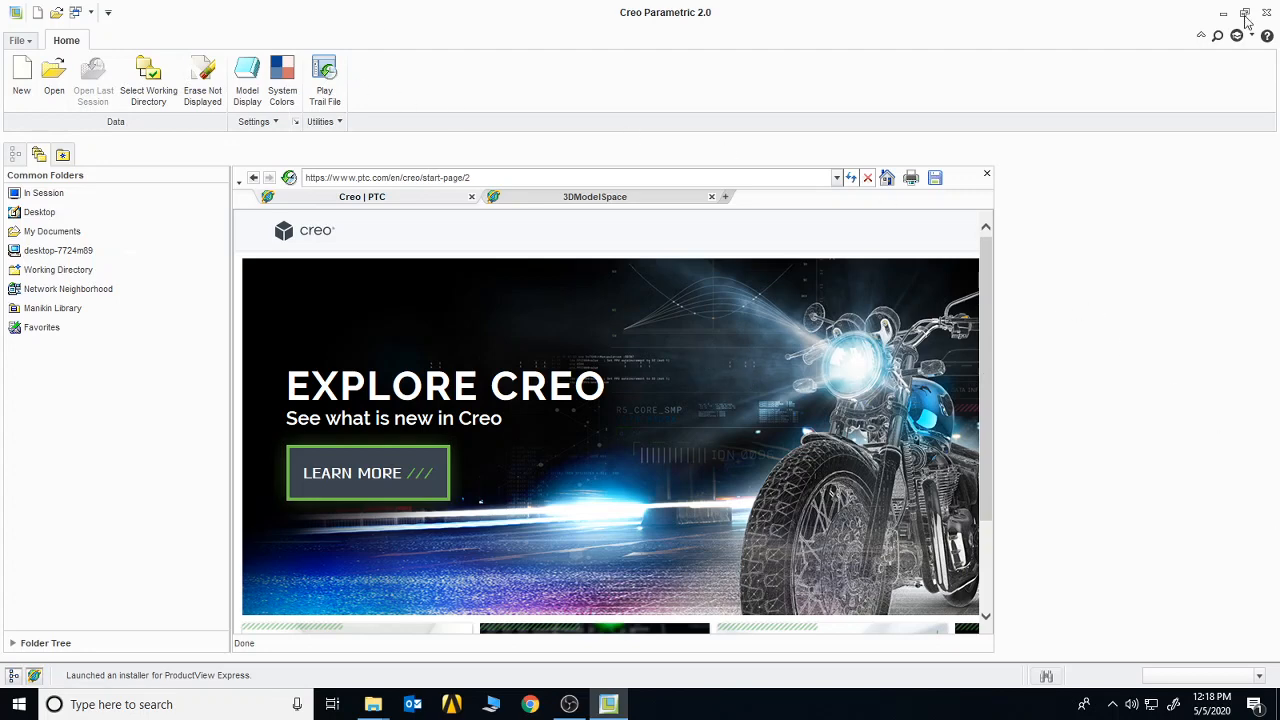
- Create a solid part with the default template and start a sketch on the RIGHT plane, oriented to the 2D view
{"action": "left_click", "coordinate": [21, 72]}
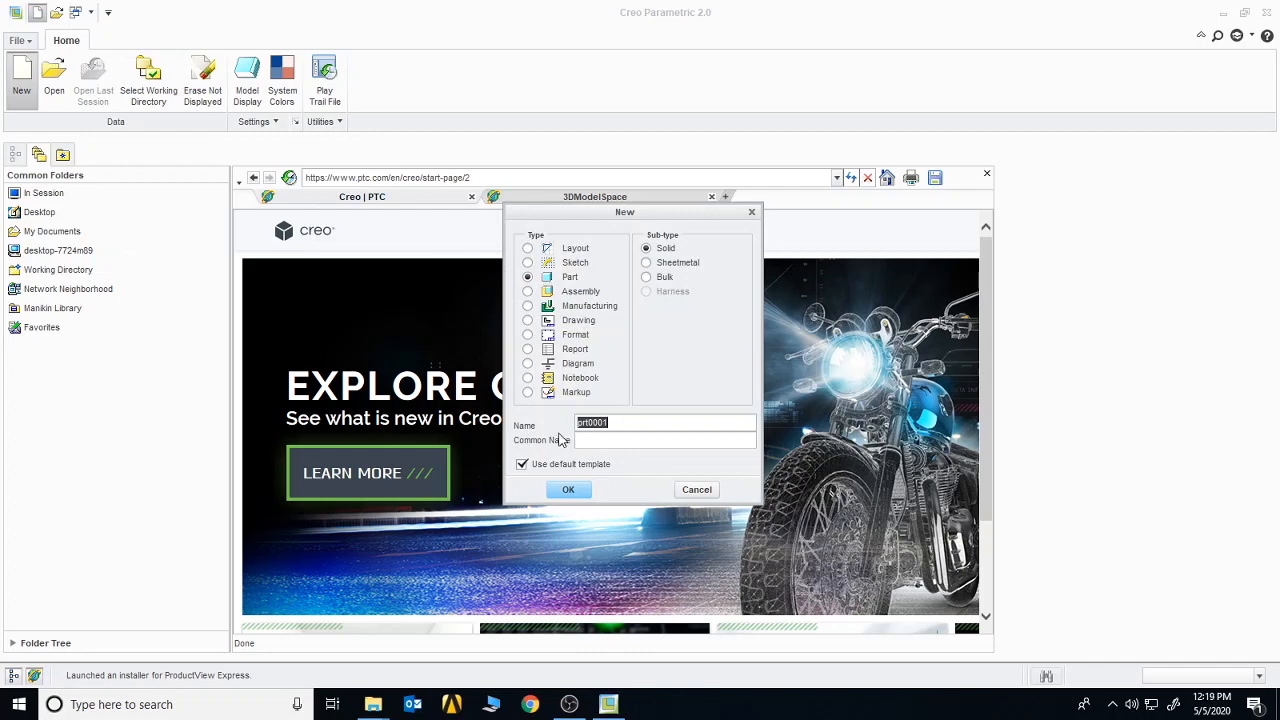
{"action": "left_click", "coordinate": [570, 489]}
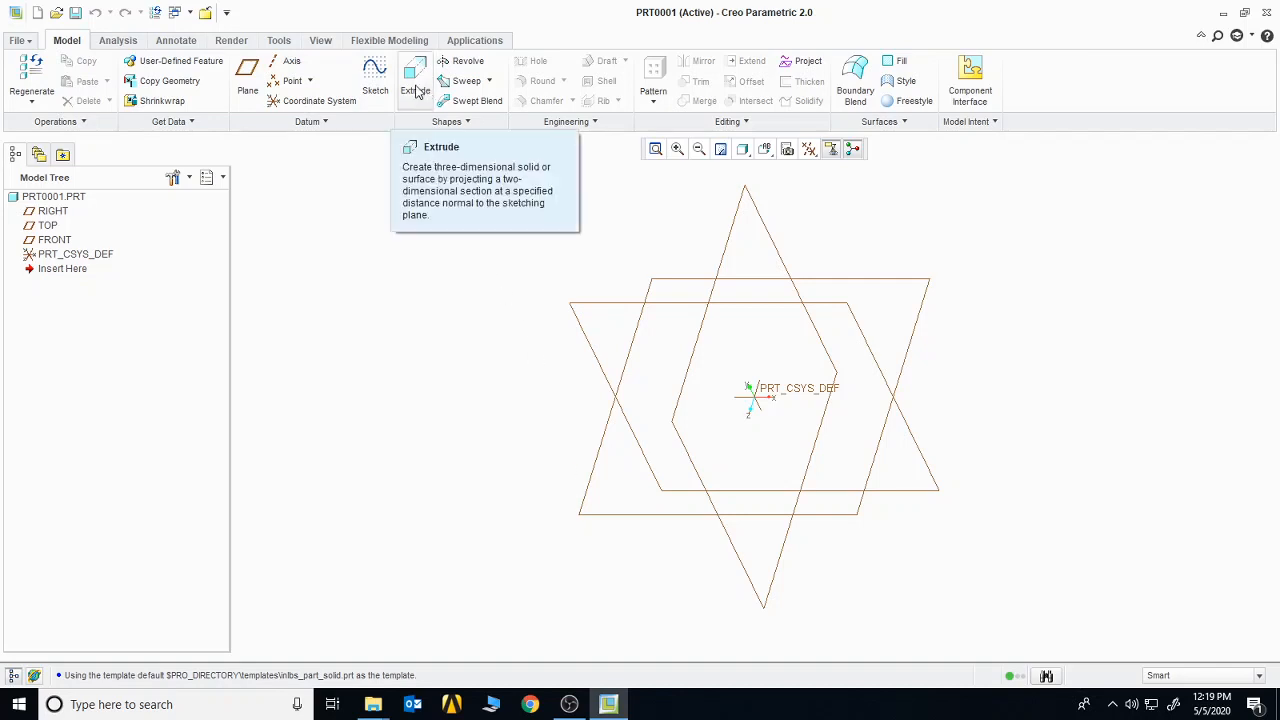
{"action": "left_click", "coordinate": [375, 75]}
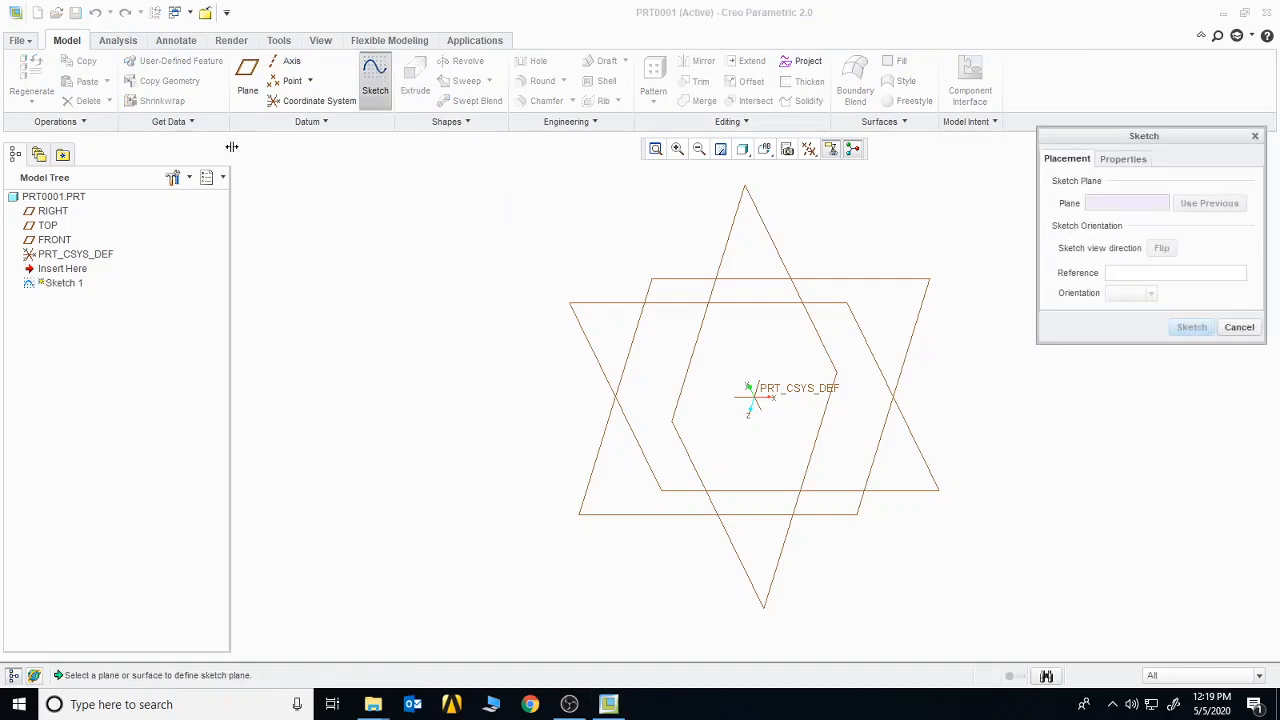
{"action": "left_click", "coordinate": [62, 211]}
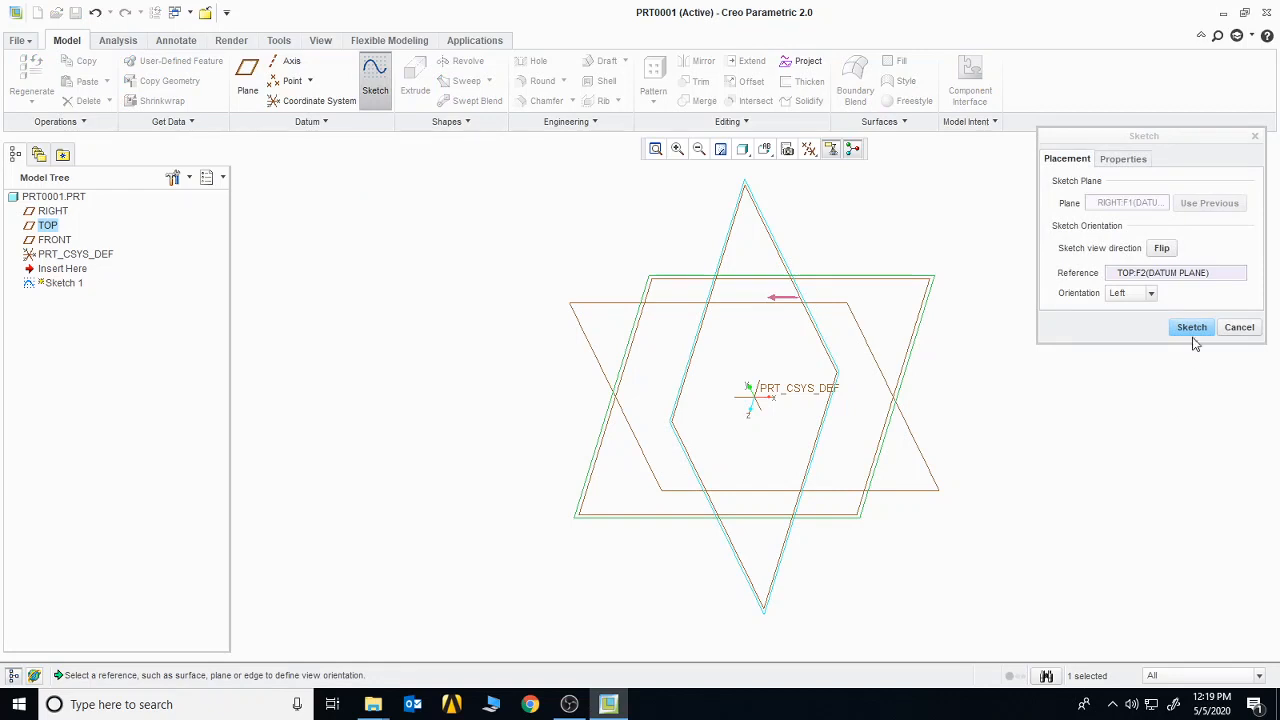
{"action": "left_click", "coordinate": [1191, 330]}
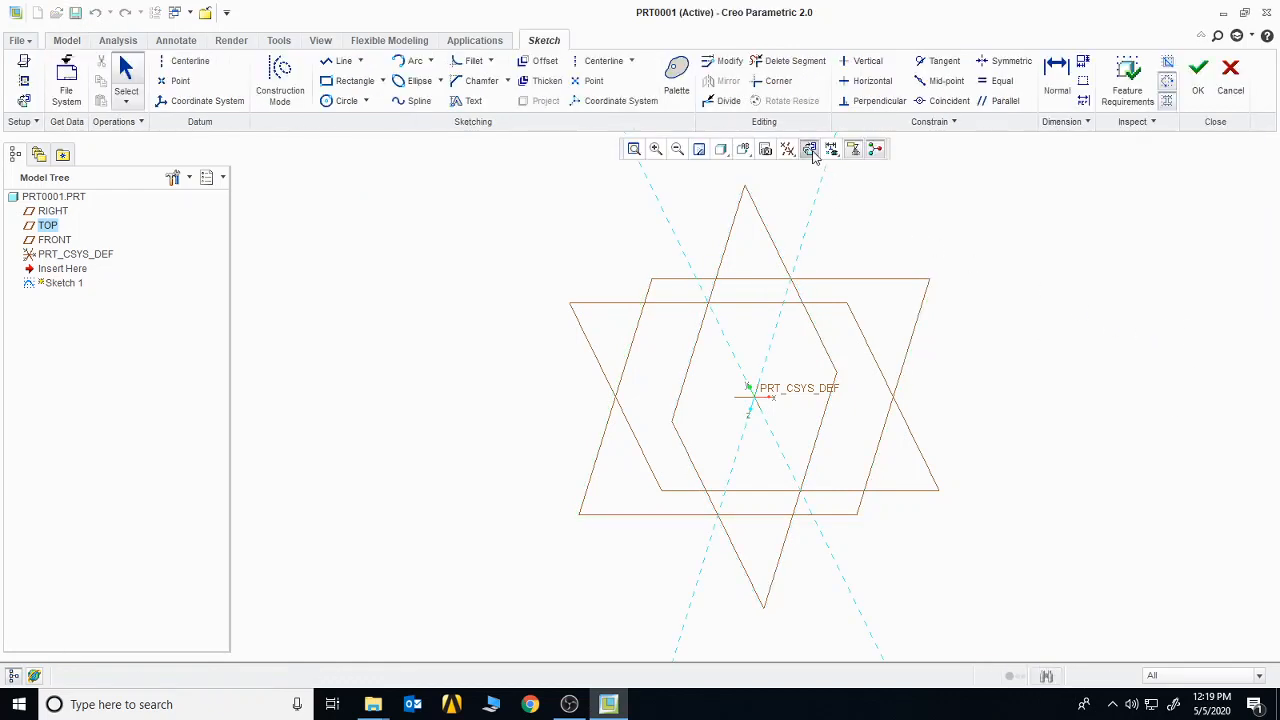
{"action": "left_click", "coordinate": [809, 149]}
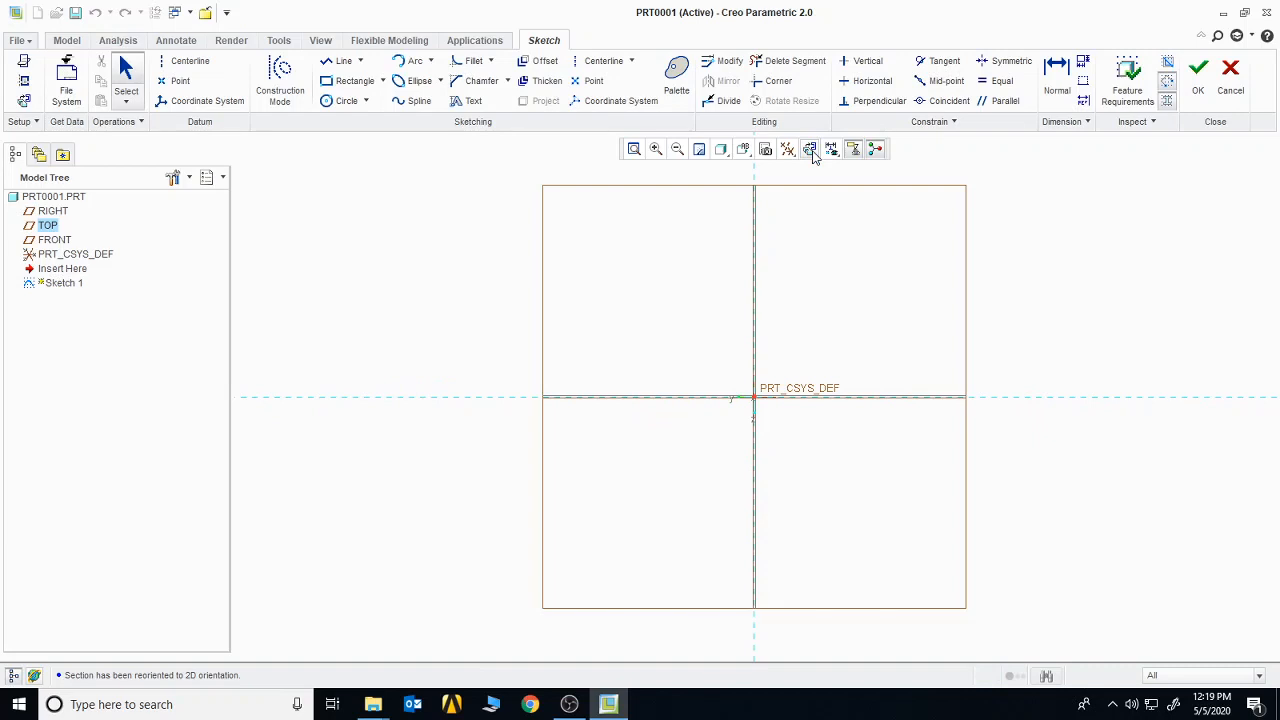
- Sketch a rectangle about 494 wide and 247 high around the origin, extending across both reference axes
{"action": "left_click", "coordinate": [350, 81]}
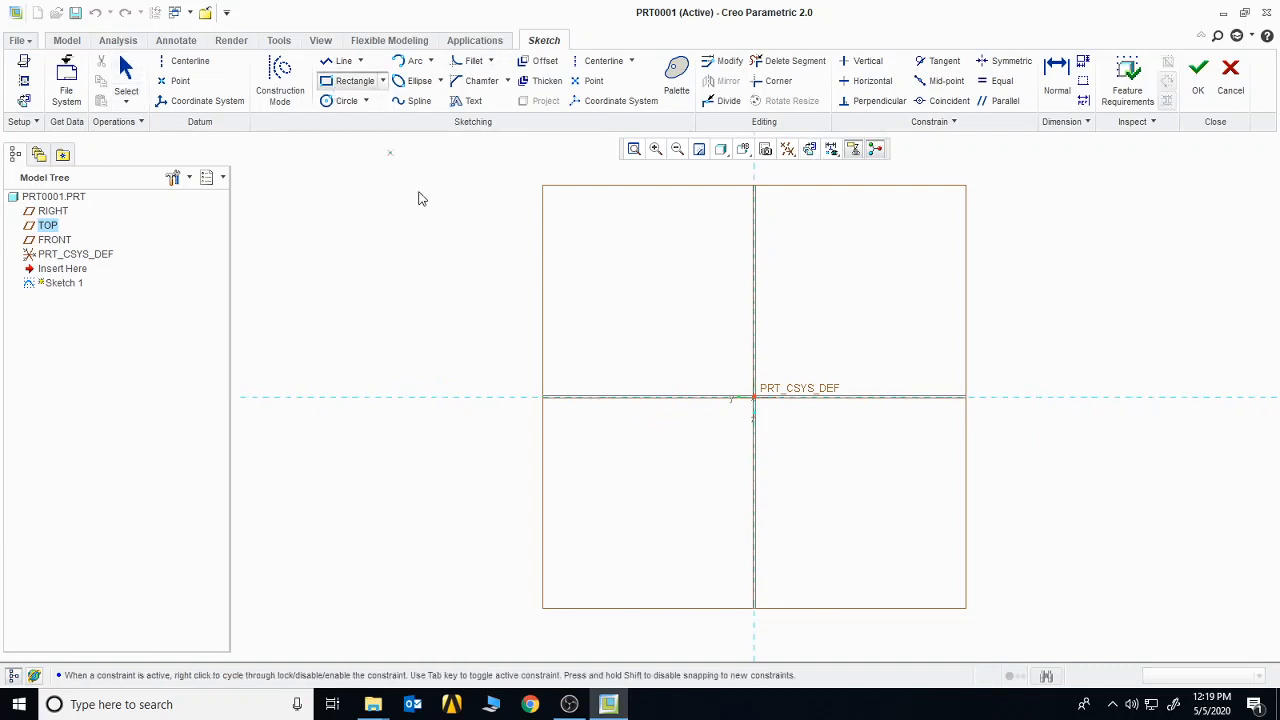
{"action": "left_click", "coordinate": [477, 311]}
{"action": "left_click", "coordinate": [887, 516]}
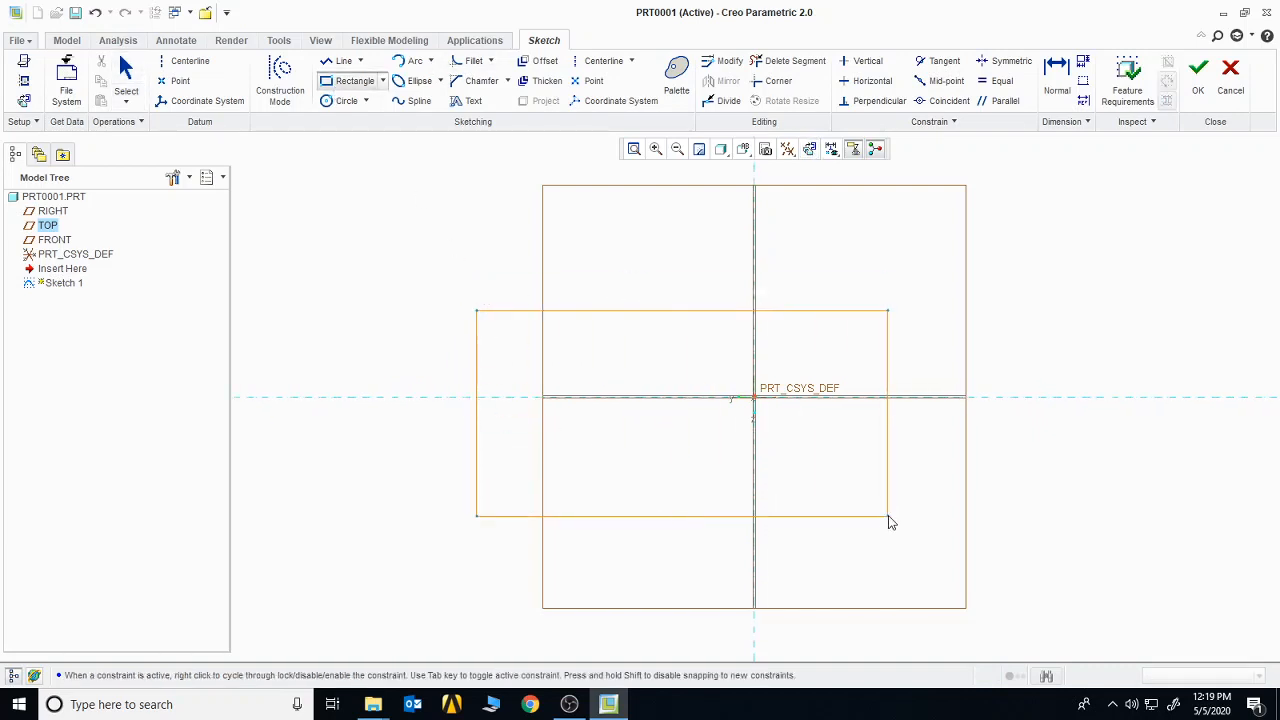
- Sketch a circle centred on the midpoint of the rectangle's right edge, reaching the edge's upper corner, about 247 in diameter
{"action": "left_click", "coordinate": [338, 101]}
{"action": "left_click", "coordinate": [889, 413]}
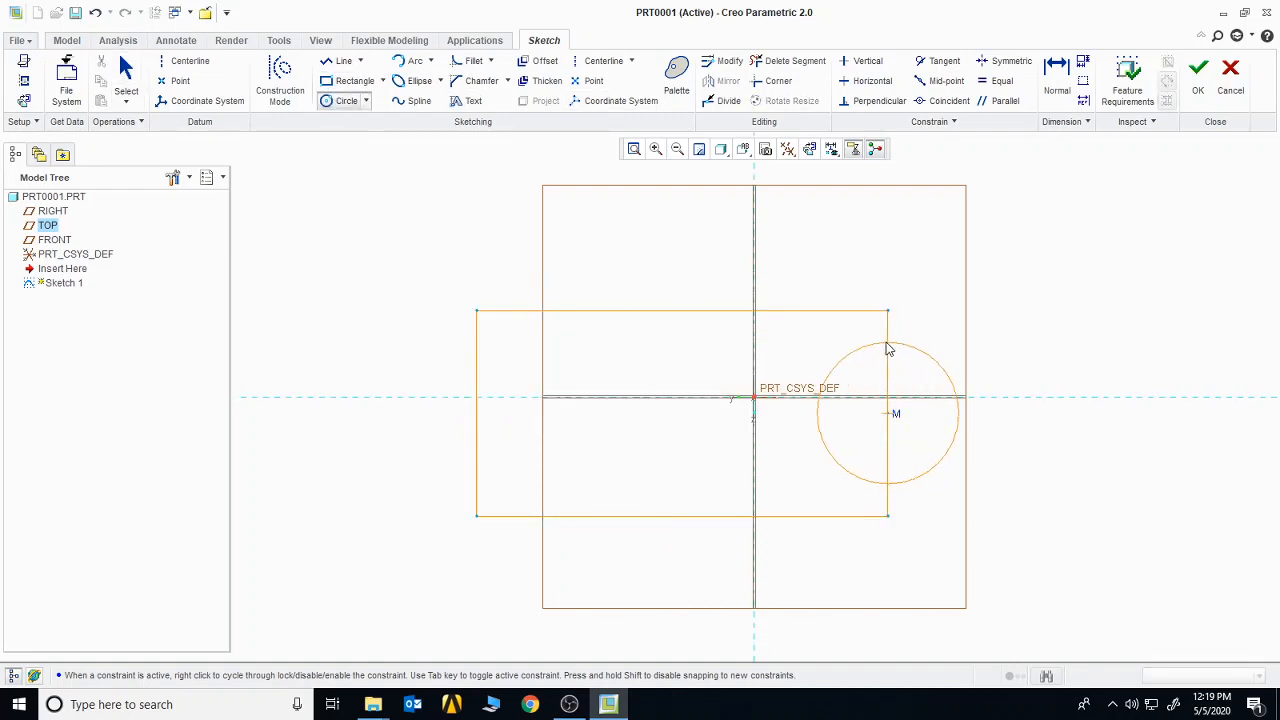
{"action": "left_click", "coordinate": [885, 318]}
{"action": "middle_click", "coordinate": [995, 303]}
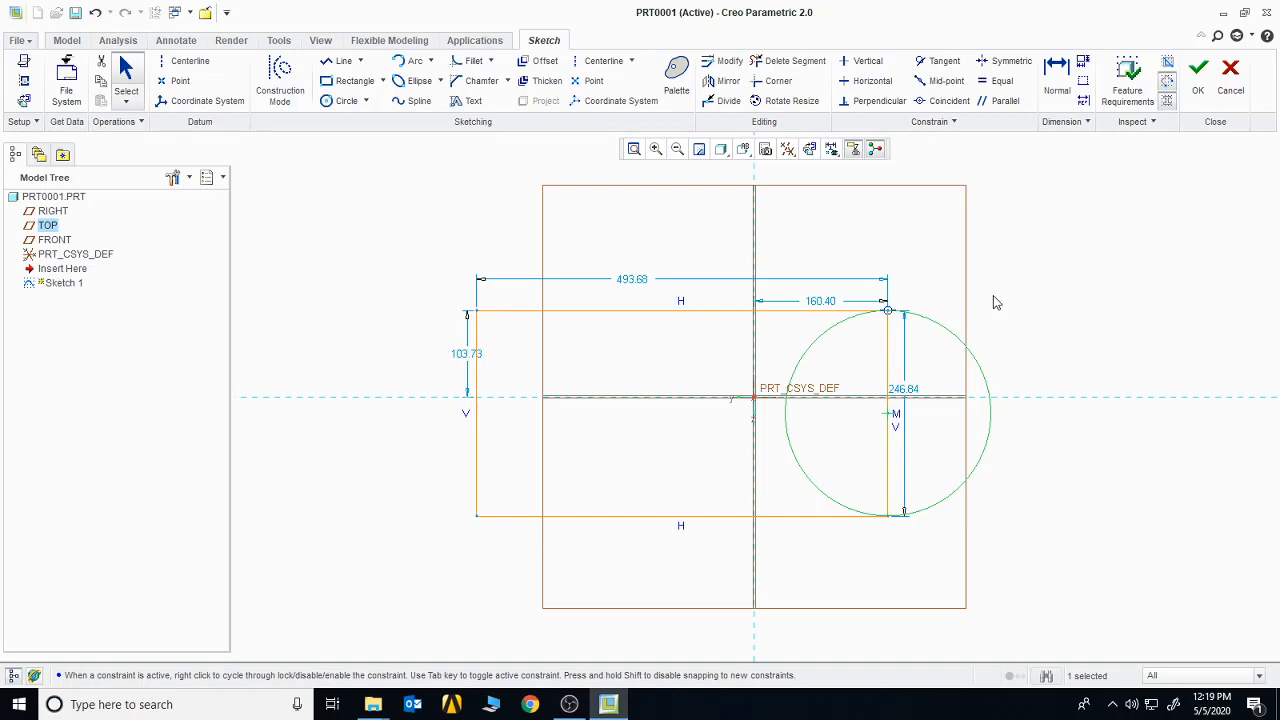
- Trim away the rectangle's right edge and the inner half of the circle, and finish the round-ended sketch
{"action": "left_click", "coordinate": [779, 64]}
{"action": "mouse_move", "coordinate": [884, 346]}
{"action": "left_mouse_down"}
{"action": "mouse_move", "coordinate": [897, 400]}
{"action": "mouse_move", "coordinate": [828, 455]}
{"action": "mouse_move", "coordinate": [779, 375]}
{"action": "mouse_move", "coordinate": [817, 477]}
{"action": "left_mouse_up"}
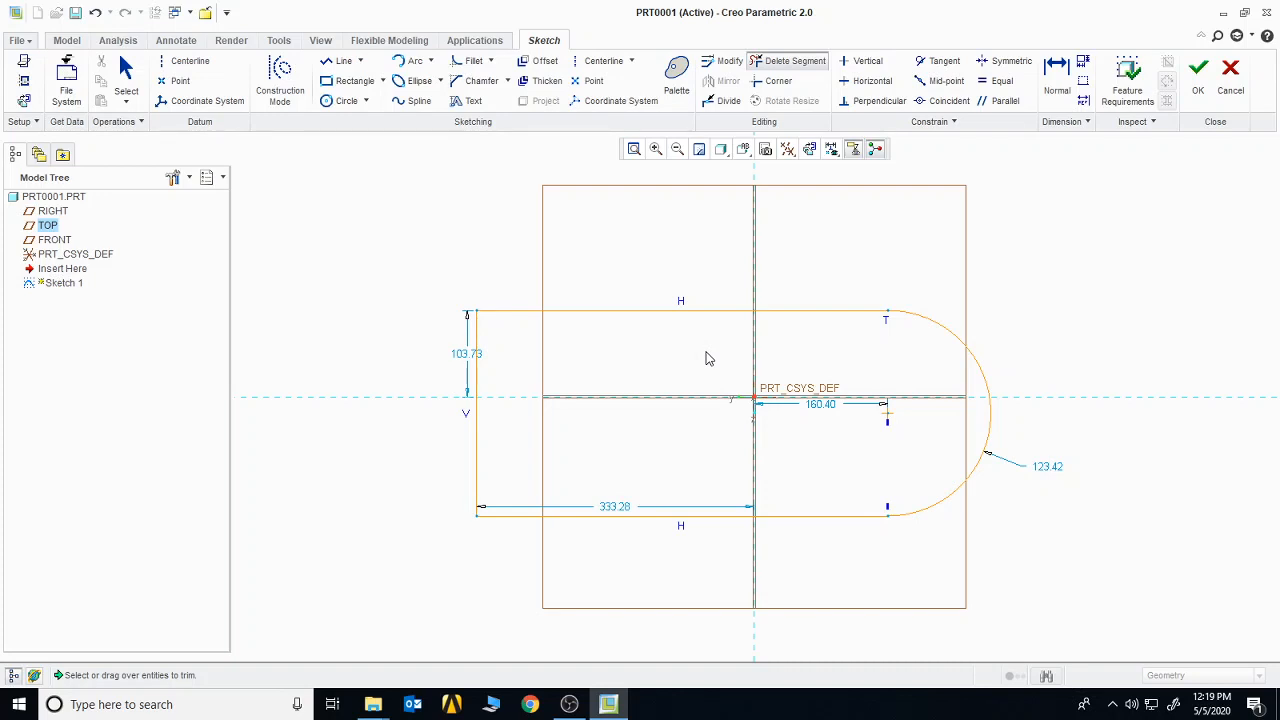
{"action": "left_click", "coordinate": [1200, 75]}
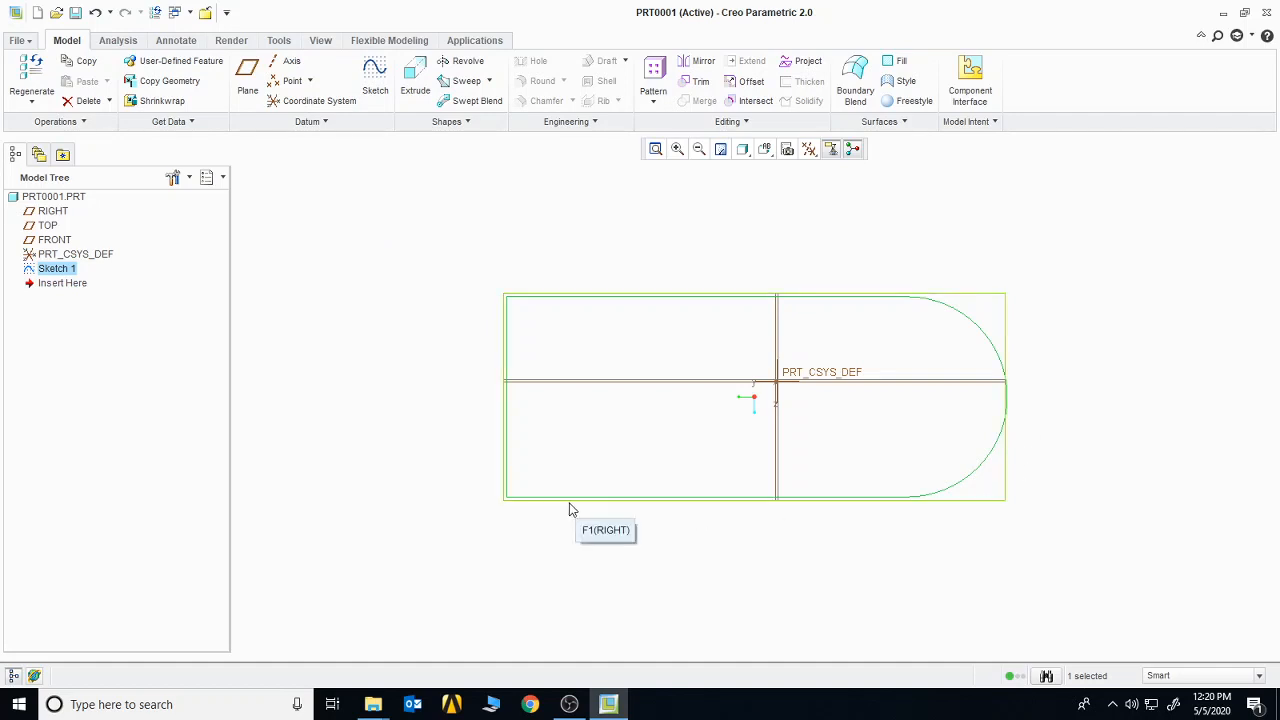
- Extrude the round-ended sketch as a solid with a depth of 333
{"action": "left_click", "coordinate": [416, 80]}
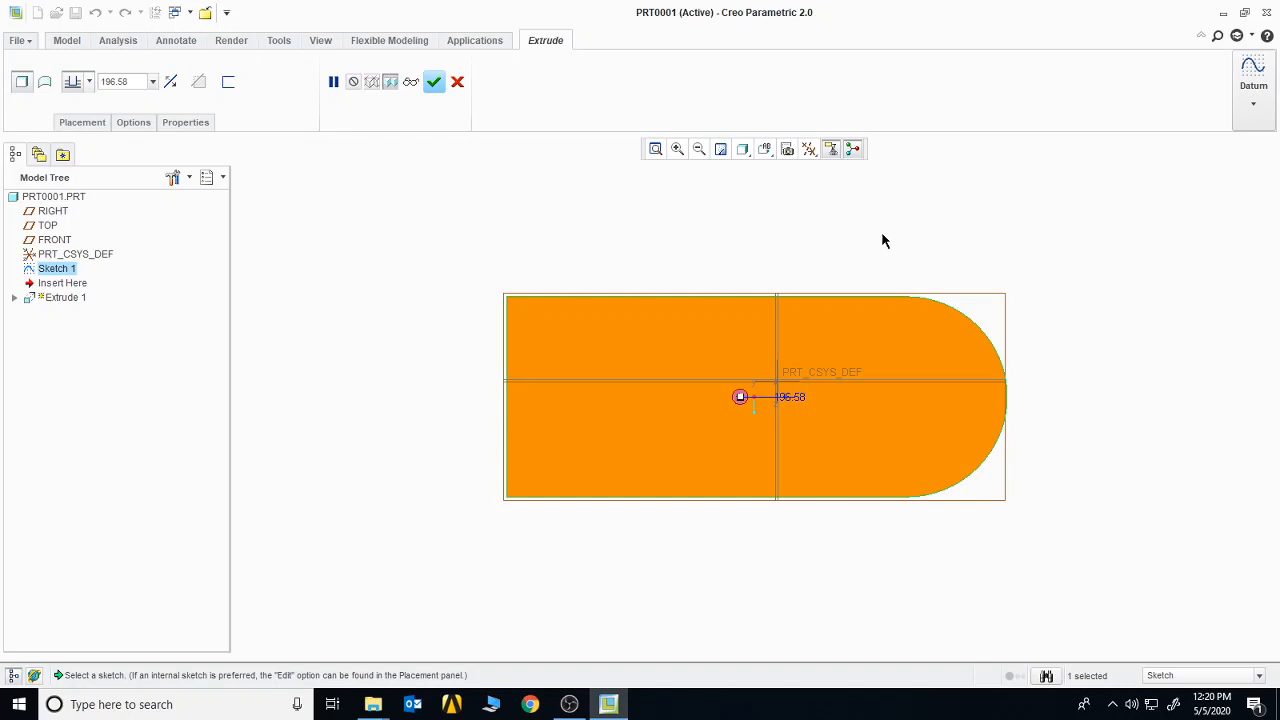
{"action": "middle_click_drag", "start_coordinate": [883, 240], "coordinate": [880, 285]}
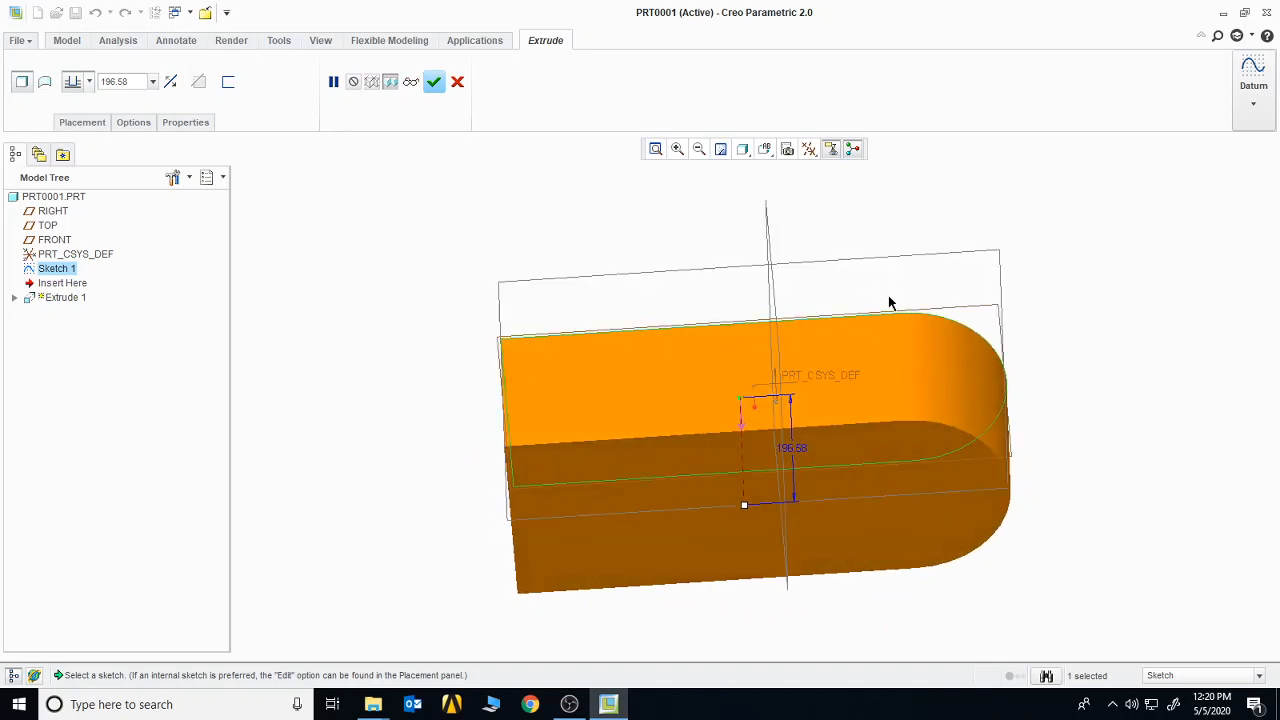
{"action": "double_click", "coordinate": [791, 450]}
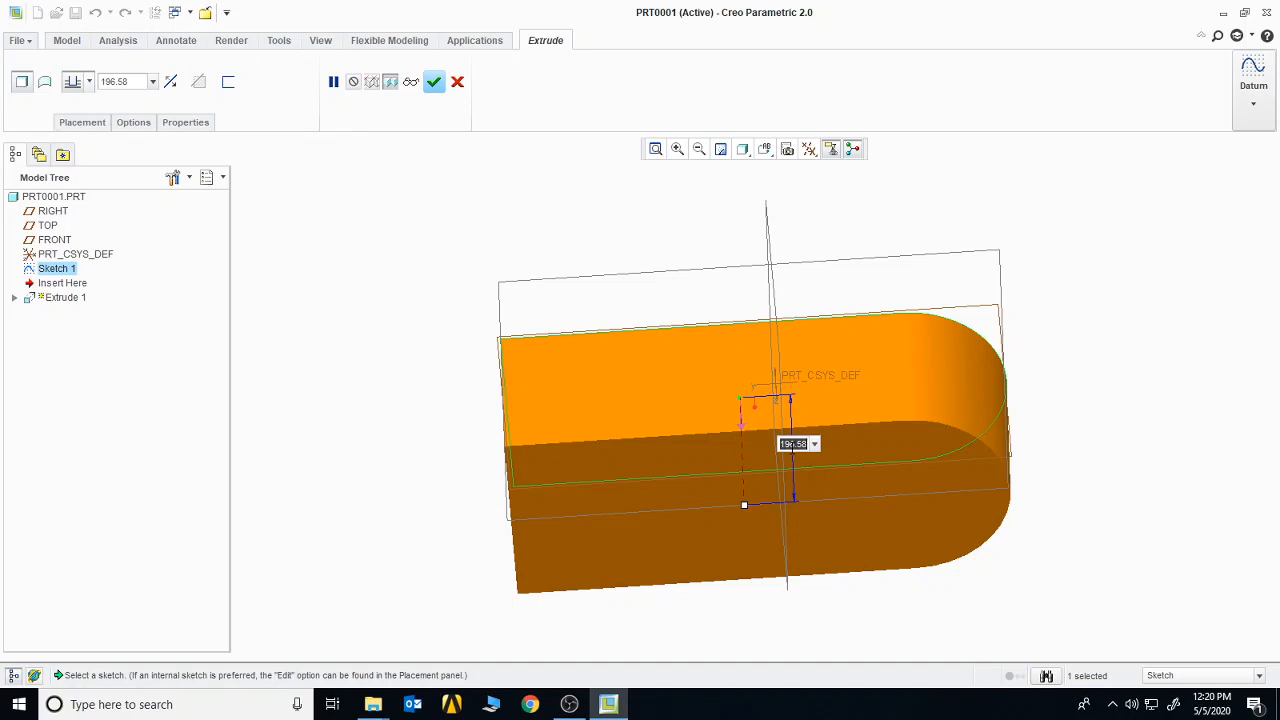
{"action": "type", "text": "333"}
{"action": "key", "text": "Return"}
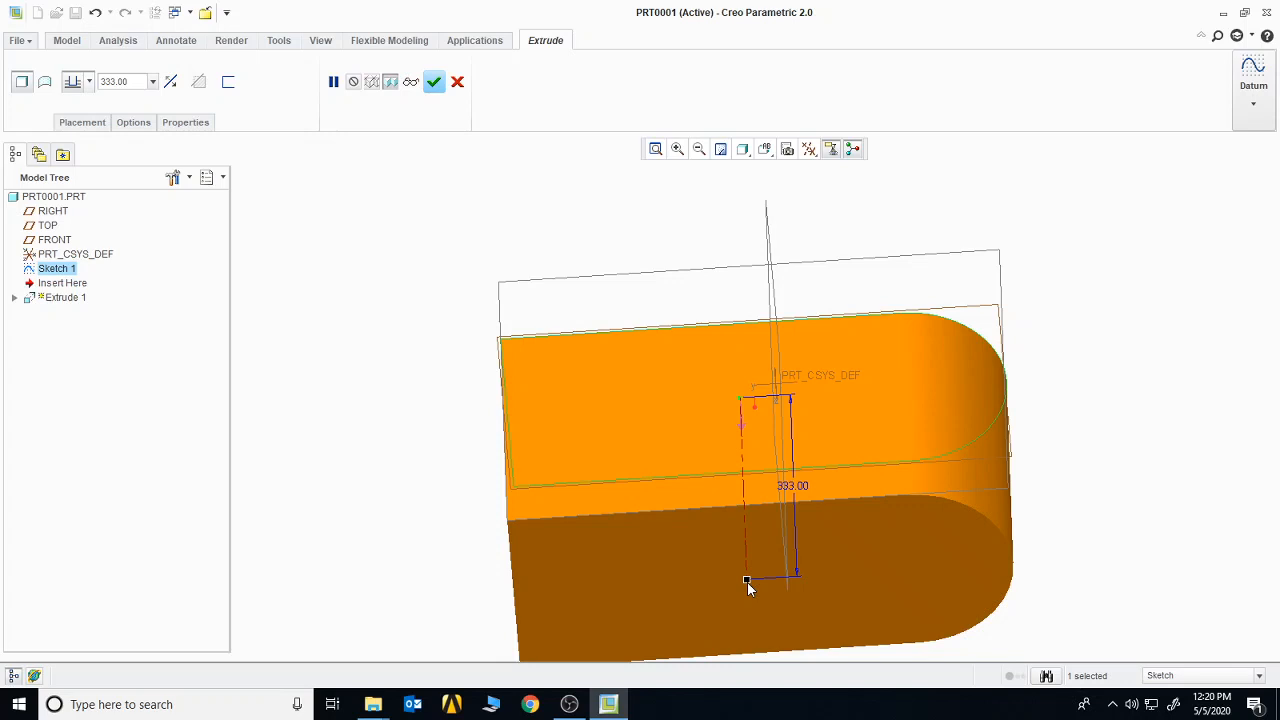
- Shorten the extrusion freehand to about 230, and set its depth value to 222
{"action": "left_click_drag", "start_coordinate": [750, 588], "coordinate": [765, 531]}
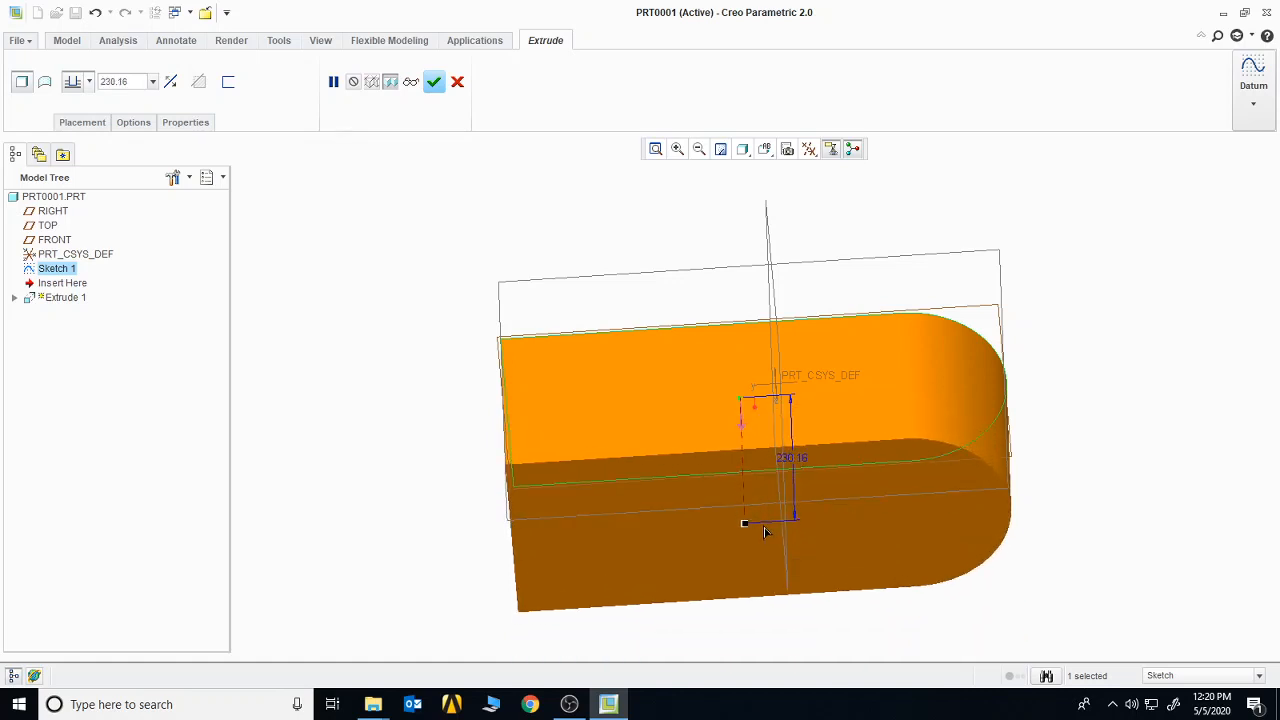
{"action": "double_click", "coordinate": [138, 84]}
{"action": "type", "text": "223"}
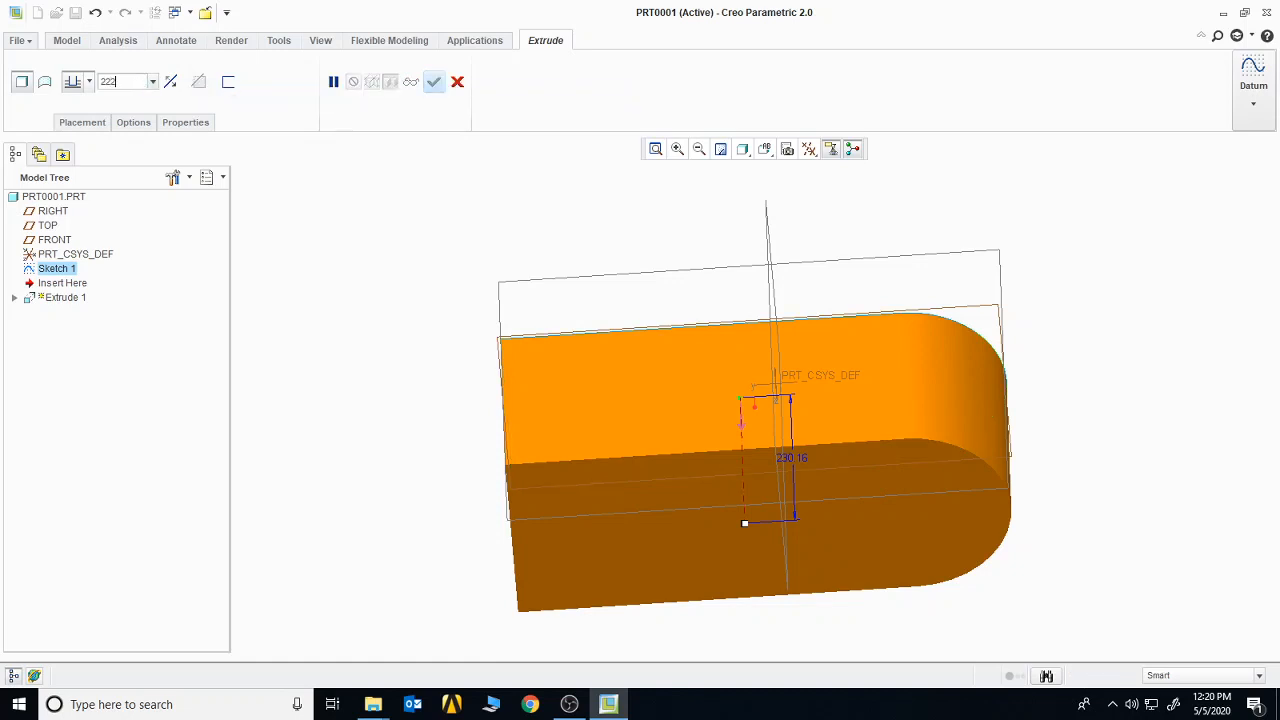
{"action": "key", "text": "Return"}
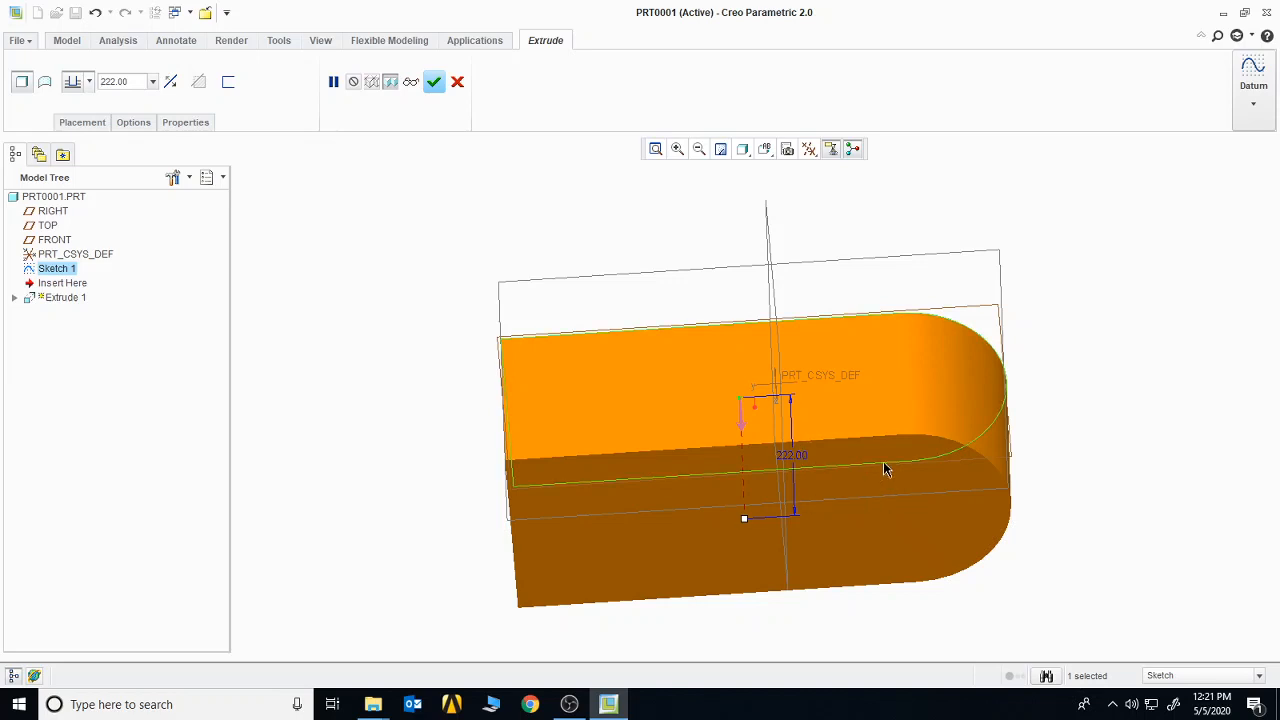
- Flip the extrusion direction and flip it back, and lengthen the depth freehand to about 263
{"action": "left_click", "coordinate": [739, 424]}
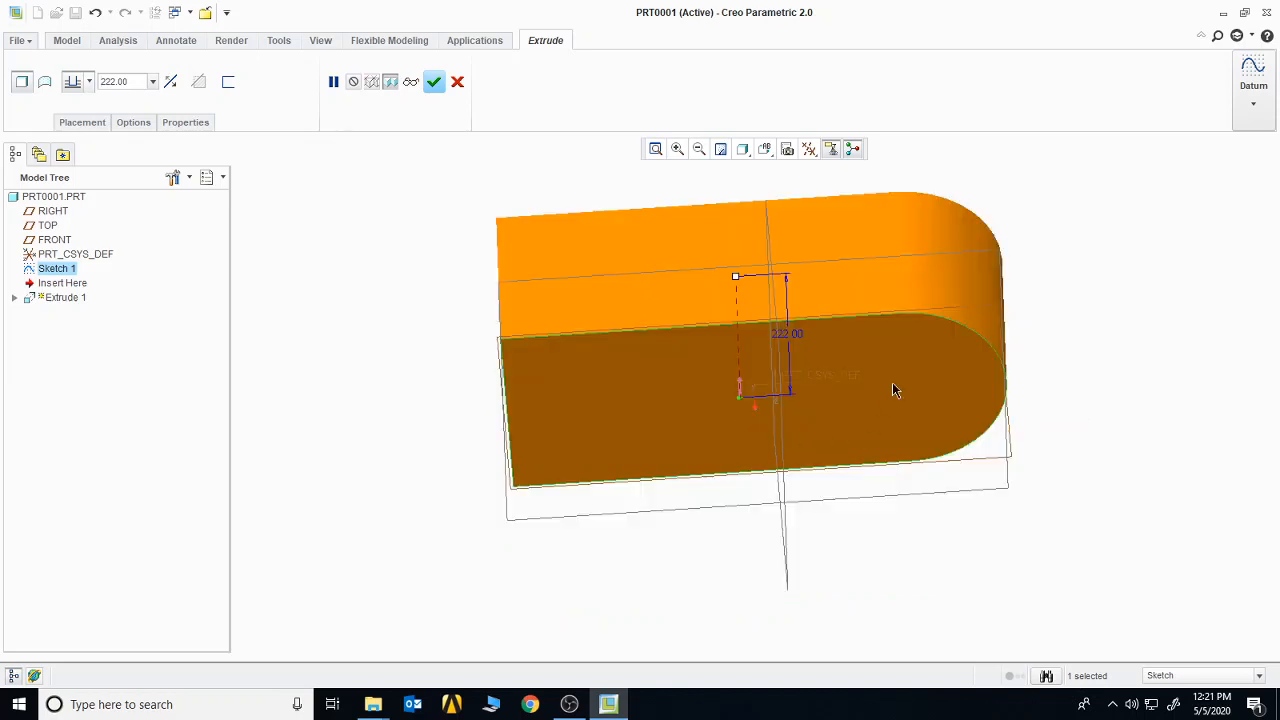
{"action": "left_click", "coordinate": [739, 383]}
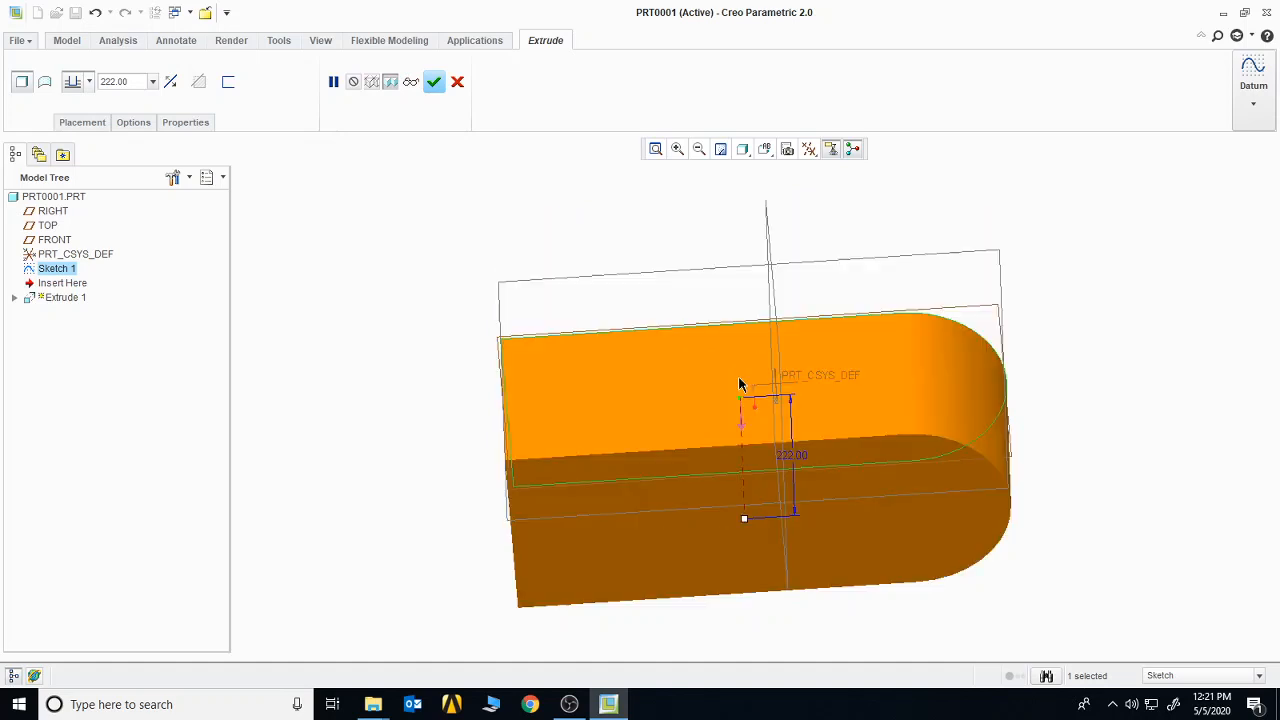
{"action": "left_click_drag", "start_coordinate": [745, 519], "coordinate": [745, 545]}
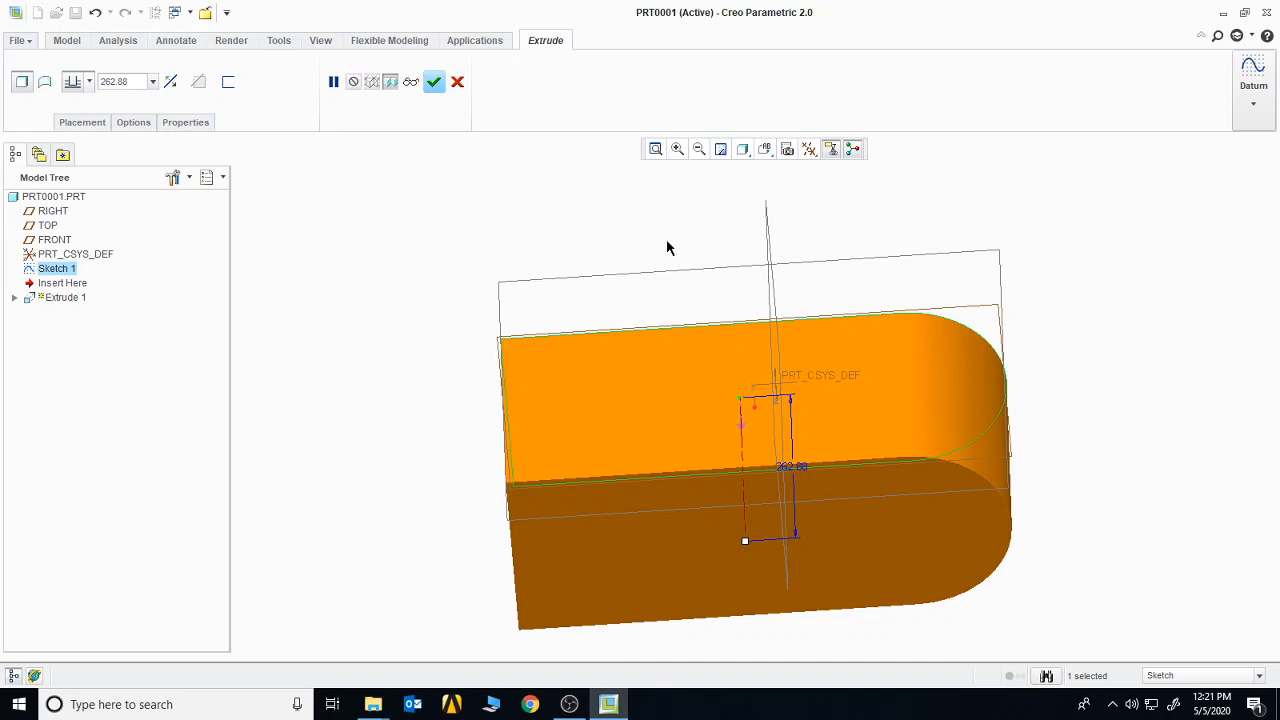
- Make the extrusion symmetric about the sketch plane and lengthen its total depth freehand to about 276
{"action": "left_click", "coordinate": [89, 83]}
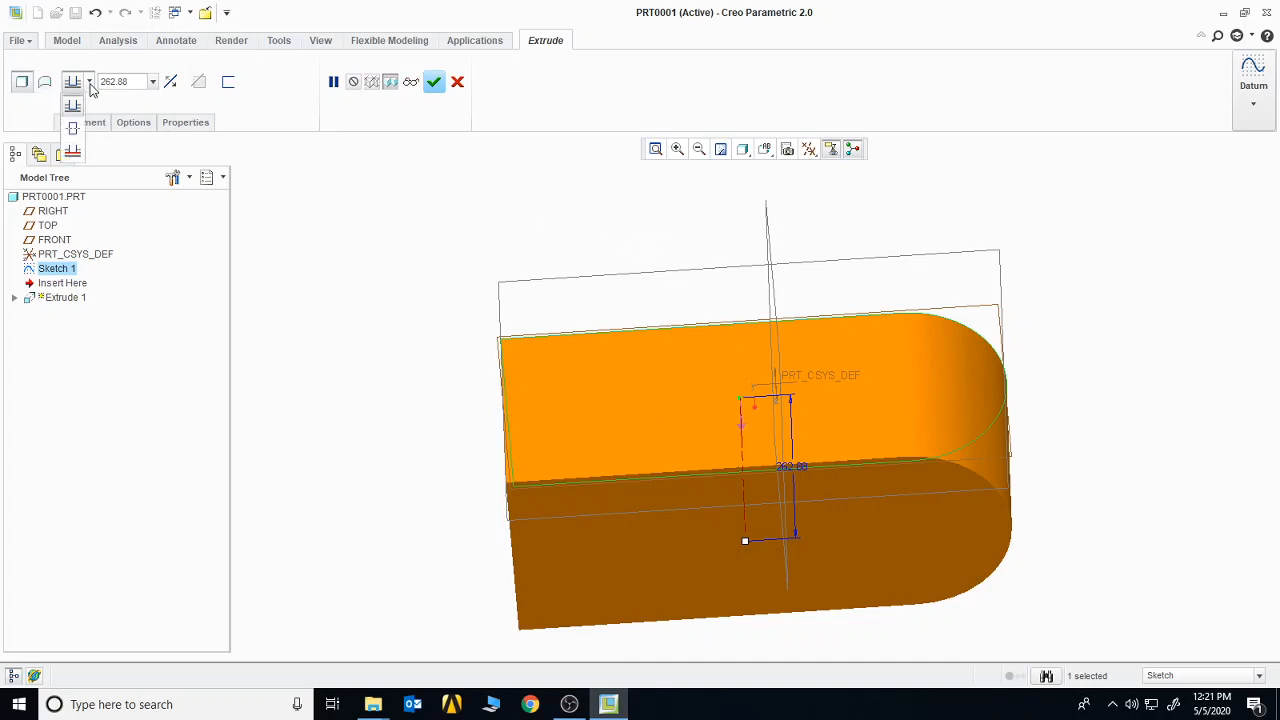
{"action": "left_click", "coordinate": [73, 131]}
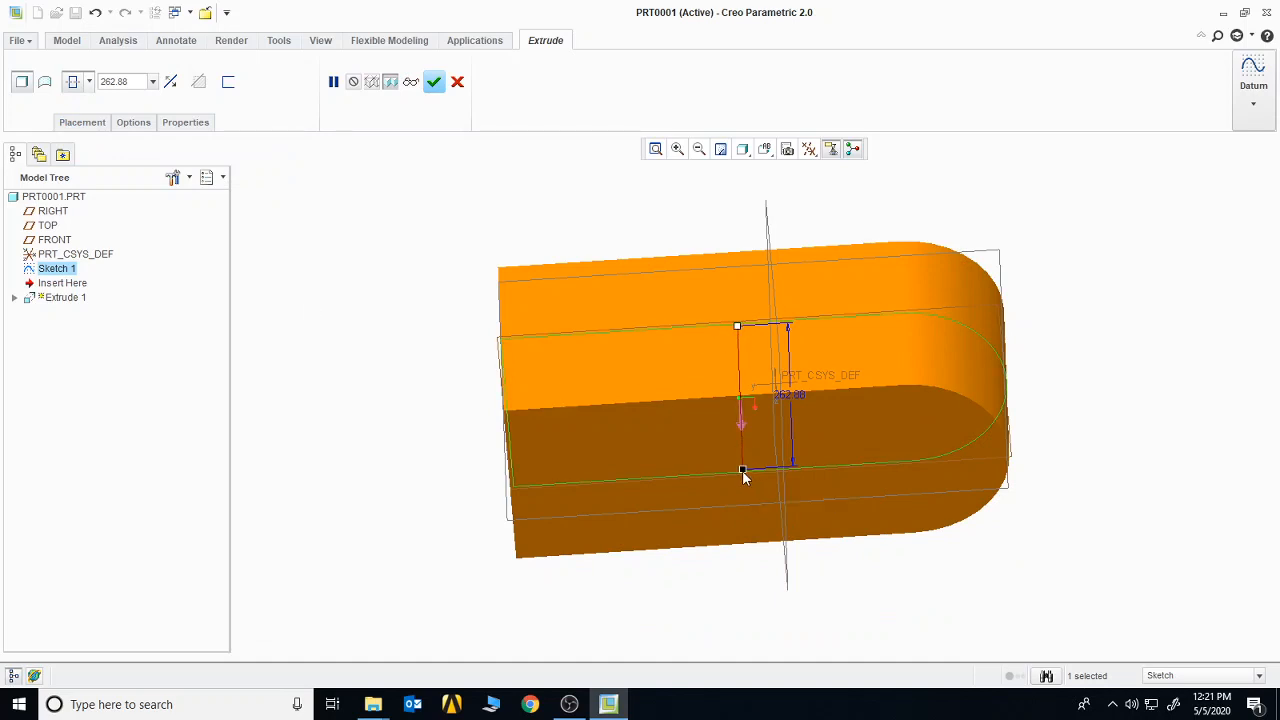
{"action": "mouse_move", "coordinate": [743, 471]}
{"action": "left_mouse_down"}
{"action": "mouse_move", "coordinate": [753, 598]}
{"action": "mouse_move", "coordinate": [760, 440]}
{"action": "mouse_move", "coordinate": [757, 572]}
{"action": "mouse_move", "coordinate": [754, 455]}
{"action": "mouse_move", "coordinate": [746, 494]}
{"action": "mouse_move", "coordinate": [742, 473]}
{"action": "left_mouse_up"}
- Return the extrusion to a one-sided specified depth from the sketch plane and shorten it freehand to about 165
{"action": "left_click", "coordinate": [89, 84]}
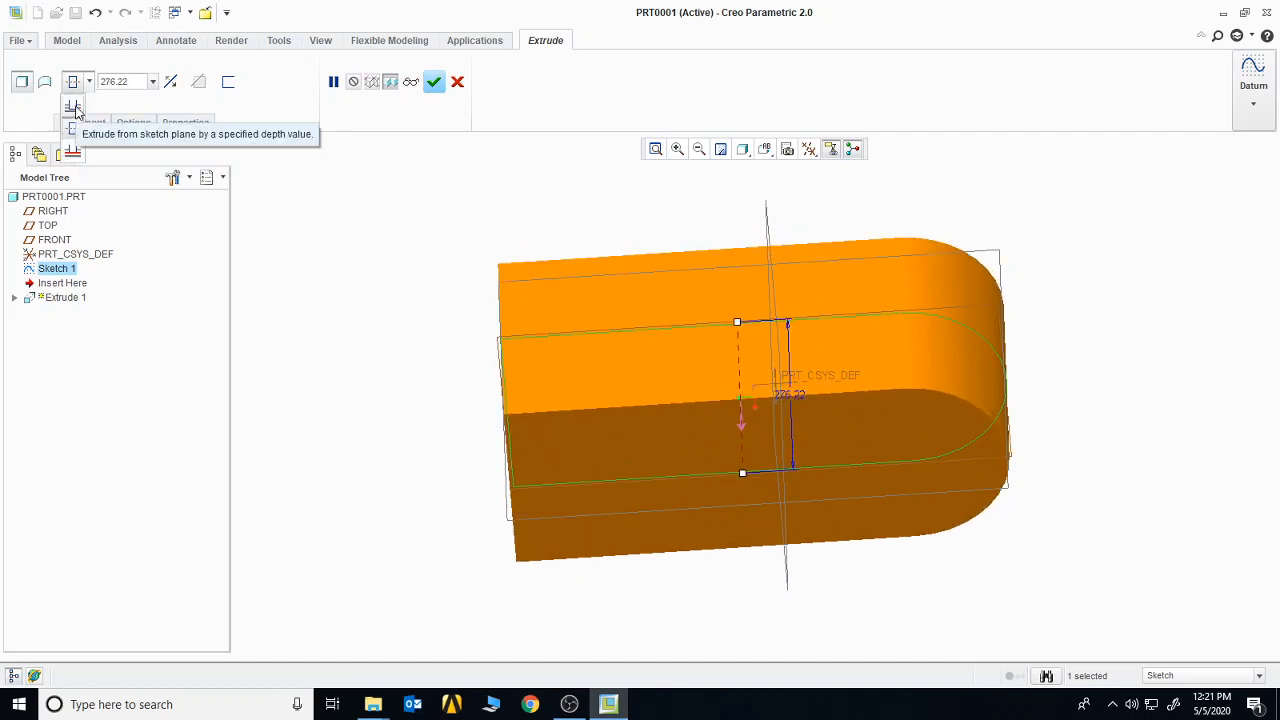
{"action": "left_click", "coordinate": [75, 109]}
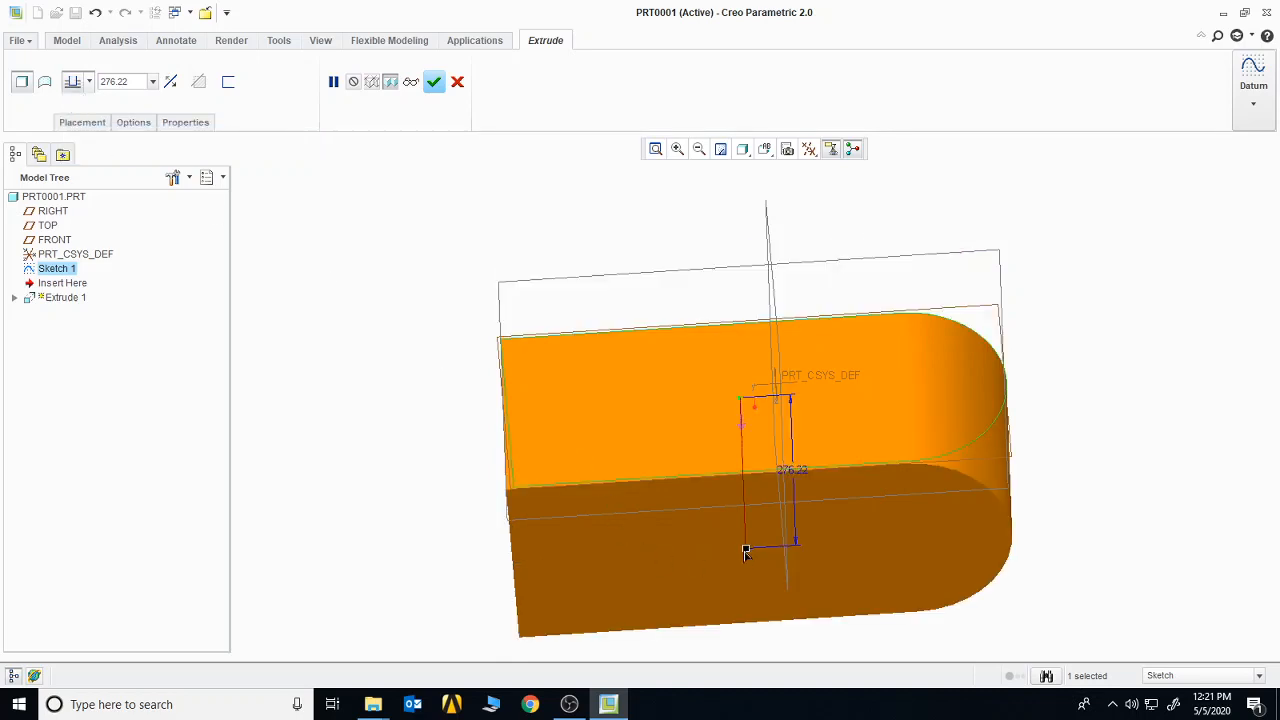
{"action": "left_click_drag", "start_coordinate": [745, 553], "coordinate": [719, 497]}
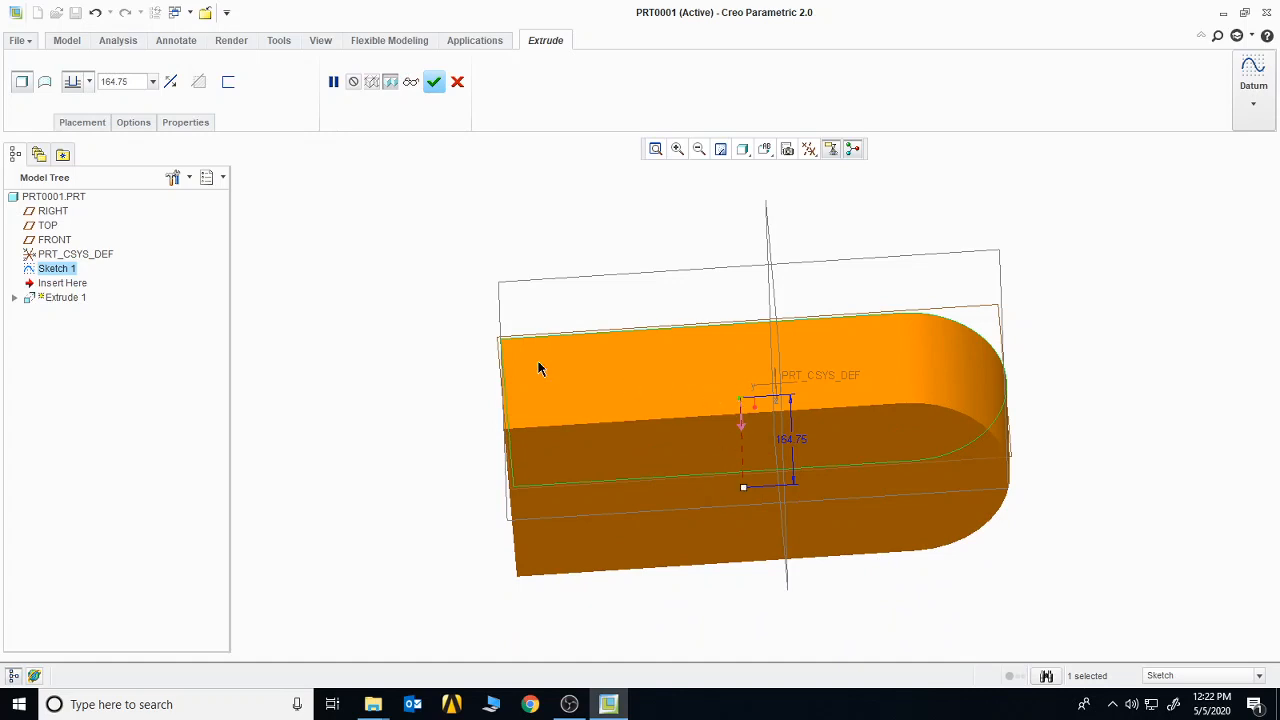
- Switch the extrusion to a surface and adjust its depth freehand to about 147
{"action": "mouse_move", "coordinate": [451, 366]}
{"action": "middle_mouse_down"}
{"action": "mouse_move", "coordinate": [450, 323]}
{"action": "mouse_move", "coordinate": [451, 343]}
{"action": "middle_mouse_up"}
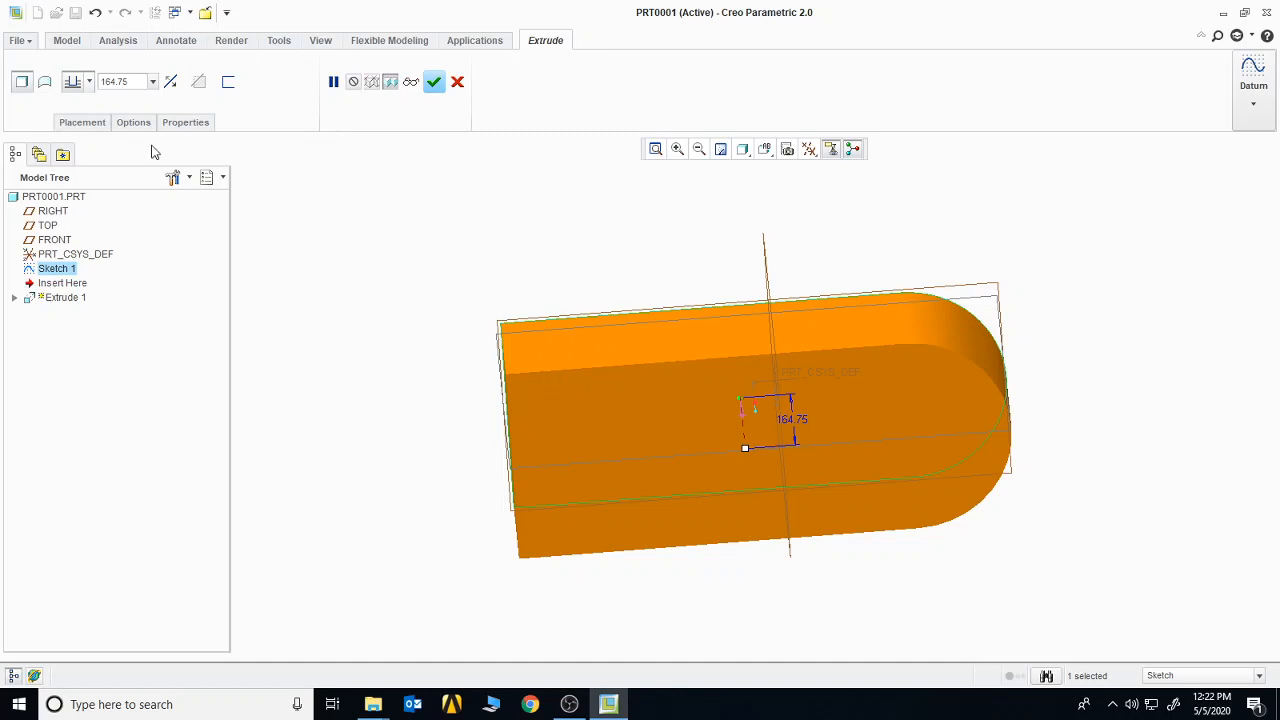
{"action": "left_click", "coordinate": [44, 88]}
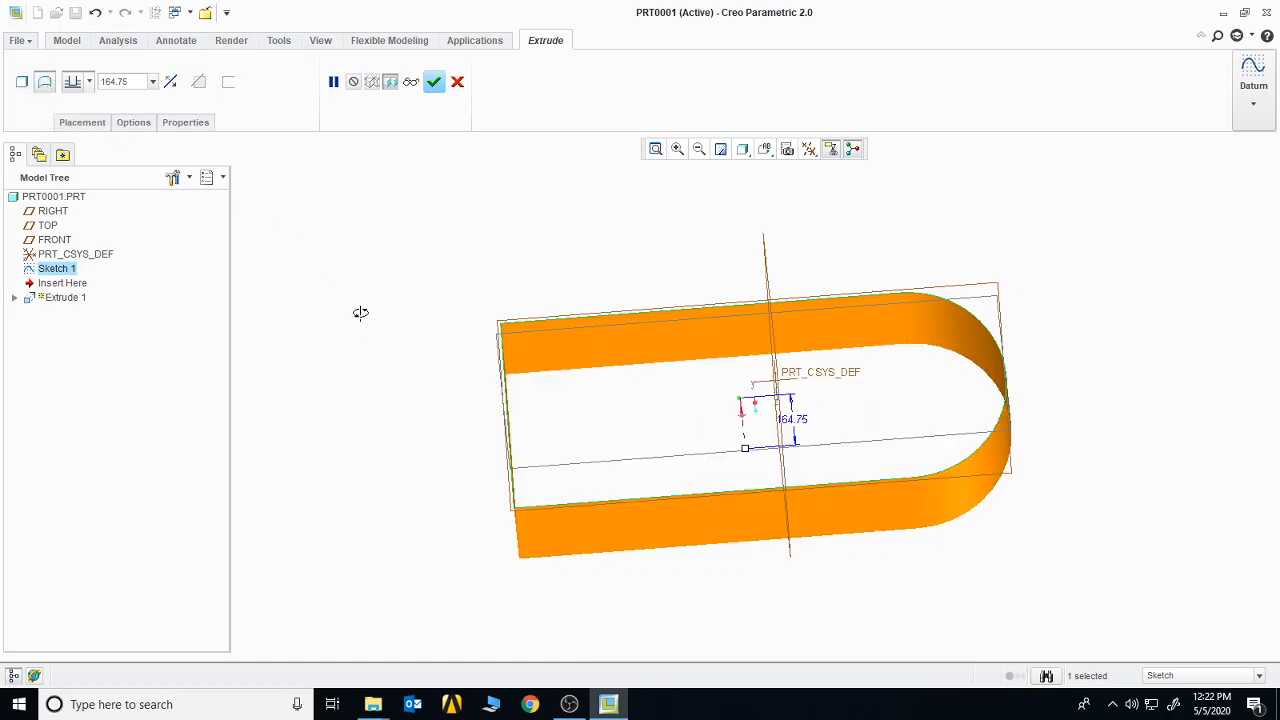
{"action": "mouse_move", "coordinate": [360, 311]}
{"action": "middle_mouse_down"}
{"action": "mouse_move", "coordinate": [363, 260]}
{"action": "mouse_move", "coordinate": [370, 317]}
{"action": "middle_mouse_up"}
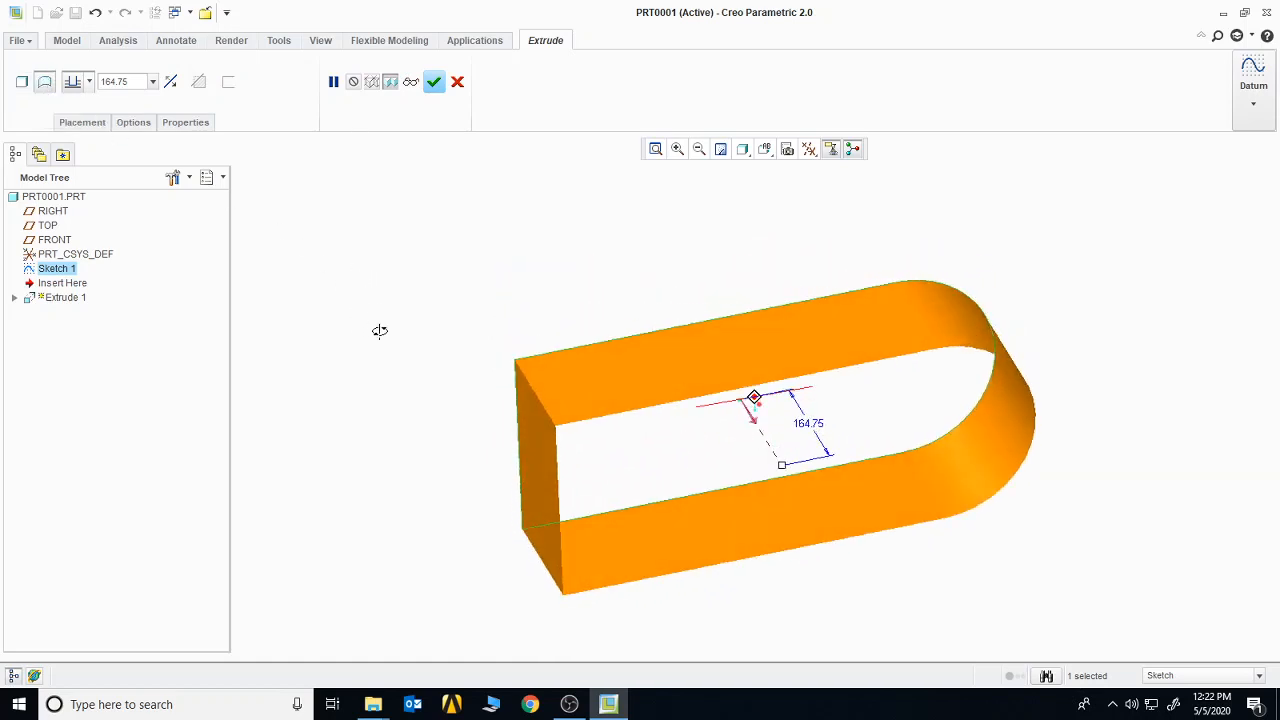
{"action": "left_click_drag", "start_coordinate": [763, 443], "coordinate": [787, 465]}
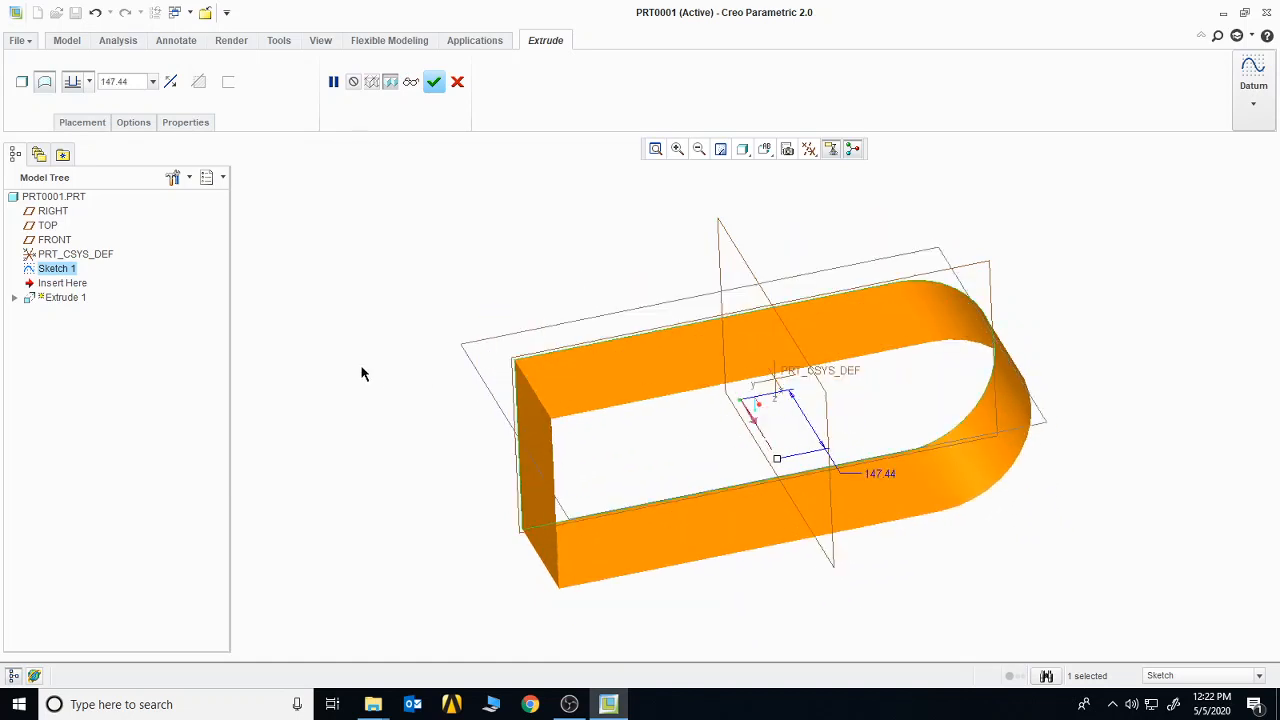
{"action": "mouse_move", "coordinate": [363, 371]}
{"action": "middle_mouse_down"}
{"action": "mouse_move", "coordinate": [340, 331]}
{"action": "mouse_move", "coordinate": [350, 370]}
{"action": "middle_mouse_up"}
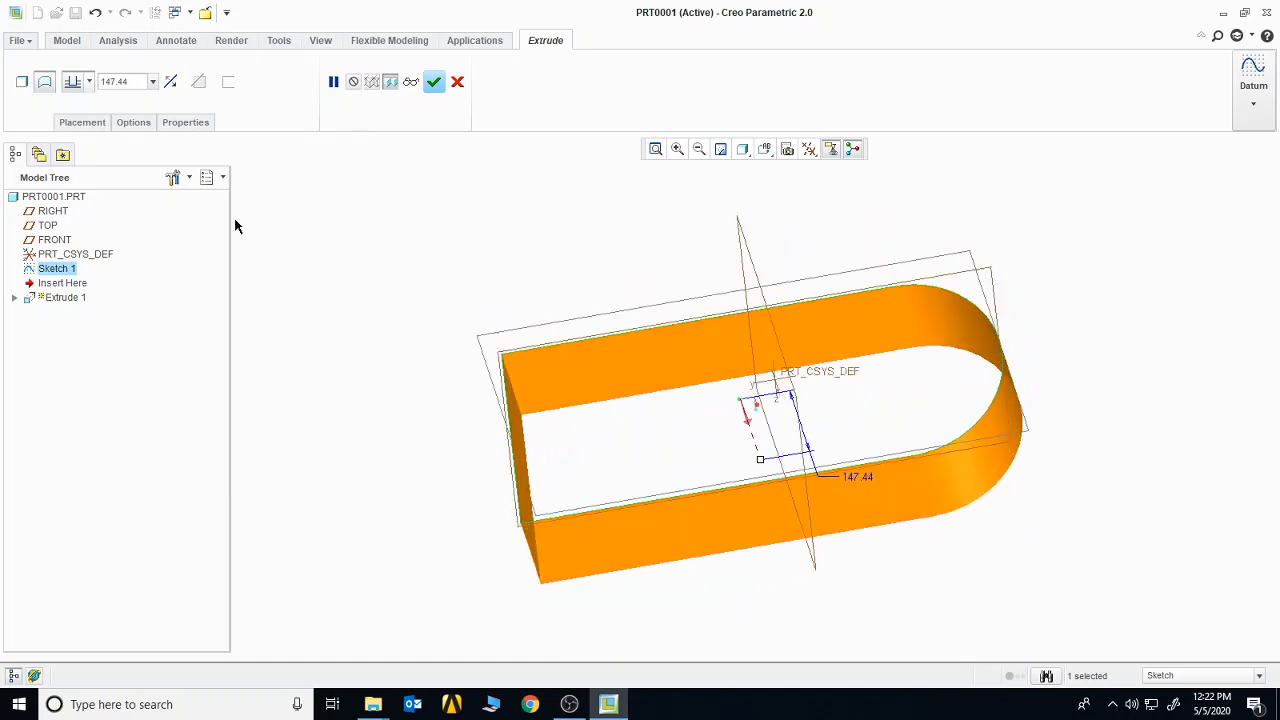
- Switch the extrusion back to a solid and complete the feature
{"action": "left_click", "coordinate": [22, 89]}
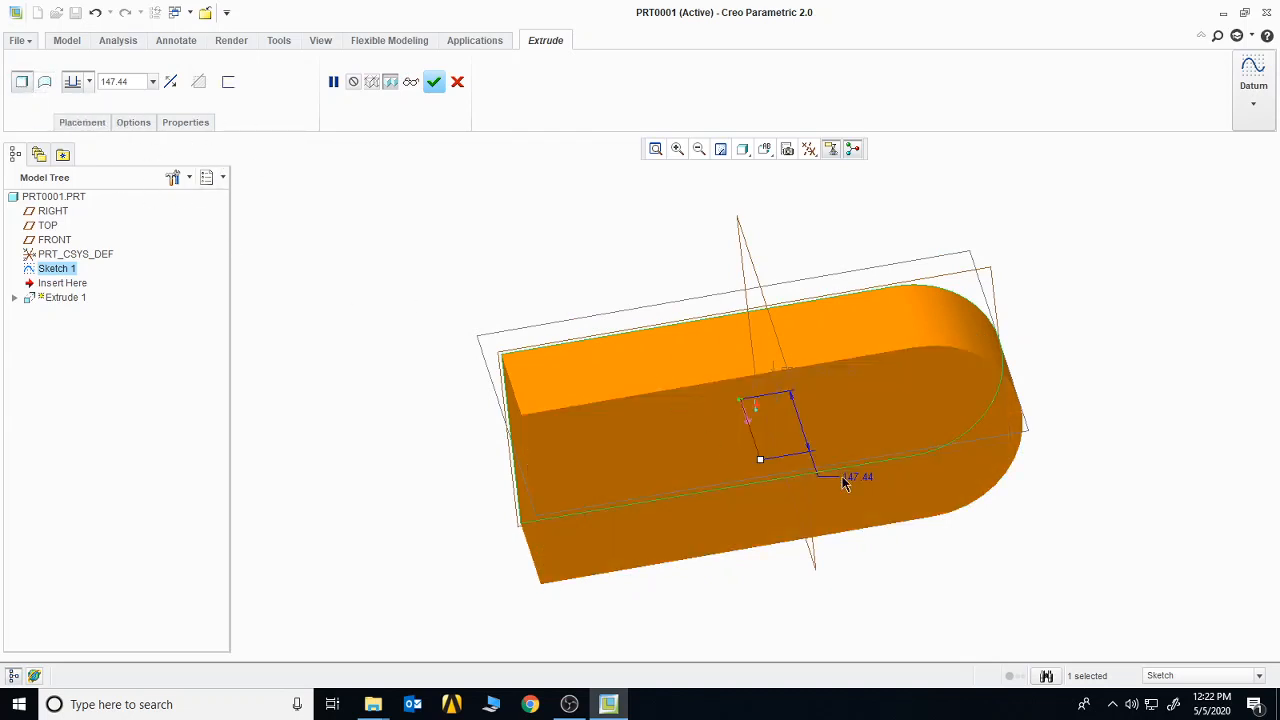
{"action": "left_click", "coordinate": [434, 84]}
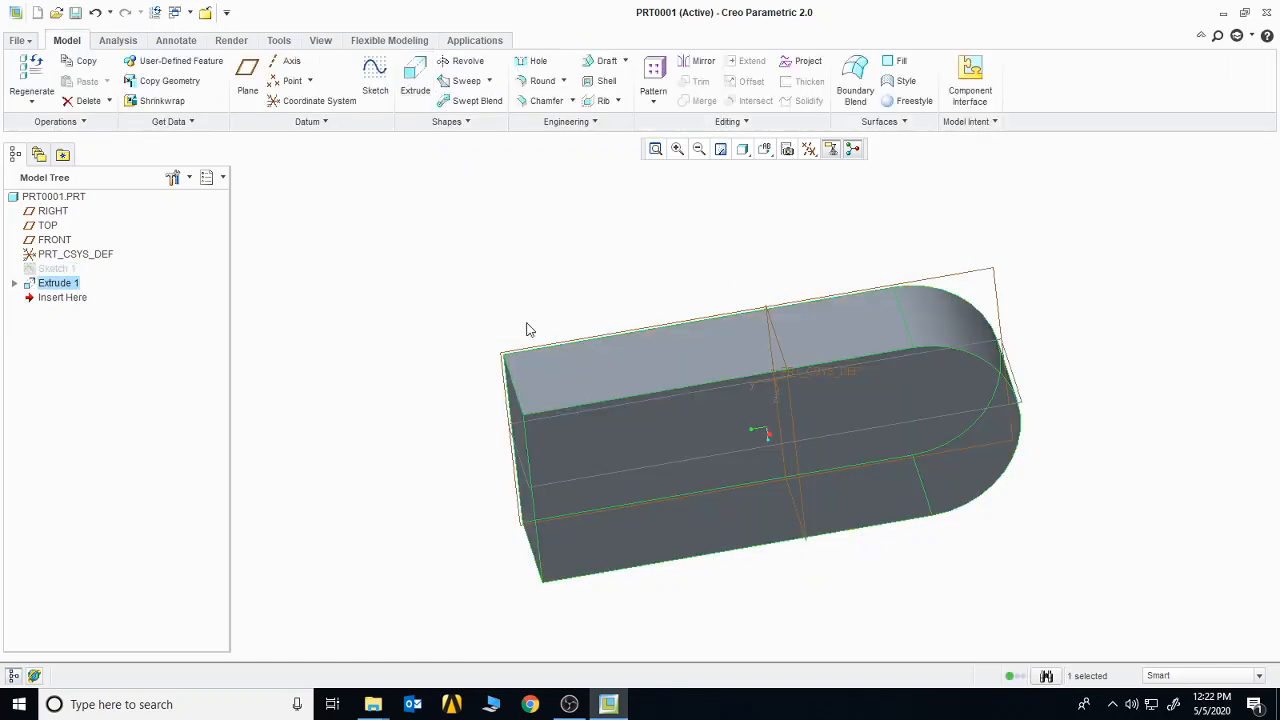
{"action": "middle_click_drag", "start_coordinate": [520, 324], "coordinate": [506, 252]}
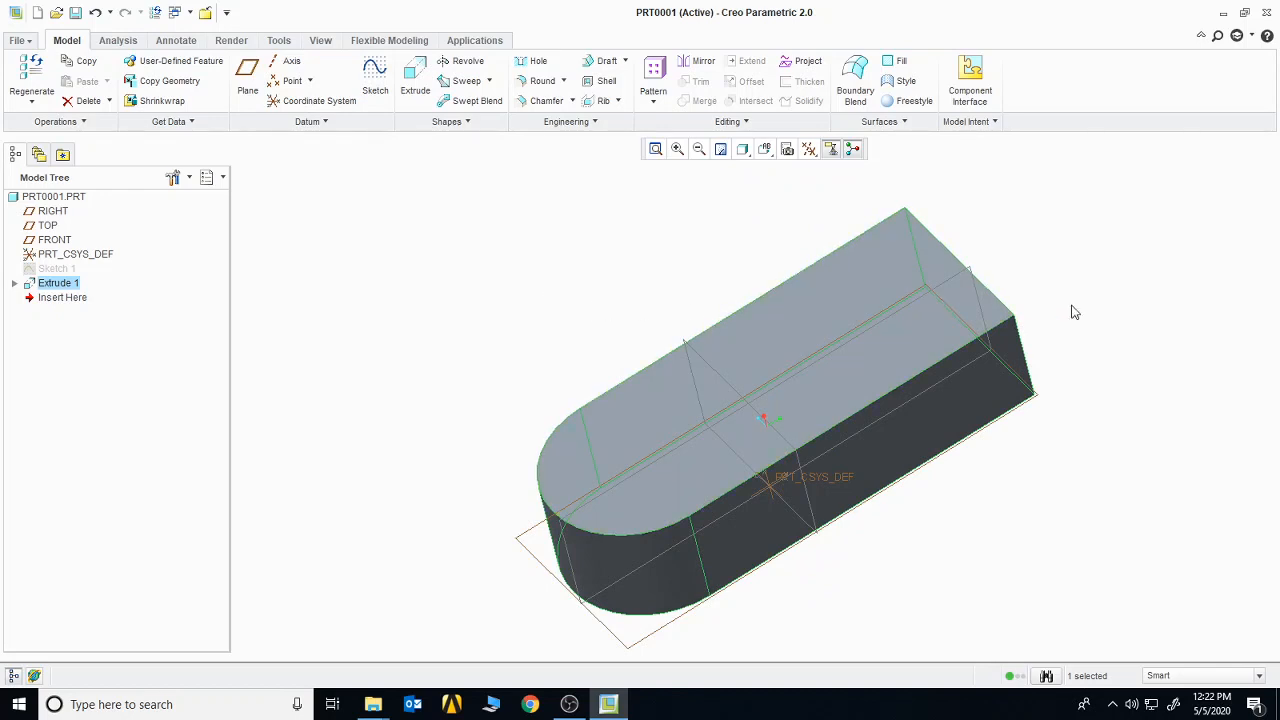
- Start a new sketch on the block's flat upper face and orient the view square to the sketch plane
{"action": "middle_click_drag", "start_coordinate": [1071, 311], "coordinate": [852, 328]}
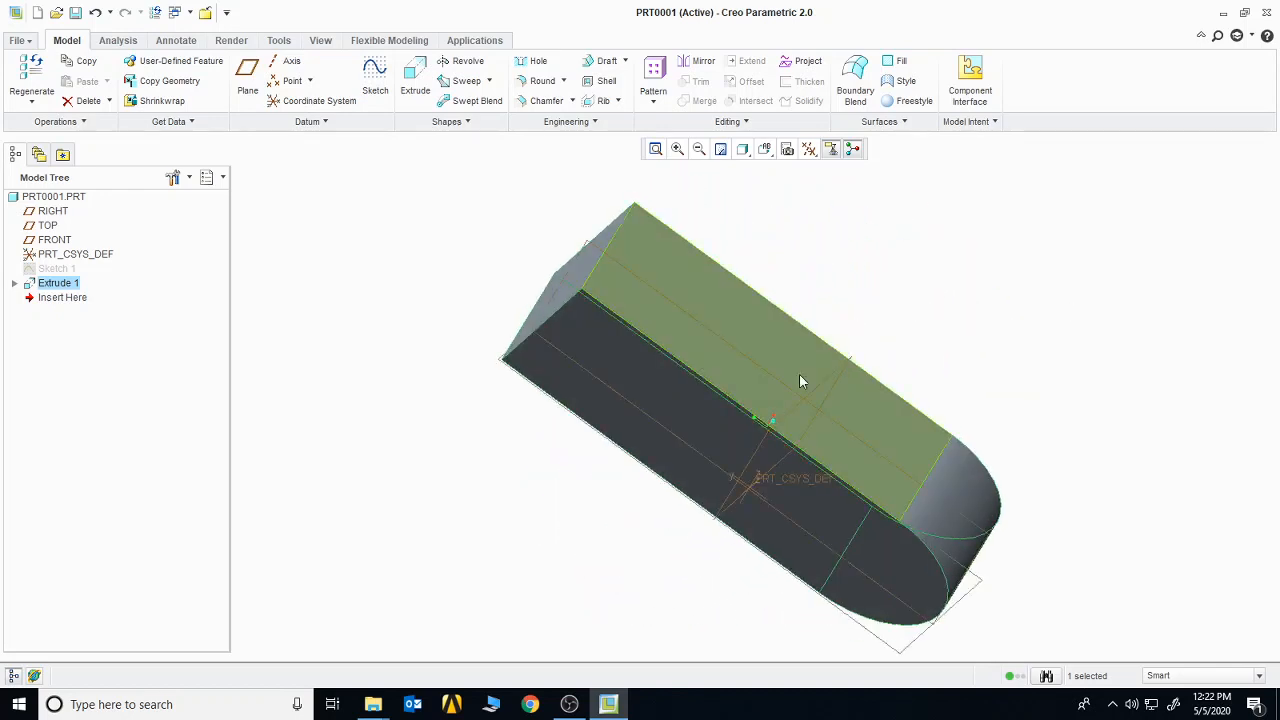
{"action": "middle_click_drag", "start_coordinate": [892, 241], "coordinate": [820, 346]}
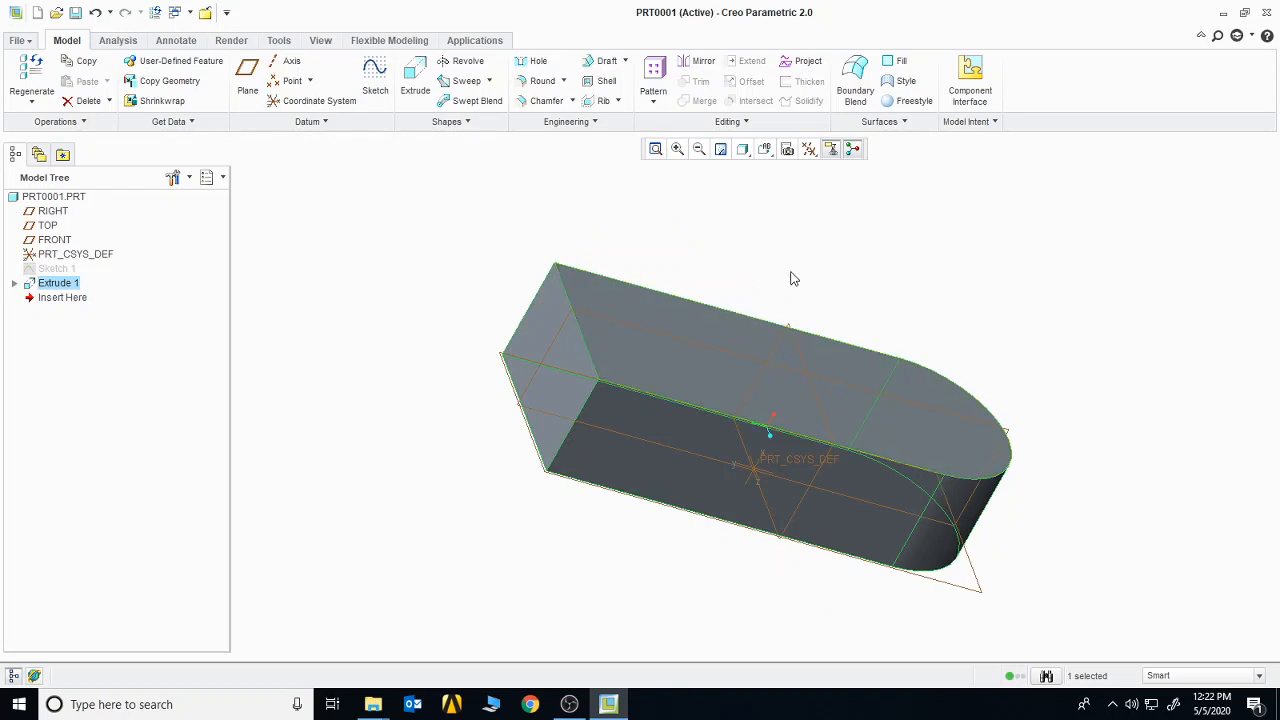
{"action": "middle_click_drag", "start_coordinate": [791, 272], "coordinate": [793, 350]}
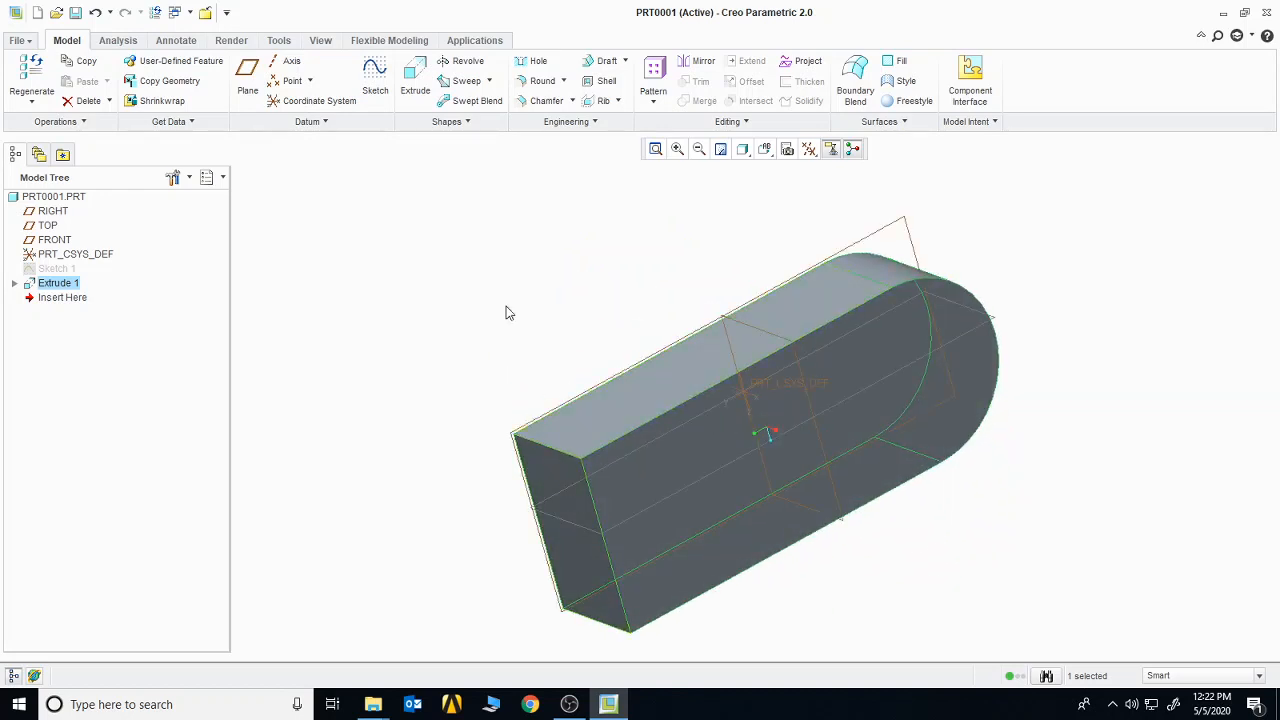
{"action": "middle_click_drag", "start_coordinate": [1030, 391], "coordinate": [1059, 373]}
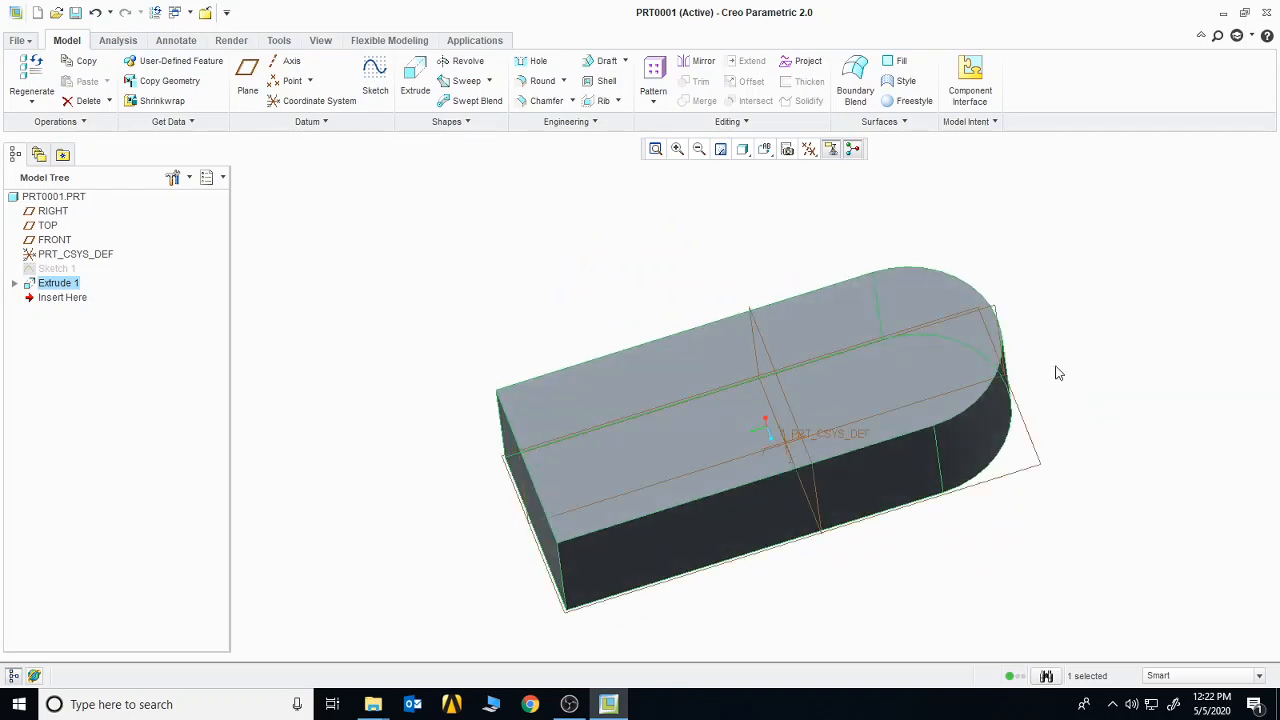
{"action": "left_click", "coordinate": [698, 428]}
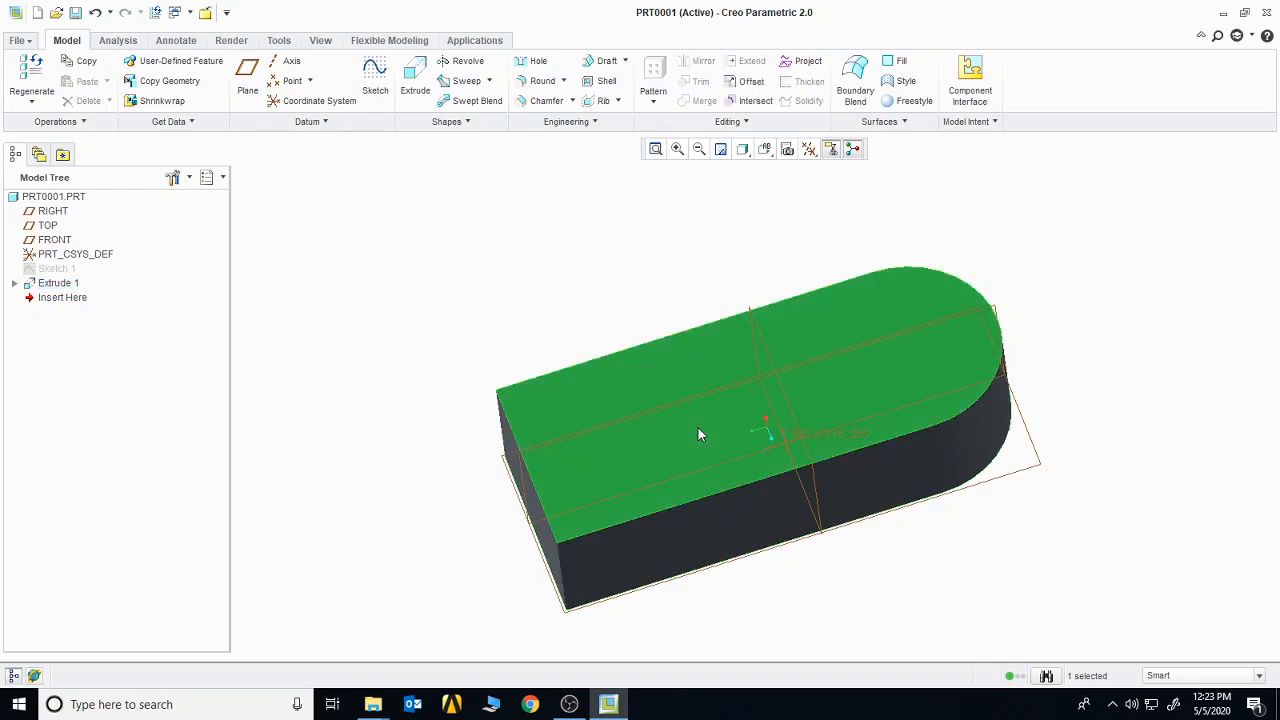
{"action": "left_click", "coordinate": [372, 80]}
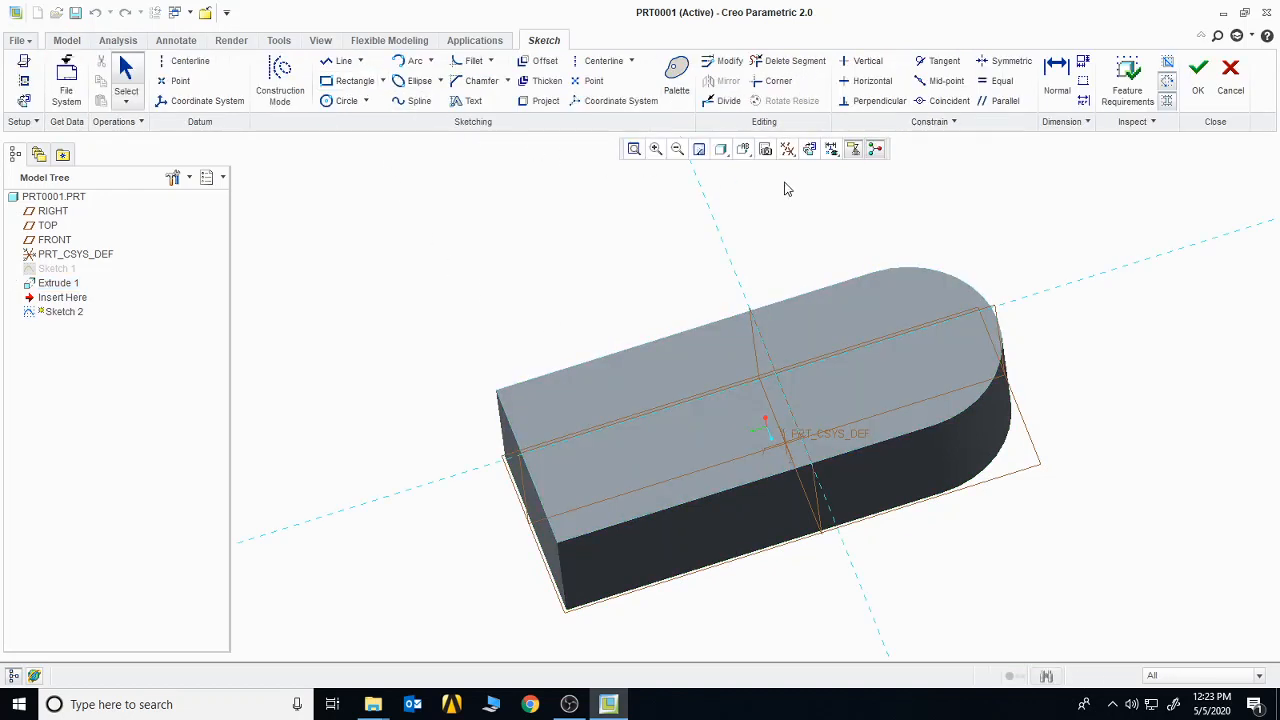
{"action": "left_click", "coordinate": [810, 150]}
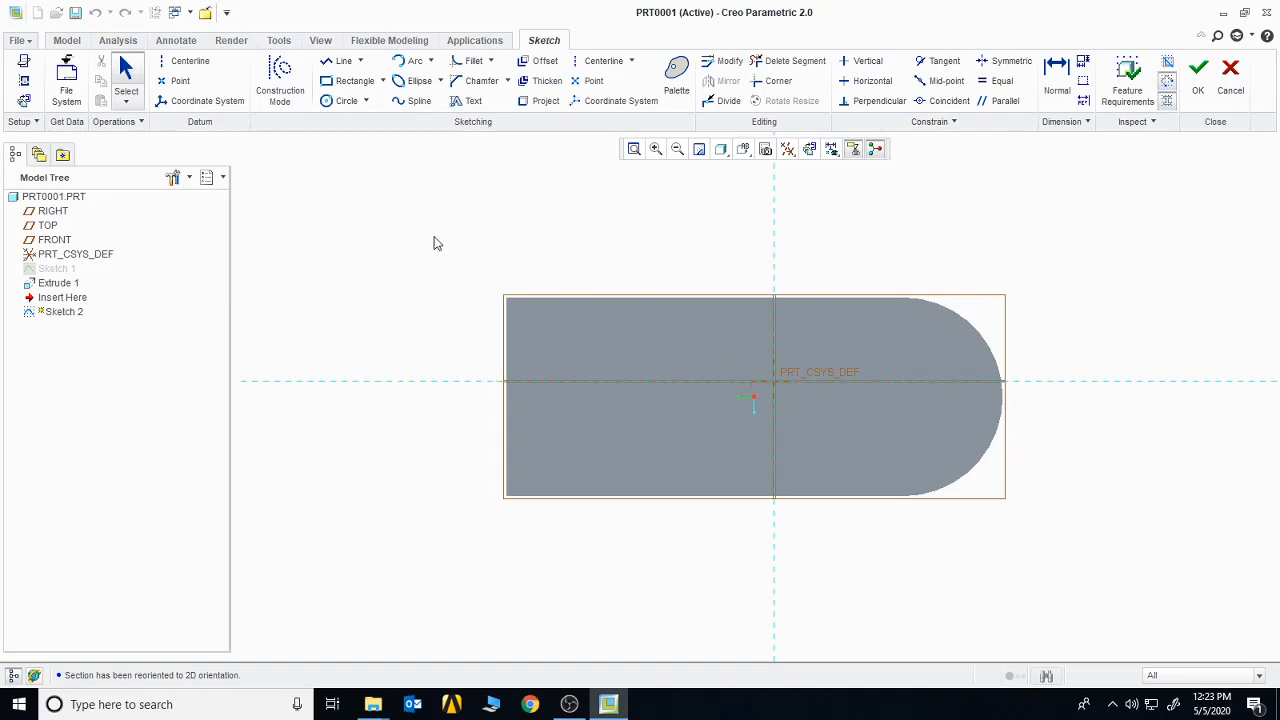
- Sketch a circle about 133 in diameter, centred on the block's rounded end, and finish the sketch
{"action": "left_click", "coordinate": [365, 101]}
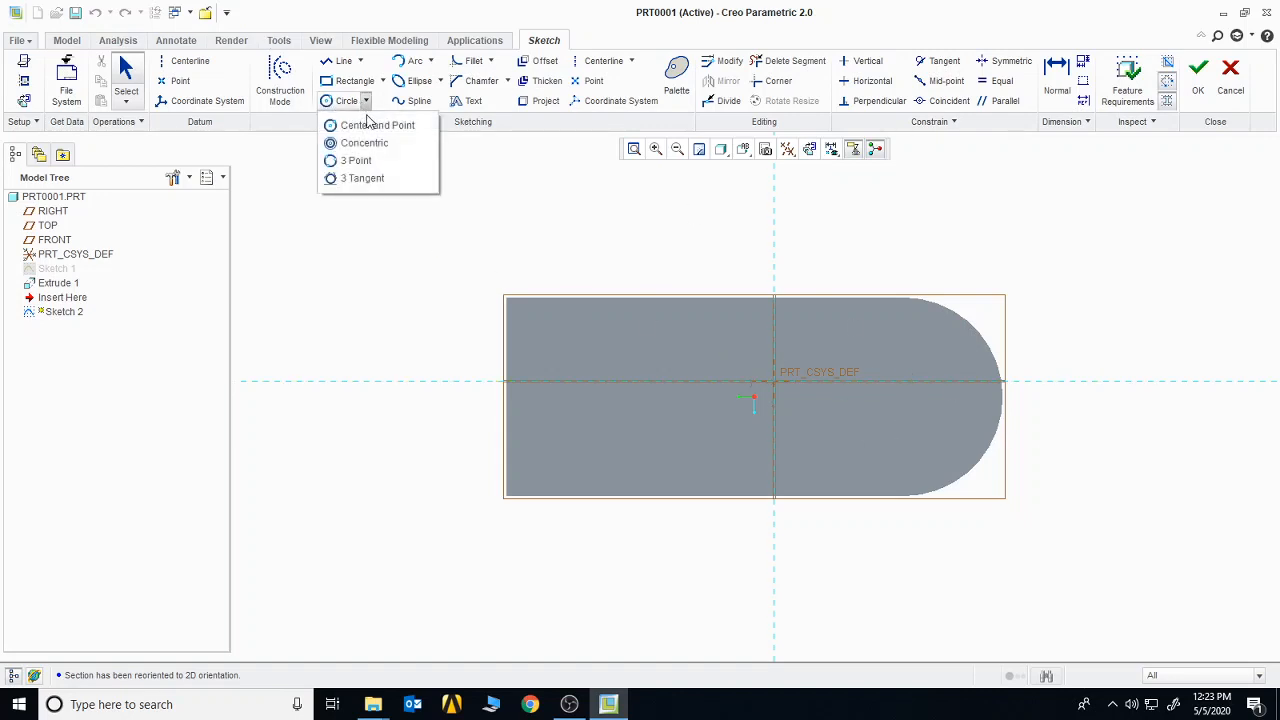
{"action": "left_click", "coordinate": [372, 125]}
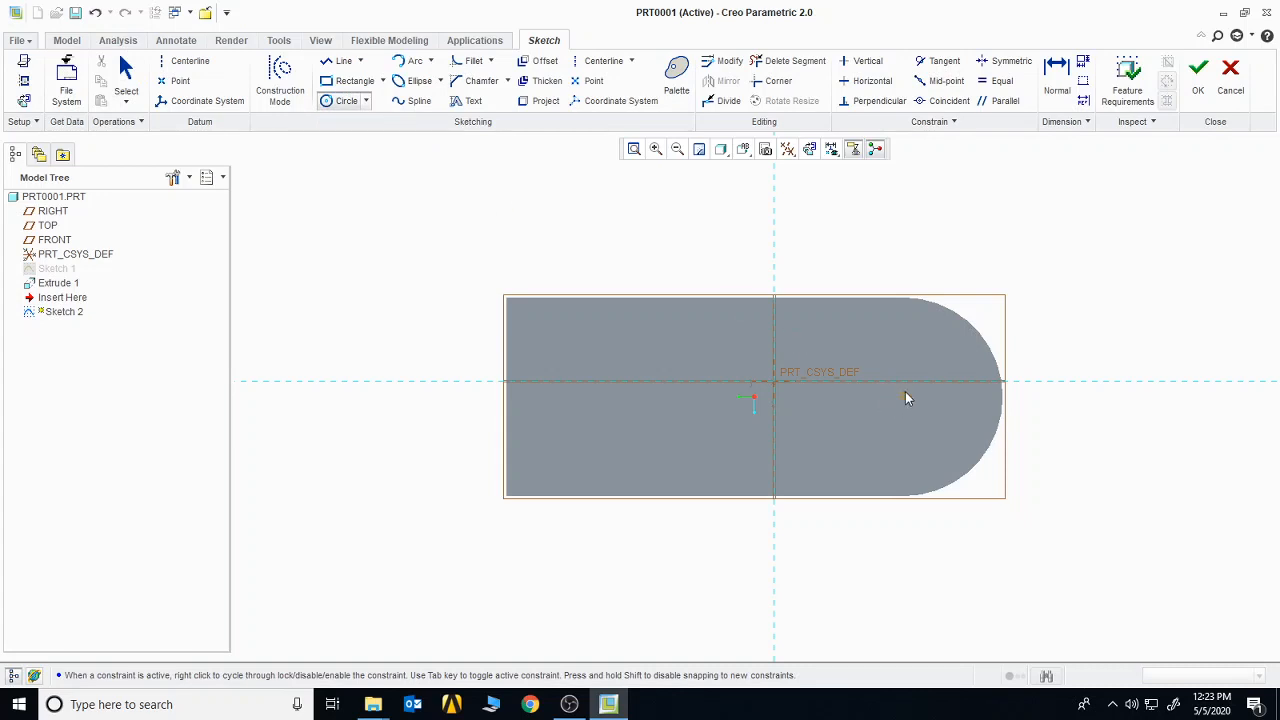
{"action": "left_click", "coordinate": [897, 350]}
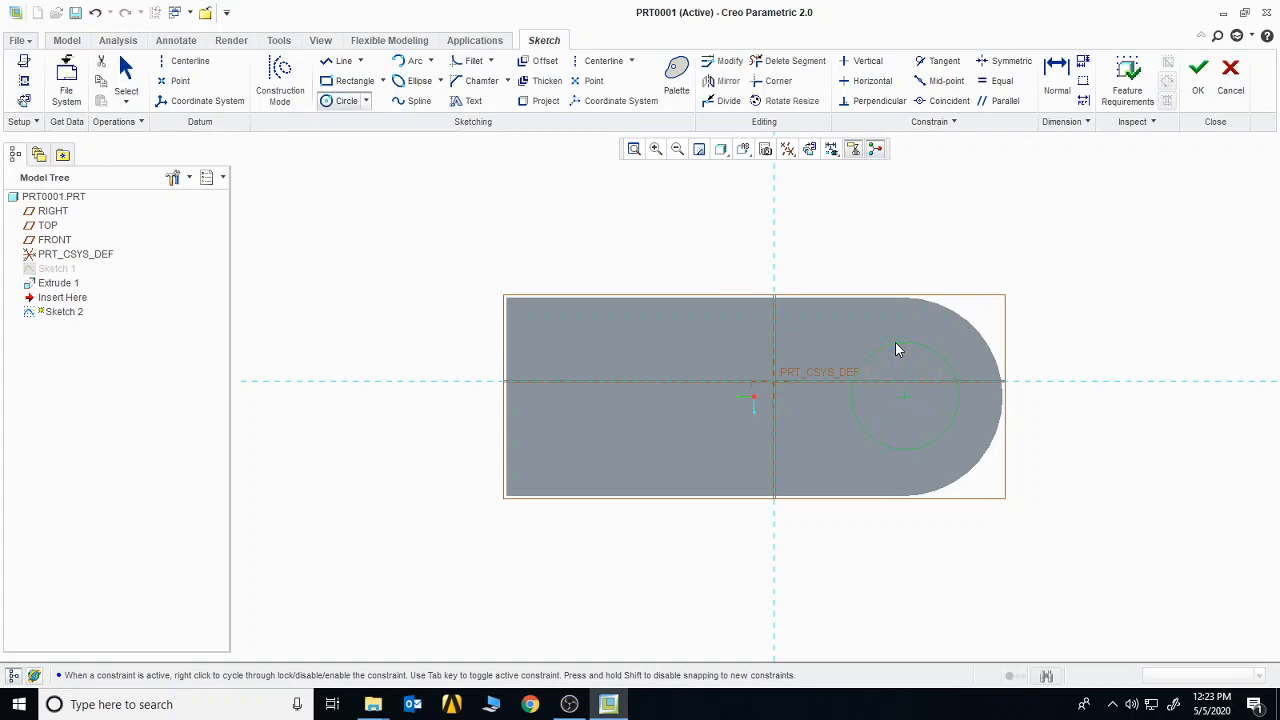
{"action": "middle_click", "coordinate": [1060, 338]}
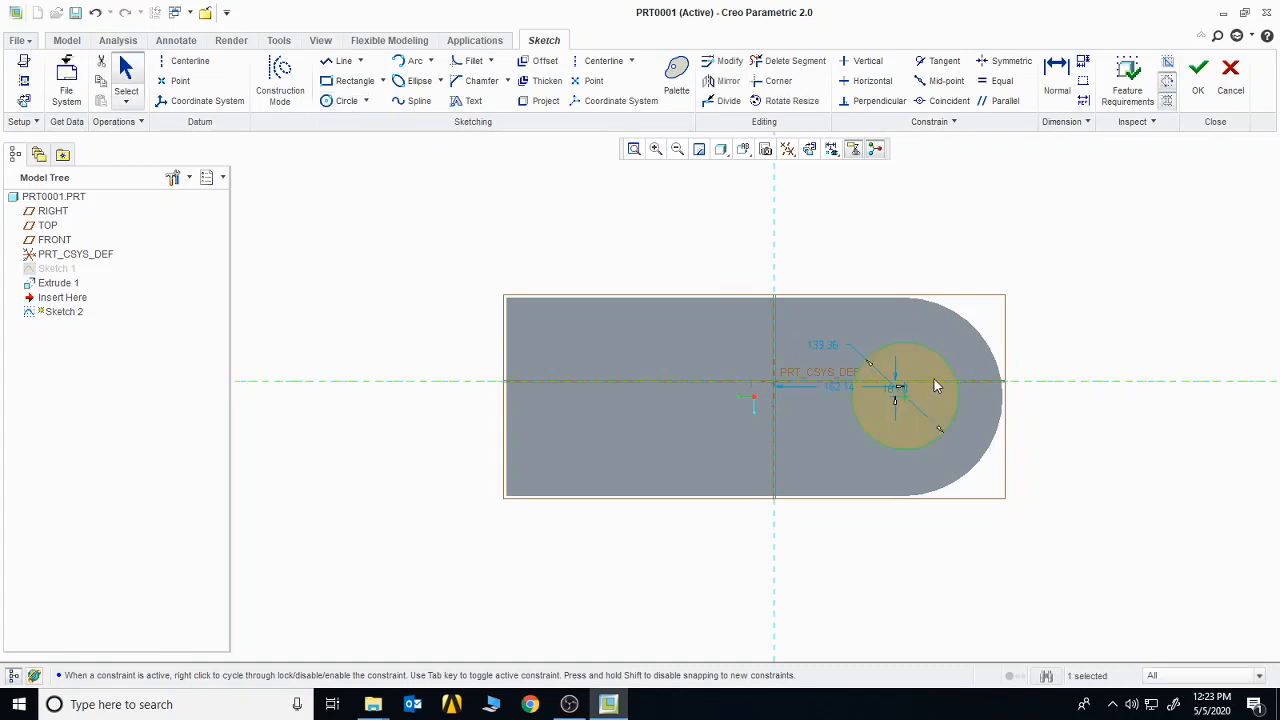
{"action": "left_click", "coordinate": [1199, 72]}
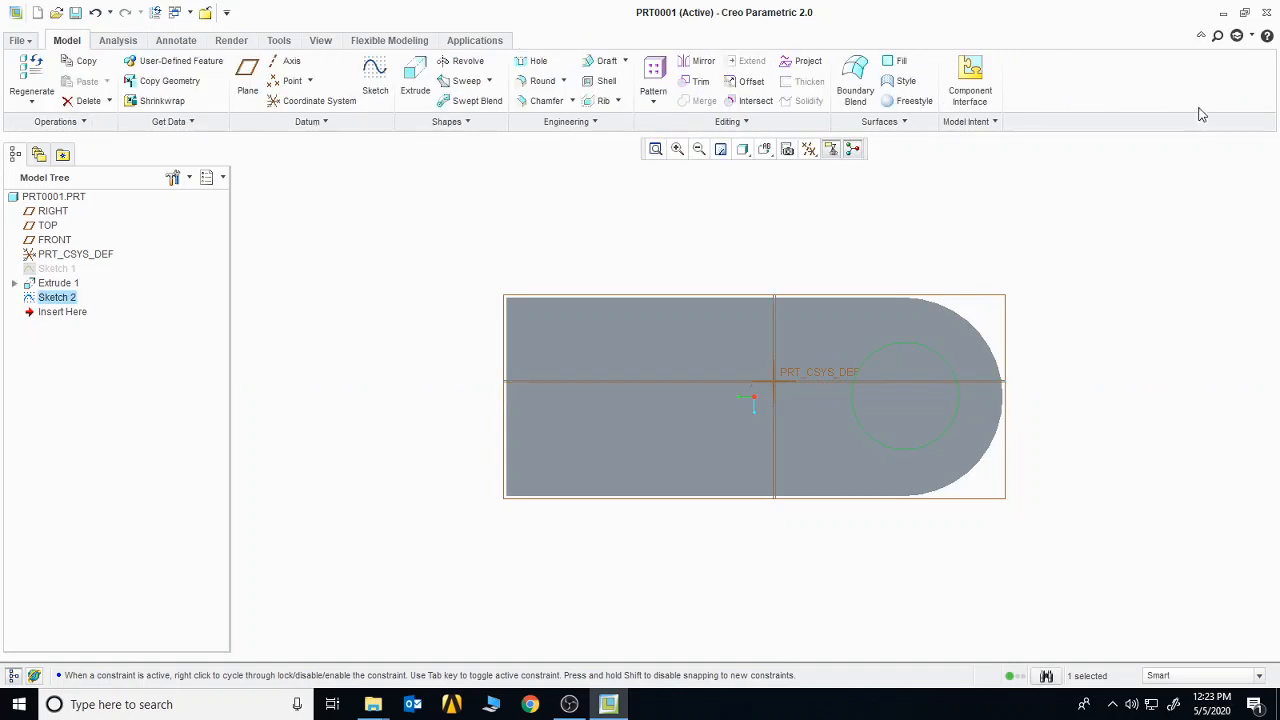
- Start extruding the circle sketch and try both directions, leaving the extrusion pointing down into the block
{"action": "left_click", "coordinate": [415, 82]}
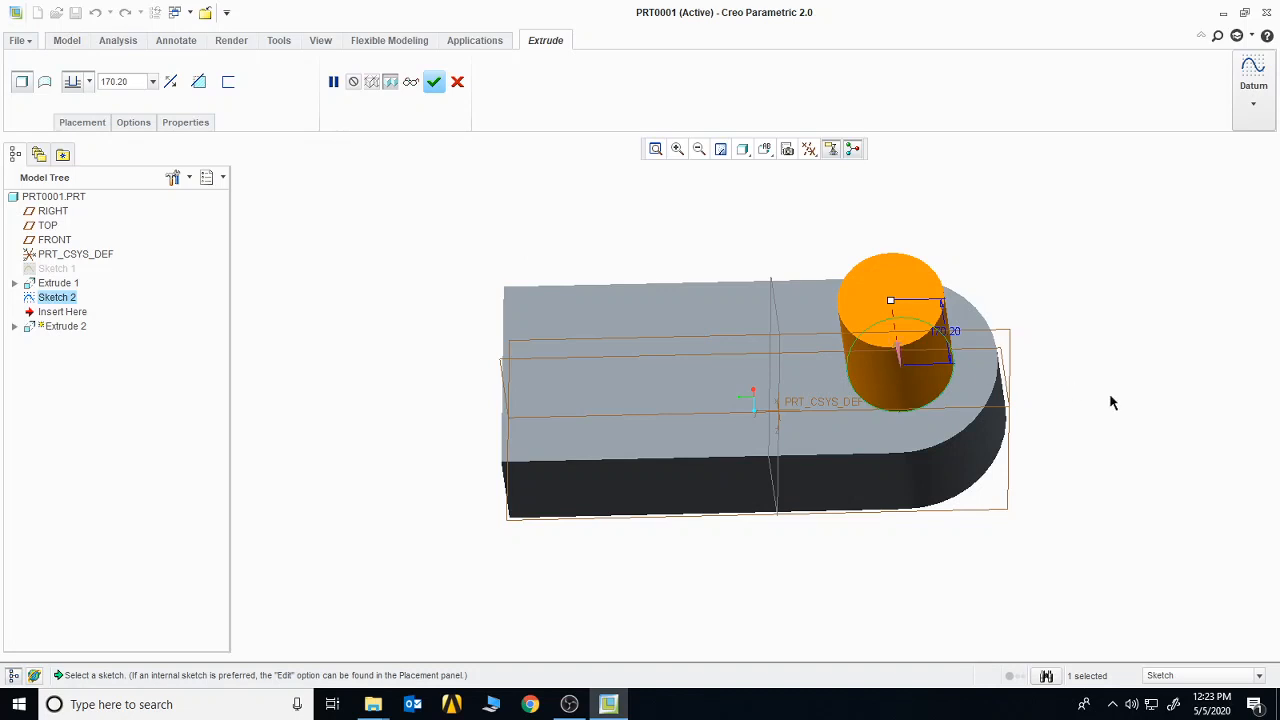
{"action": "mouse_move", "coordinate": [1140, 402]}
{"action": "middle_mouse_down"}
{"action": "mouse_move", "coordinate": [1126, 363]}
{"action": "mouse_move", "coordinate": [1031, 369]}
{"action": "middle_mouse_up"}
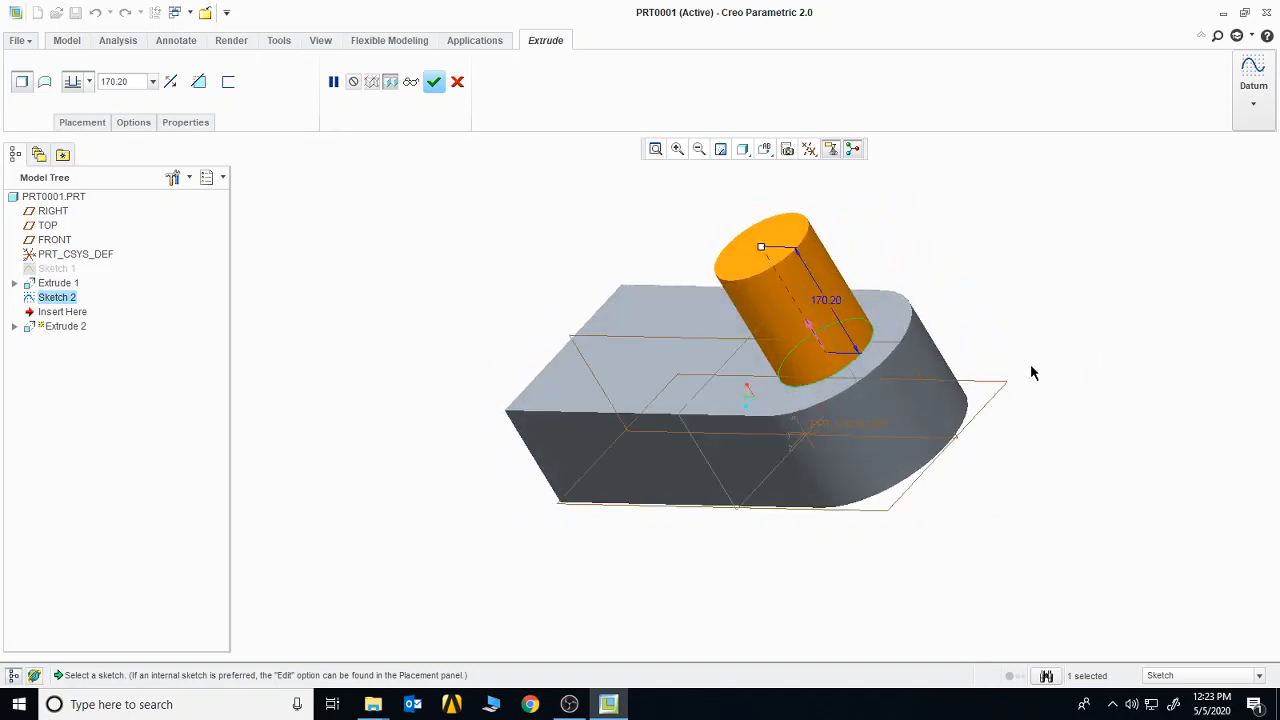
{"action": "left_click", "coordinate": [809, 326]}
{"action": "left_click", "coordinate": [840, 372]}
{"action": "left_click", "coordinate": [809, 328]}
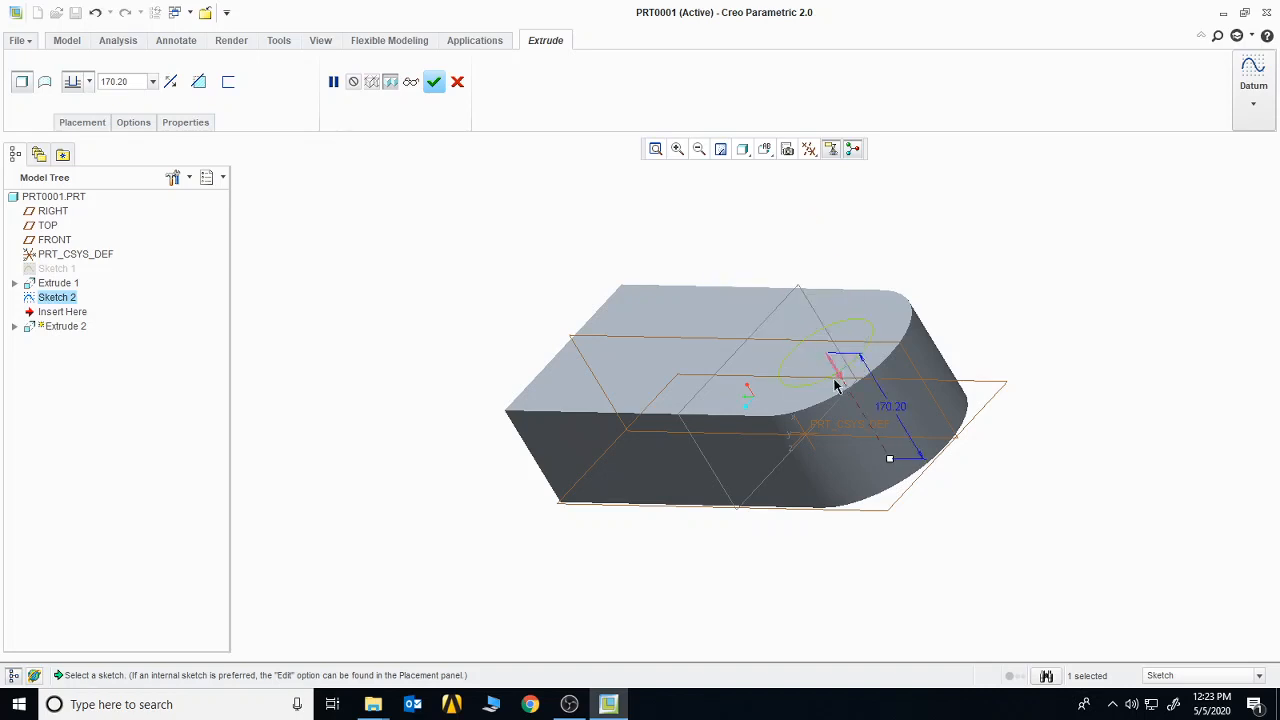
{"action": "left_click", "coordinate": [842, 374]}
{"action": "left_click", "coordinate": [810, 326]}
- Lengthen the circle's extrusion freehand to about 259, past the block's underside, and make it remove material
{"action": "left_click_drag", "start_coordinate": [891, 459], "coordinate": [897, 512]}
{"action": "middle_click_drag", "start_coordinate": [1037, 454], "coordinate": [977, 446]}
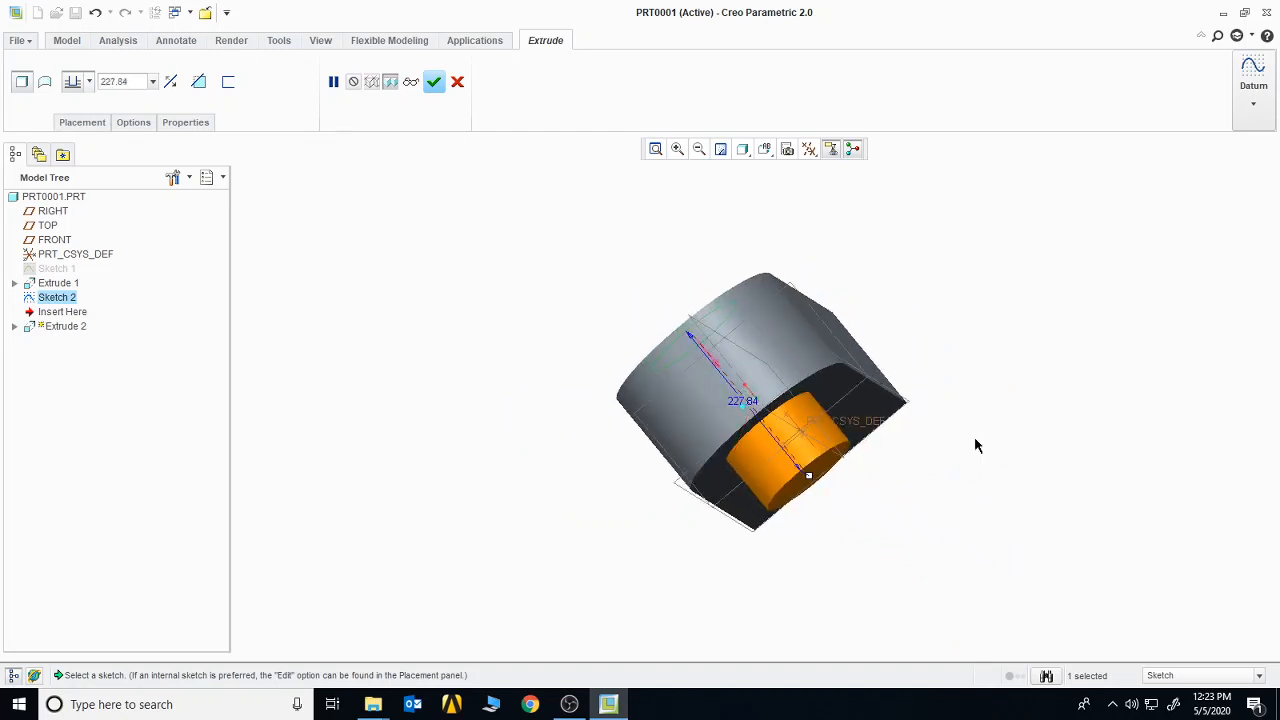
{"action": "left_click_drag", "start_coordinate": [808, 475], "coordinate": [824, 494]}
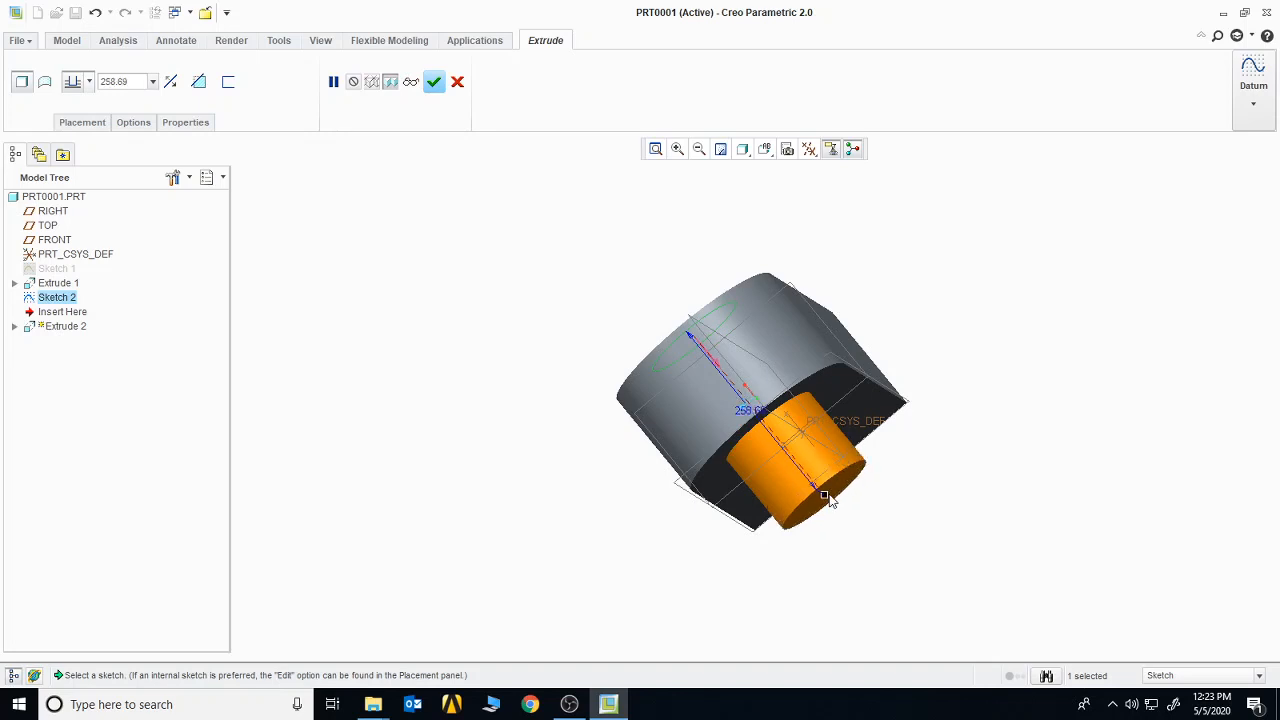
{"action": "left_click", "coordinate": [199, 83]}
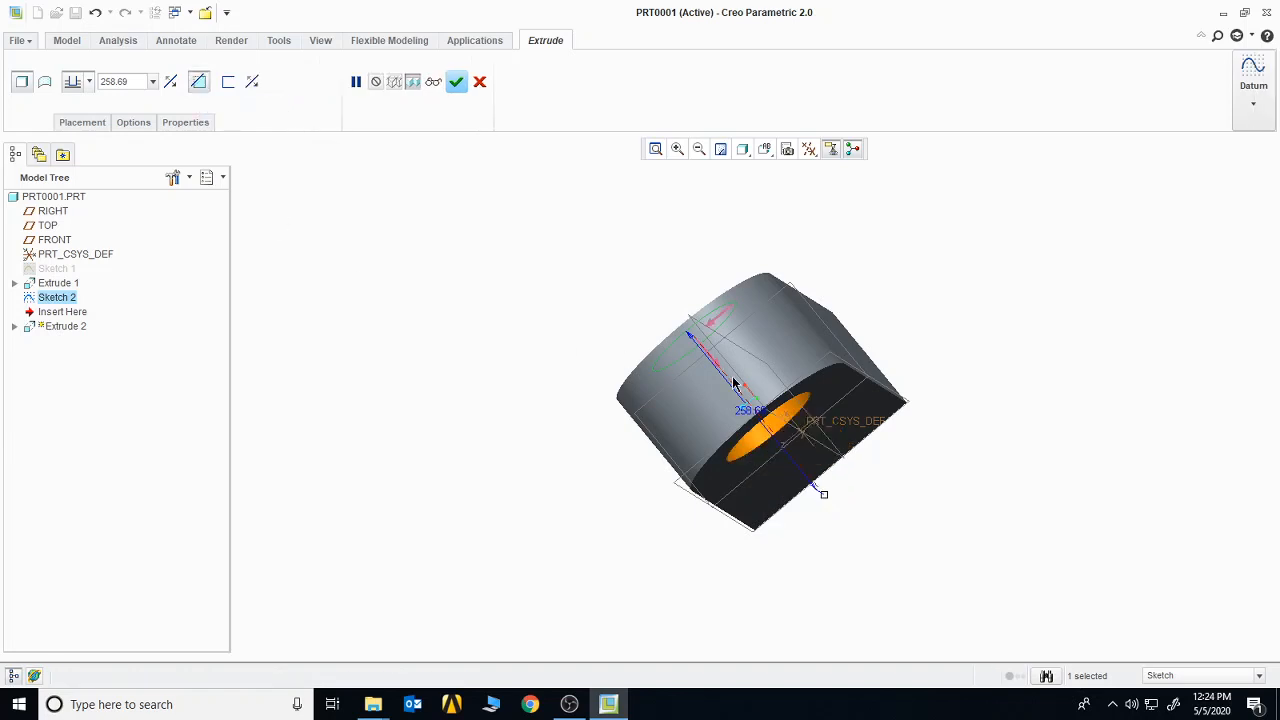
{"action": "middle_click_drag", "start_coordinate": [736, 383], "coordinate": [677, 306]}
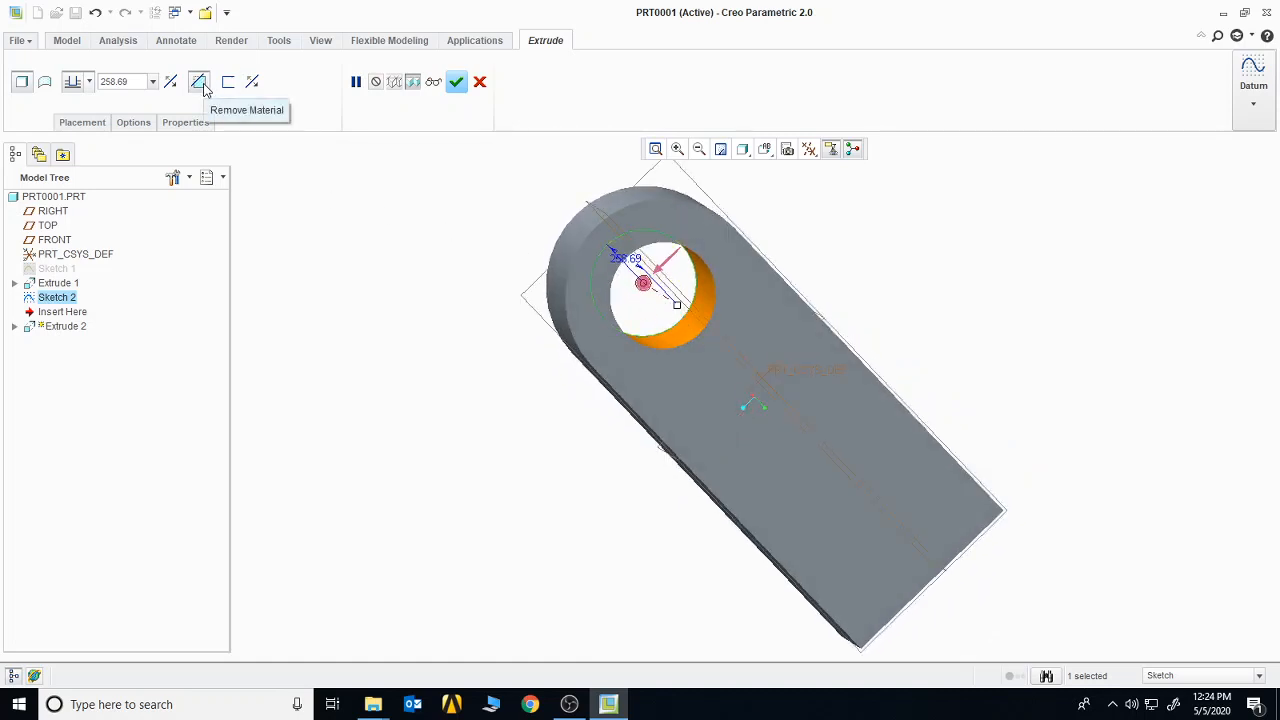
- Turn off material removal and adjust the extrusion freehand to a depth of about 95 into the block
{"action": "left_click", "coordinate": [201, 84]}
{"action": "middle_click_drag", "start_coordinate": [440, 314], "coordinate": [392, 338]}
{"action": "left_click", "coordinate": [646, 296]}
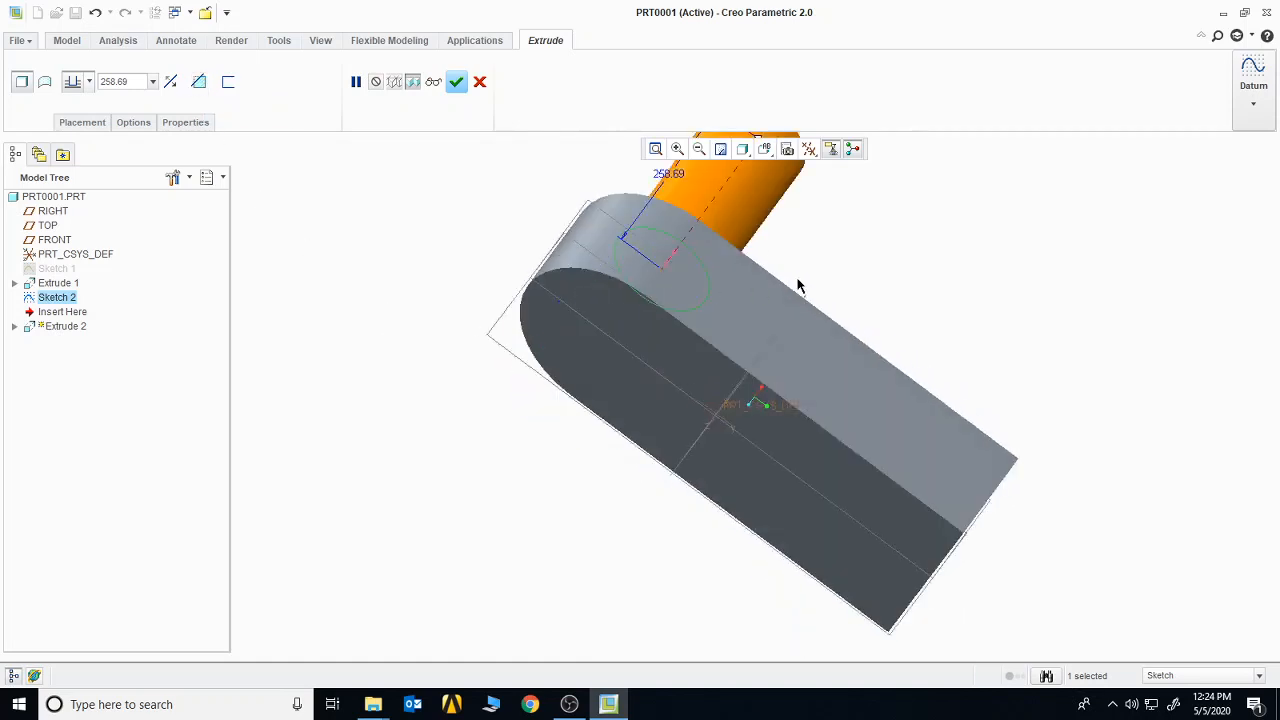
{"action": "middle_click_drag", "start_coordinate": [798, 287], "coordinate": [706, 271]}
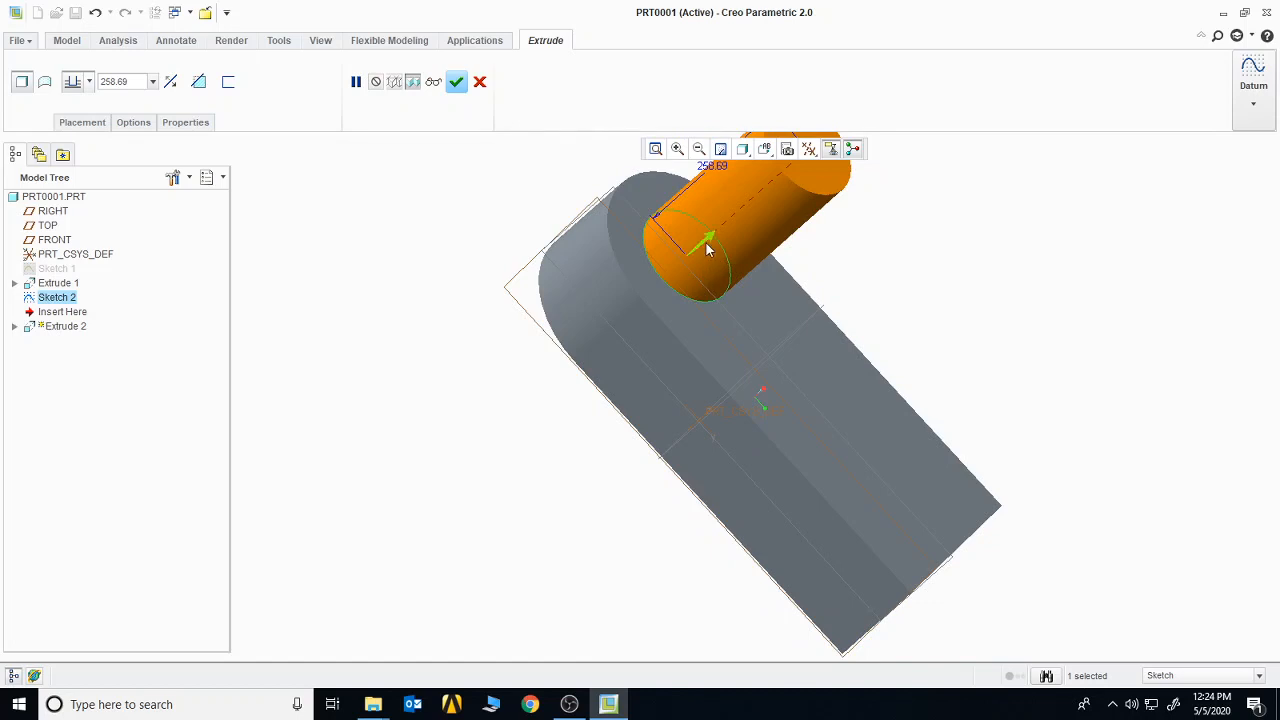
{"action": "left_click_drag", "start_coordinate": [706, 249], "coordinate": [630, 305]}
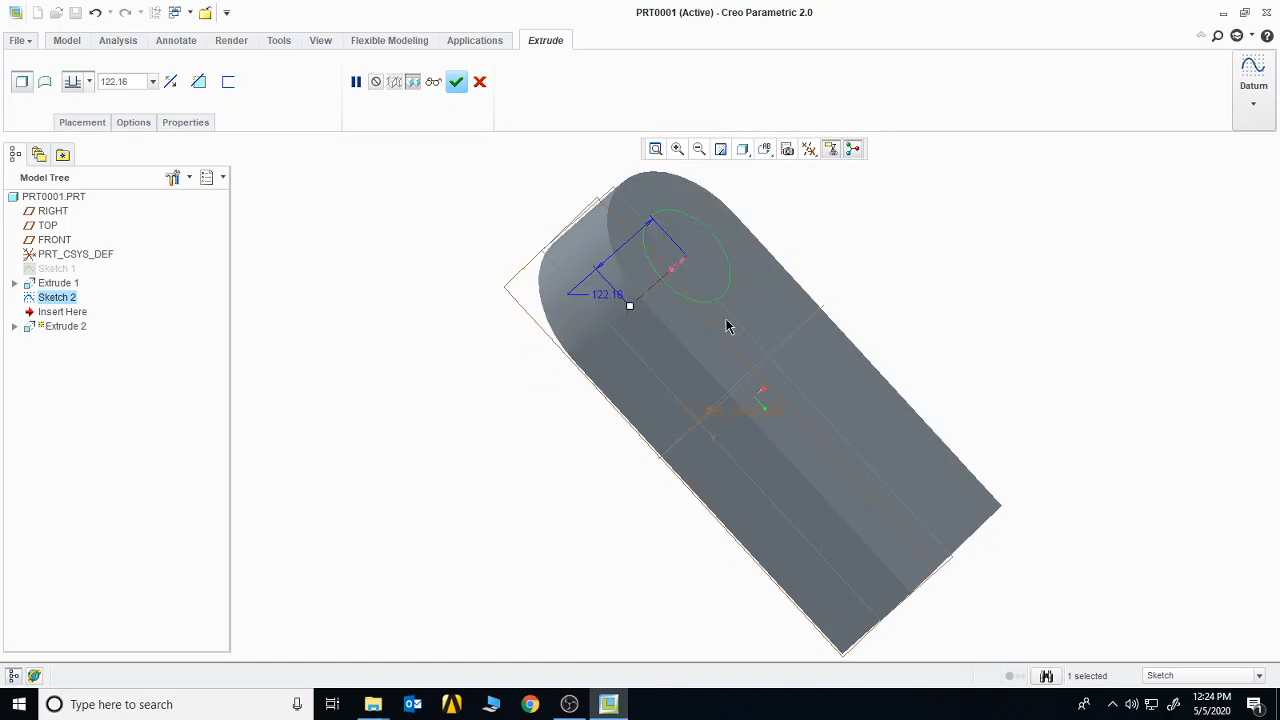
{"action": "middle_click_drag", "start_coordinate": [727, 326], "coordinate": [743, 291]}
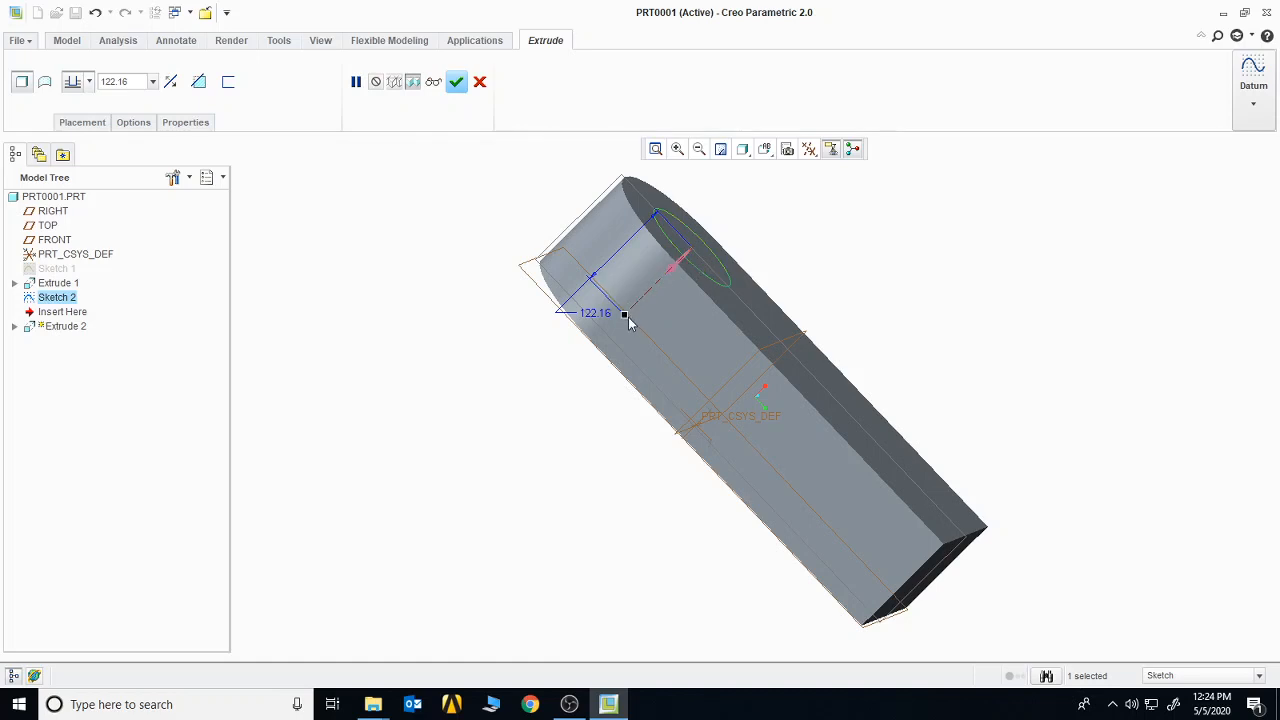
{"action": "left_click_drag", "start_coordinate": [624, 318], "coordinate": [638, 300]}
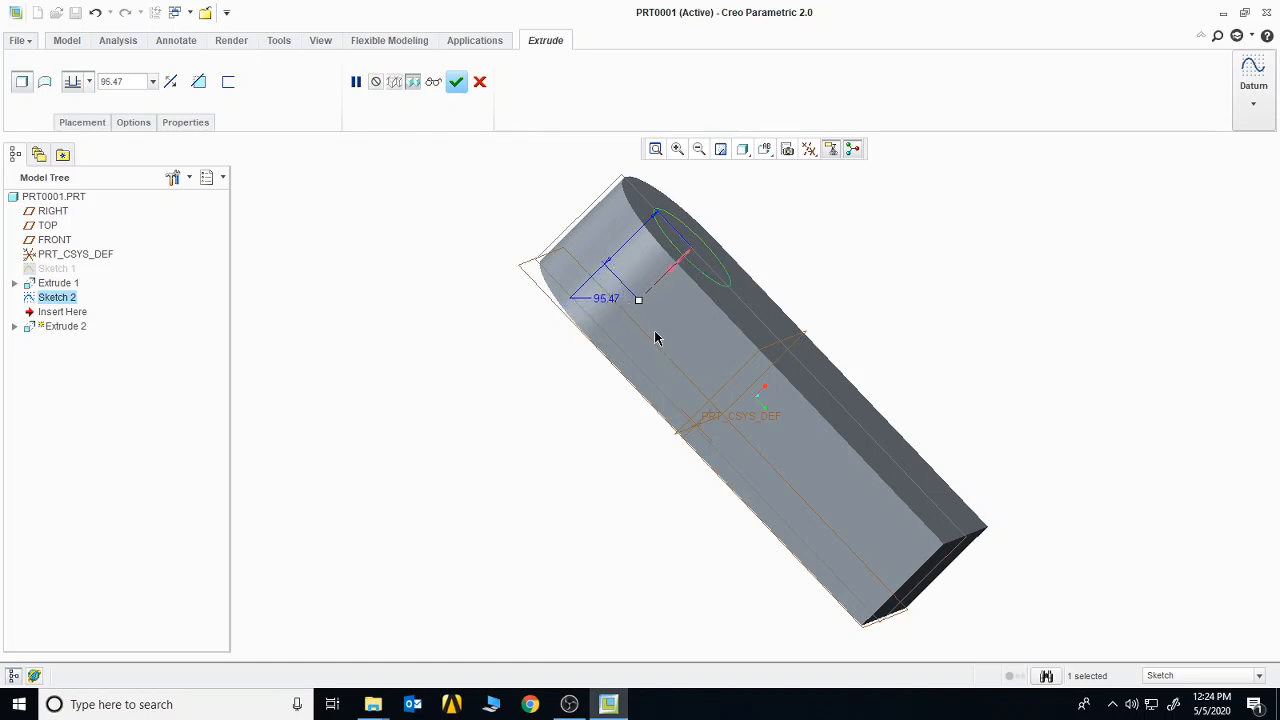
- Make the circle's extrusion remove material so that it cuts a blind round pocket in the block
{"action": "left_click", "coordinate": [198, 81]}
{"action": "middle_click_drag", "start_coordinate": [451, 289], "coordinate": [369, 309]}
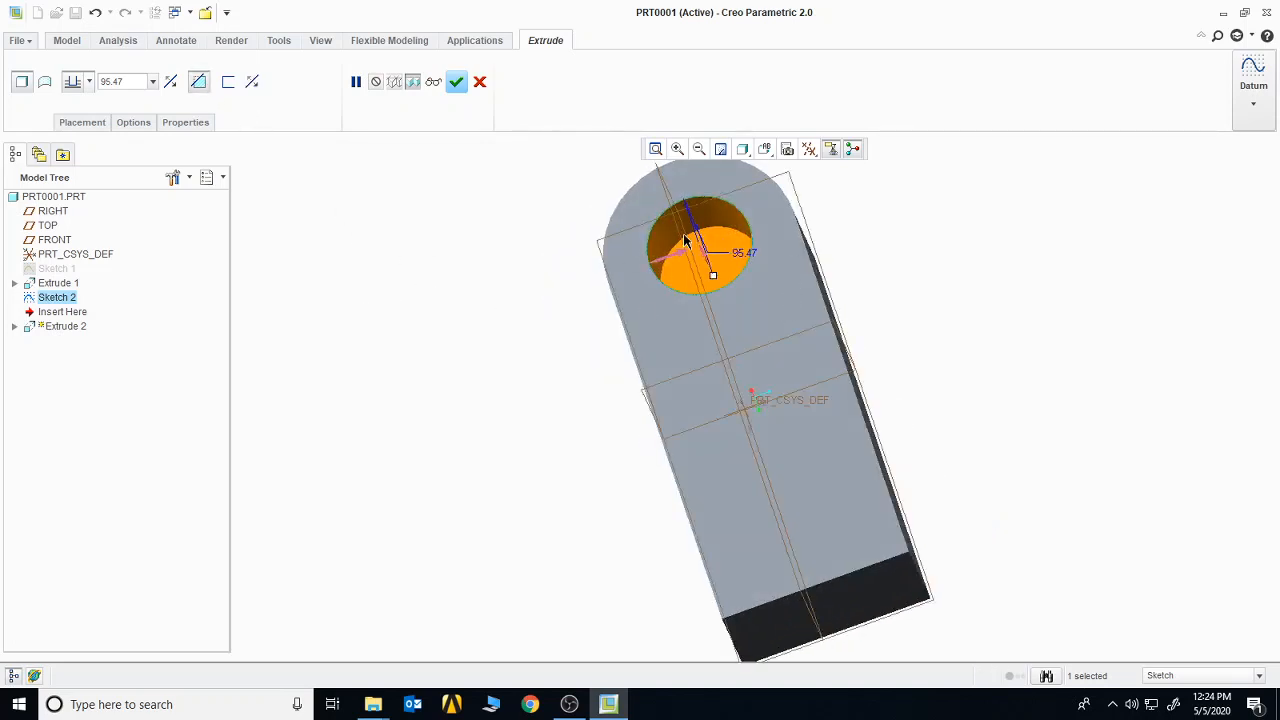
{"action": "mouse_move", "coordinate": [950, 295]}
{"action": "middle_mouse_down"}
{"action": "mouse_move", "coordinate": [963, 271]}
{"action": "mouse_move", "coordinate": [991, 300]}
{"action": "mouse_move", "coordinate": [972, 296]}
{"action": "middle_mouse_up"}
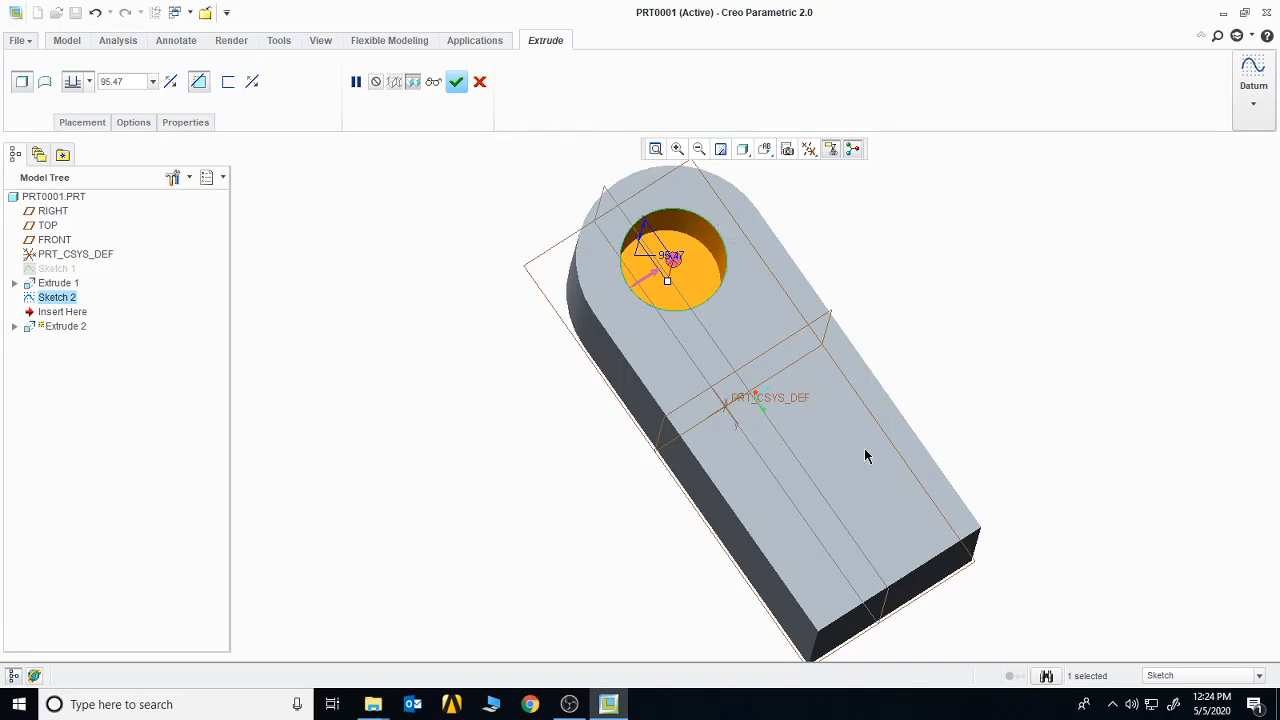
- Flip the cut to the material outside the circle, return it to the inside, and complete the feature
{"action": "left_click", "coordinate": [650, 282]}
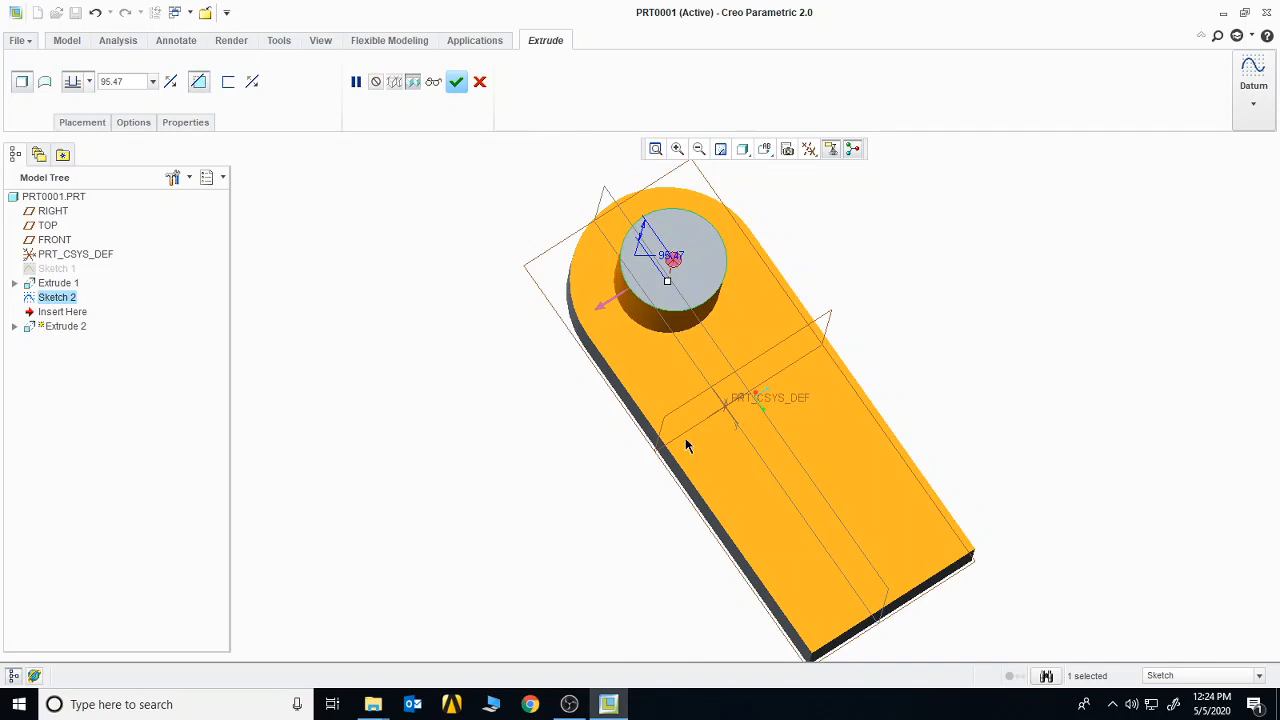
{"action": "left_click", "coordinate": [671, 260]}
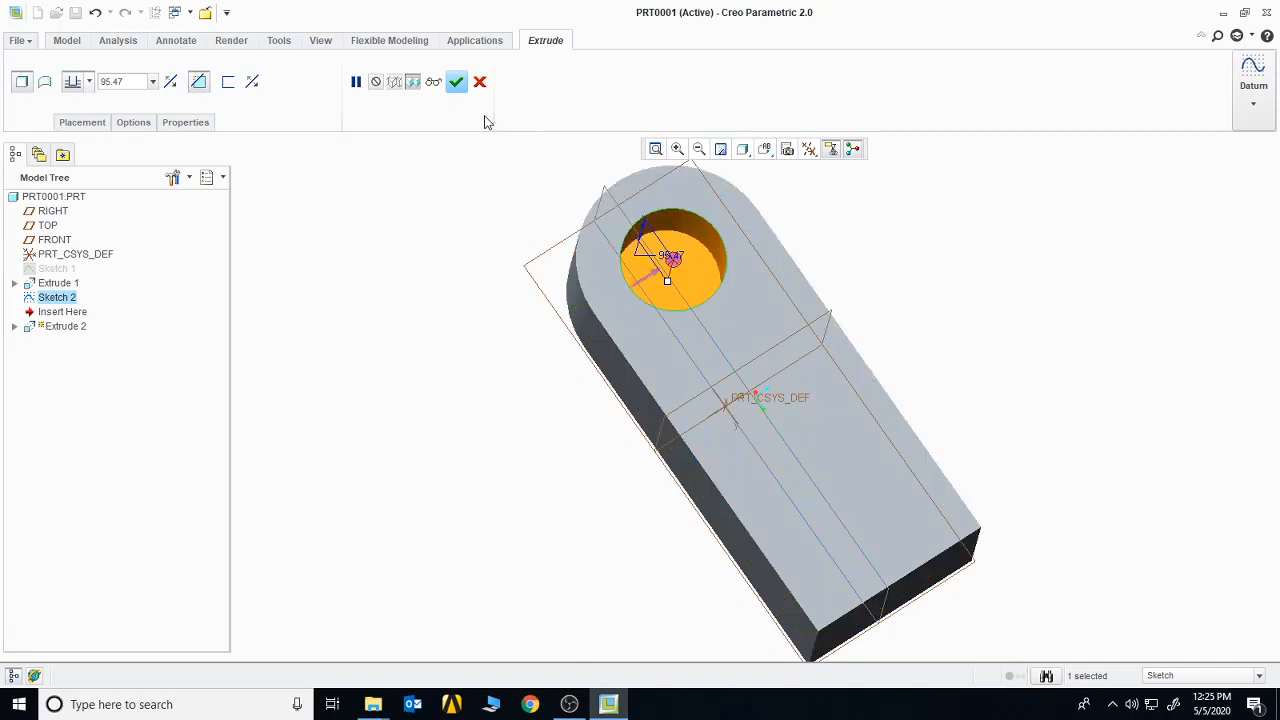
{"action": "left_click", "coordinate": [456, 82]}
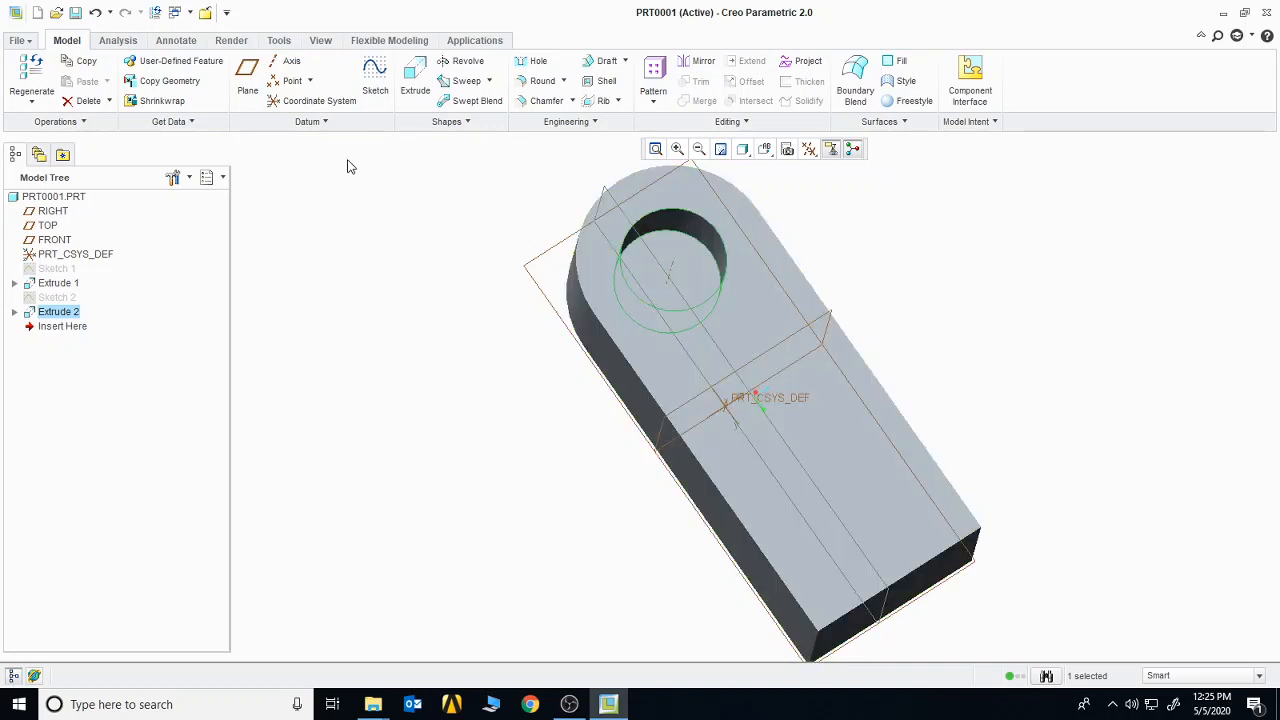
- Start another sketch on the block's pocketed flat face and orient the view square to the sketch plane
{"action": "mouse_move", "coordinate": [489, 277]}
{"action": "middle_mouse_down"}
{"action": "mouse_move", "coordinate": [463, 314]}
{"action": "mouse_move", "coordinate": [503, 274]}
{"action": "middle_mouse_up"}
{"action": "left_click", "coordinate": [509, 389]}
{"action": "middle_click_drag", "start_coordinate": [717, 486], "coordinate": [983, 480]}
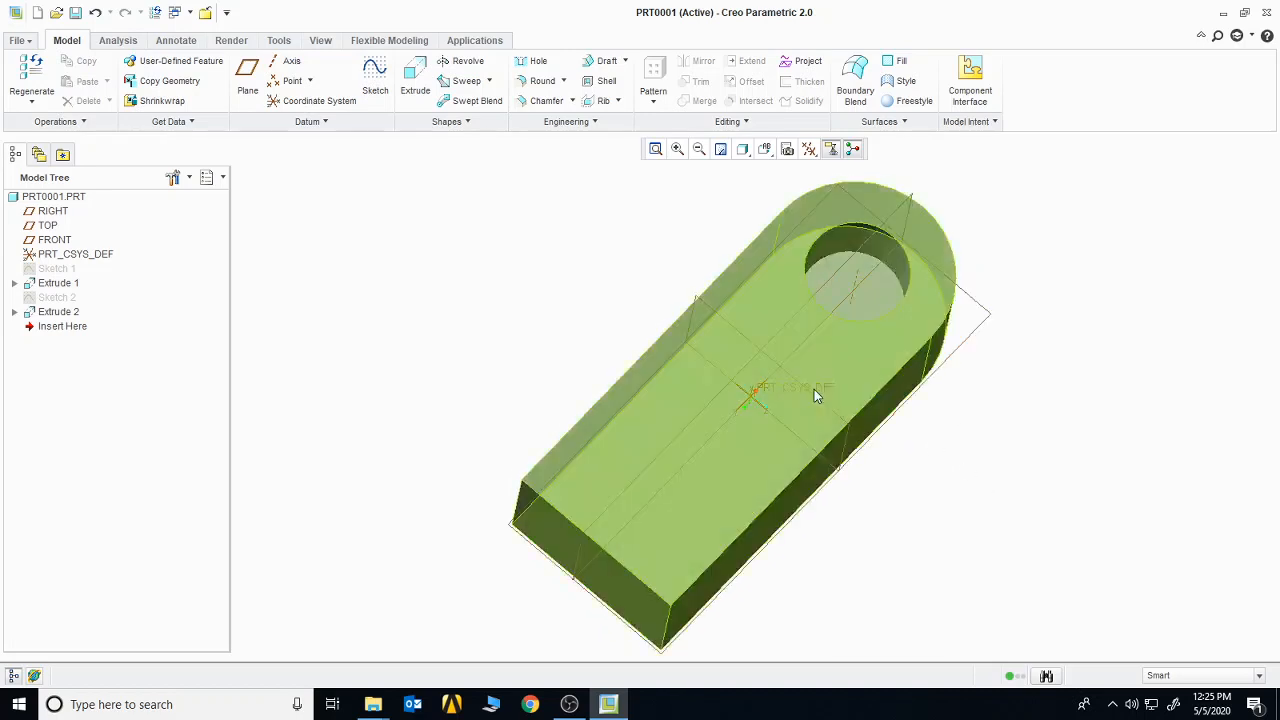
{"action": "left_click", "coordinate": [642, 458]}
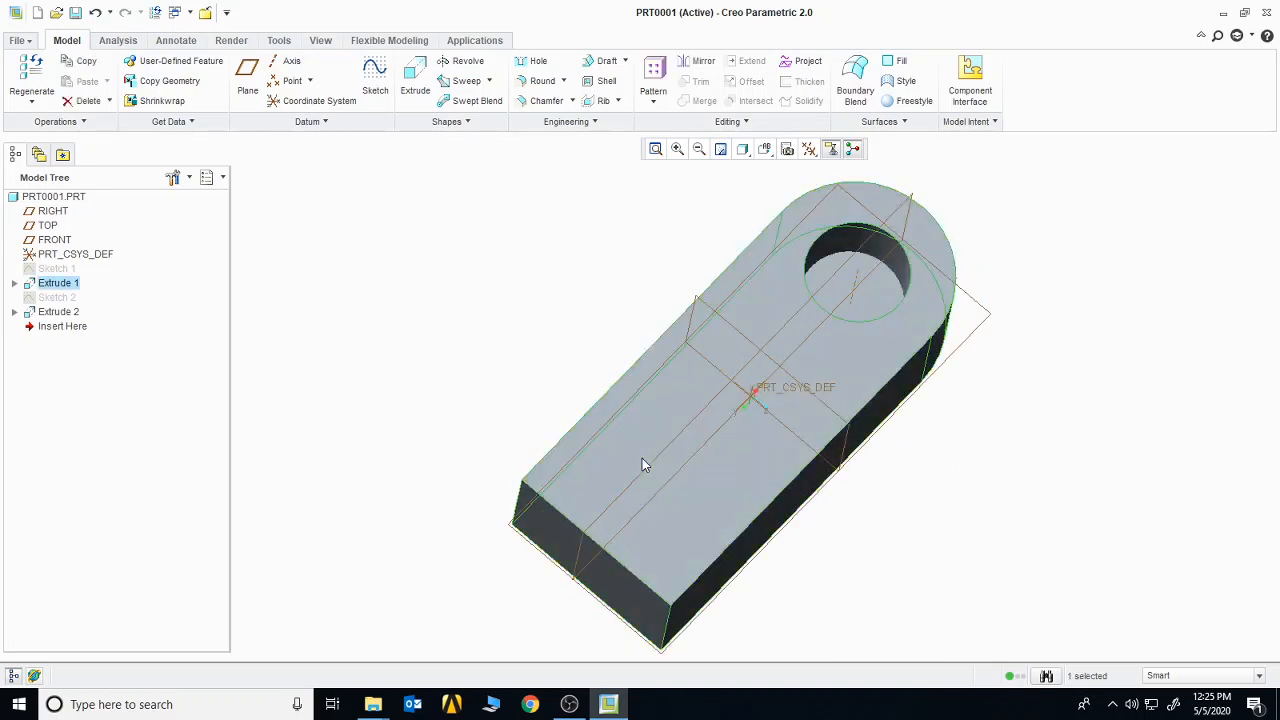
{"action": "left_click", "coordinate": [720, 480]}
{"action": "left_click", "coordinate": [375, 72]}
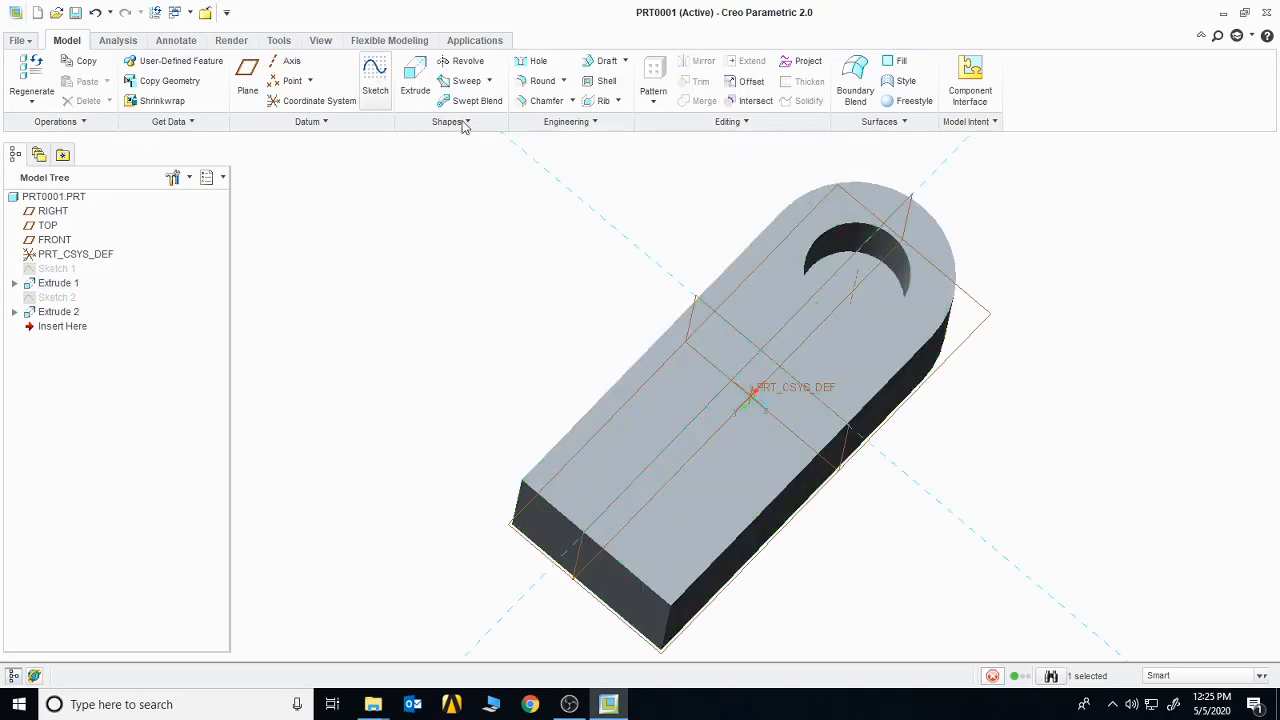
{"action": "left_click", "coordinate": [831, 151]}
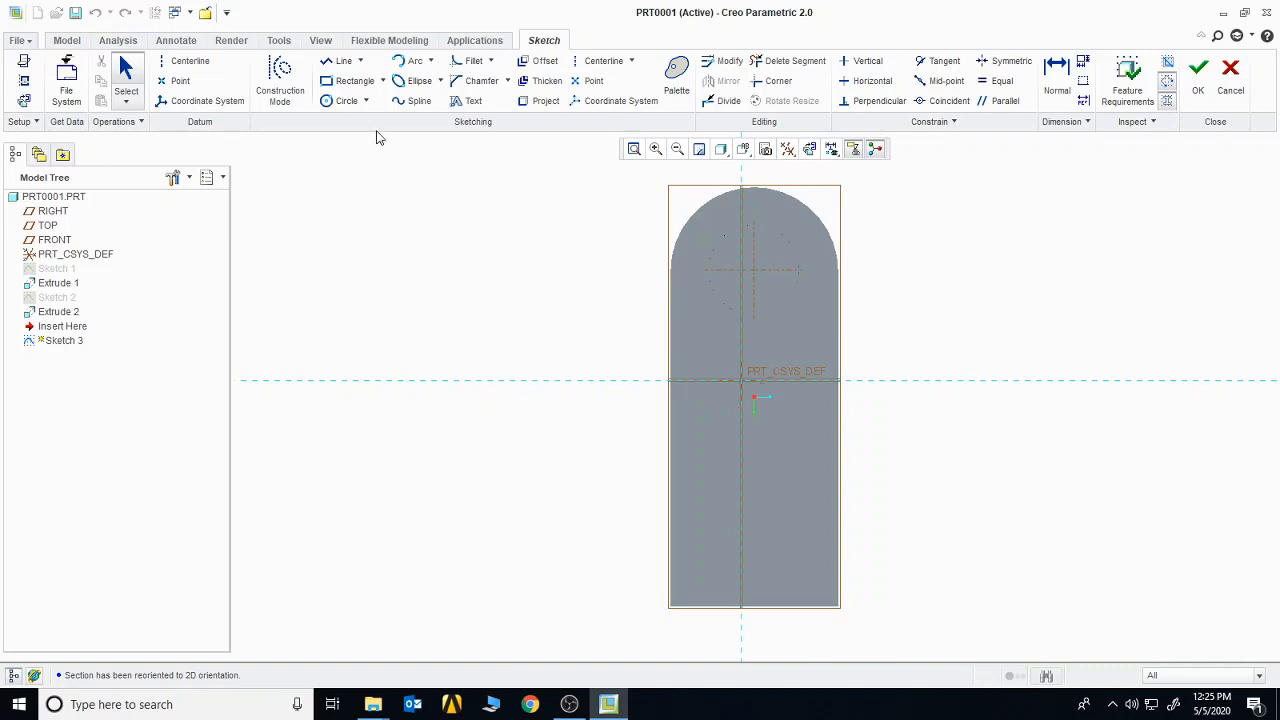
- Sketch a circle inside the round pocket's outline and complete the sketch
{"action": "left_click", "coordinate": [348, 101]}
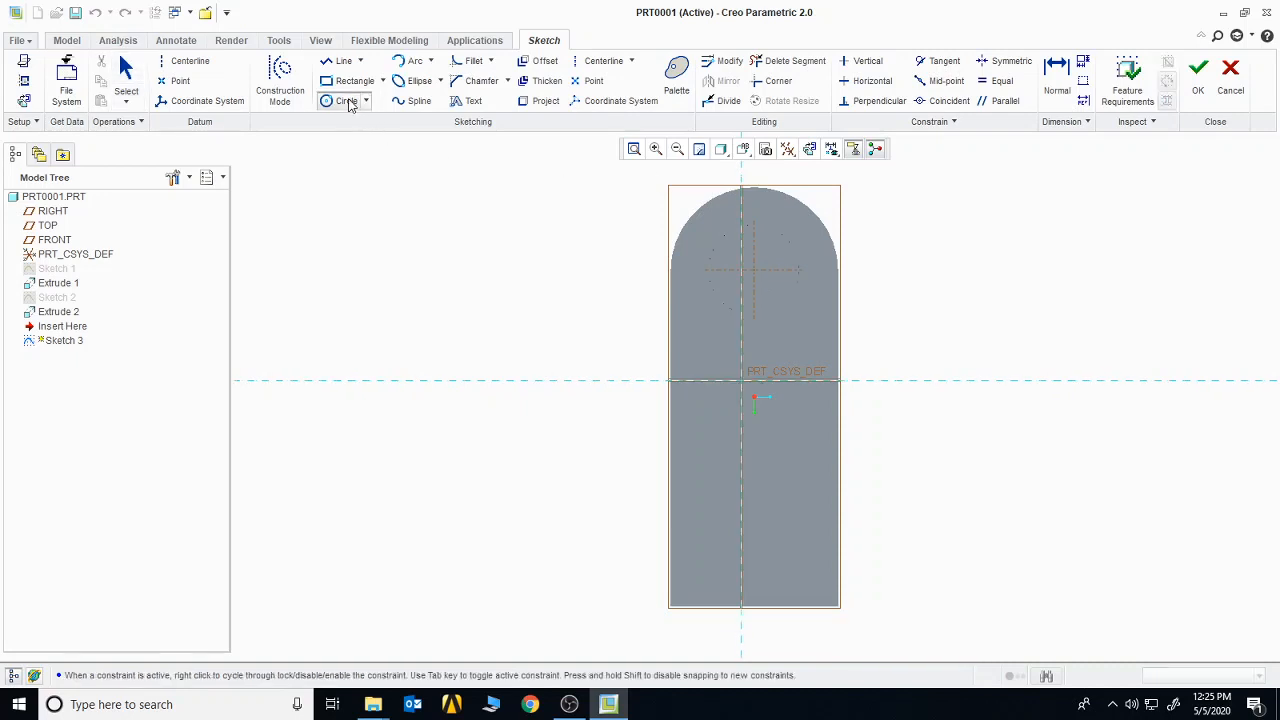
{"action": "left_click", "coordinate": [744, 249]}
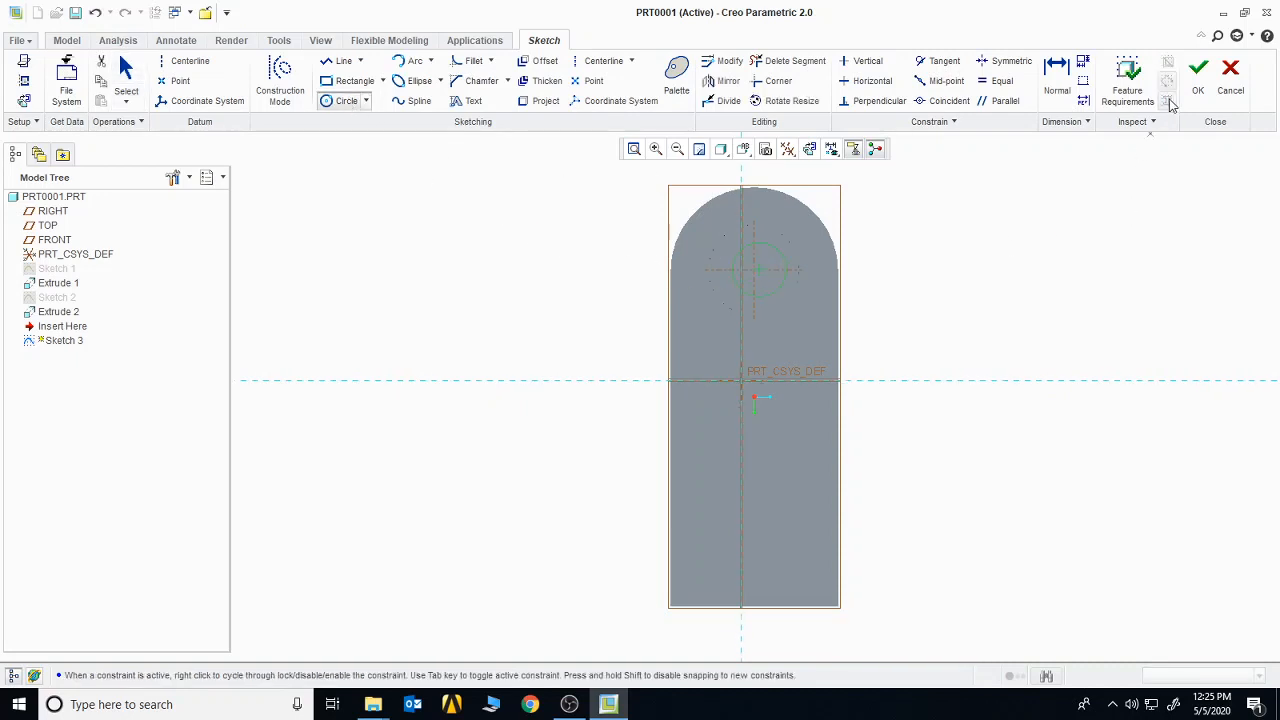
{"action": "left_click", "coordinate": [1198, 70]}
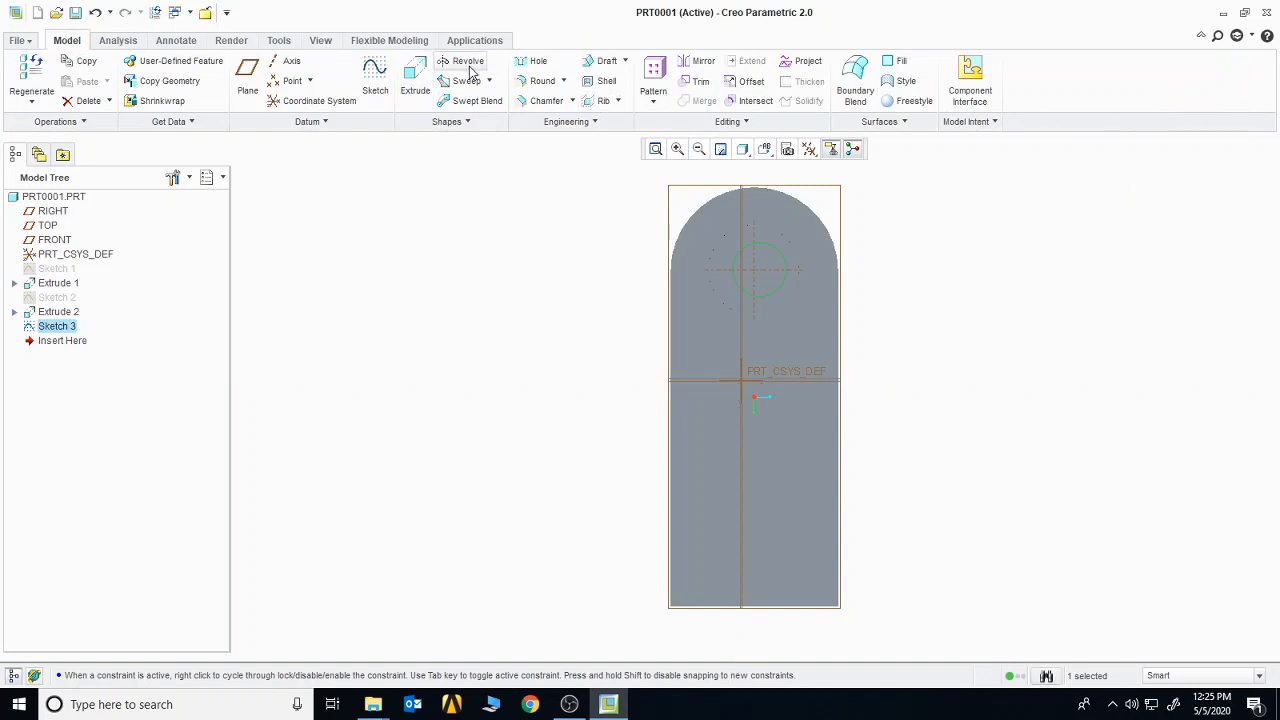
- Extrude the inner circle outward and reduce its depth freehand to about 55
{"action": "left_click", "coordinate": [418, 85]}
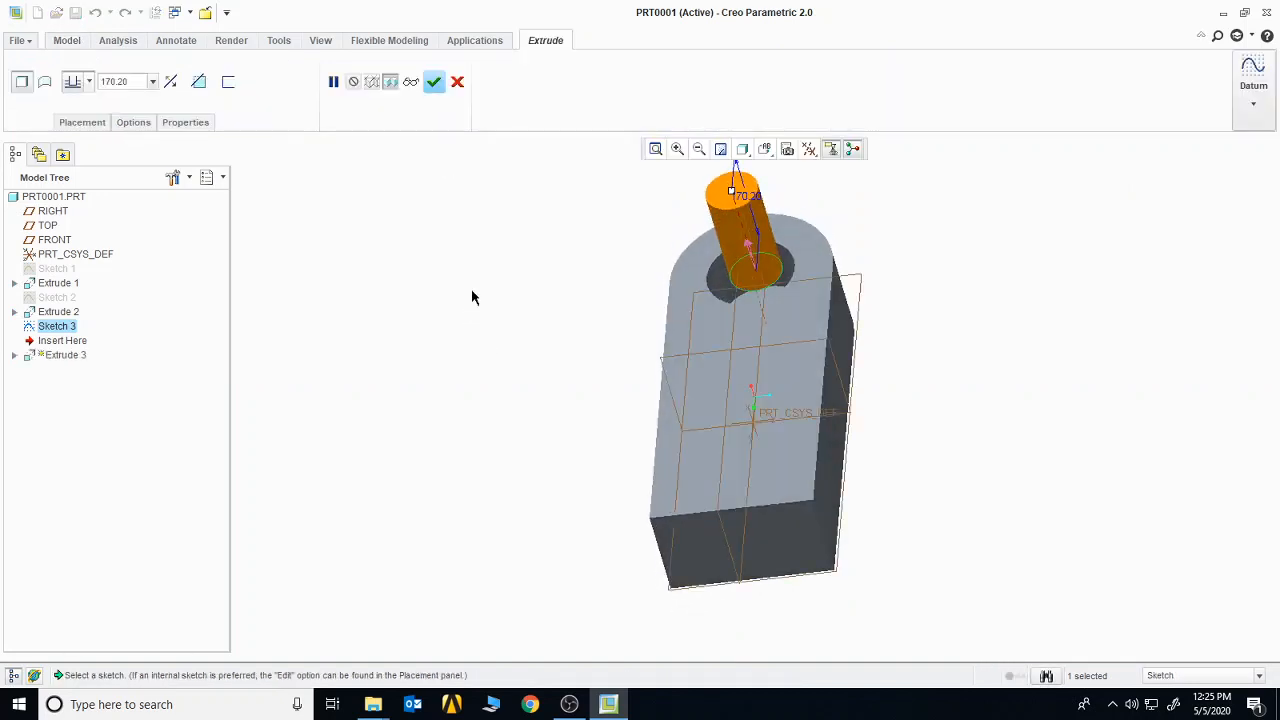
{"action": "mouse_move", "coordinate": [865, 302]}
{"action": "middle_mouse_down"}
{"action": "mouse_move", "coordinate": [900, 294]}
{"action": "mouse_move", "coordinate": [878, 298]}
{"action": "middle_mouse_up"}
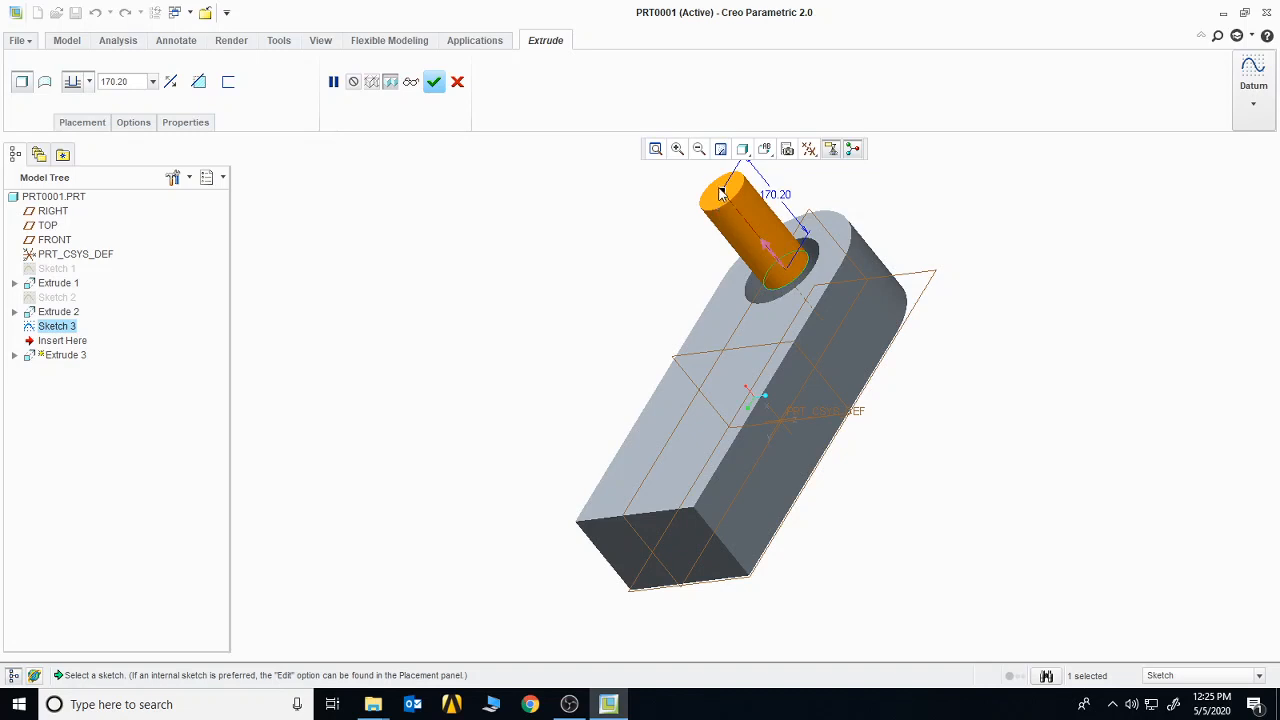
{"action": "left_click_drag", "start_coordinate": [721, 191], "coordinate": [752, 260]}
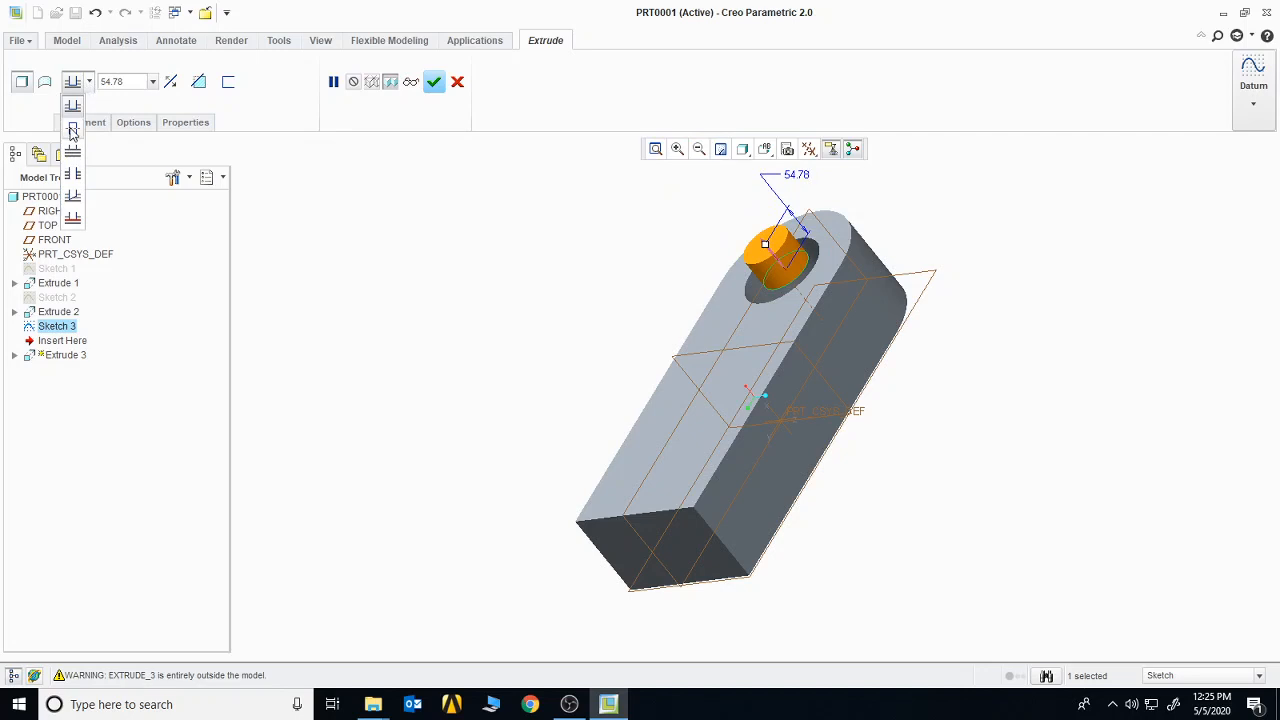
- Make the cylinder's extrusion symmetric about its sketch plane, adjust its depth freehand, and complete the feature
{"action": "left_click", "coordinate": [72, 128]}
{"action": "middle_click_drag", "start_coordinate": [623, 337], "coordinate": [760, 394]}
{"action": "left_click_drag", "start_coordinate": [789, 264], "coordinate": [791, 255]}
{"action": "left_click", "coordinate": [433, 82]}
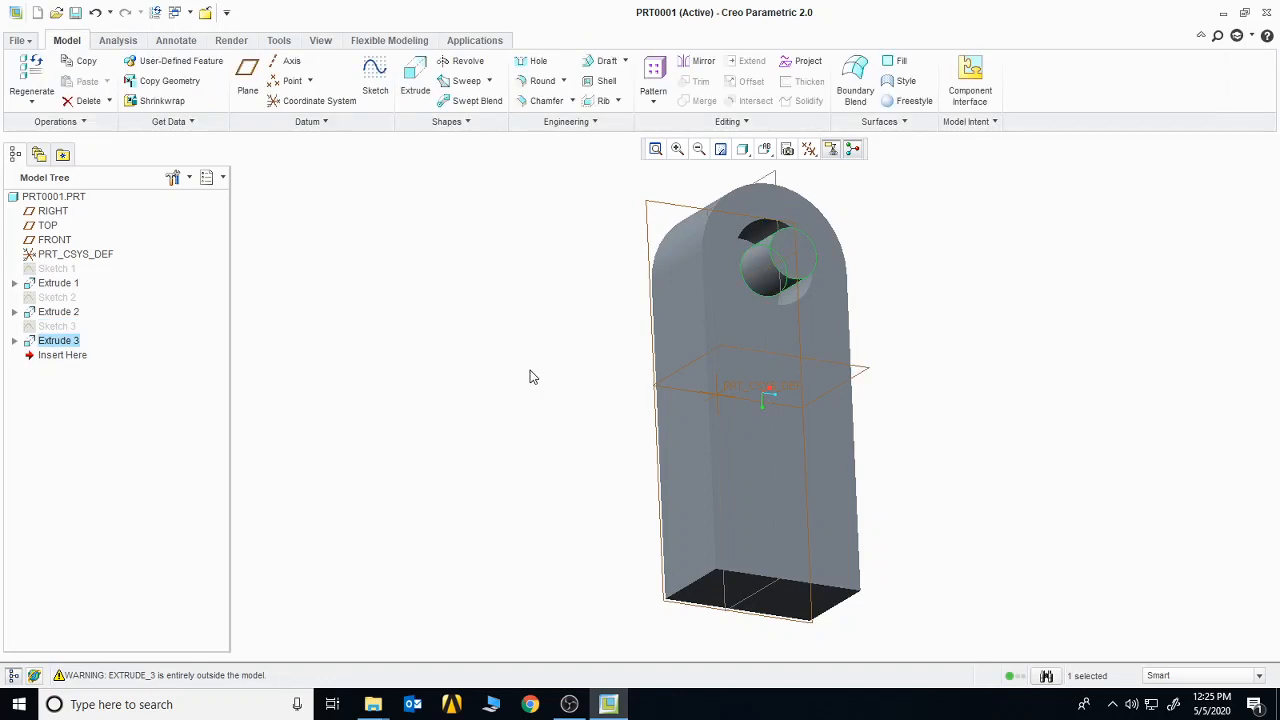
- Start a sketch on the block's flat end face and orient the view square to the sketch plane
{"action": "middle_click_drag", "start_coordinate": [529, 374], "coordinate": [474, 389]}
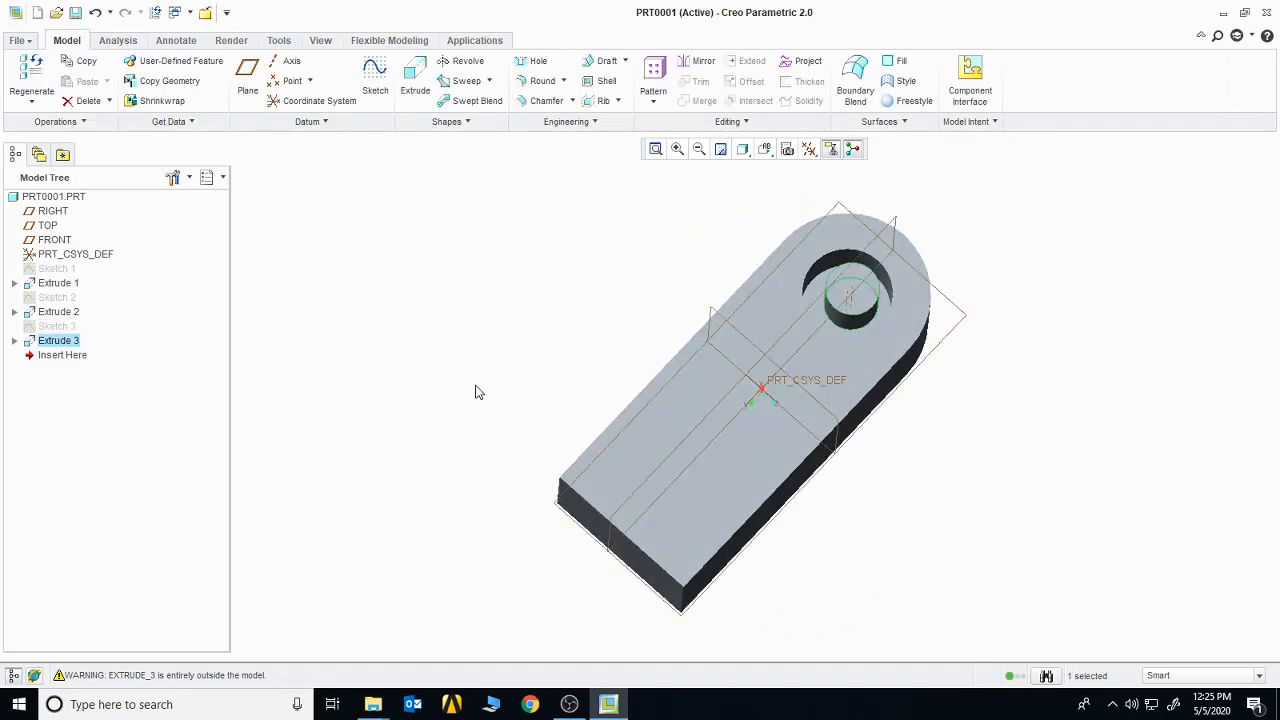
{"action": "left_click", "coordinate": [490, 344]}
{"action": "middle_click_drag", "start_coordinate": [879, 515], "coordinate": [890, 481]}
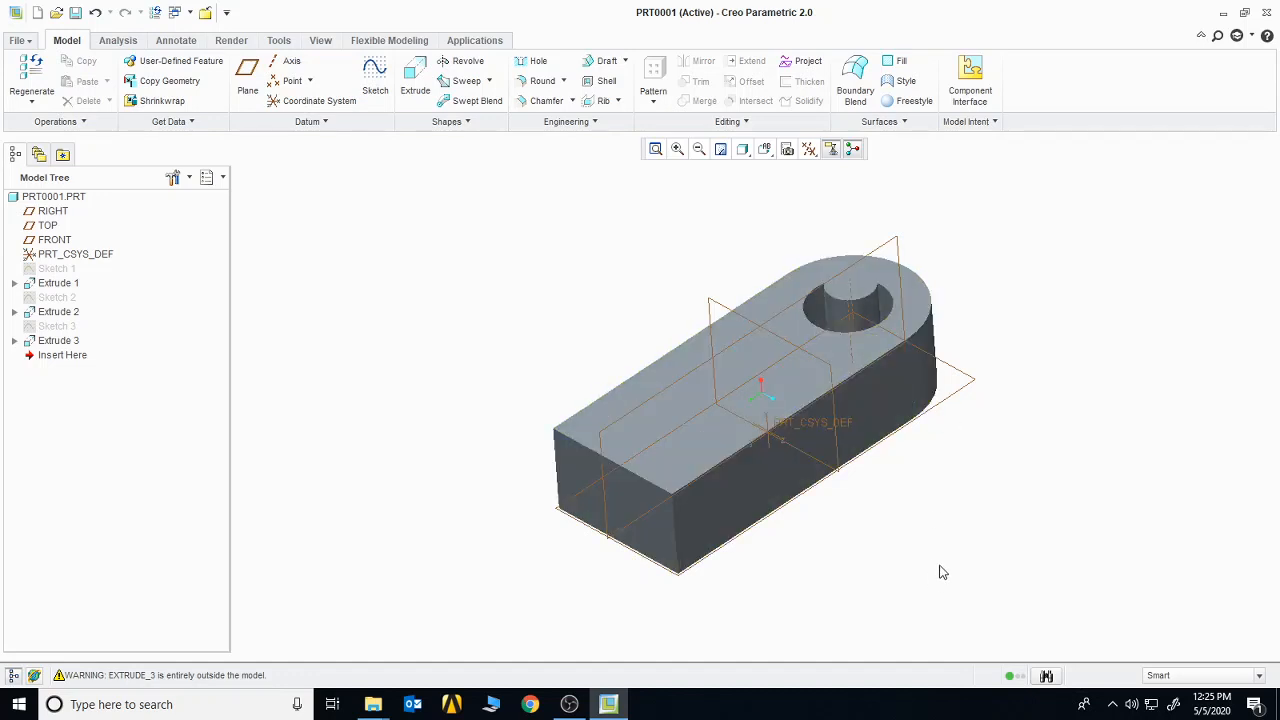
{"action": "middle_click_drag", "start_coordinate": [937, 571], "coordinate": [995, 478]}
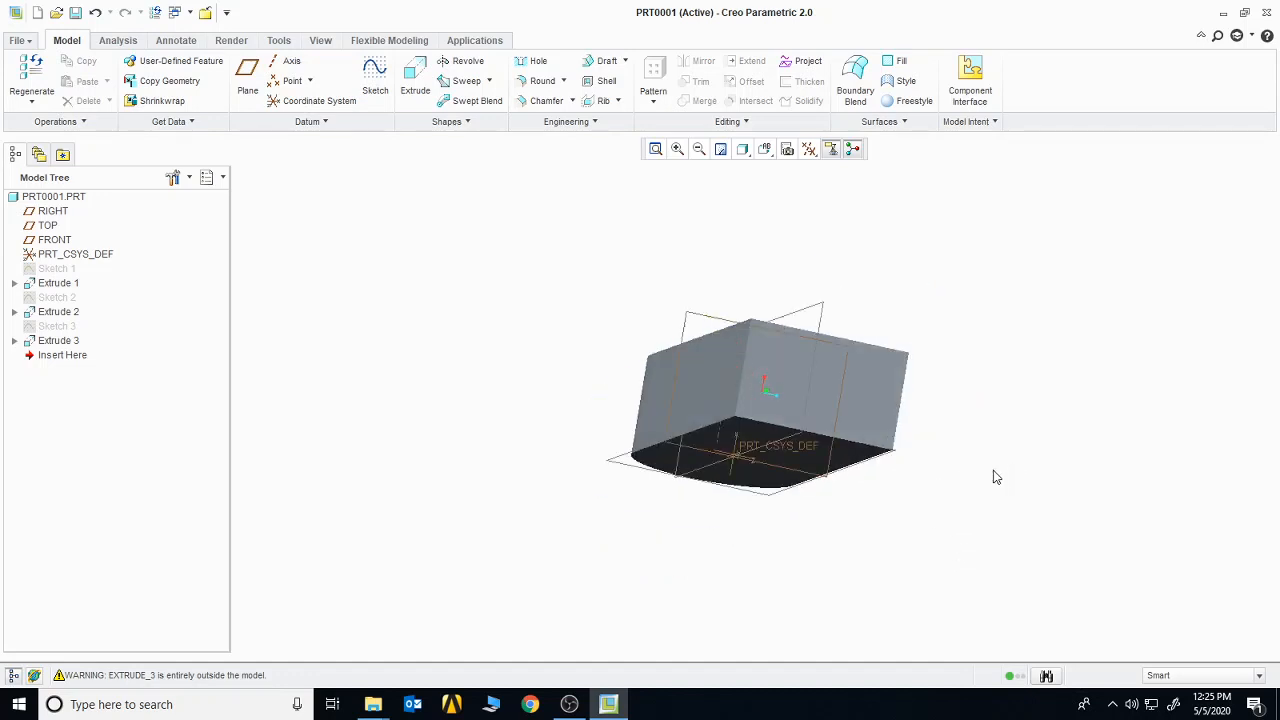
{"action": "left_click", "coordinate": [860, 406]}
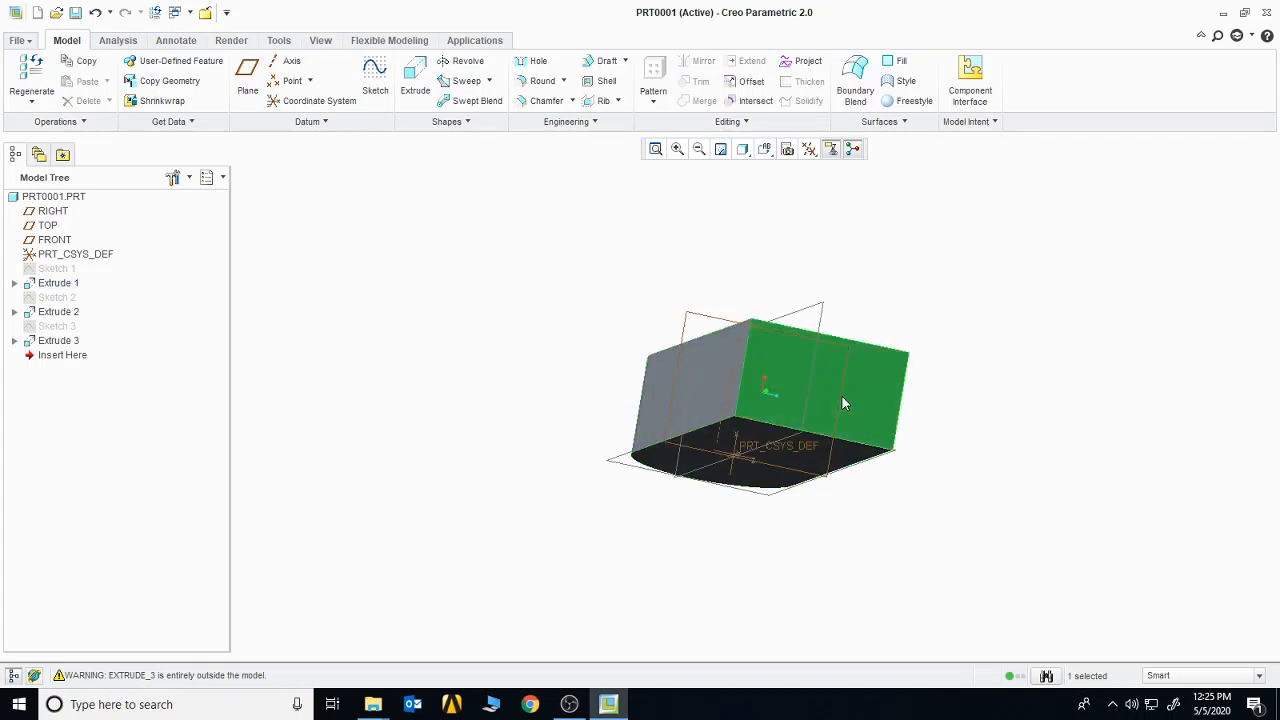
{"action": "left_click", "coordinate": [375, 75]}
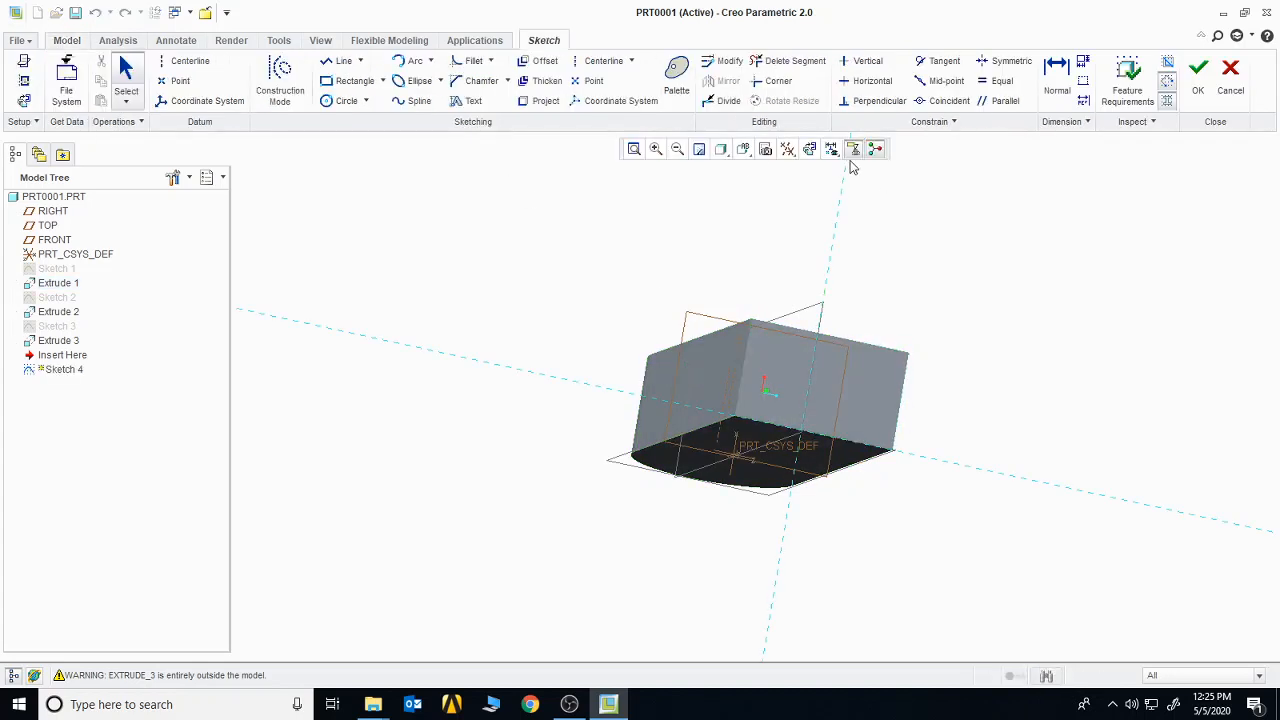
{"action": "left_click", "coordinate": [810, 150]}
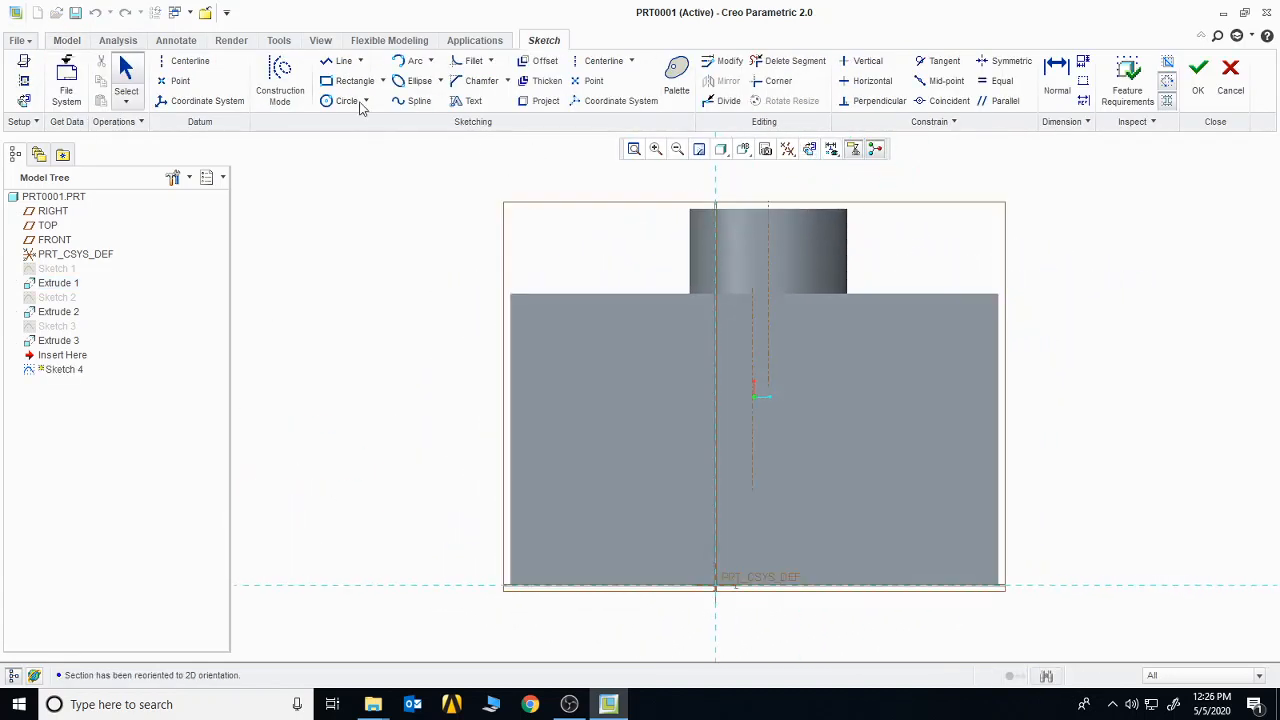
- Sketch a rectangle inside the borders of the flat end face and complete the sketch
{"action": "left_click", "coordinate": [355, 81]}
{"action": "left_click", "coordinate": [576, 329]}
{"action": "left_click", "coordinate": [678, 369]}
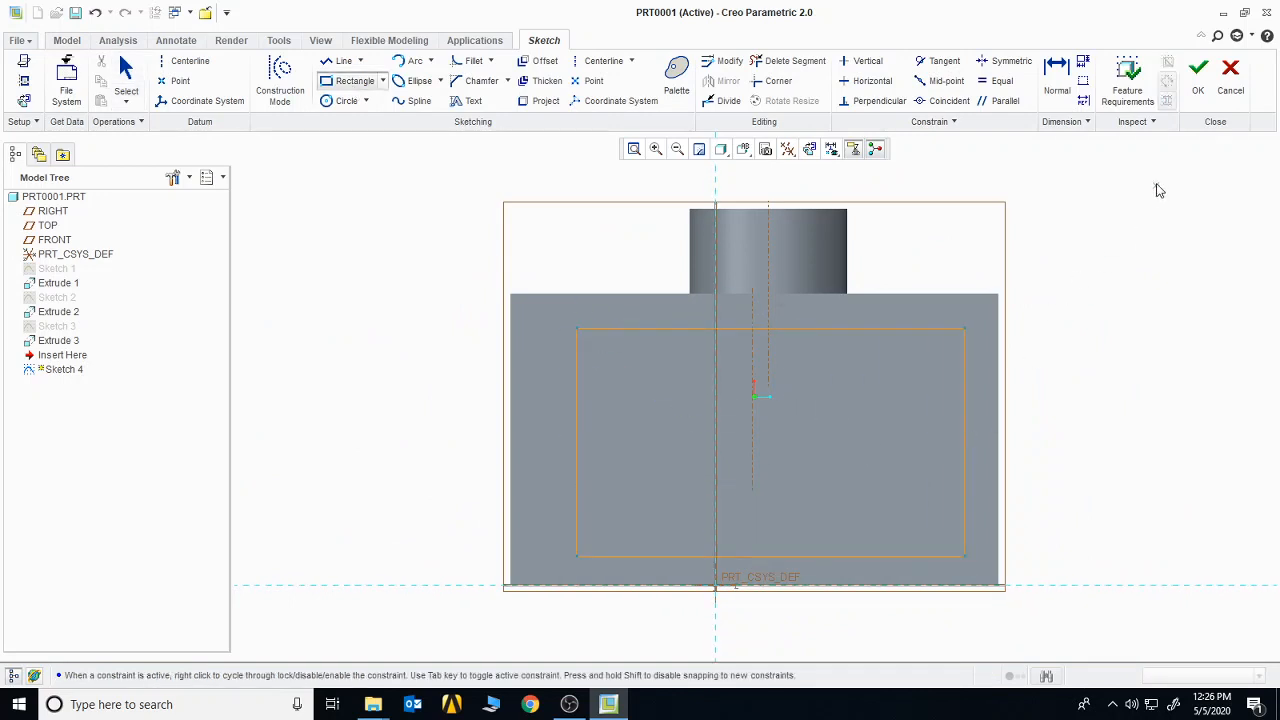
{"action": "left_click", "coordinate": [1196, 85]}
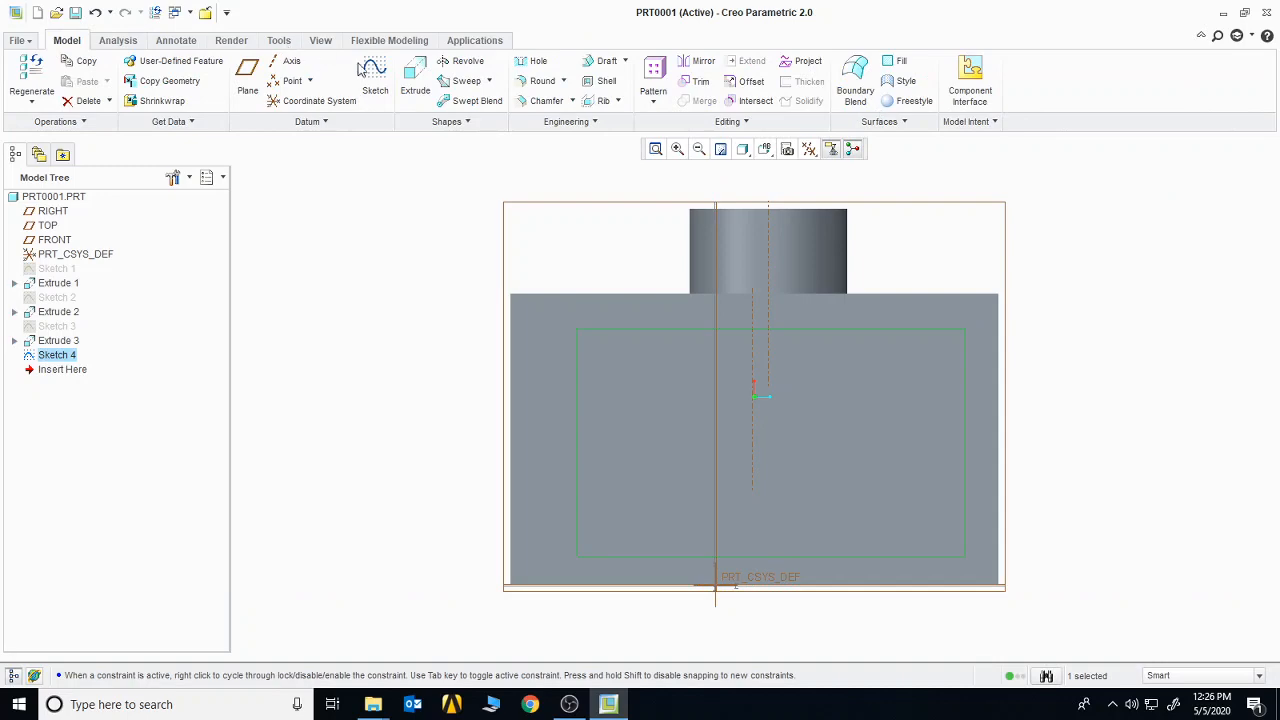
- Extrude the rectangle and adjust its depth freehand to about 60 into the block
{"action": "left_click", "coordinate": [415, 80]}
{"action": "middle_click_drag", "start_coordinate": [1043, 446], "coordinate": [958, 406]}
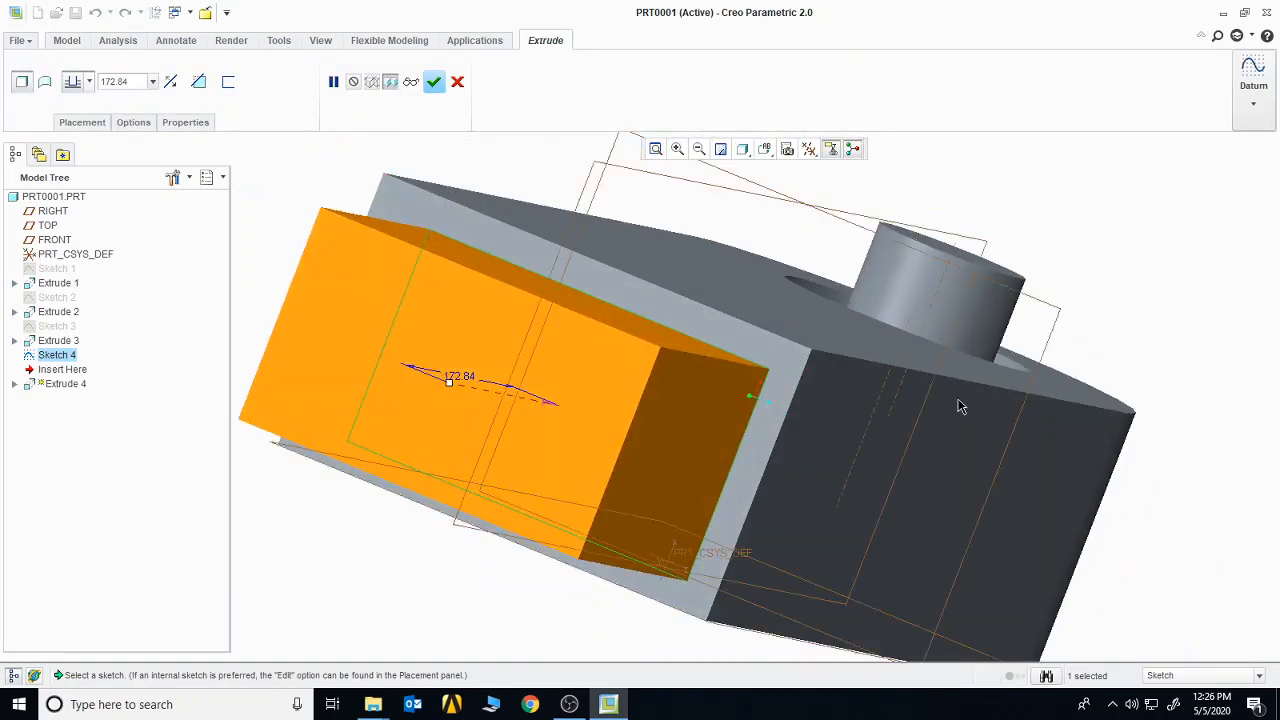
{"action": "left_click", "coordinate": [655, 148]}
{"action": "mouse_move", "coordinate": [641, 393]}
{"action": "left_mouse_down"}
{"action": "mouse_move", "coordinate": [717, 398]}
{"action": "mouse_move", "coordinate": [668, 403]}
{"action": "mouse_move", "coordinate": [655, 421]}
{"action": "mouse_move", "coordinate": [500, 437]}
{"action": "mouse_move", "coordinate": [606, 407]}
{"action": "mouse_move", "coordinate": [608, 389]}
{"action": "mouse_move", "coordinate": [705, 413]}
{"action": "left_mouse_up"}
{"action": "middle_click_drag", "start_coordinate": [923, 403], "coordinate": [831, 399]}
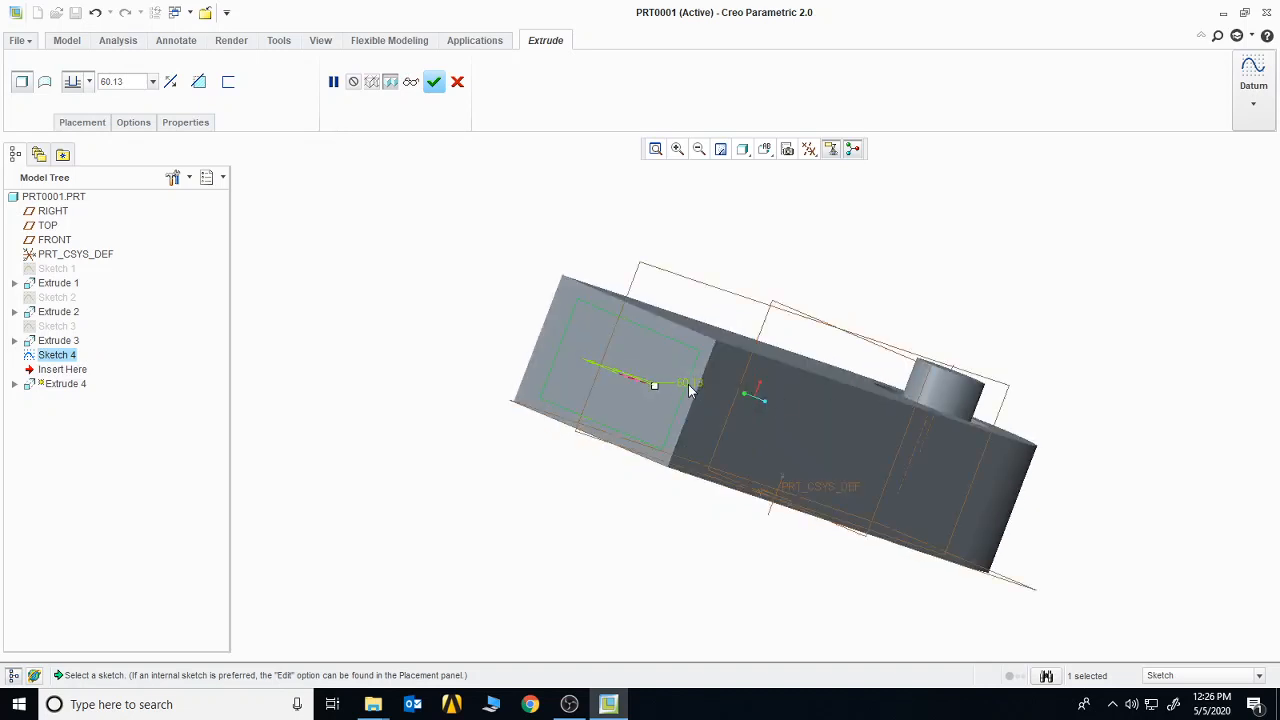
- Make the rectangle's extrusion remove material, try both cut sides, keep the cut outside the rectangle, and complete the feature
{"action": "left_click", "coordinate": [199, 81]}
{"action": "middle_click_drag", "start_coordinate": [343, 294], "coordinate": [381, 297]}
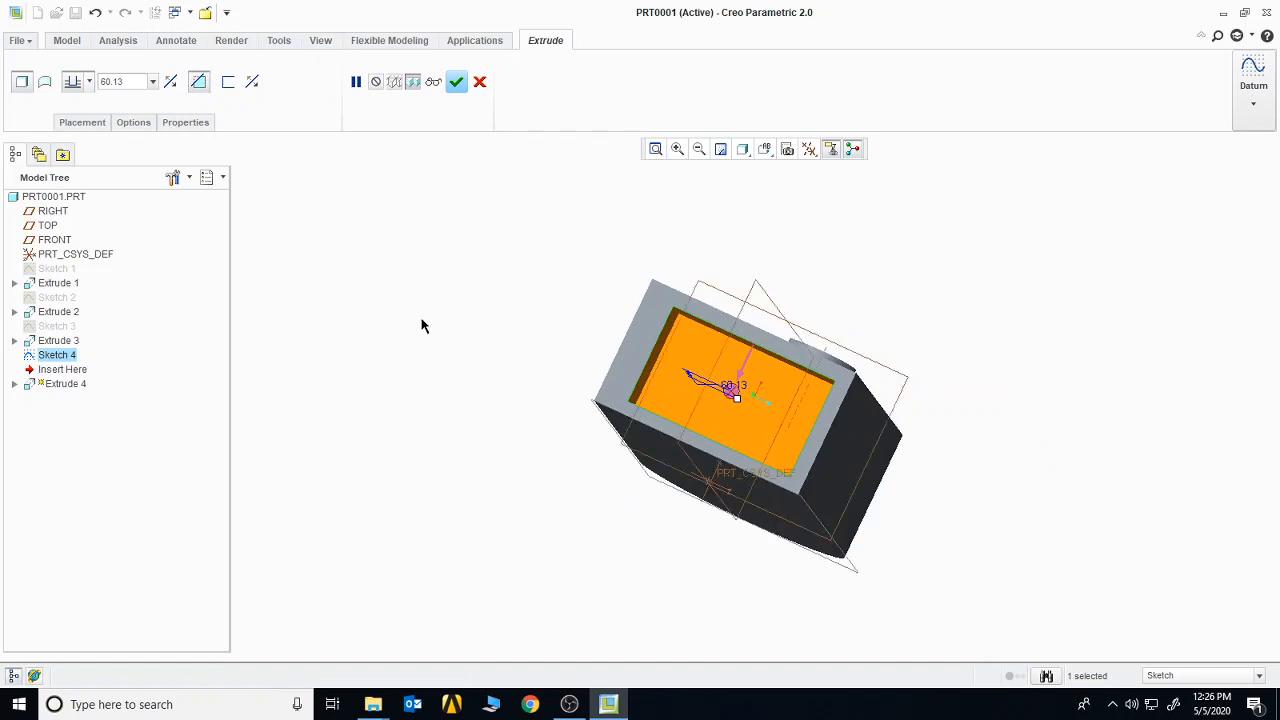
{"action": "left_click", "coordinate": [743, 367]}
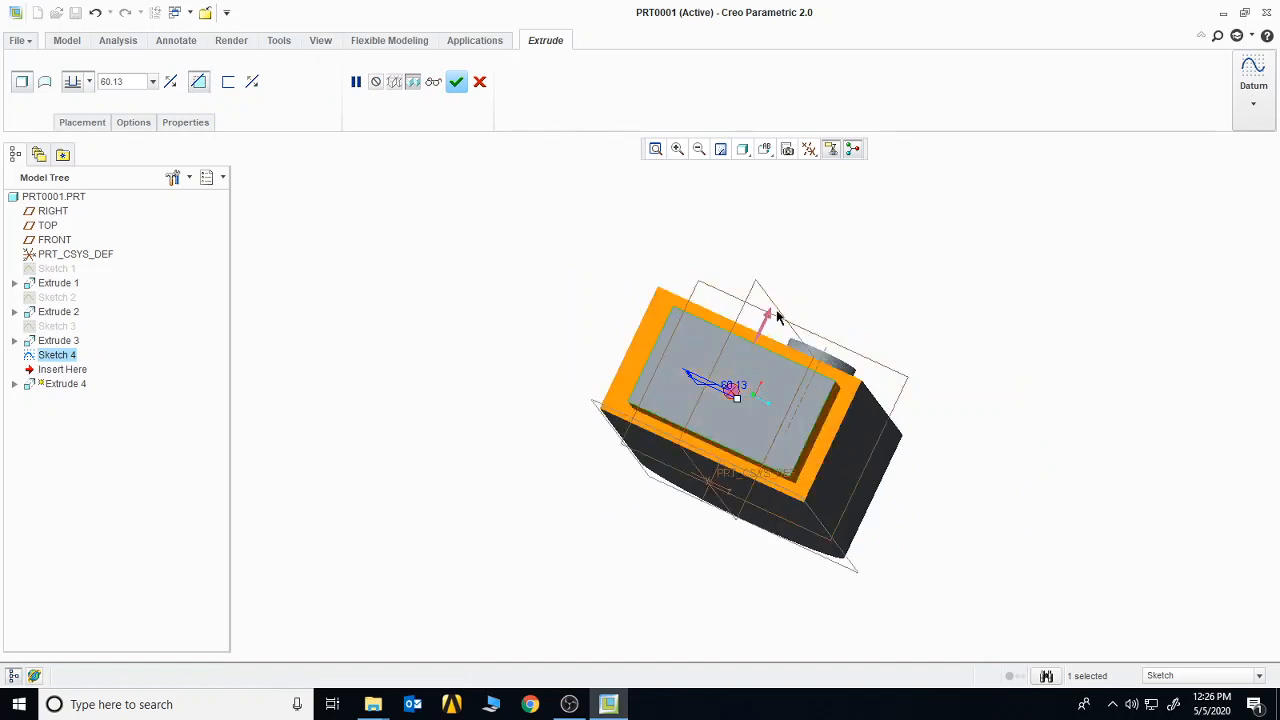
{"action": "left_click", "coordinate": [771, 318]}
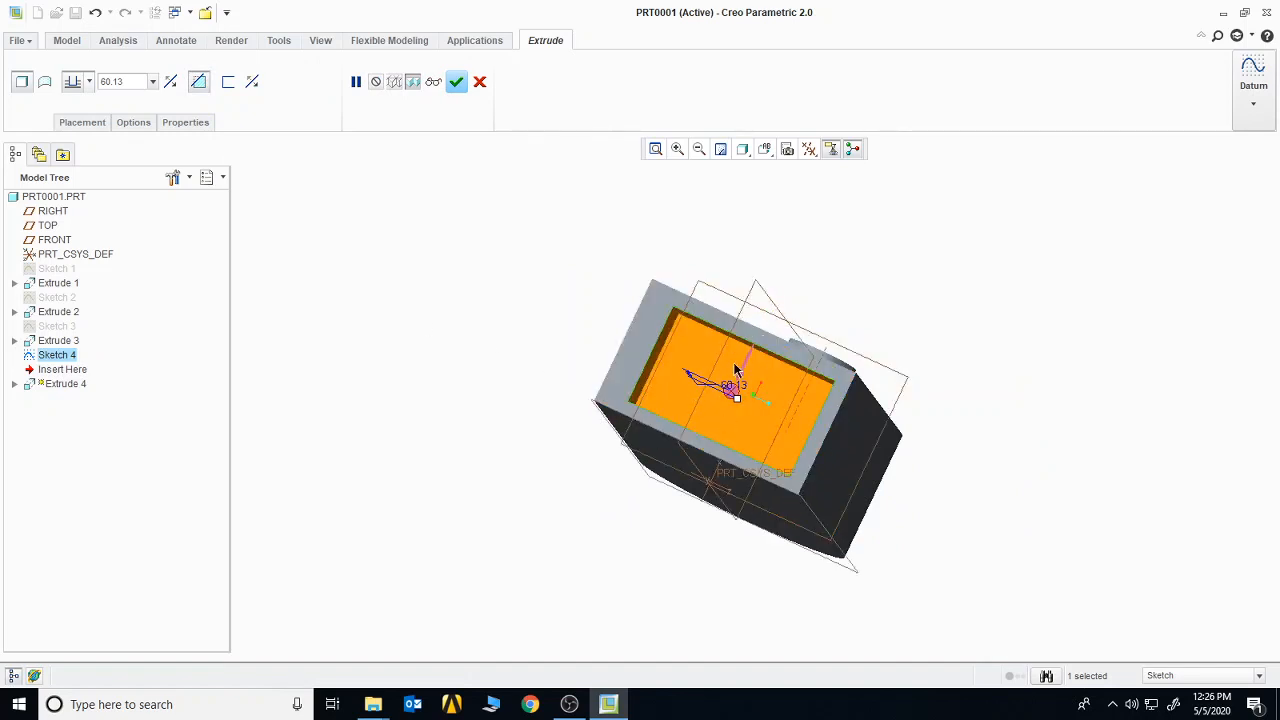
{"action": "left_click", "coordinate": [748, 380]}
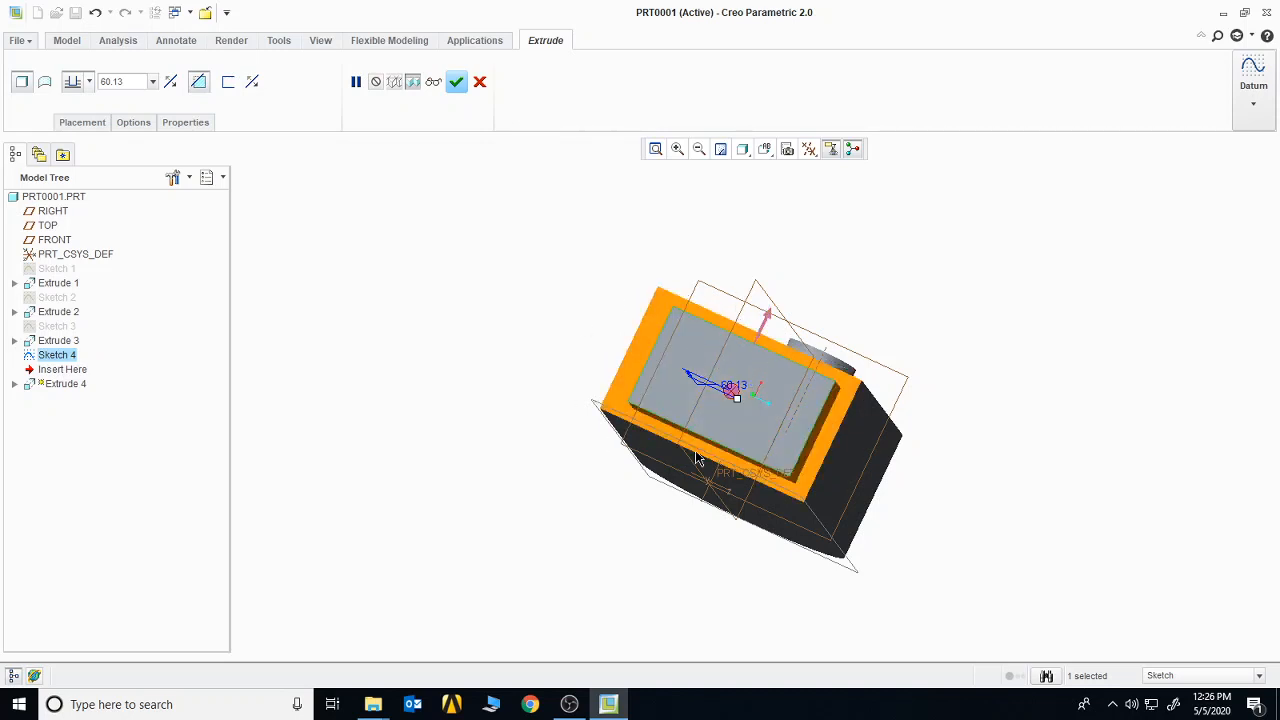
{"action": "left_click", "coordinate": [456, 85]}
- Start a sketch on the rectangular end face and orient the view square to the sketch plane
{"action": "mouse_move", "coordinate": [527, 353]}
{"action": "middle_mouse_down"}
{"action": "mouse_move", "coordinate": [509, 374]}
{"action": "mouse_move", "coordinate": [491, 357]}
{"action": "mouse_move", "coordinate": [526, 363]}
{"action": "middle_mouse_up"}
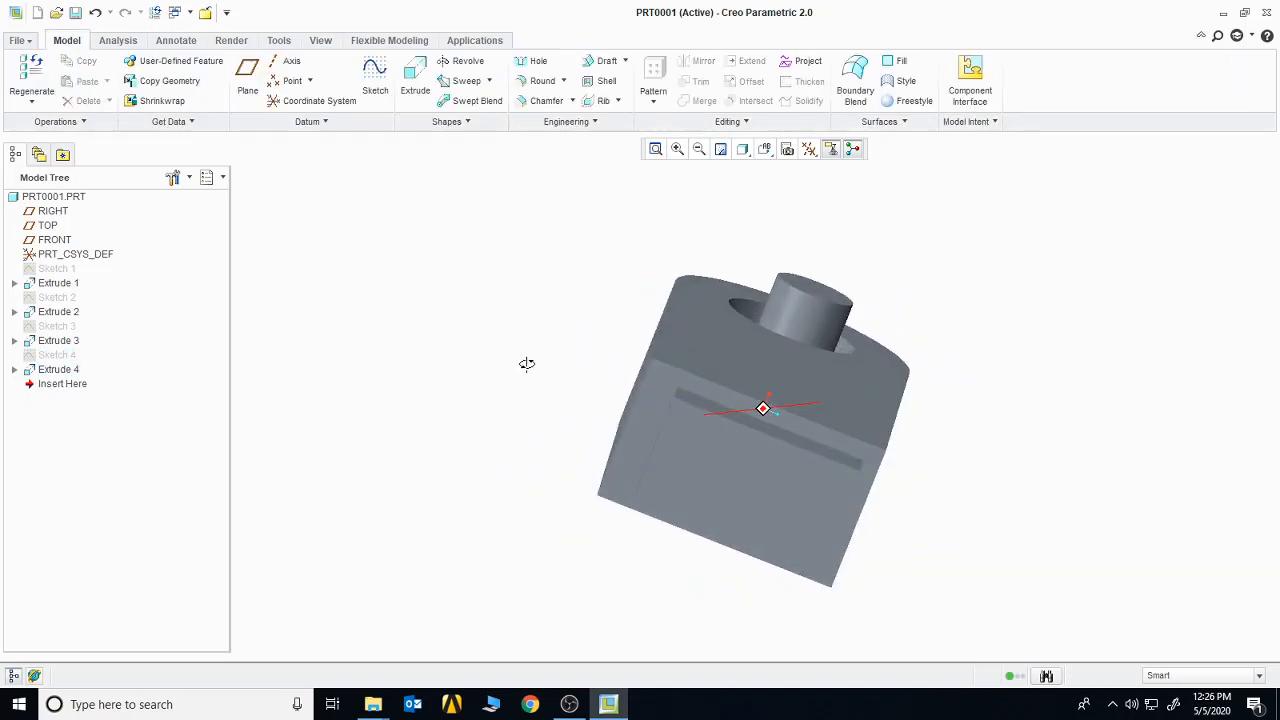
{"action": "left_click", "coordinate": [781, 487]}
{"action": "left_click", "coordinate": [766, 494]}
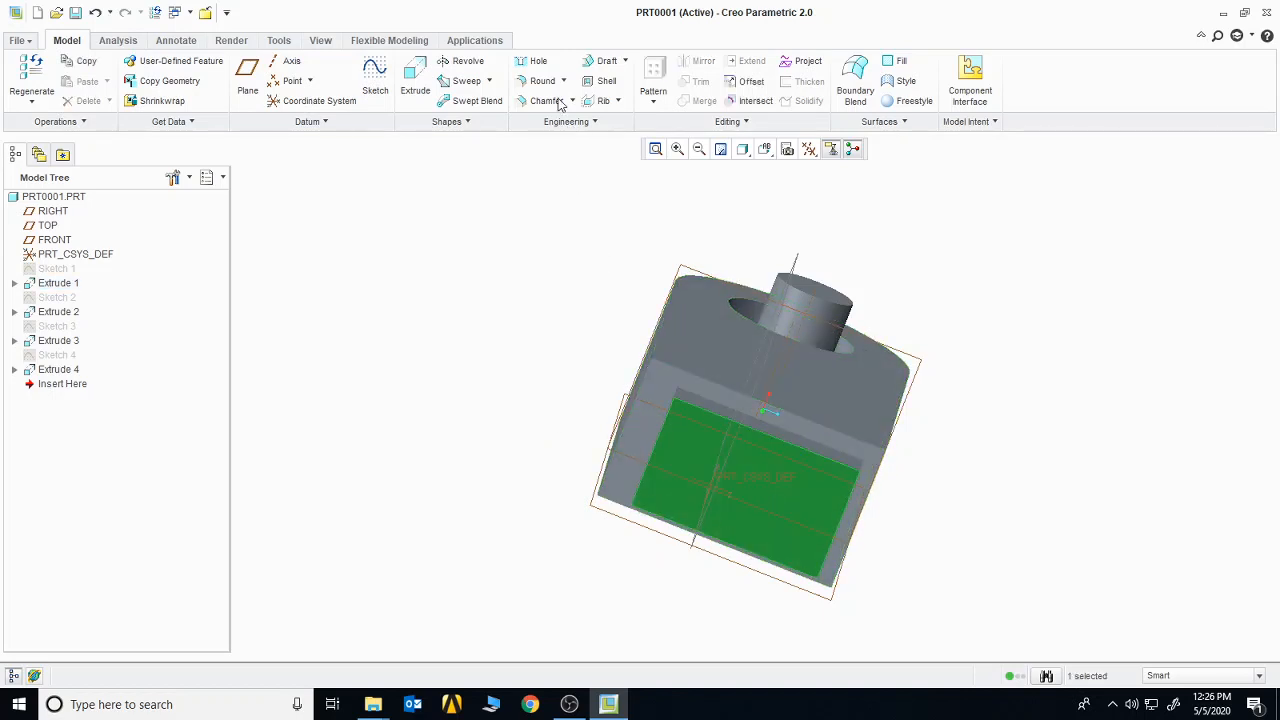
{"action": "left_click", "coordinate": [375, 80]}
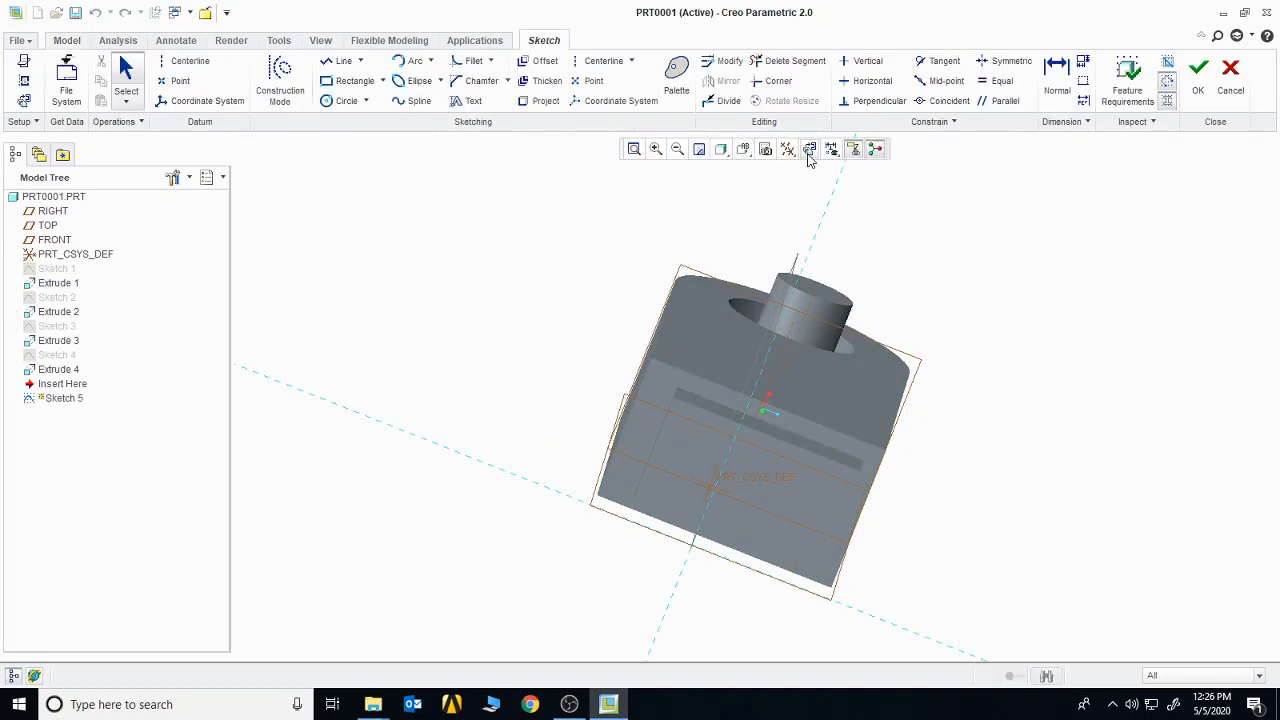
{"action": "left_click", "coordinate": [809, 151]}
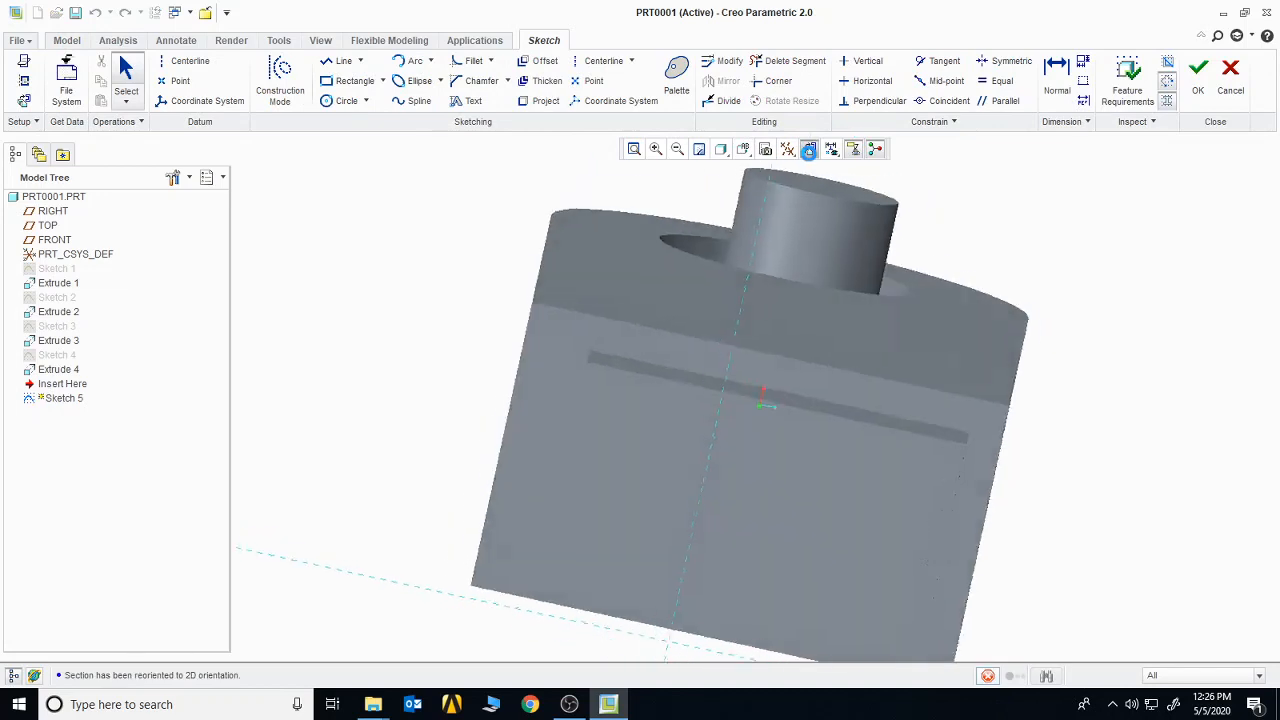
- Place the sketch text LAB on the end face, starting about 32 above the horizontal reference and about 48 from the vertical one
{"action": "left_click", "coordinate": [469, 104]}
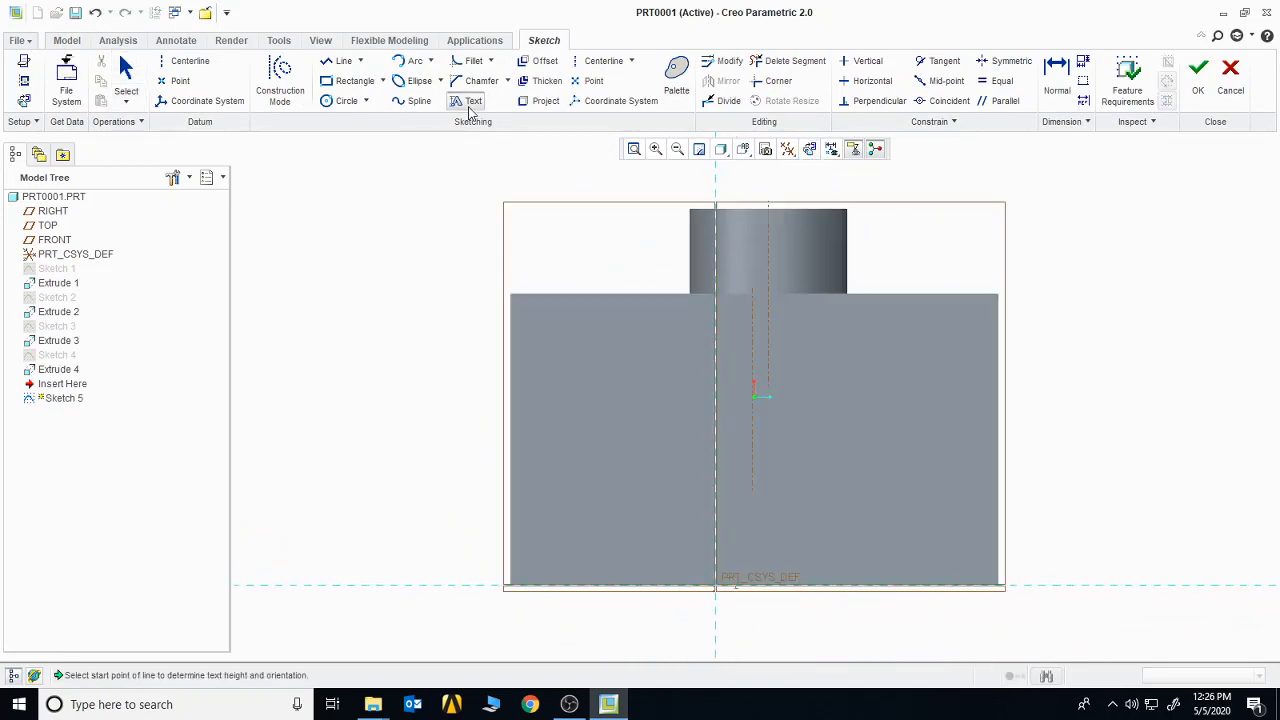
{"action": "left_click", "coordinate": [621, 531]}
{"action": "left_click", "coordinate": [629, 390]}
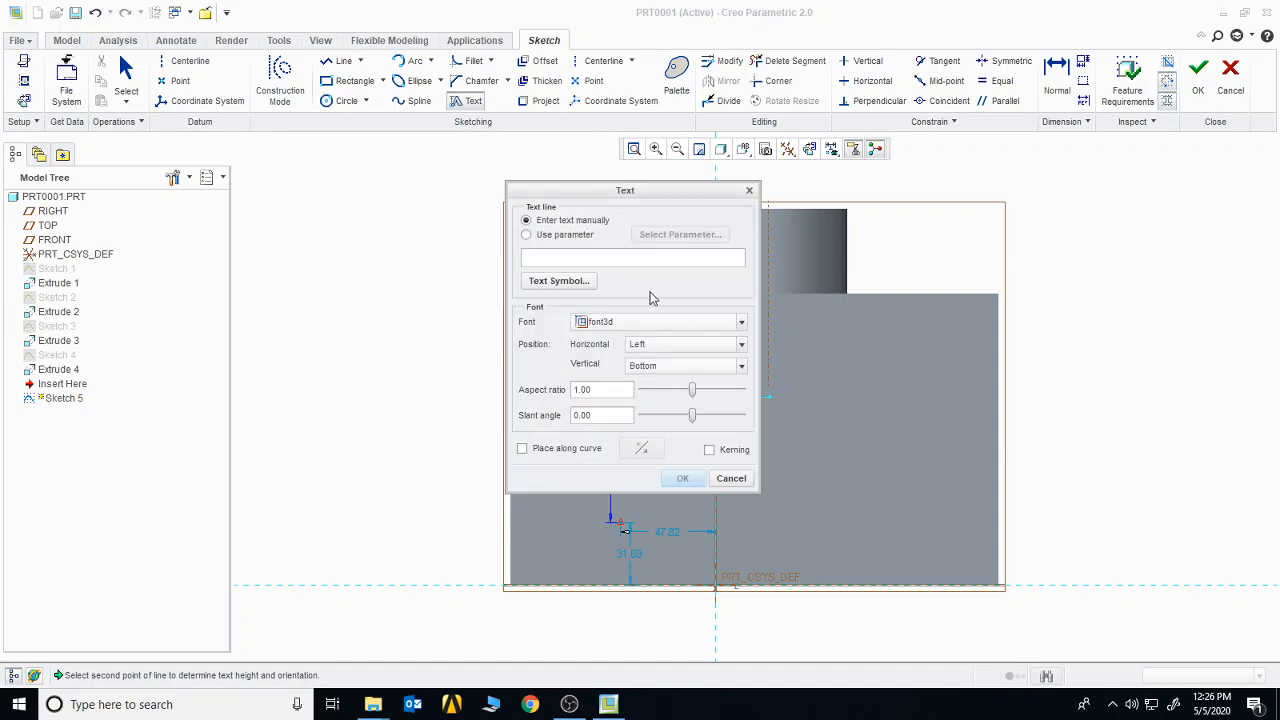
{"action": "type", "text": "LL"}
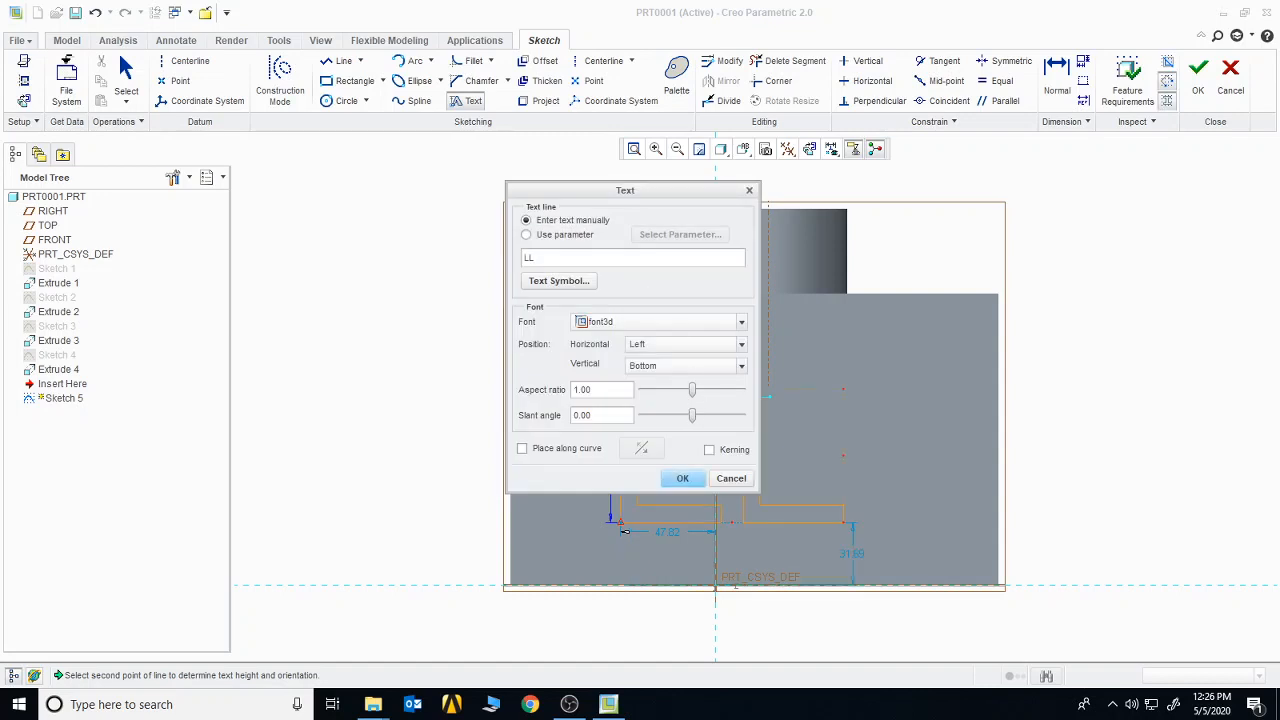
{"action": "key", "text": "BackSpace"}
{"action": "type", "text": "AB"}
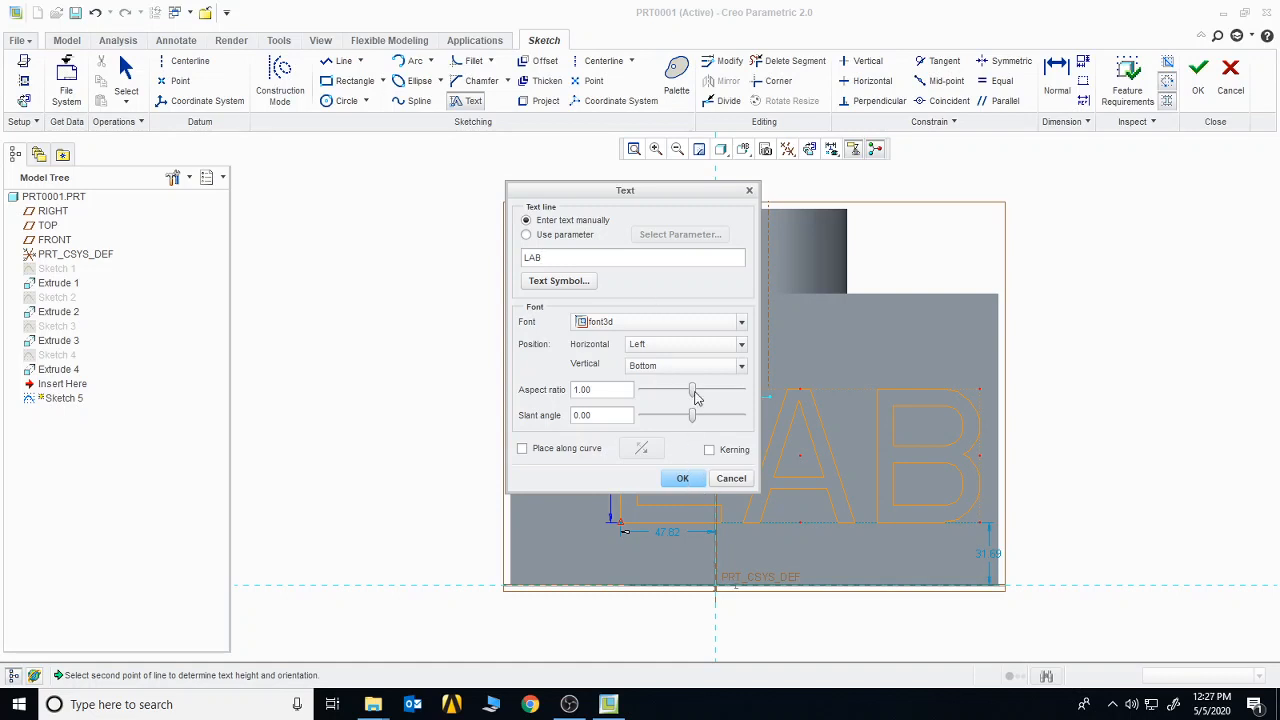
- Set the text's aspect ratio to 0.71, accept the text, and complete the sketch
{"action": "left_click_drag", "start_coordinate": [689, 393], "coordinate": [684, 392]}
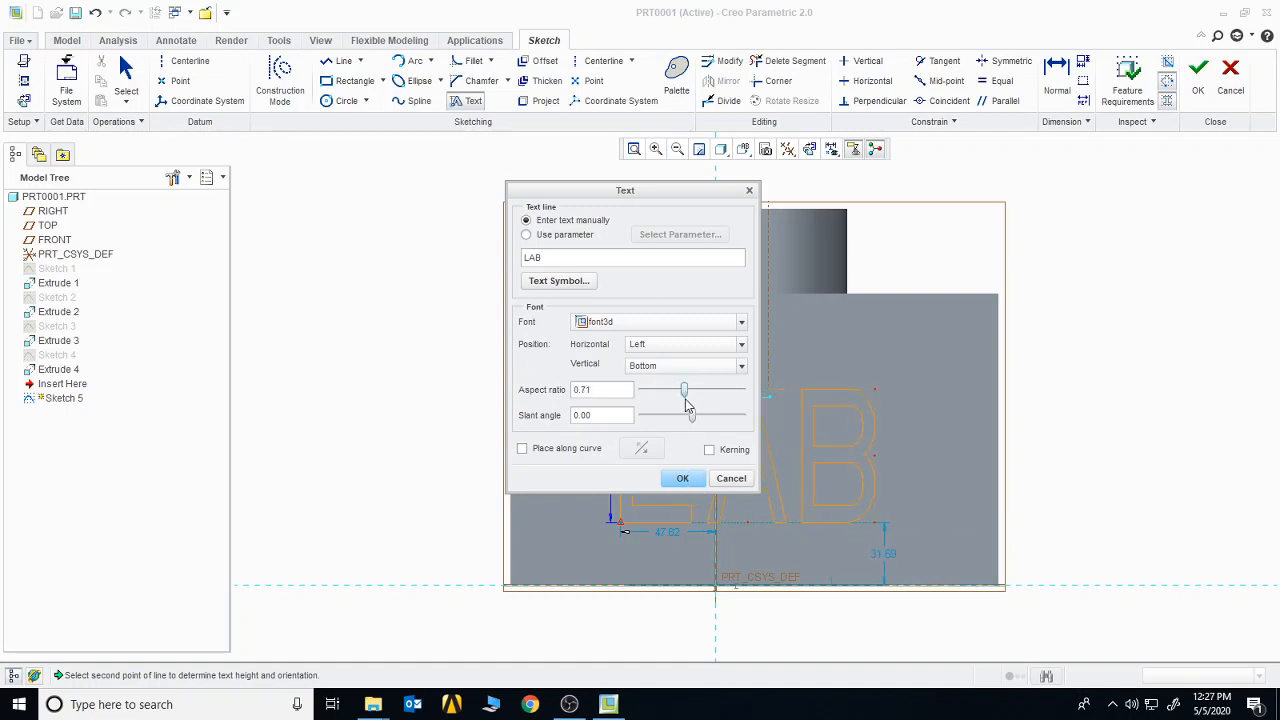
{"action": "left_click", "coordinate": [683, 479]}
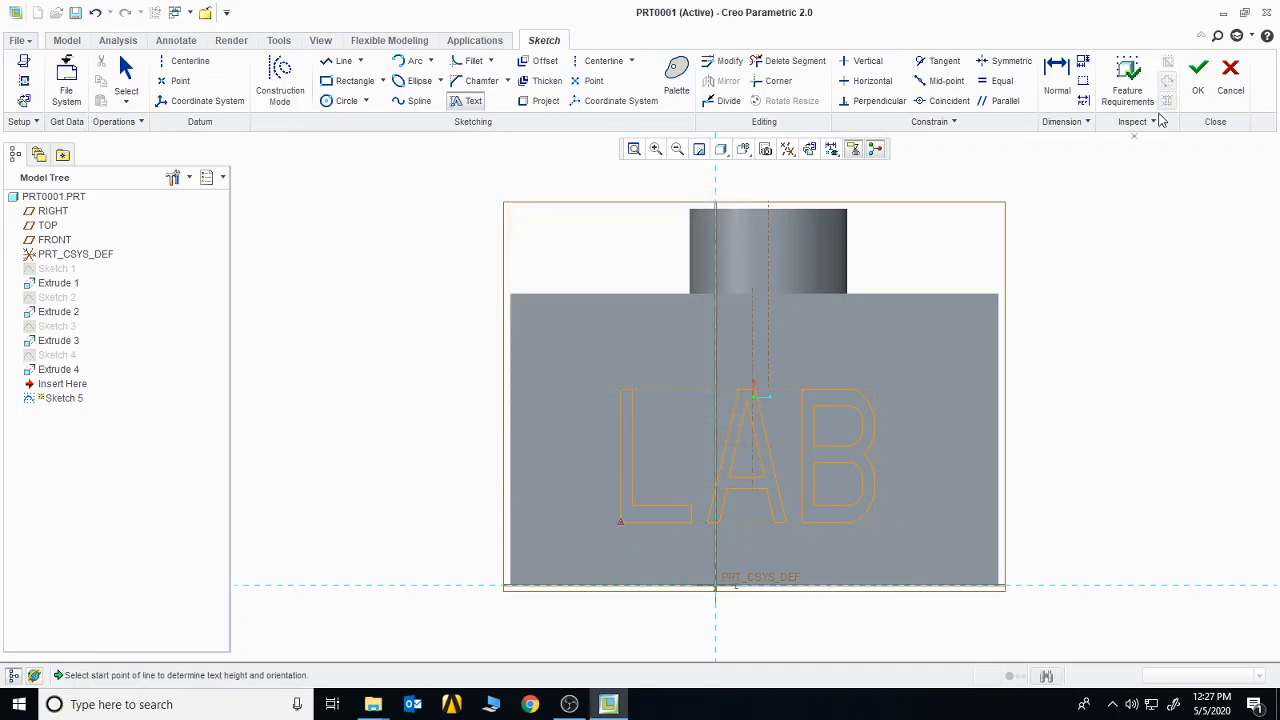
{"action": "left_click", "coordinate": [1193, 90]}
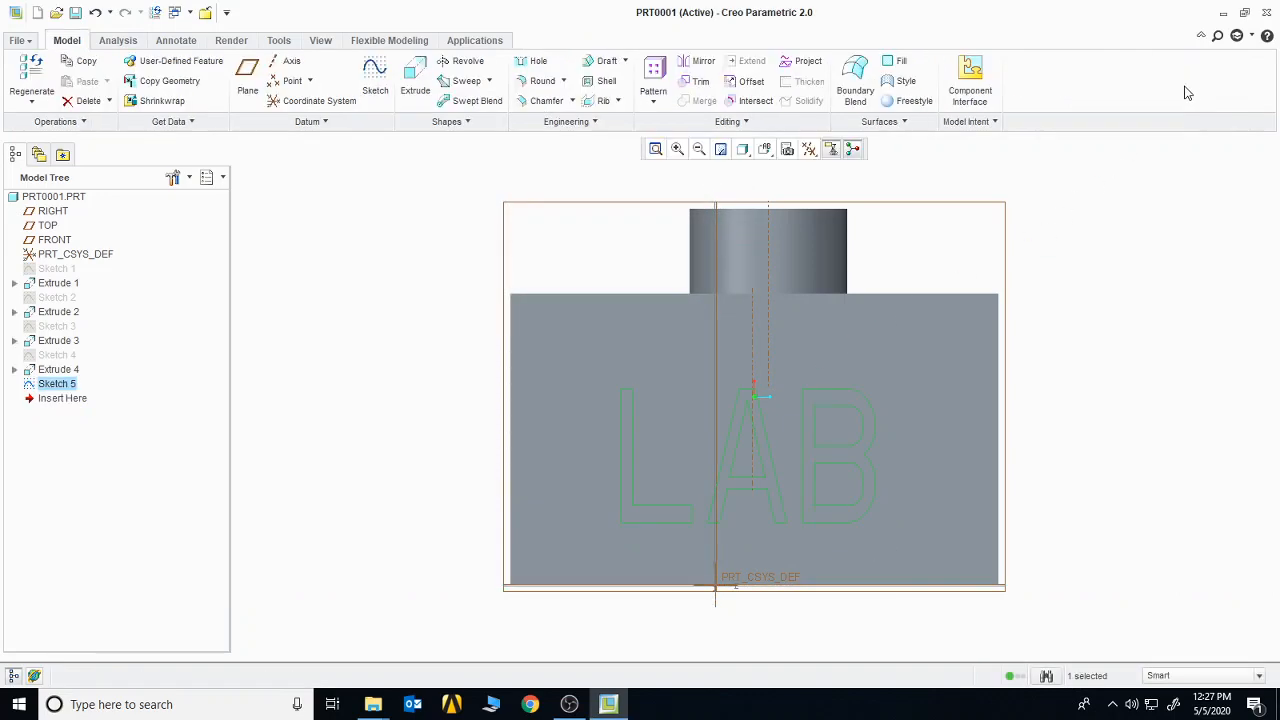
- Extrude the LAB text outward from the end face to a depth of about 31 and complete the feature
{"action": "left_click", "coordinate": [415, 80]}
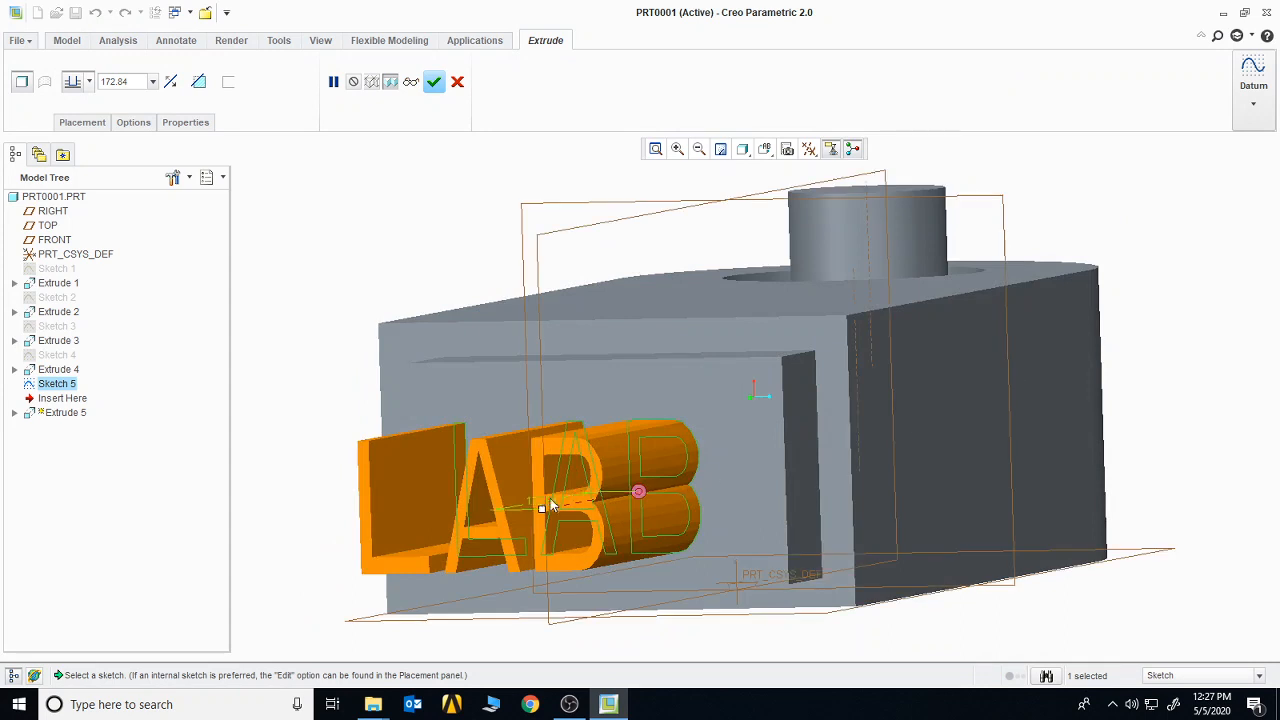
{"action": "left_click_drag", "start_coordinate": [541, 511], "coordinate": [623, 492]}
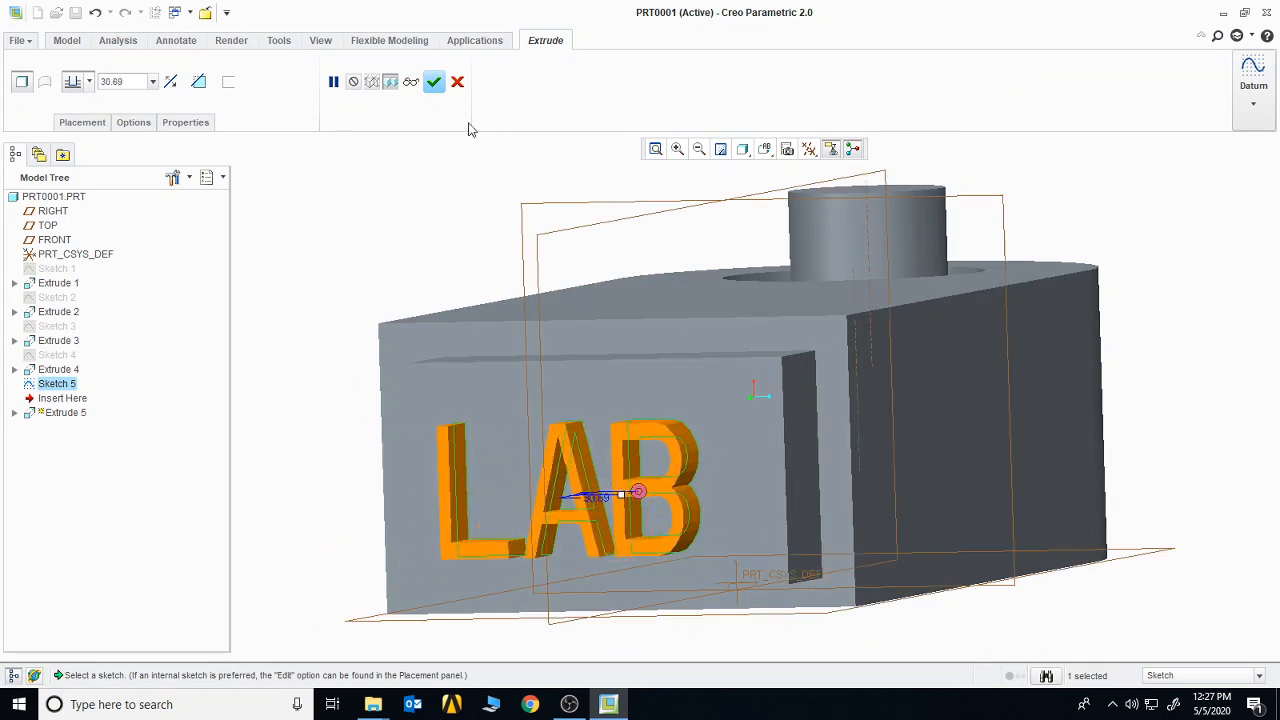
{"action": "left_click", "coordinate": [434, 82]}
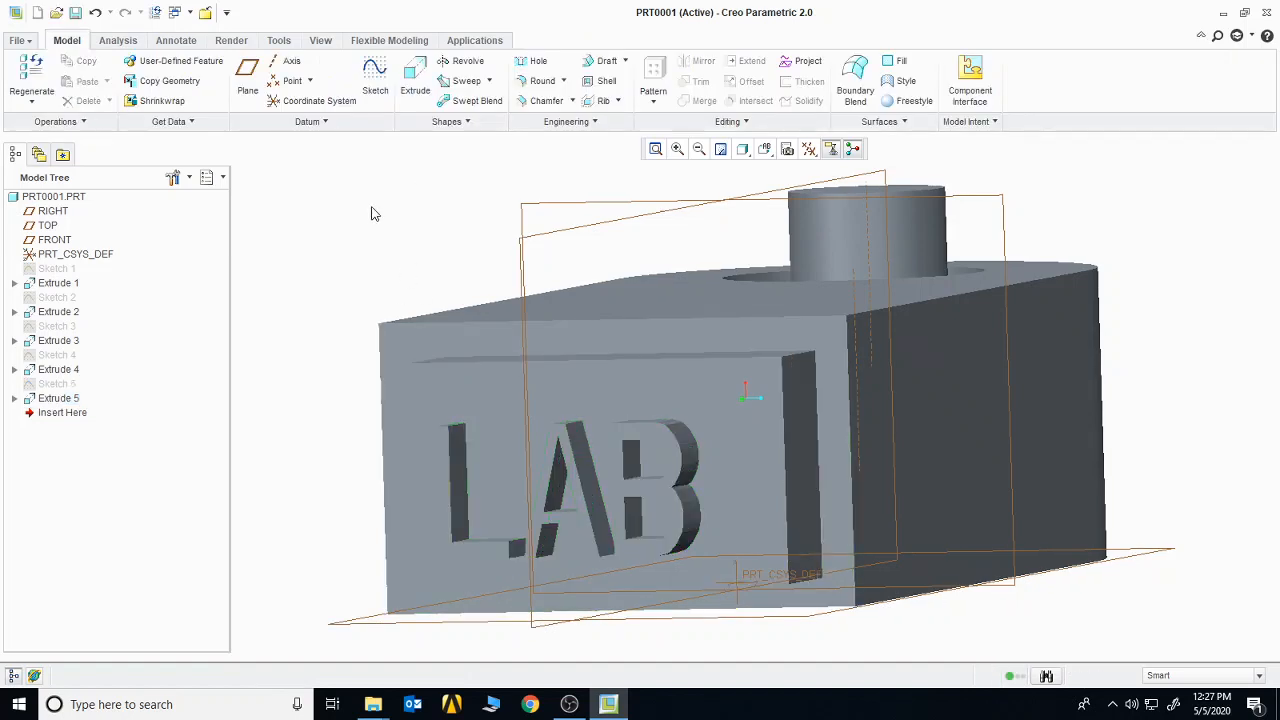
- Redefine the LAB text extrusion to remove material inward from the end face to a depth of about 30, and complete the feature
{"action": "mouse_move", "coordinate": [370, 214]}
{"action": "middle_mouse_down"}
{"action": "mouse_move", "coordinate": [380, 231]}
{"action": "mouse_move", "coordinate": [366, 211]}
{"action": "middle_mouse_up"}
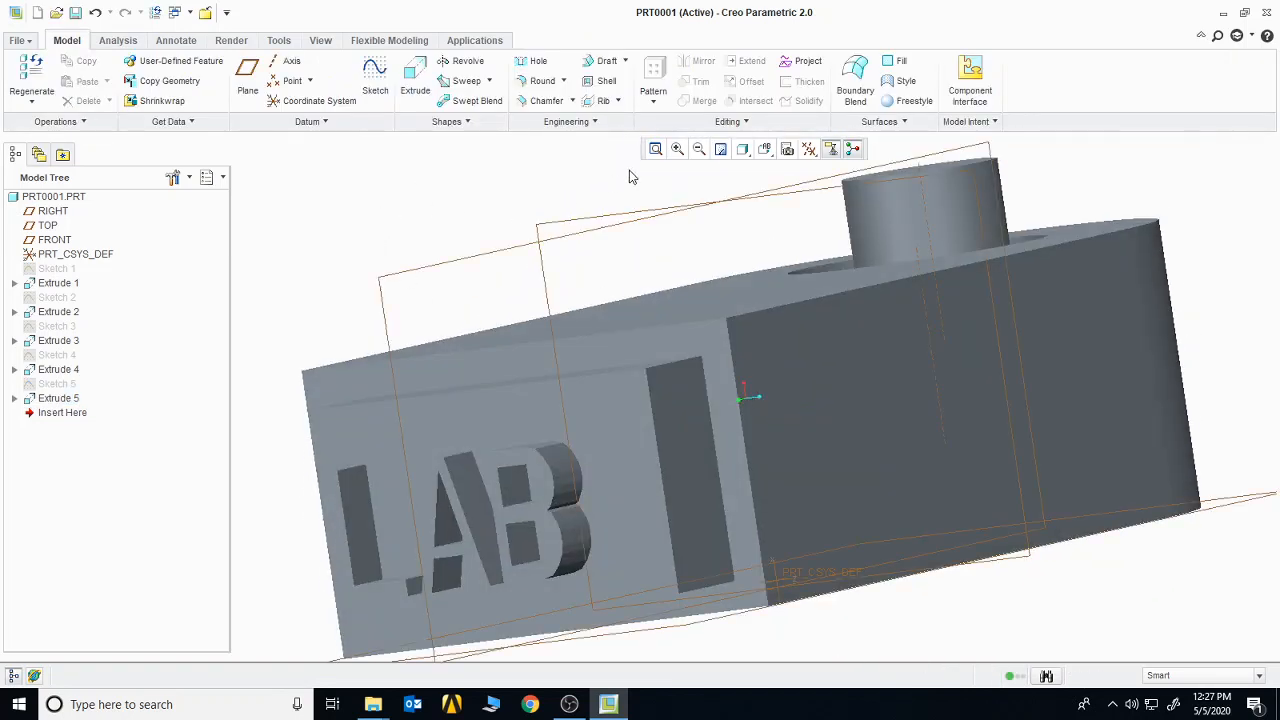
{"action": "left_click", "coordinate": [655, 149]}
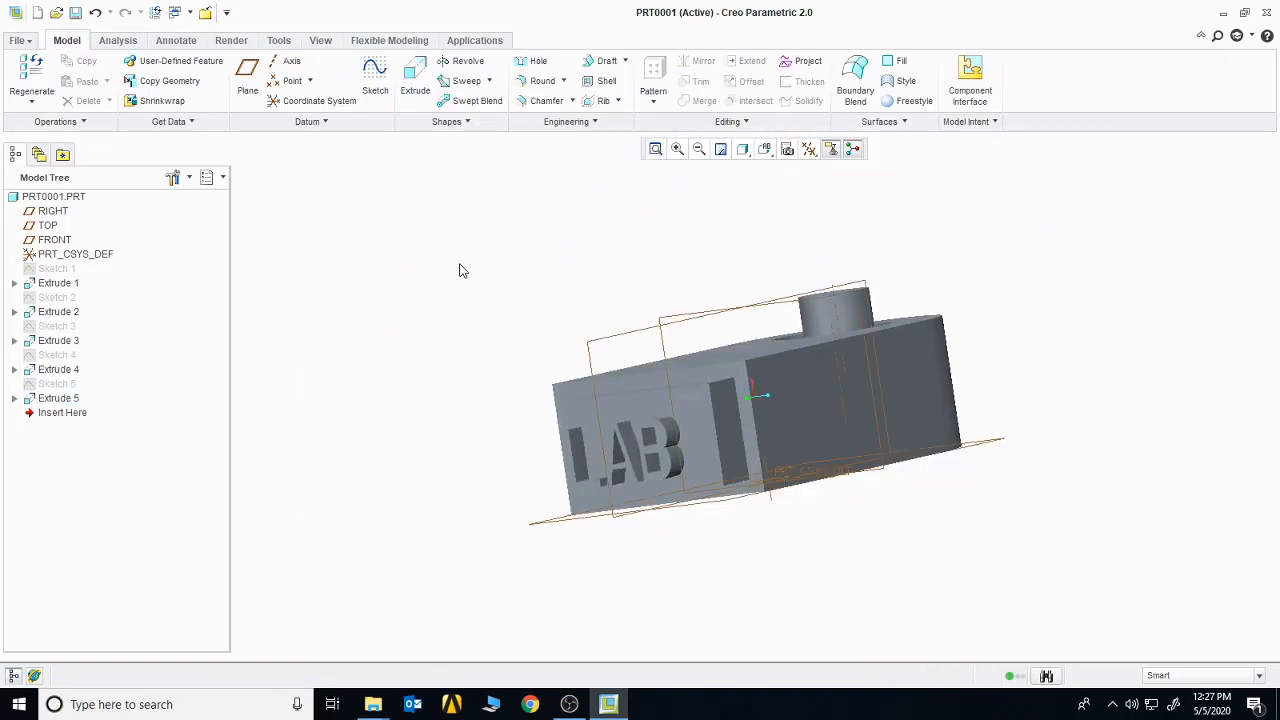
{"action": "middle_click_drag", "start_coordinate": [461, 270], "coordinate": [453, 245]}
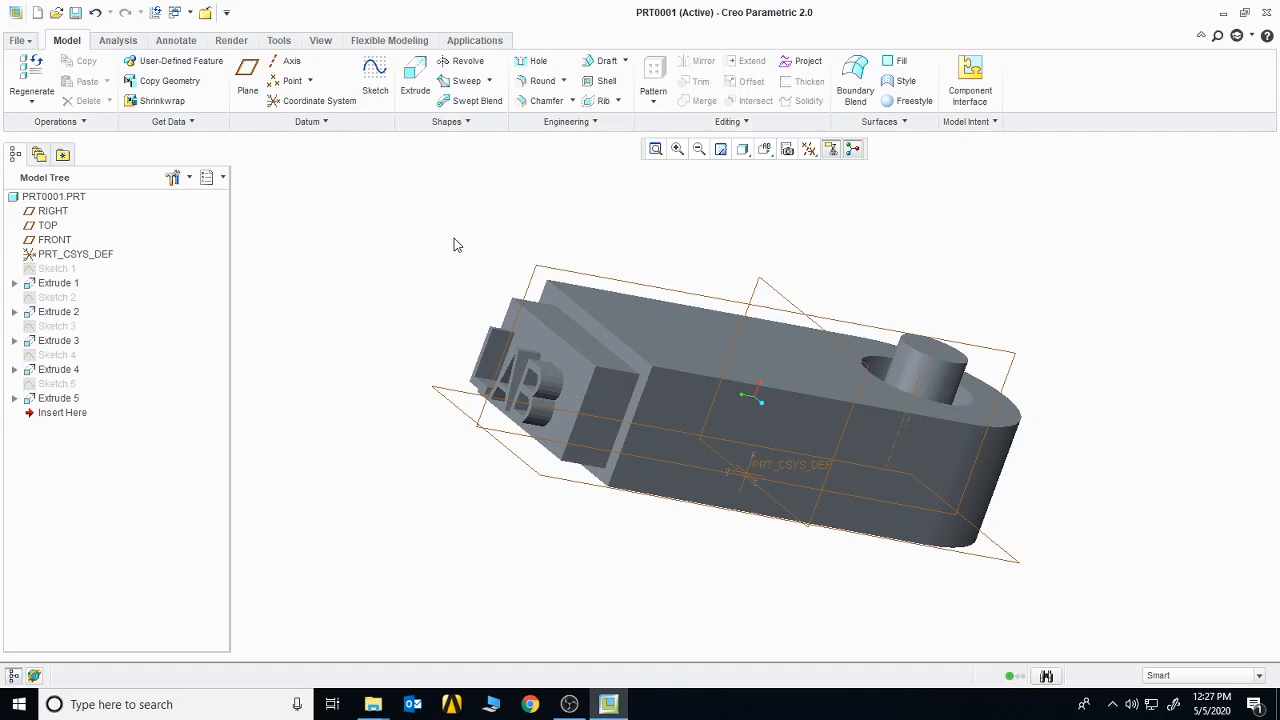
{"action": "left_click", "coordinate": [60, 399]}
{"action": "right_click", "coordinate": [63, 400]}
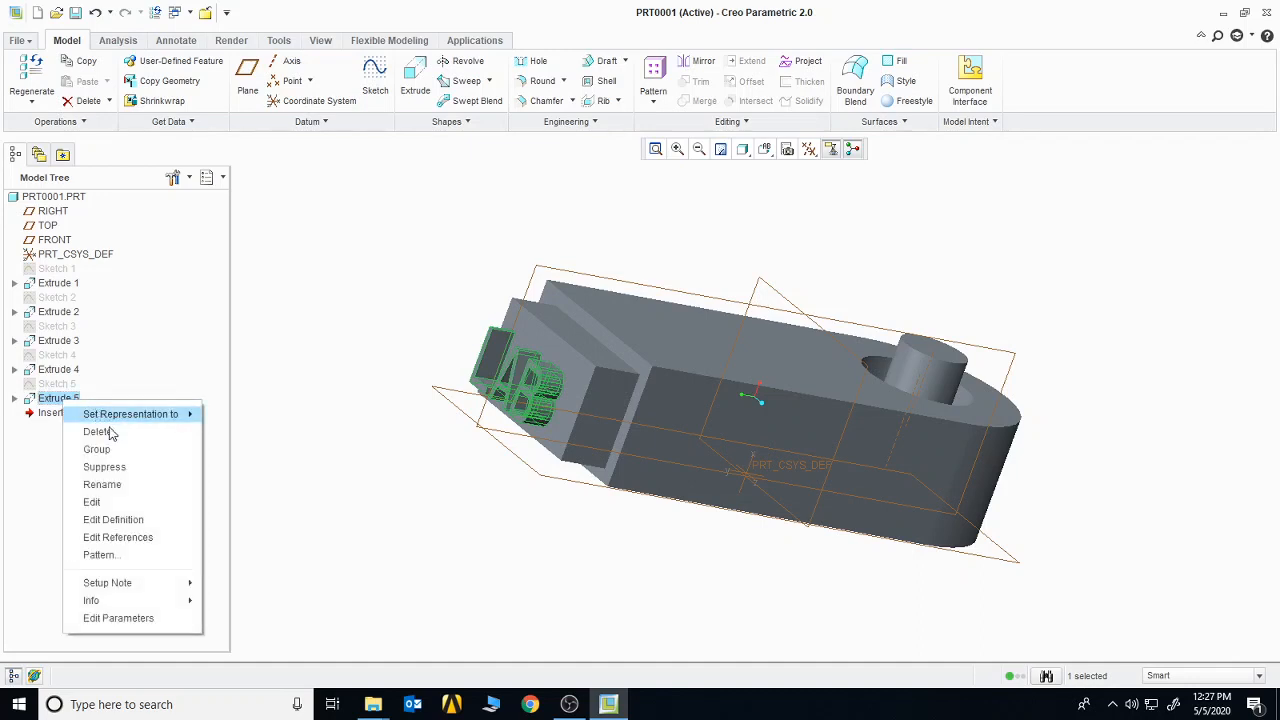
{"action": "left_click", "coordinate": [135, 521]}
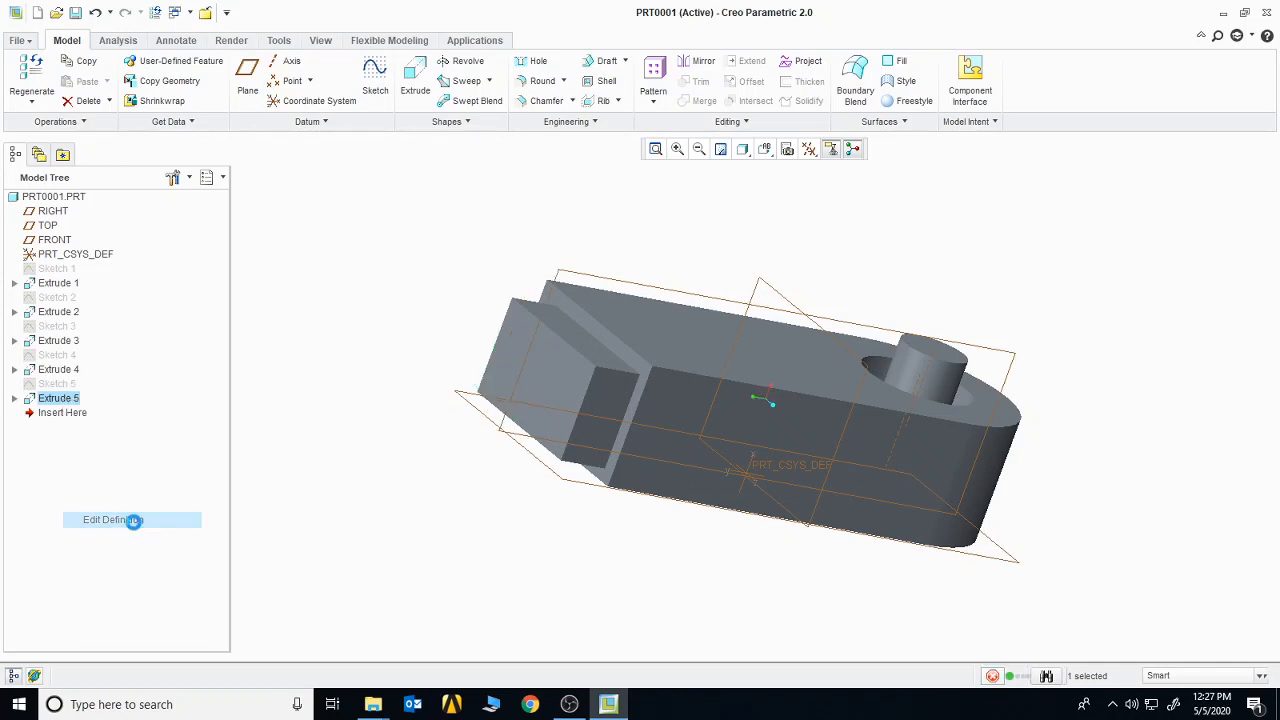
{"action": "mouse_move", "coordinate": [520, 391]}
{"action": "left_mouse_down"}
{"action": "mouse_move", "coordinate": [478, 383]}
{"action": "mouse_move", "coordinate": [563, 400]}
{"action": "left_mouse_up"}
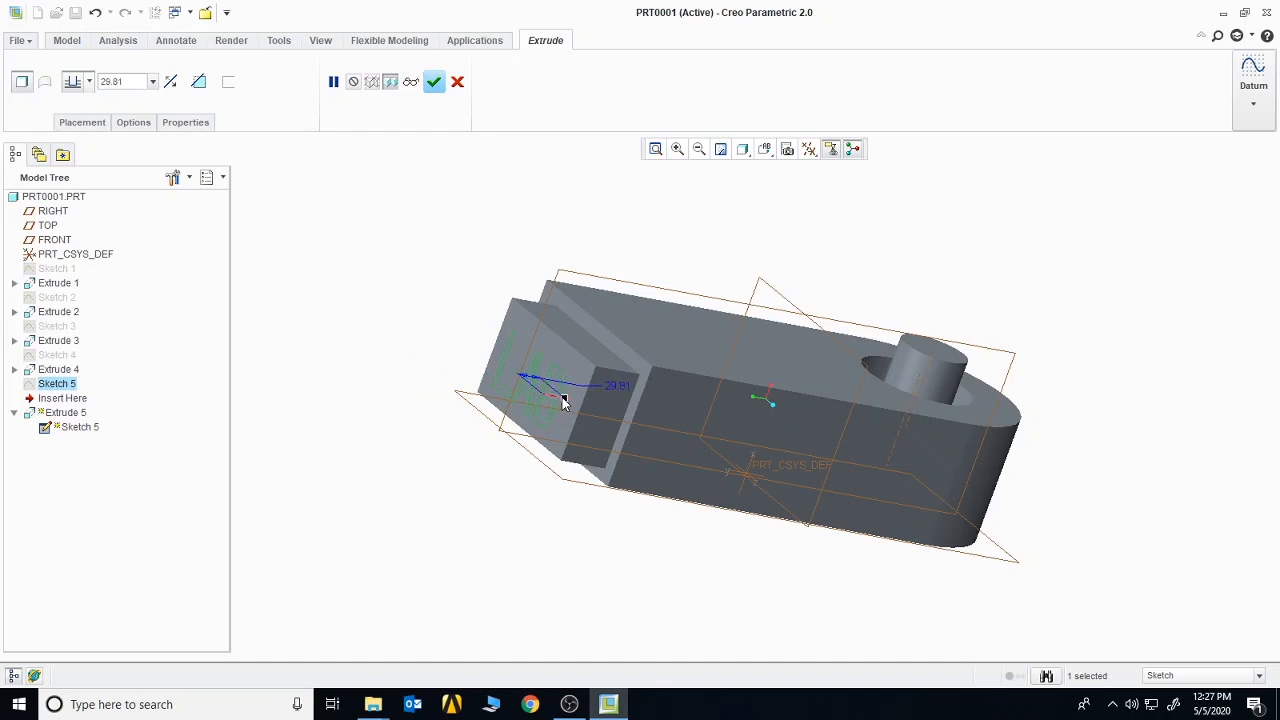
{"action": "left_click", "coordinate": [199, 82]}
{"action": "left_click", "coordinate": [455, 82]}
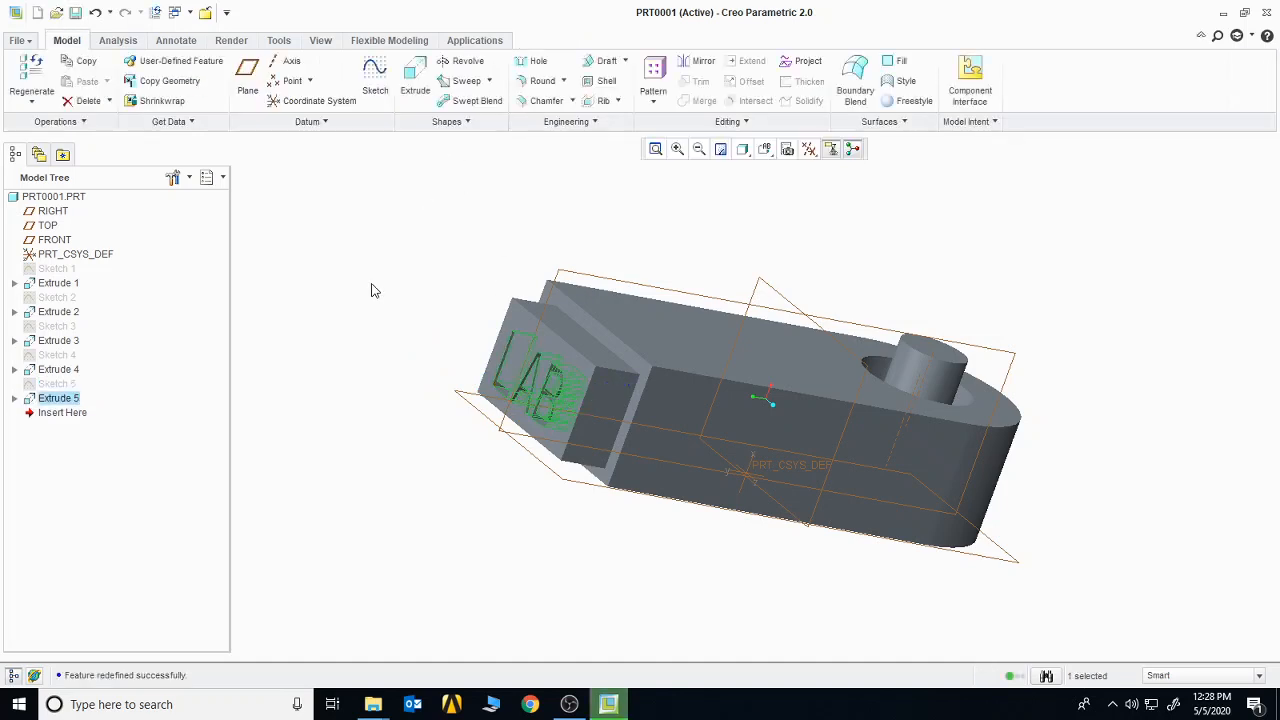
{"action": "left_click", "coordinate": [371, 290]}
{"action": "middle_click_drag", "start_coordinate": [403, 374], "coordinate": [449, 360]}
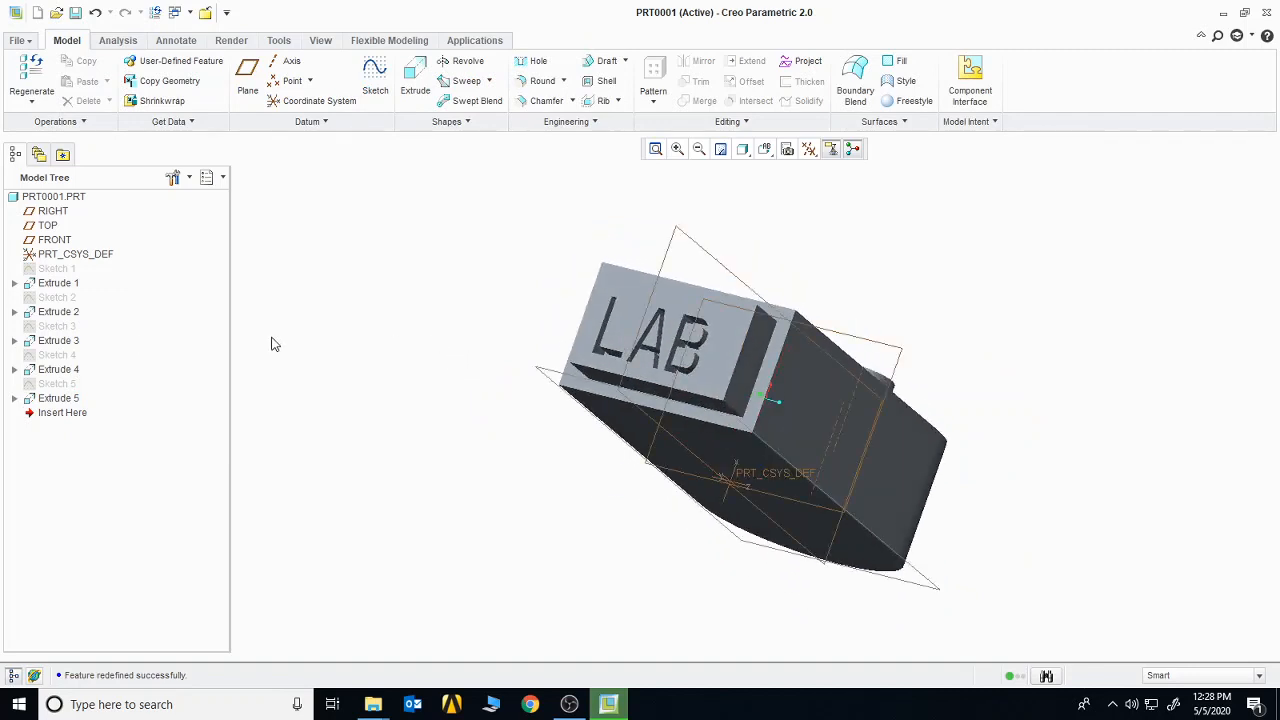
- Redefine the cylindrical boss inside the round recess, adjusting its symmetric extrusion depth, and complete the feature
{"action": "left_click", "coordinate": [57, 341]}
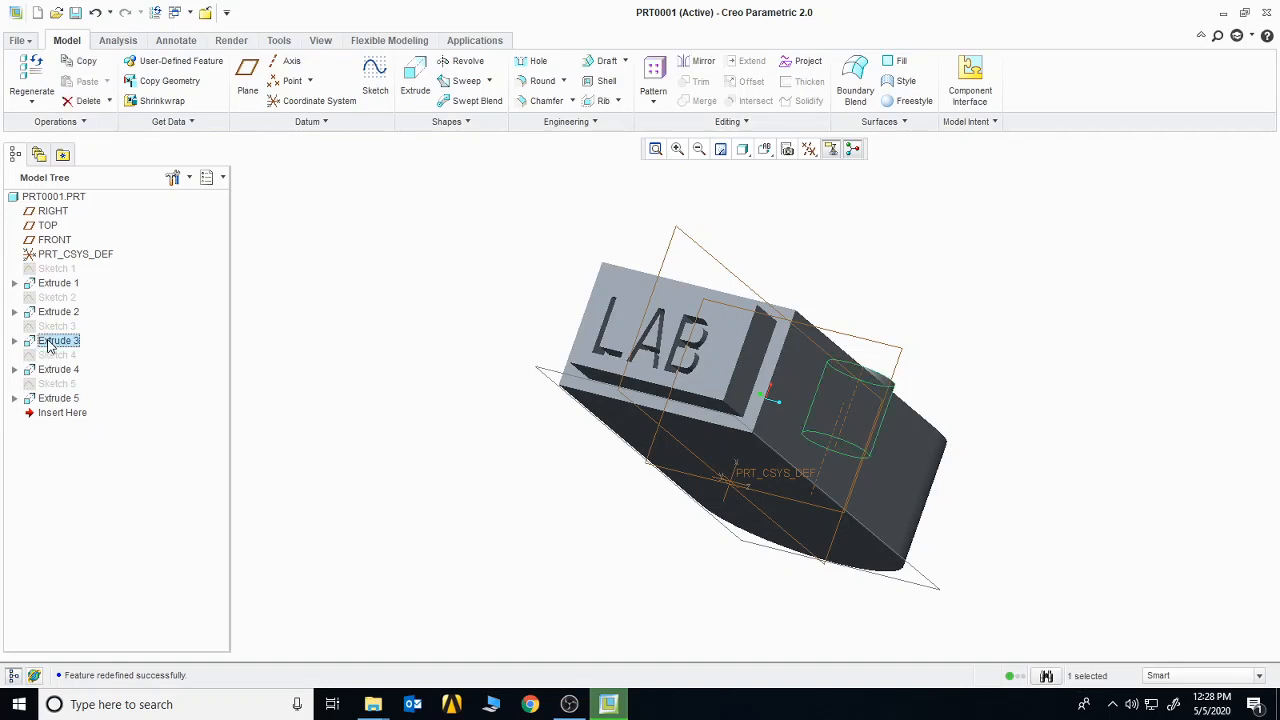
{"action": "right_click", "coordinate": [48, 342]}
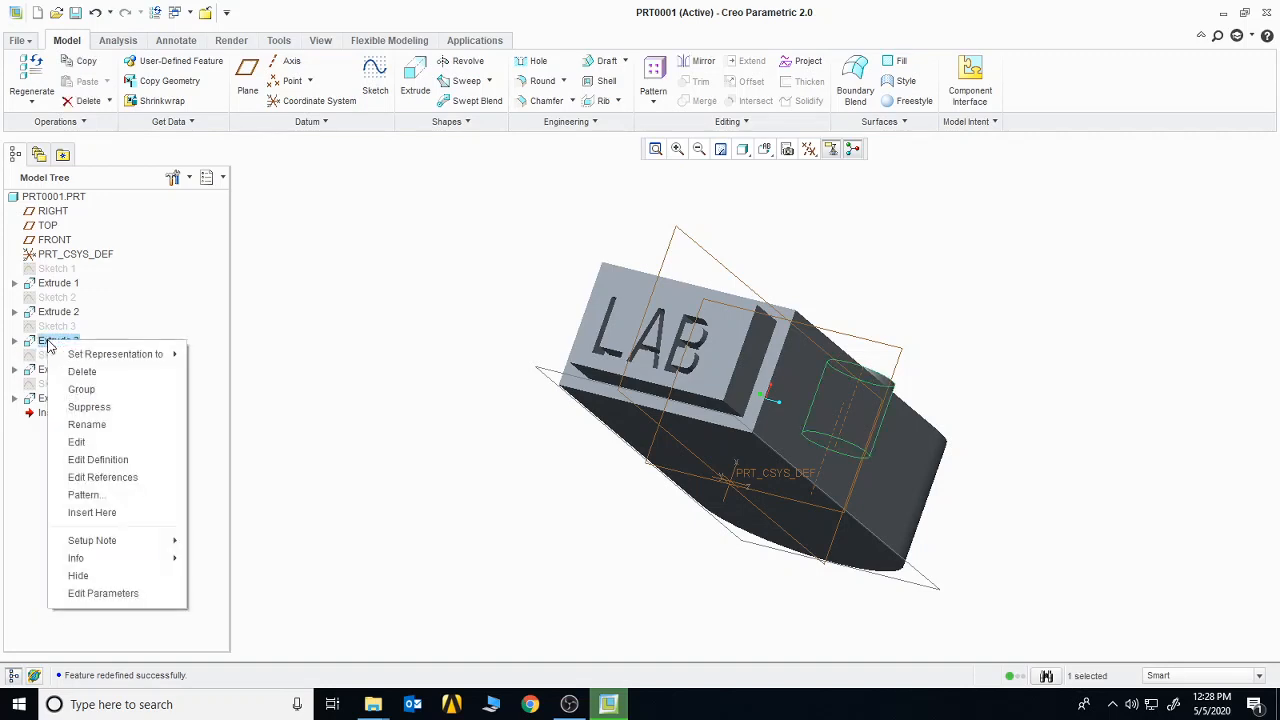
{"action": "left_click", "coordinate": [125, 462]}
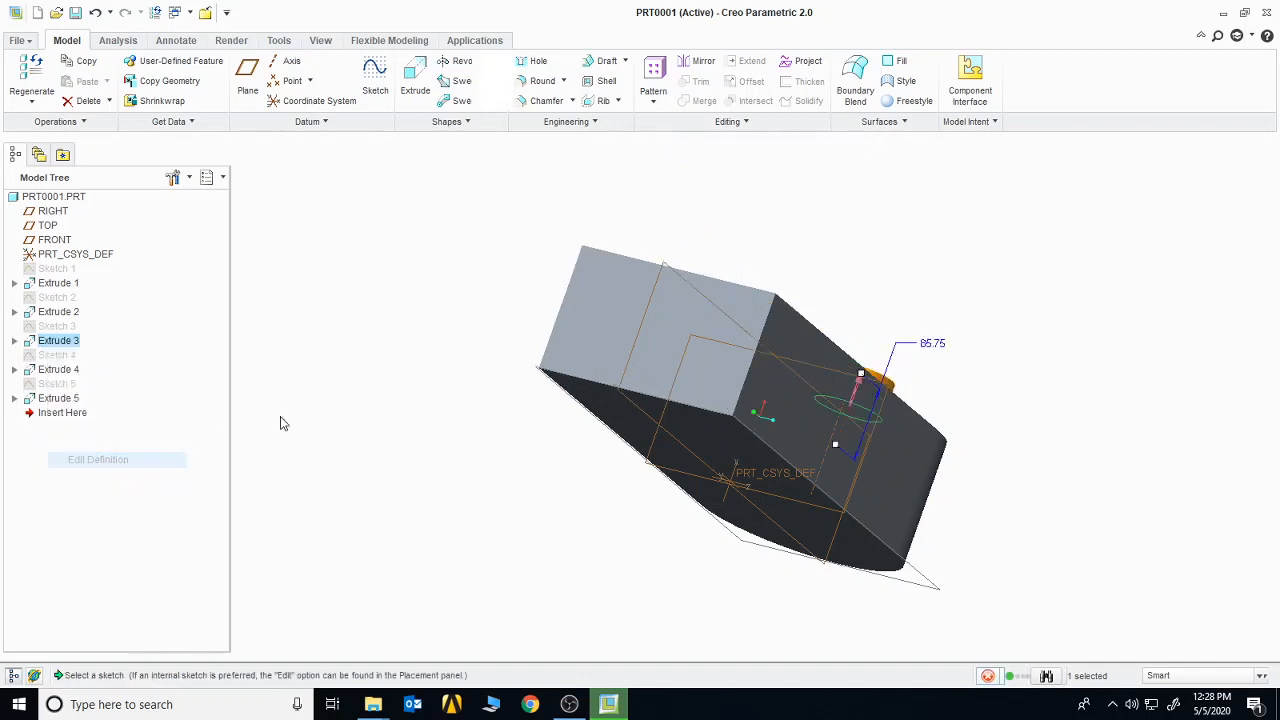
{"action": "key", "text": "ctrl+d"}
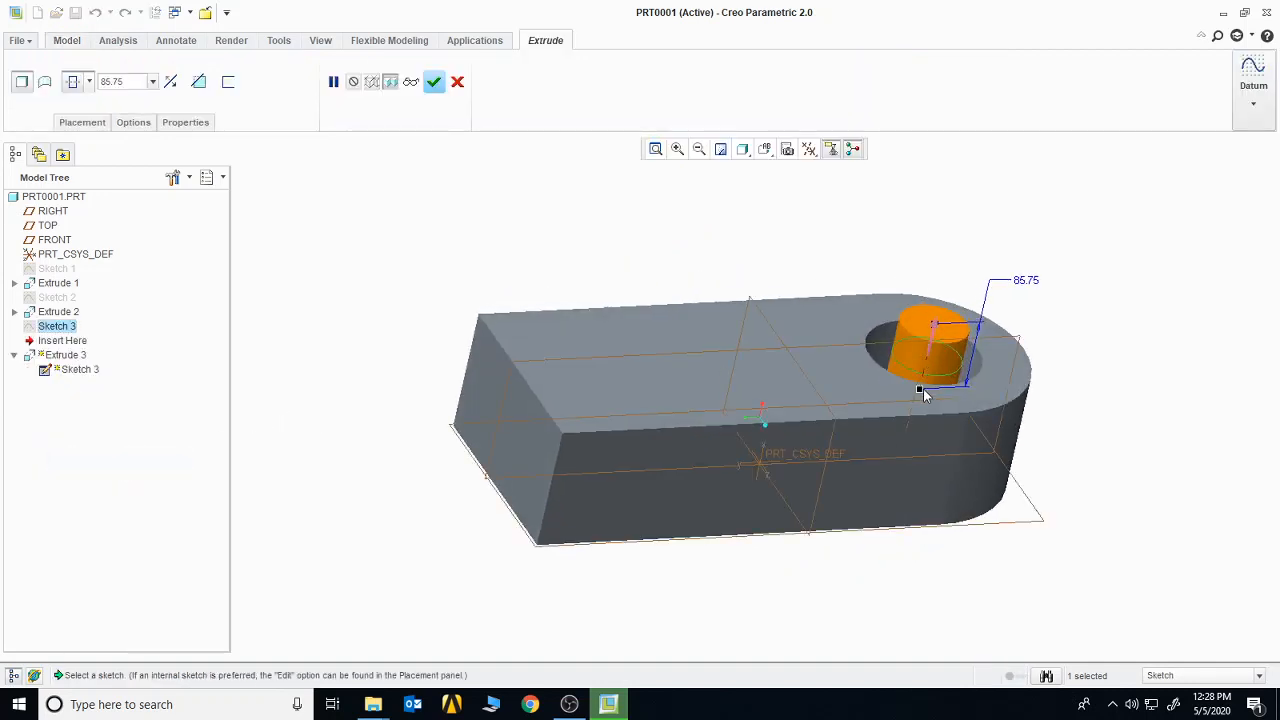
{"action": "left_click_drag", "start_coordinate": [920, 398], "coordinate": [575, 224]}
{"action": "left_click", "coordinate": [433, 81]}
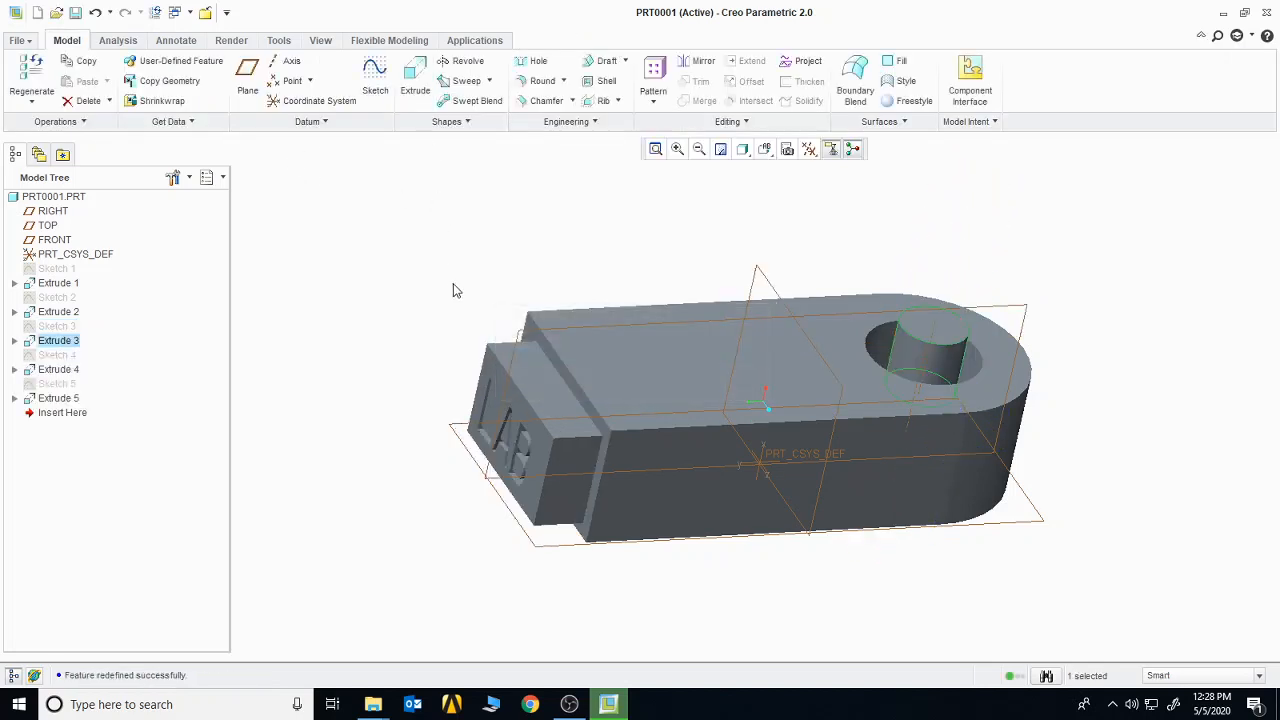
{"action": "middle_click_drag", "start_coordinate": [477, 336], "coordinate": [788, 293]}
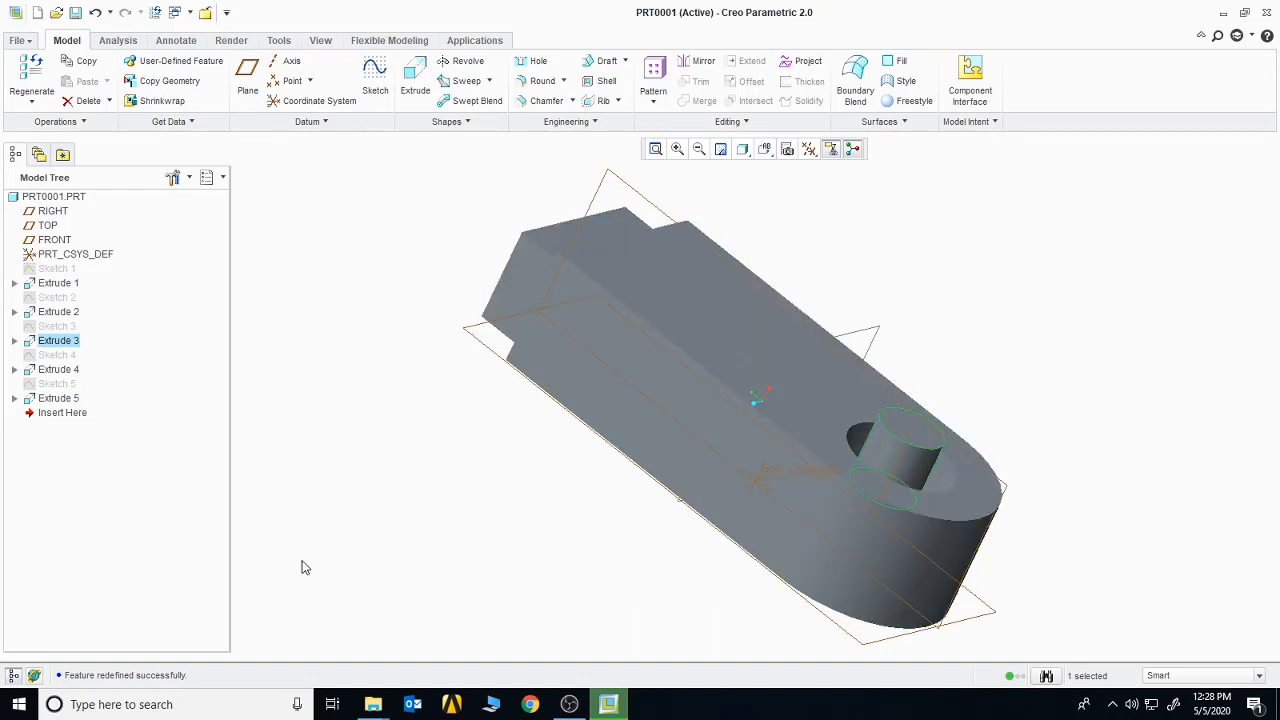
- Create a new solid part named prt0002 using the default template
{"action": "left_click", "coordinate": [22, 42]}
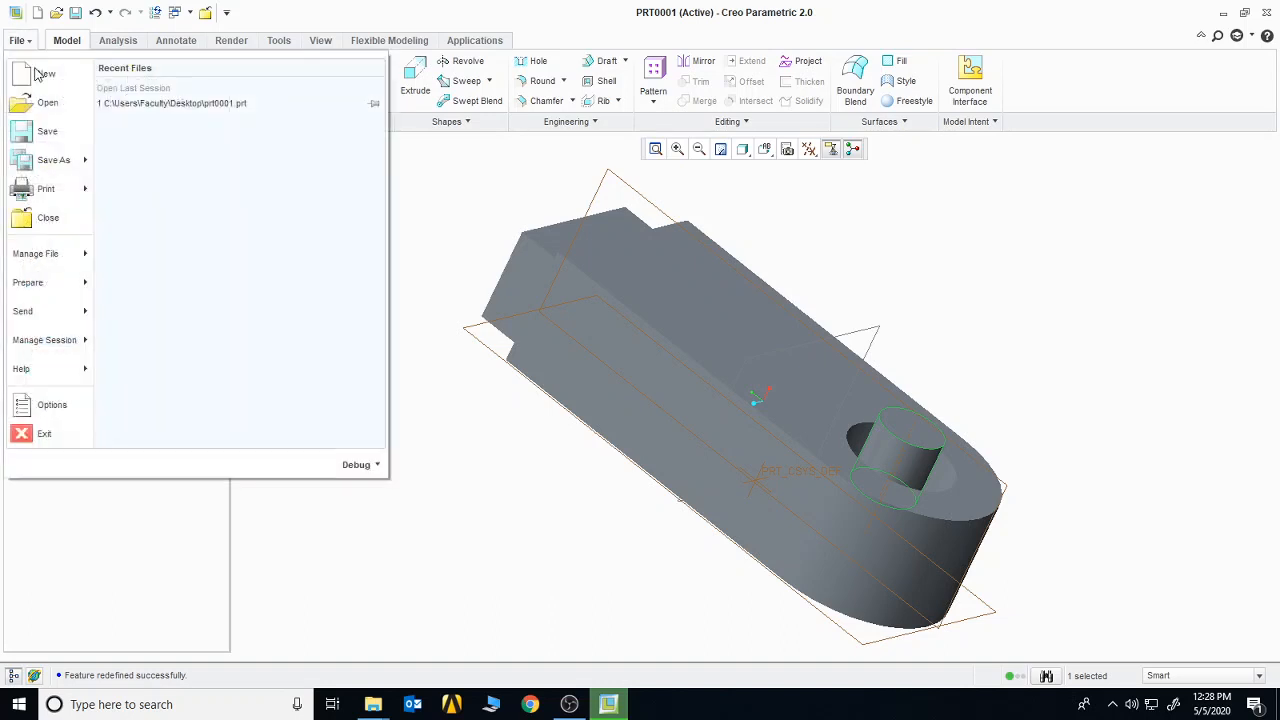
{"action": "left_click", "coordinate": [36, 72]}
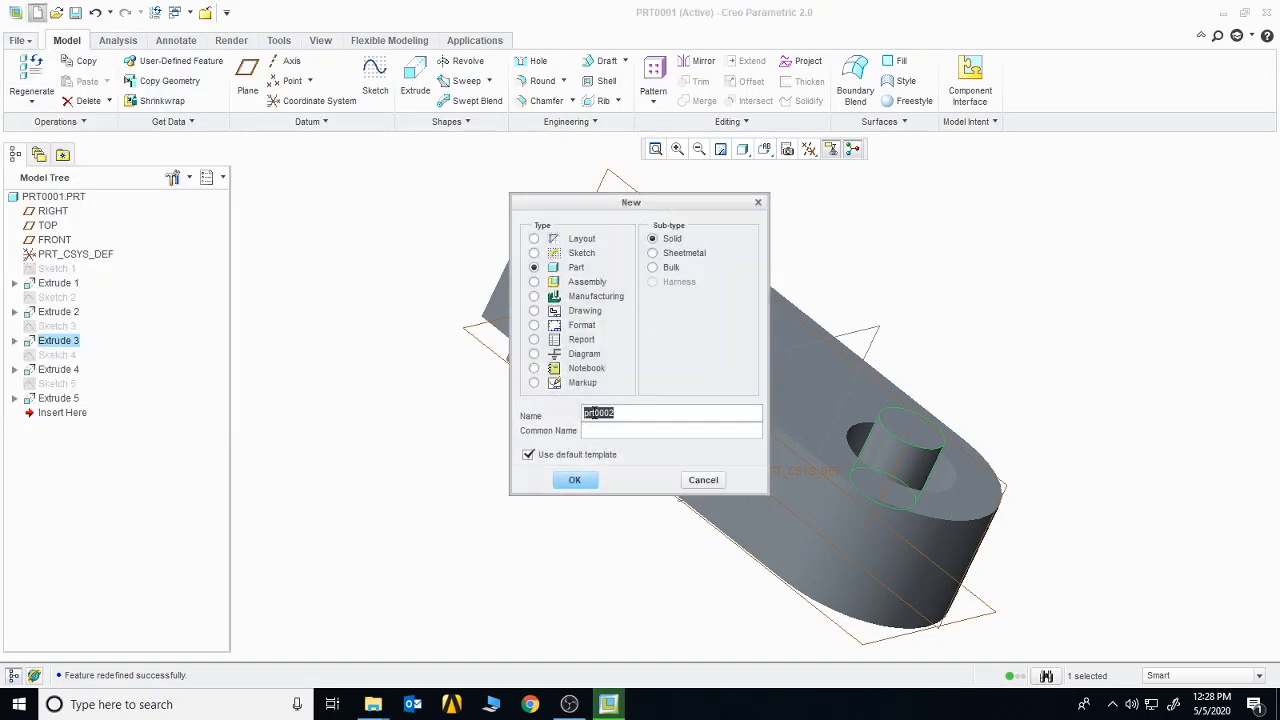
{"action": "left_click", "coordinate": [575, 480]}
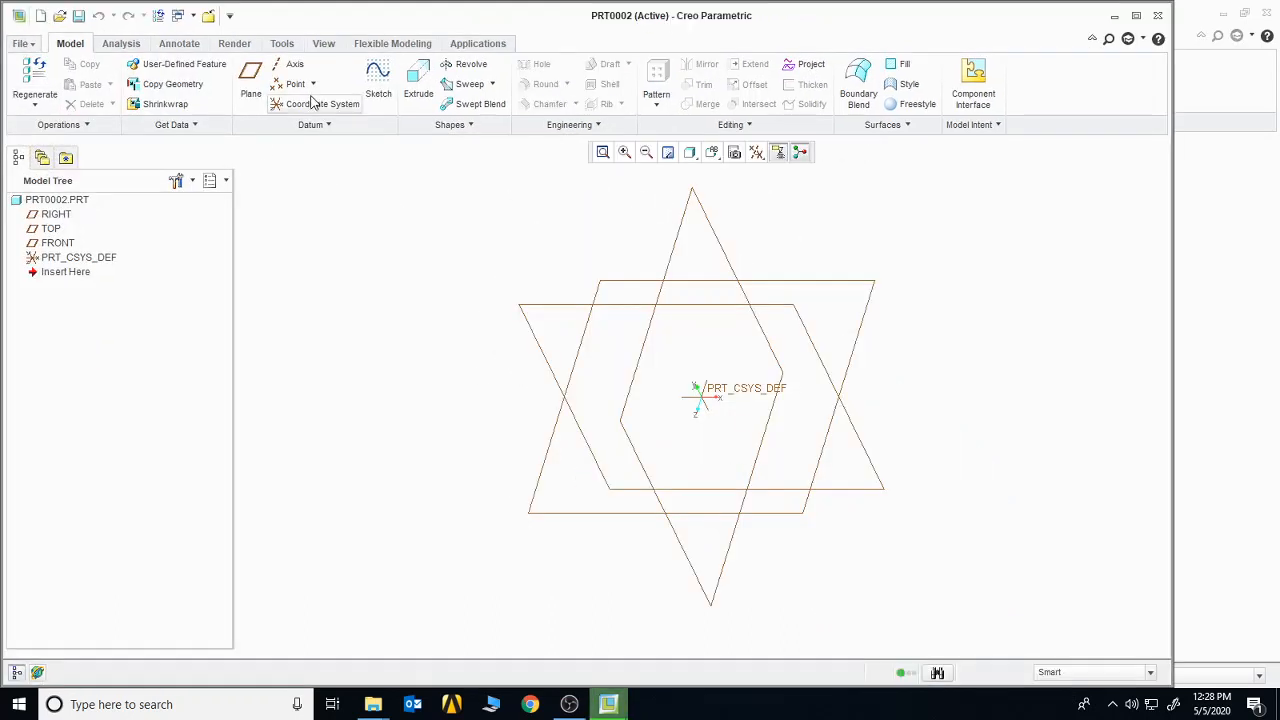
- Start a sketch on the RIGHT plane with TOP as the left reference, enlarge the window, and orient the view square to the sketch
{"action": "left_click", "coordinate": [378, 80]}
{"action": "left_click", "coordinate": [58, 214]}
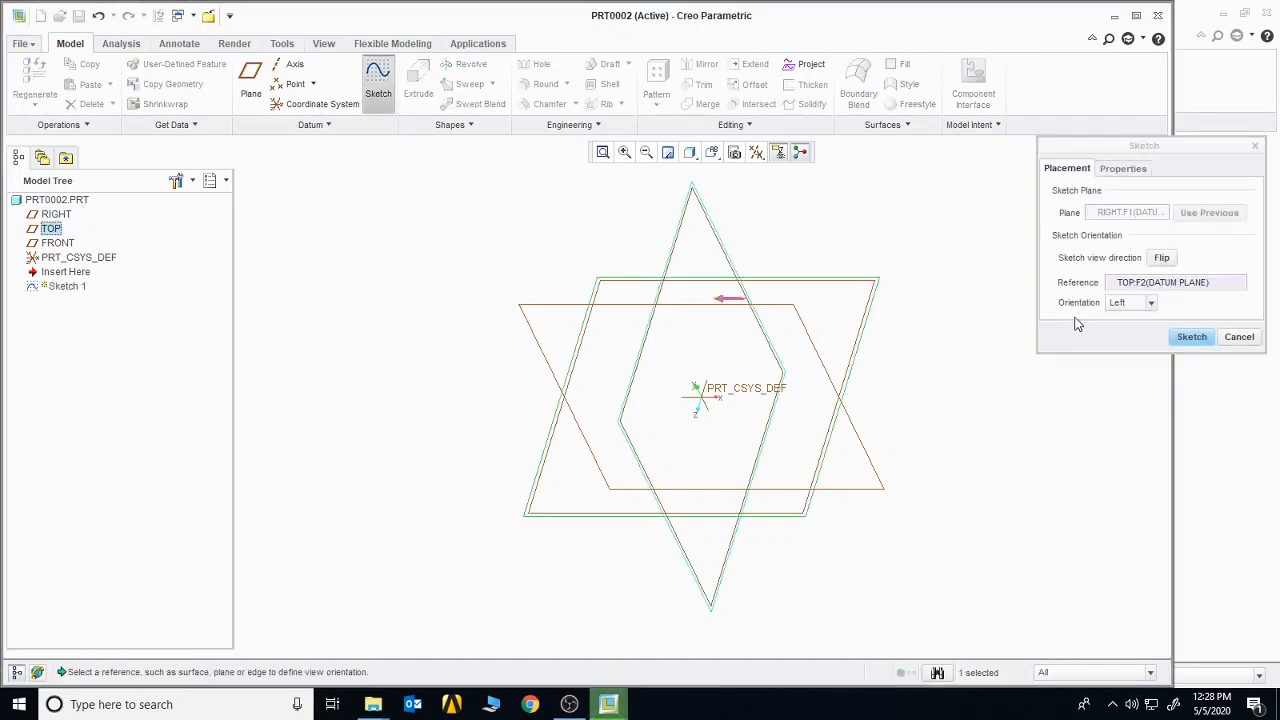
{"action": "left_click", "coordinate": [1191, 336]}
{"action": "left_click", "coordinate": [1136, 15]}
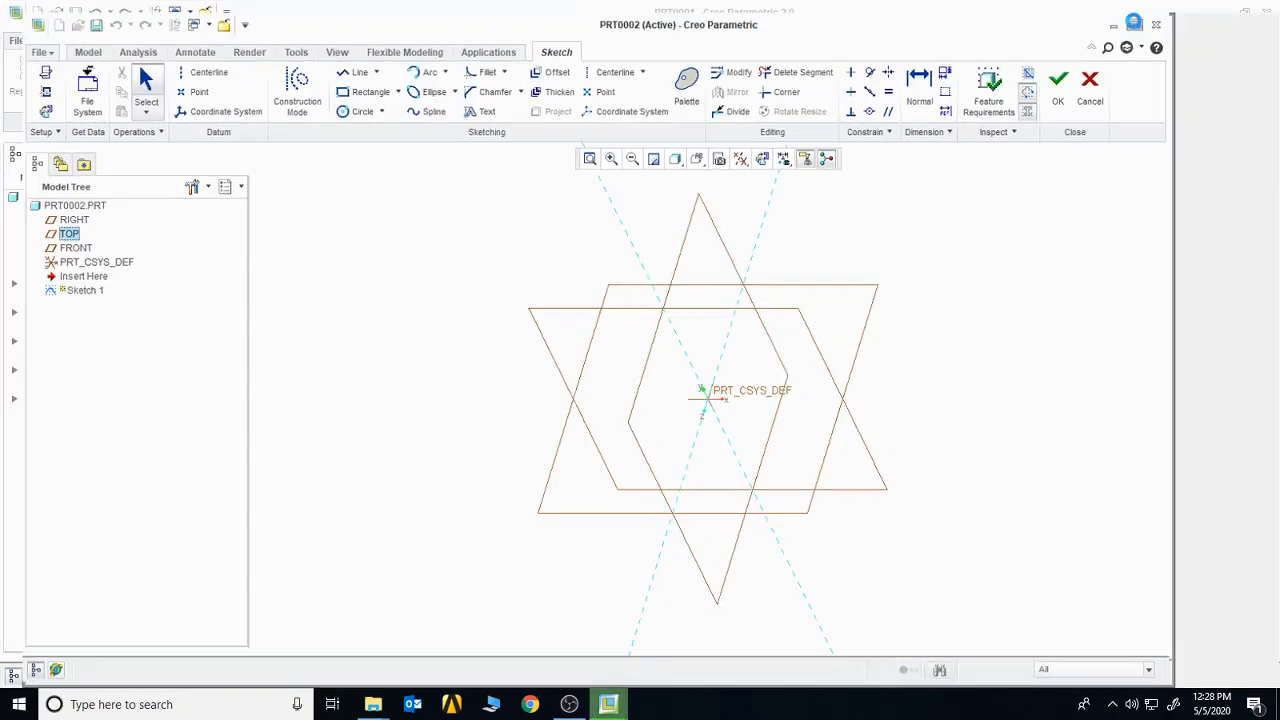
{"action": "left_click", "coordinate": [809, 149]}
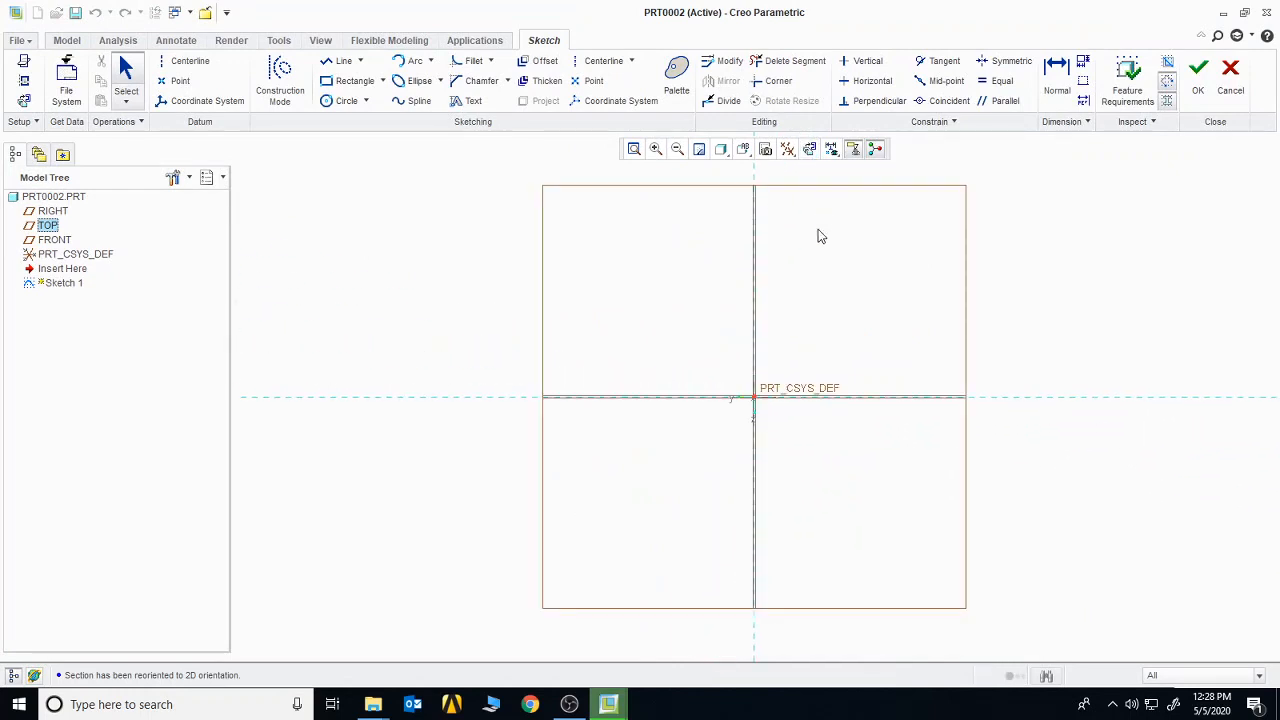
- Sketch a vertical datum centerline about 165 left of the vertical reference
{"action": "left_click", "coordinate": [181, 61]}
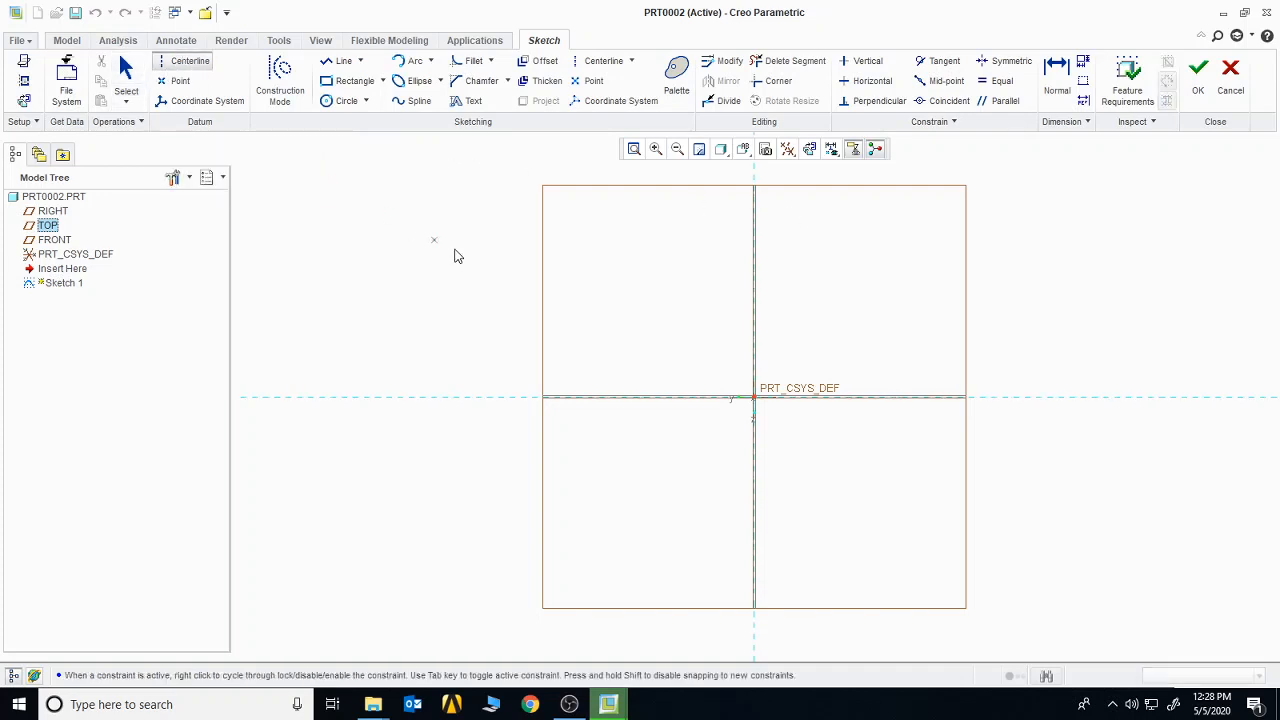
{"action": "left_click", "coordinate": [617, 533]}
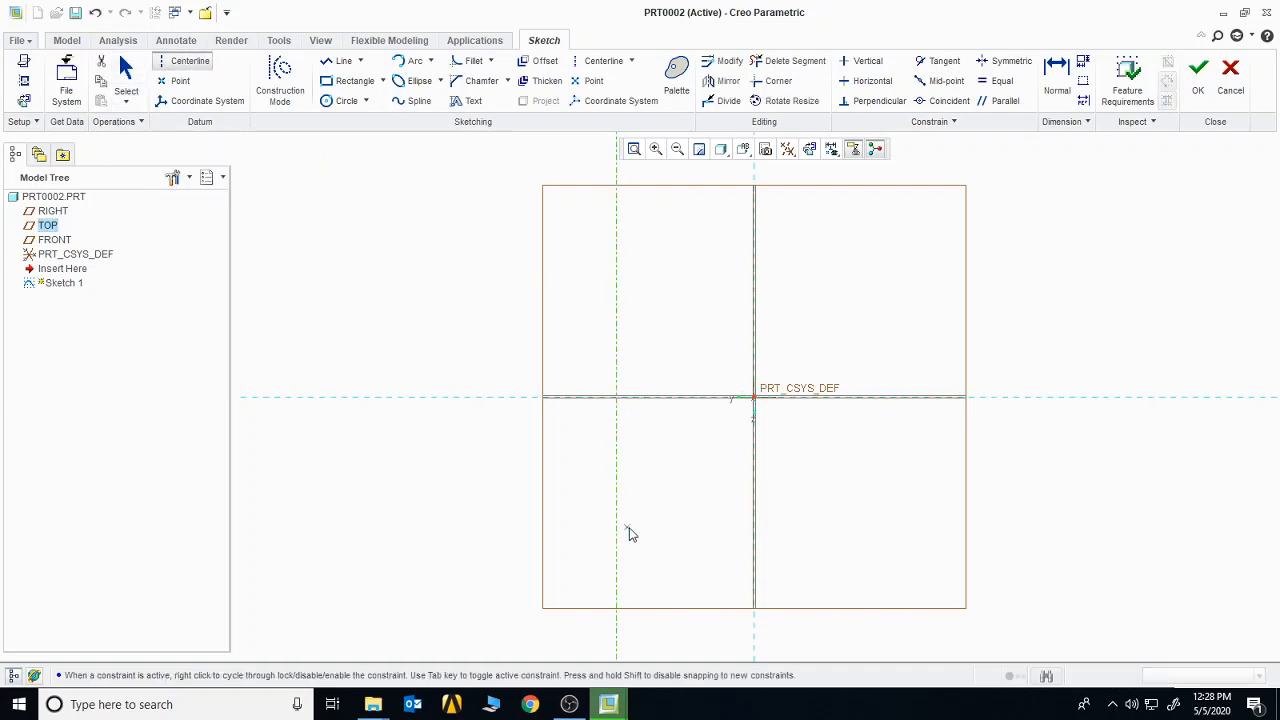
{"action": "middle_click", "coordinate": [700, 505]}
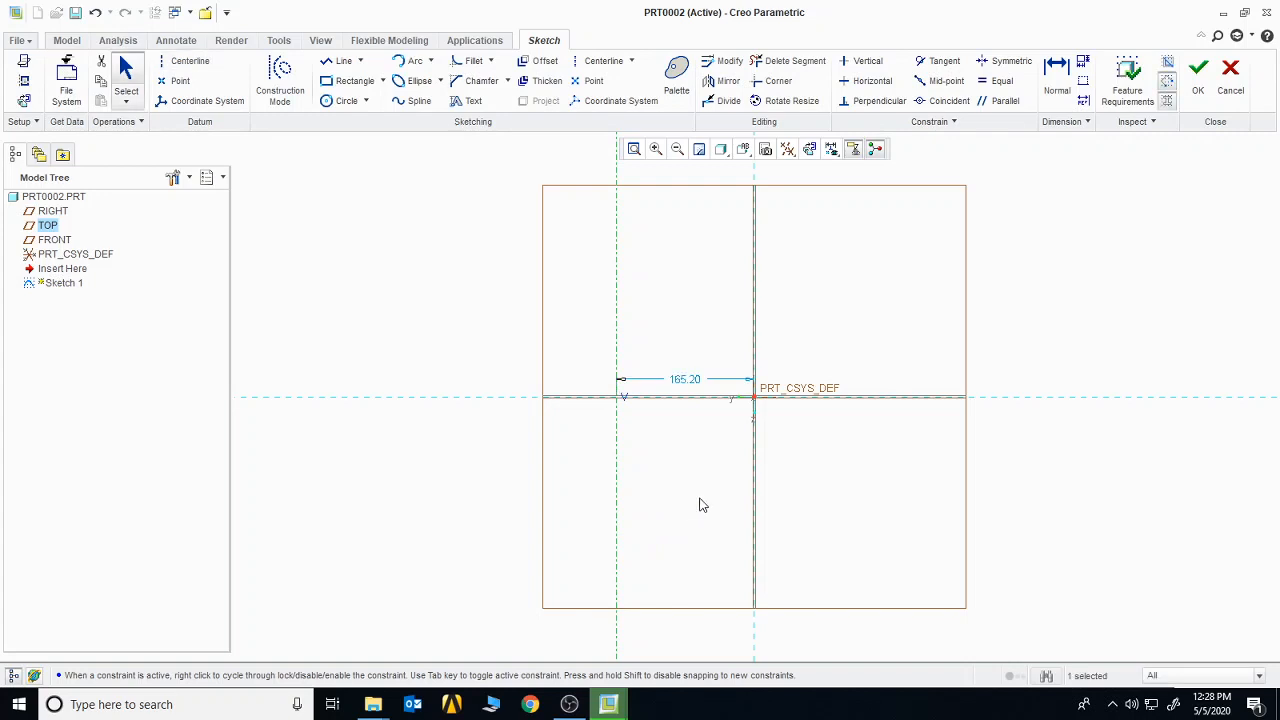
- Sketch a circle about 57 in diameter, about 53 left of the vertical reference and 93 above the horizontal one, and complete the sketch
{"action": "left_click", "coordinate": [341, 101]}
{"action": "left_click", "coordinate": [710, 319]}
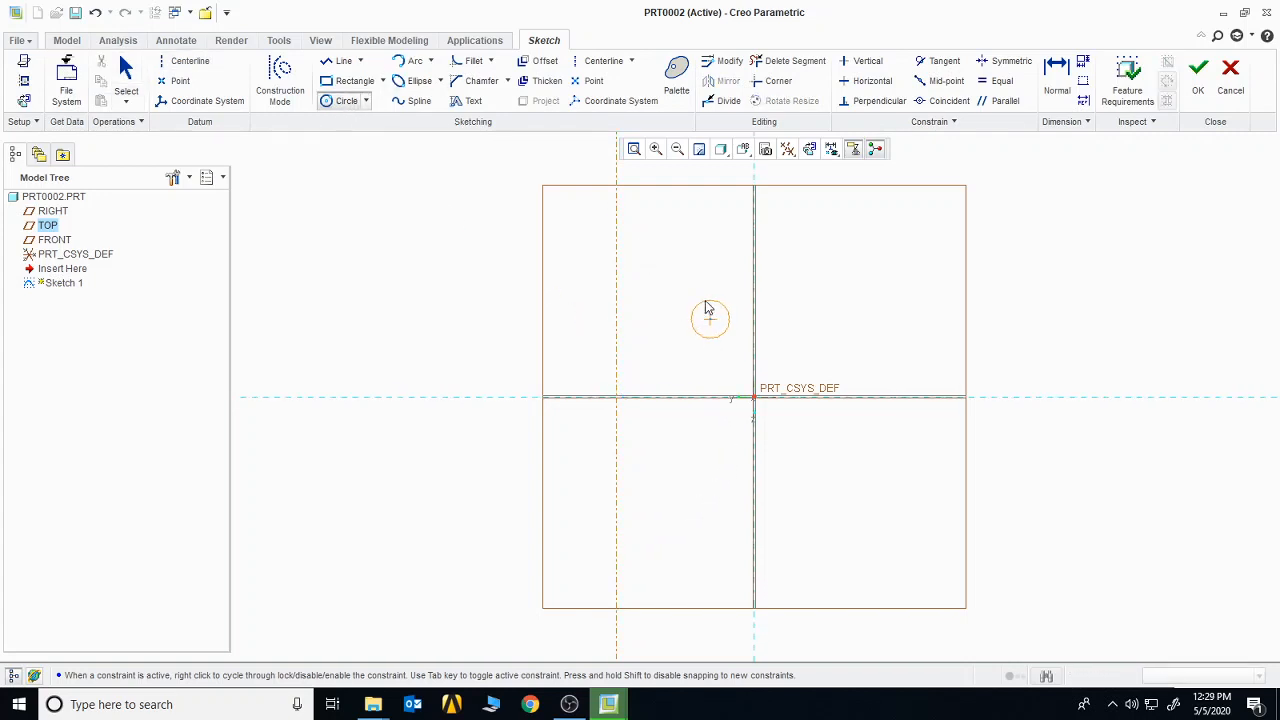
{"action": "left_click", "coordinate": [706, 298]}
{"action": "middle_click", "coordinate": [783, 297]}
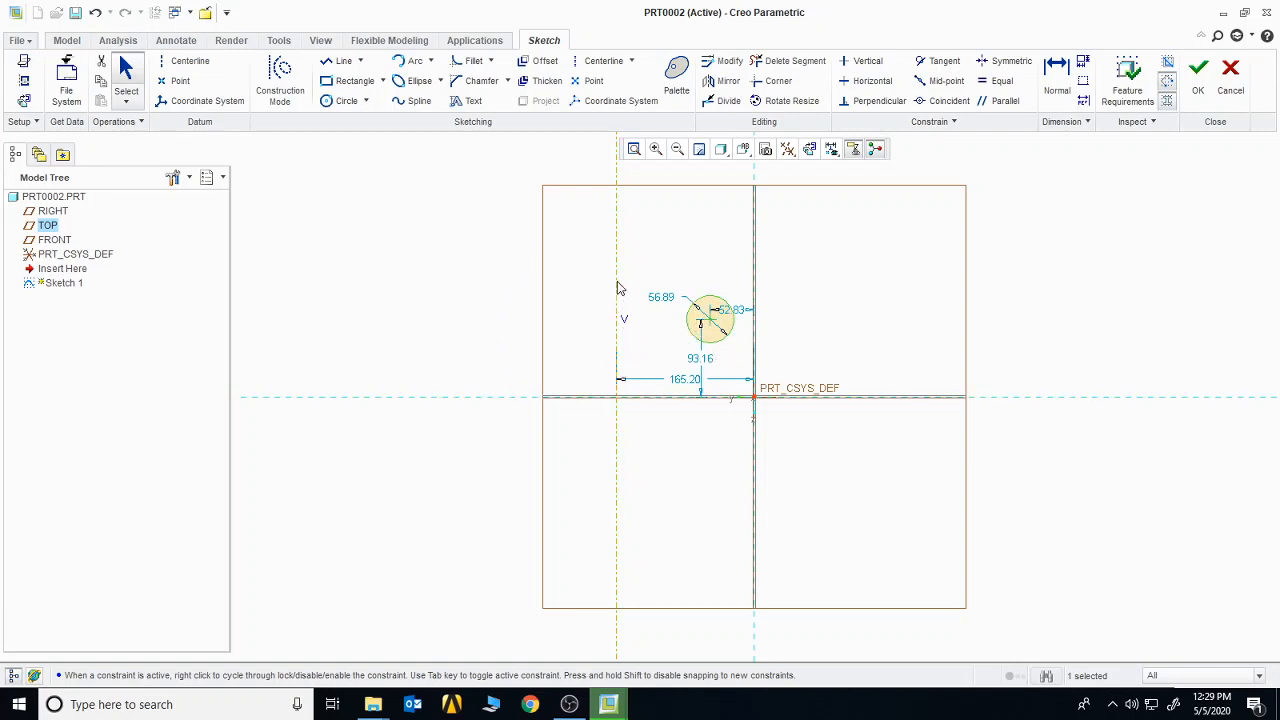
{"action": "left_click", "coordinate": [1193, 88]}
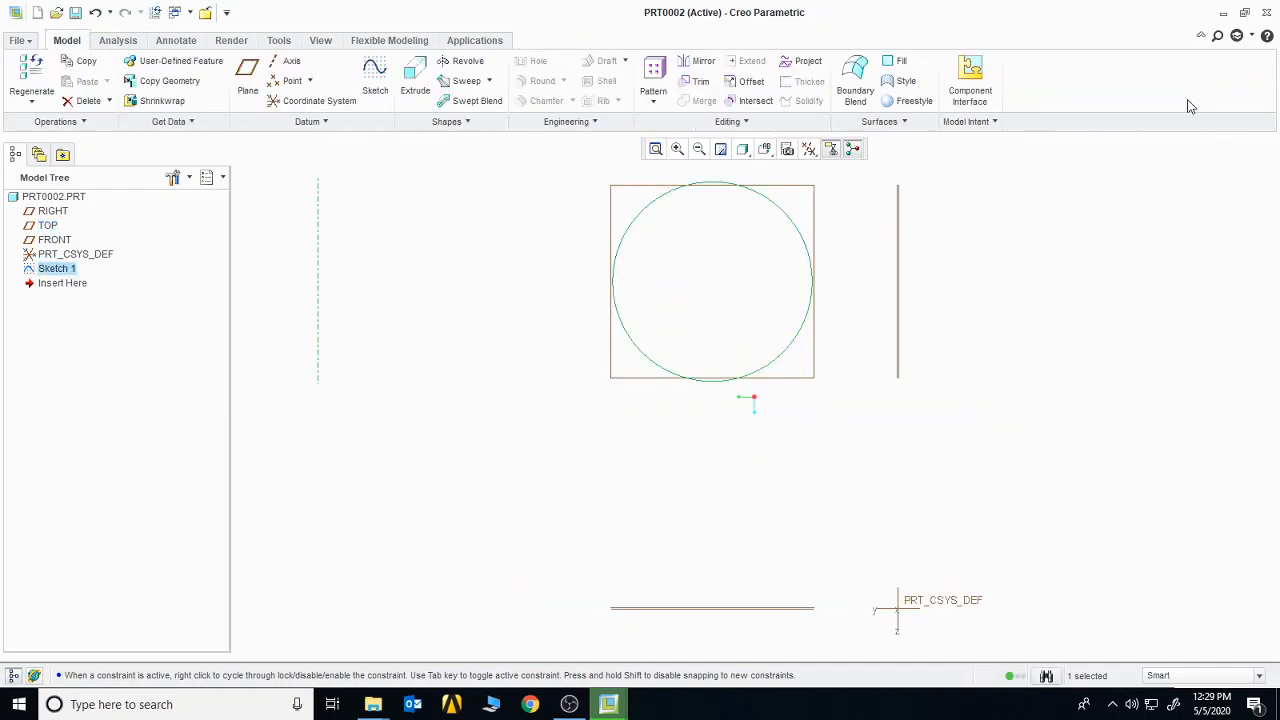
- Revolve the circle sketch 360 degrees about its internal centerline to preview a full ring
{"action": "left_click", "coordinate": [462, 62]}
{"action": "left_click", "coordinate": [655, 149]}
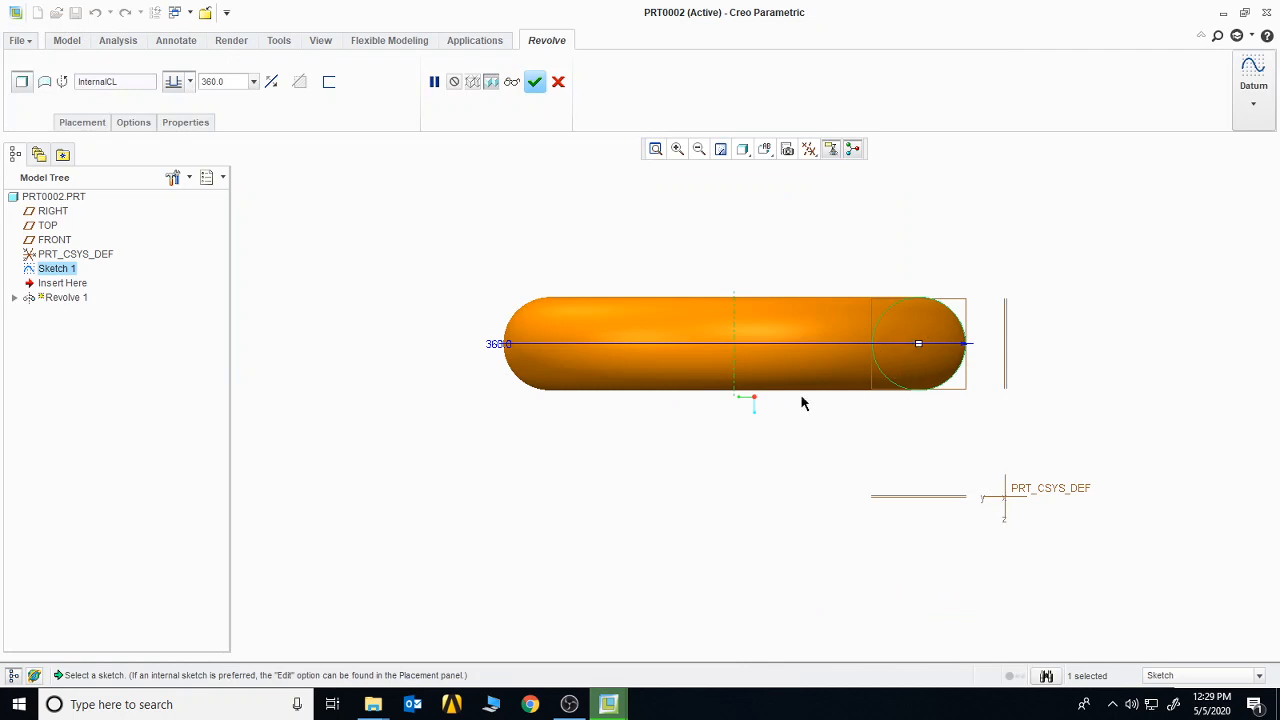
{"action": "middle_click_drag", "start_coordinate": [760, 262], "coordinate": [736, 342]}
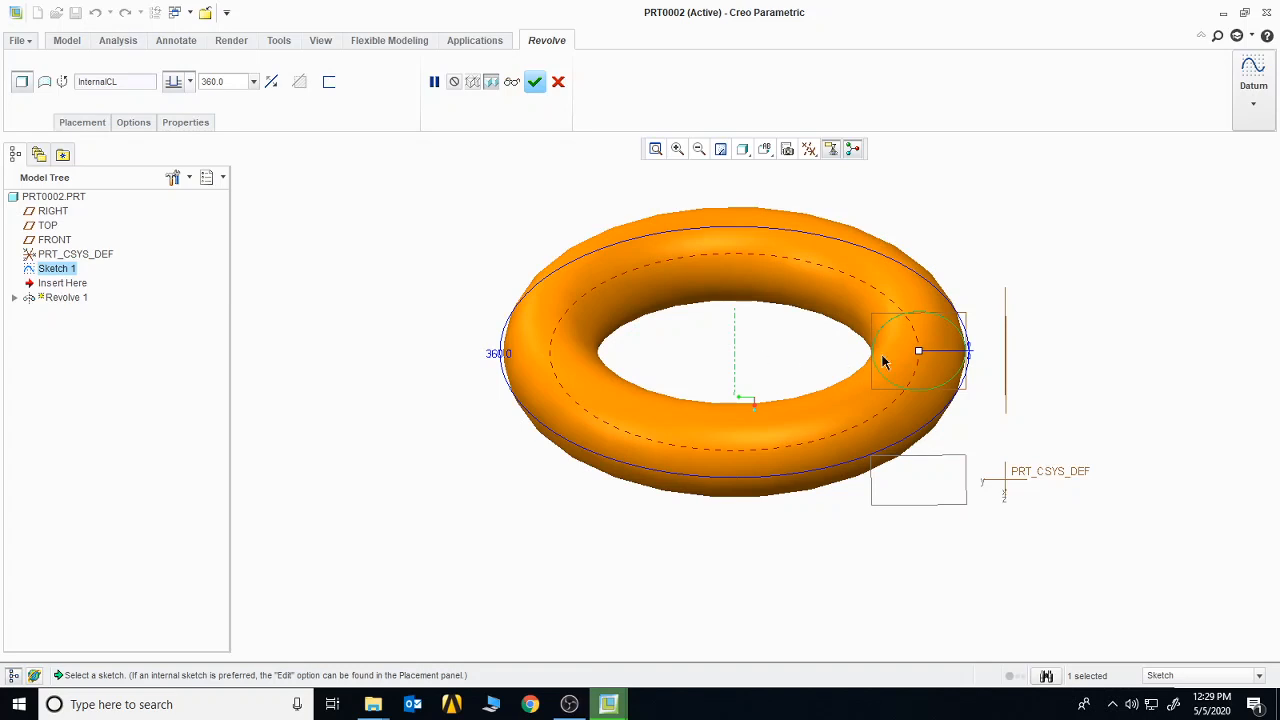
- Set the revolve angle to 55 degrees
{"action": "double_click", "coordinate": [492, 360]}
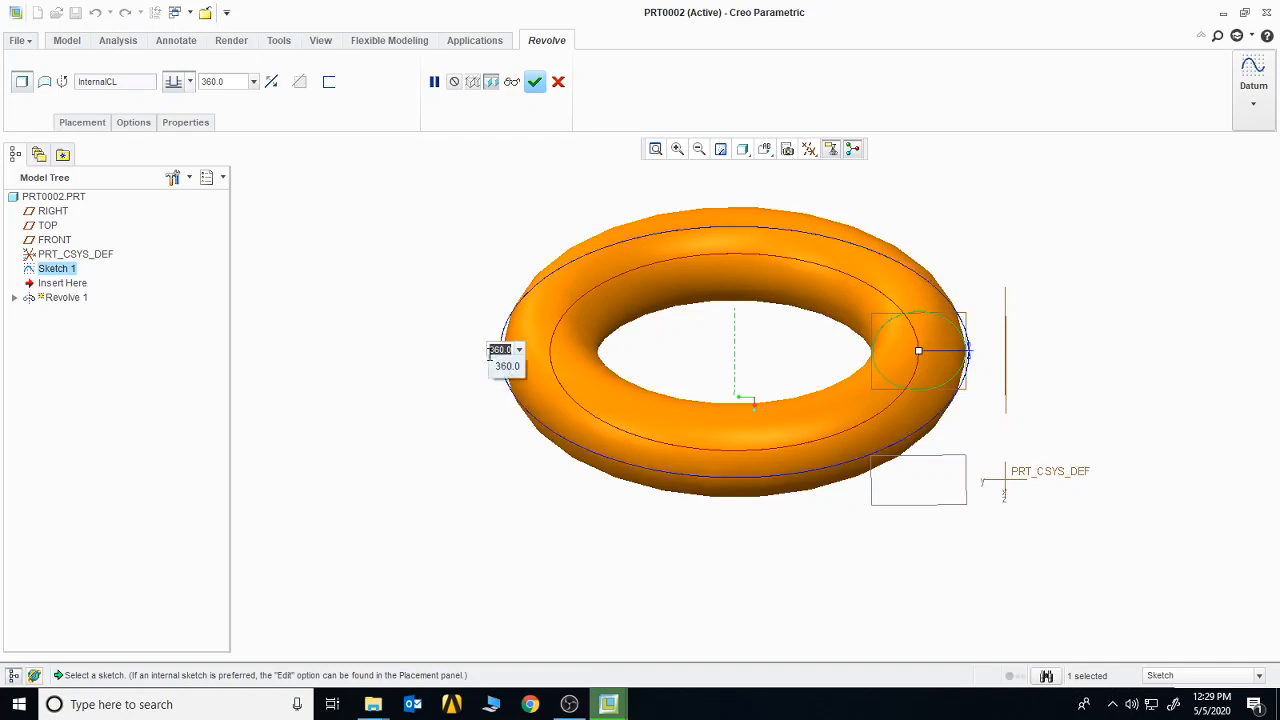
{"action": "type", "text": "355"}
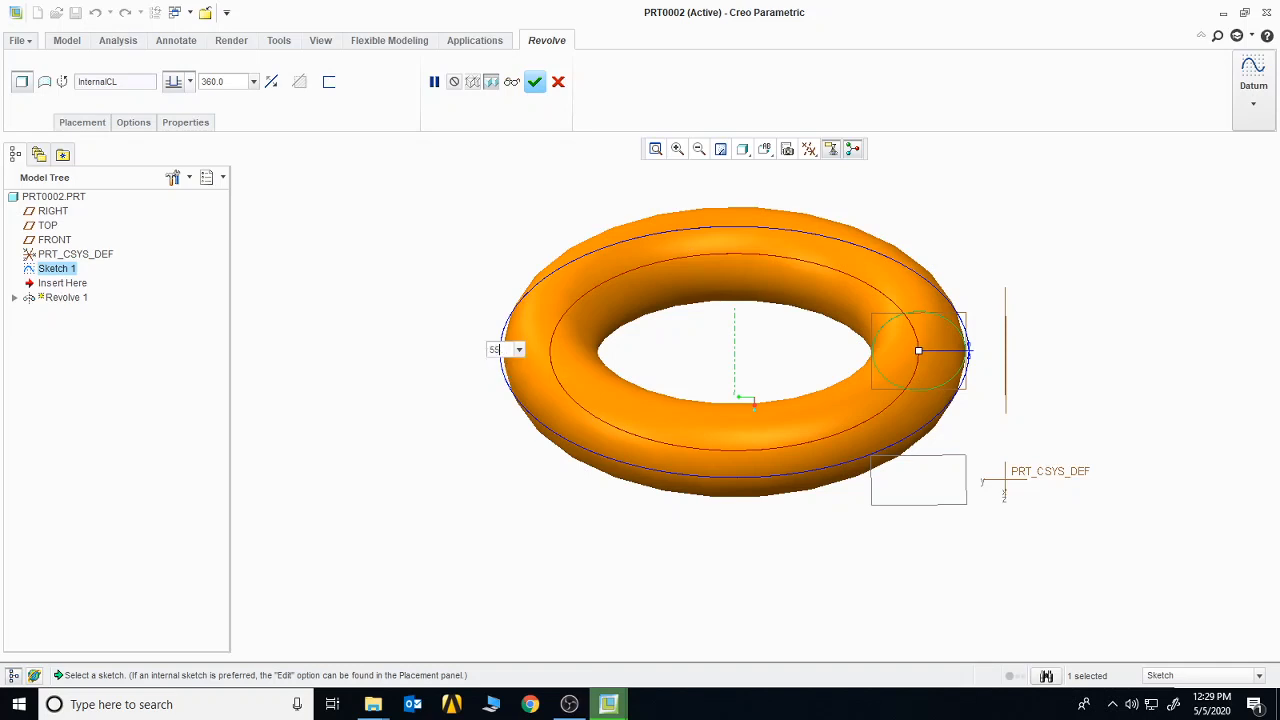
{"action": "key", "text": "Return"}
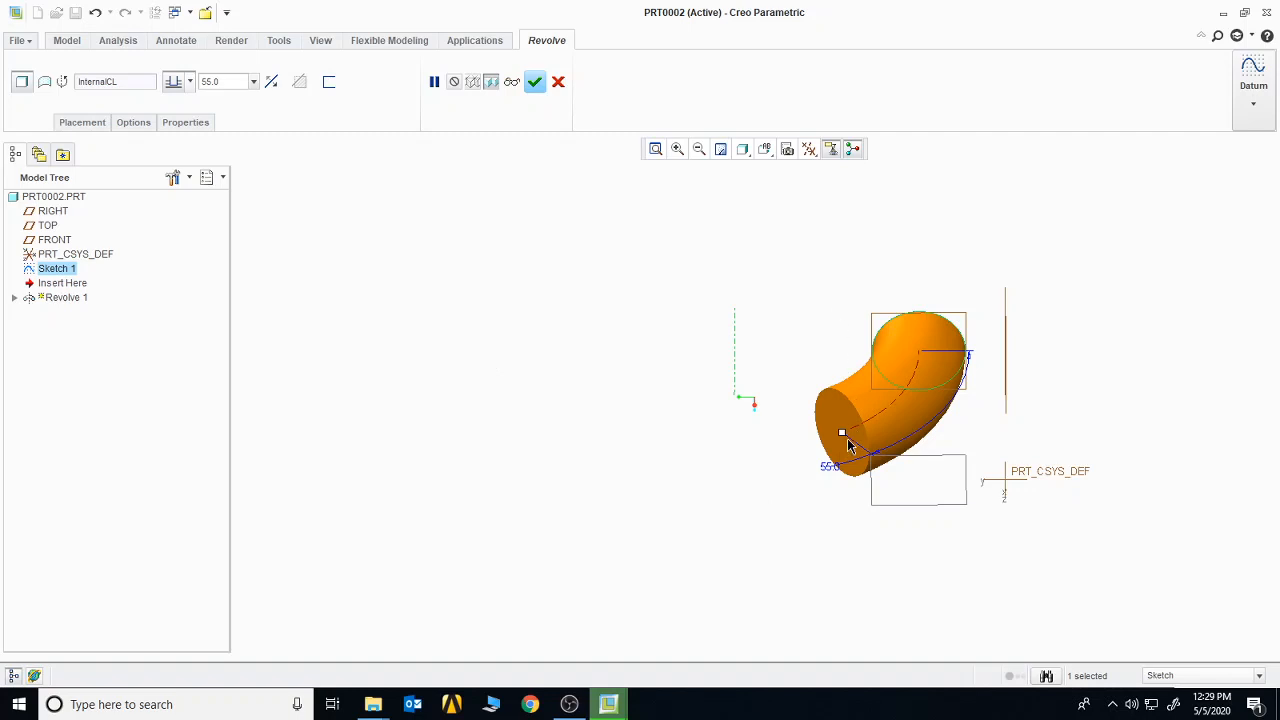
- Extend the revolve angle to 292 degrees and change the revolve from a solid to a surface
{"action": "left_click_drag", "start_coordinate": [841, 437], "coordinate": [801, 262]}
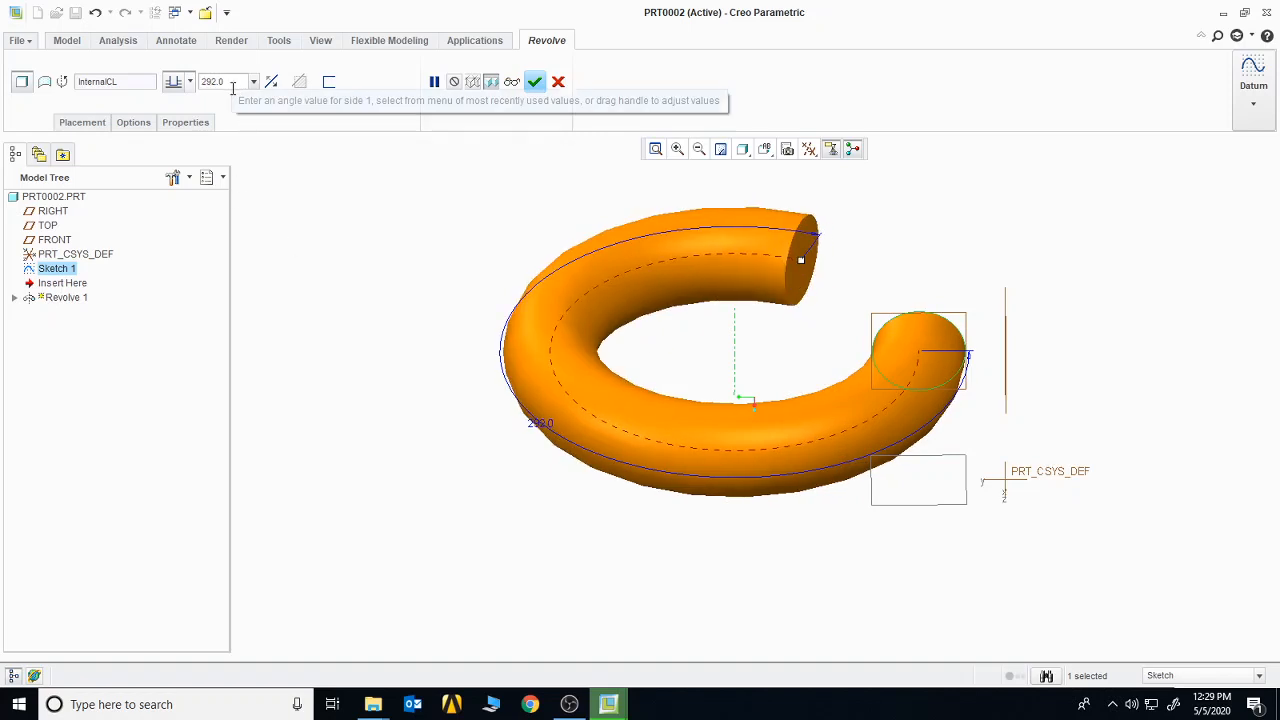
{"action": "middle_click_drag", "start_coordinate": [897, 243], "coordinate": [851, 246]}
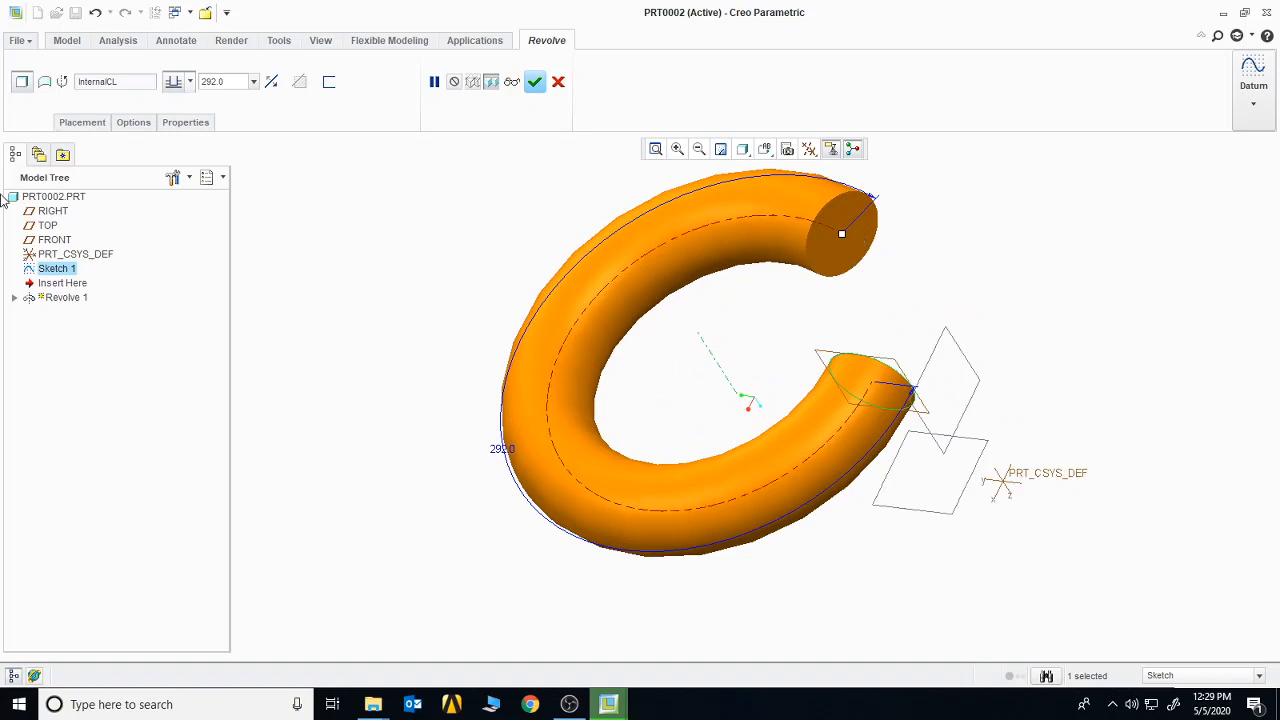
{"action": "left_click", "coordinate": [44, 84]}
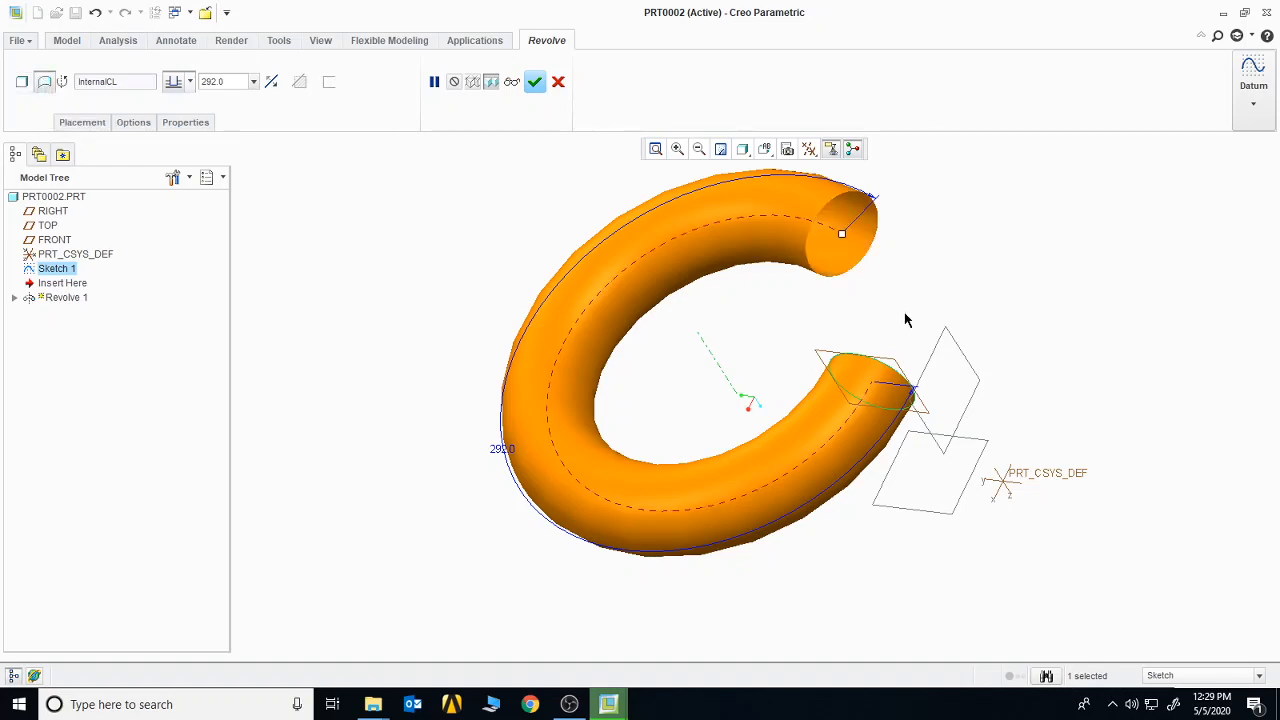
{"action": "middle_click_drag", "start_coordinate": [906, 320], "coordinate": [771, 350]}
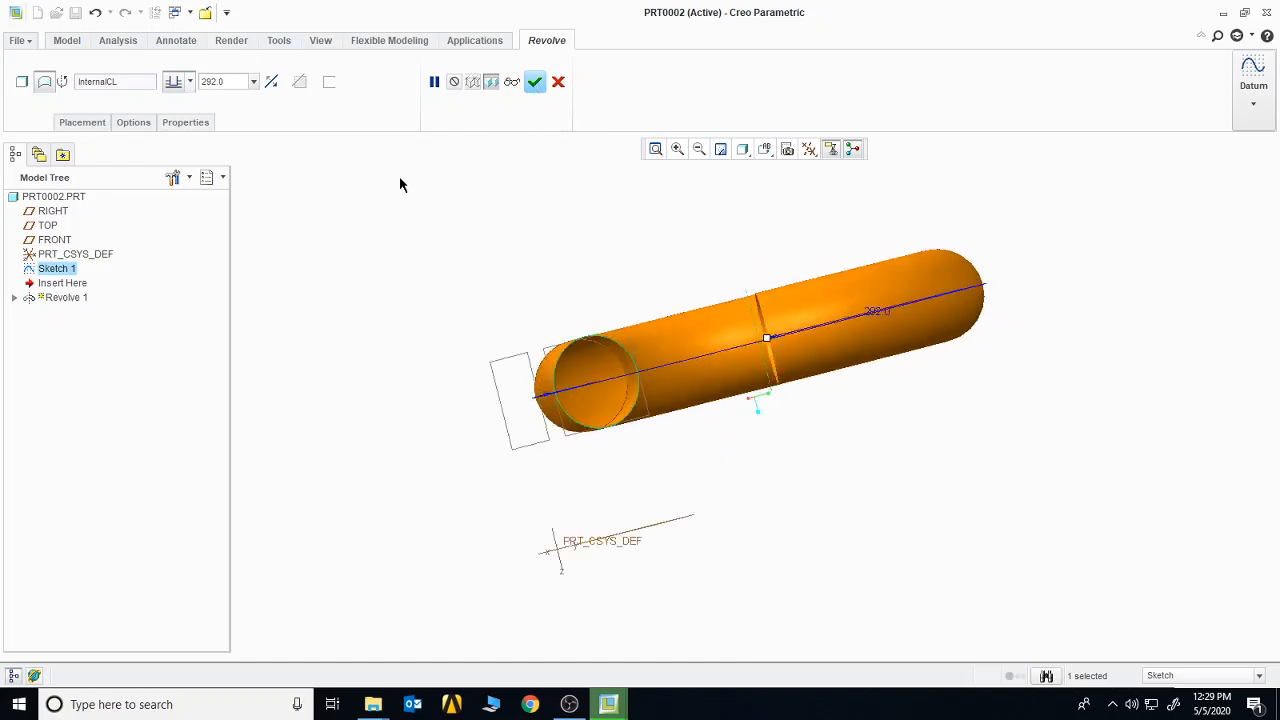
- Accept the surface revolve of the circle and delete that revolve feature from the part
{"action": "left_click", "coordinate": [535, 82]}
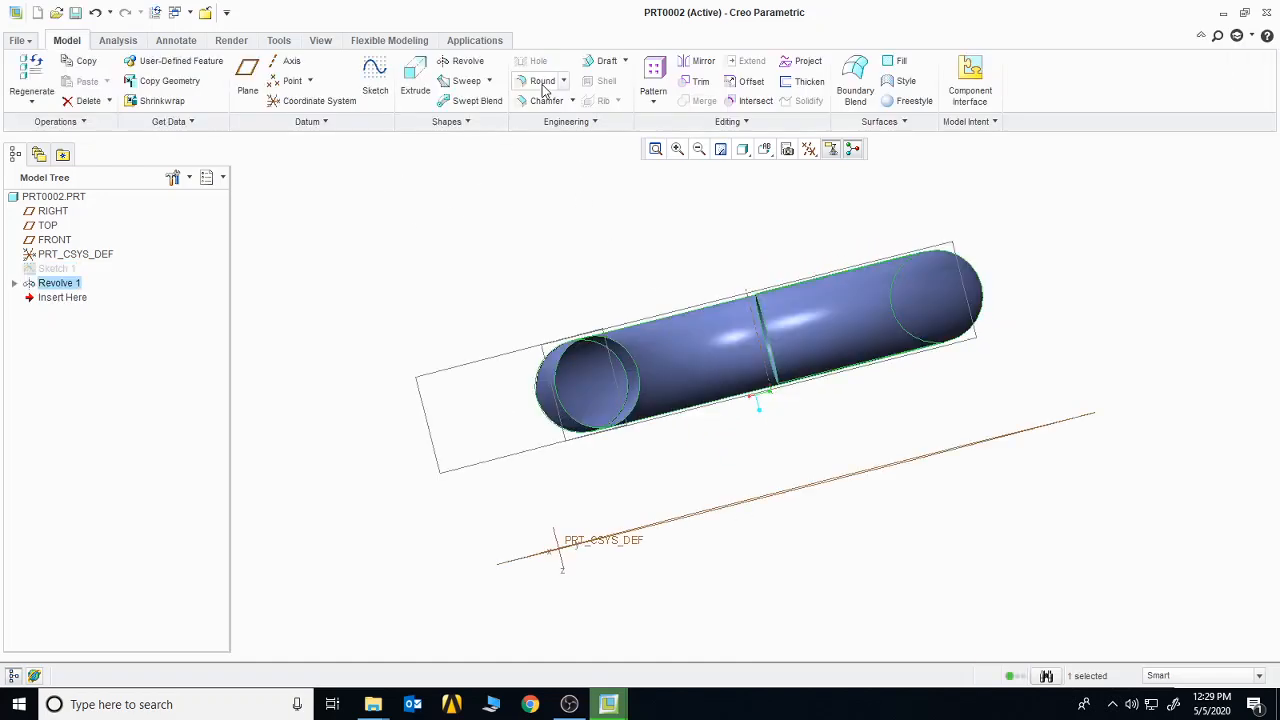
{"action": "right_click", "coordinate": [69, 288]}
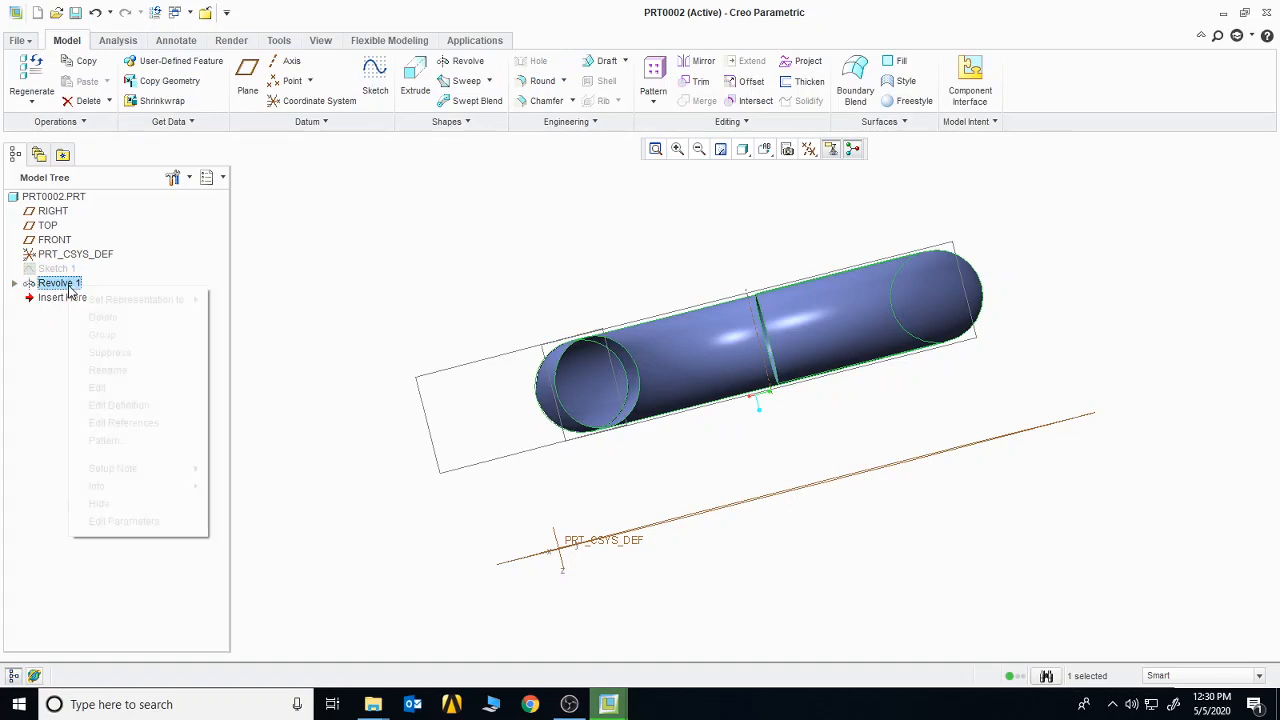
{"action": "left_click", "coordinate": [104, 318]}
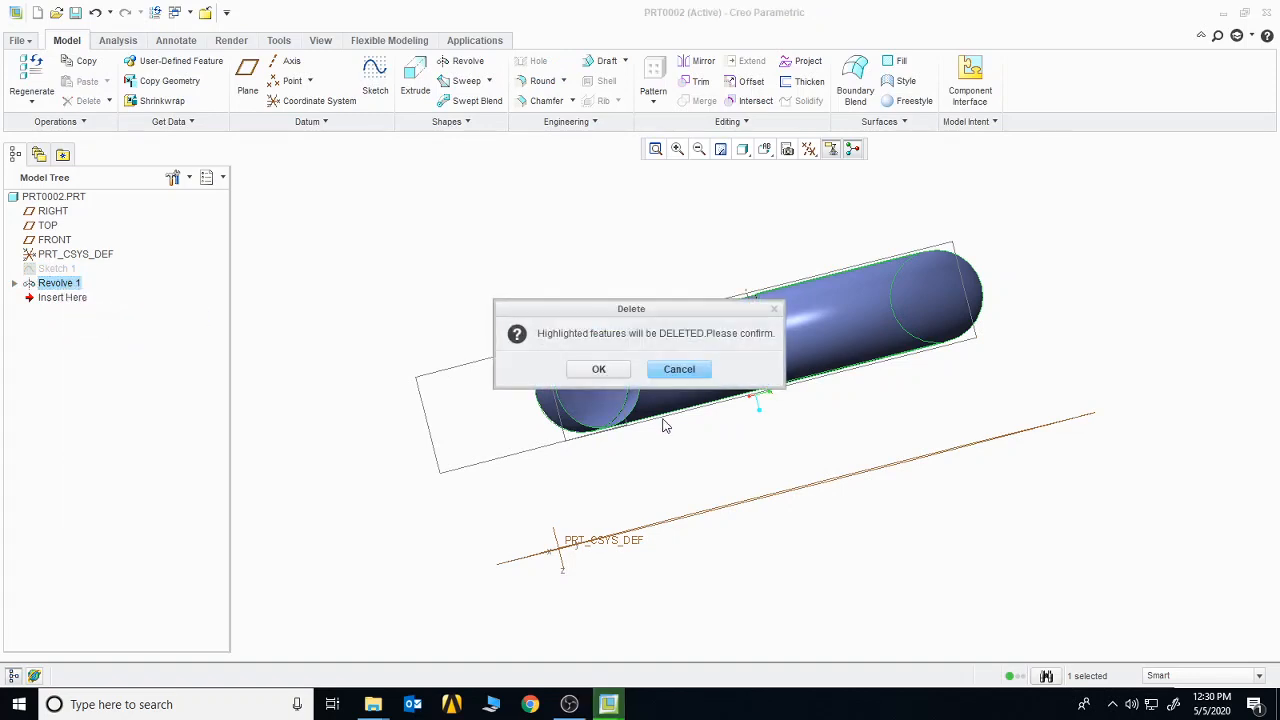
{"action": "left_click", "coordinate": [597, 368]}
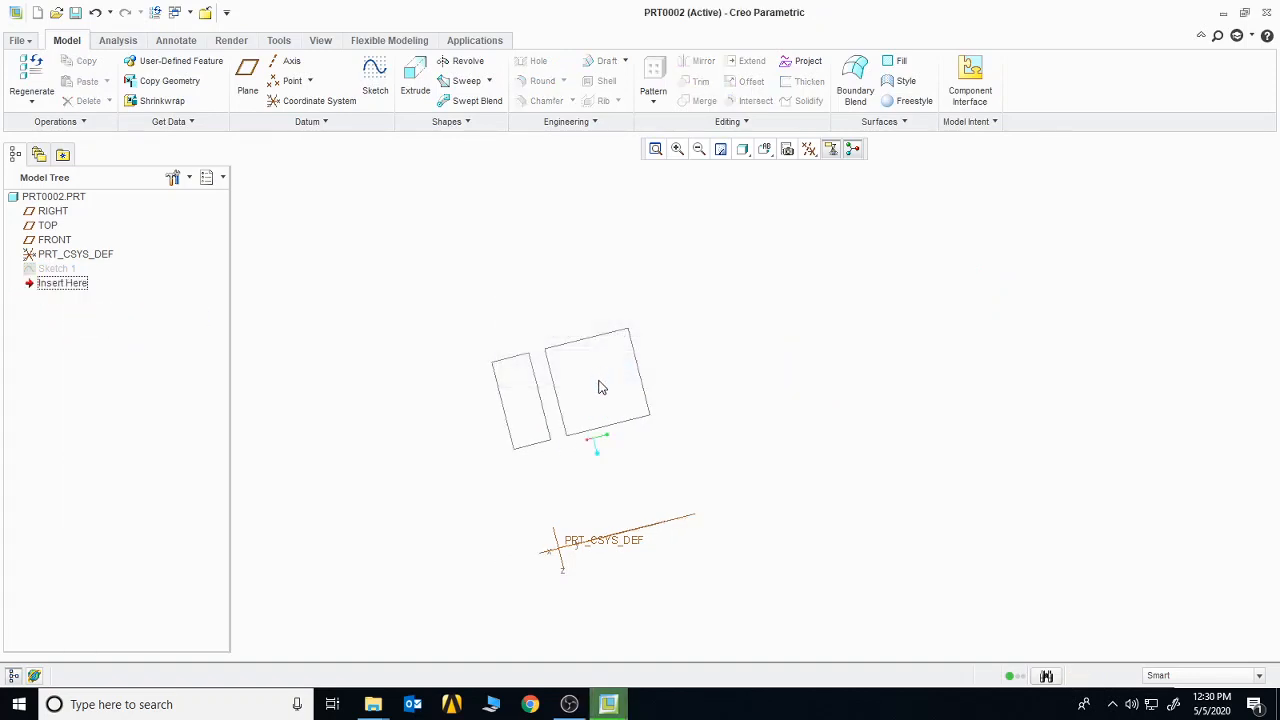
- Start a sketch on the RIGHT plane with TOP as reference and add a vertical centerline about 110.6 left of the vertical reference
{"action": "left_click", "coordinate": [375, 75]}
{"action": "left_click", "coordinate": [52, 211]}
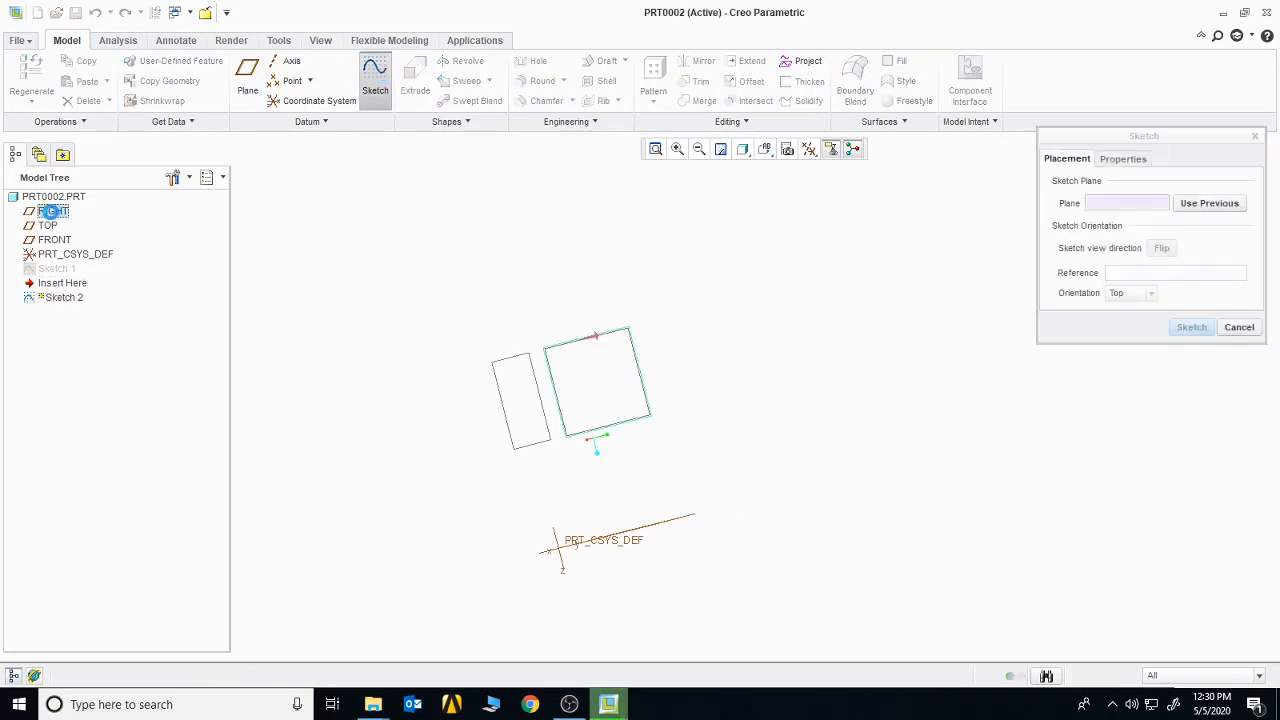
{"action": "left_click", "coordinate": [47, 225]}
{"action": "left_click", "coordinate": [1191, 327]}
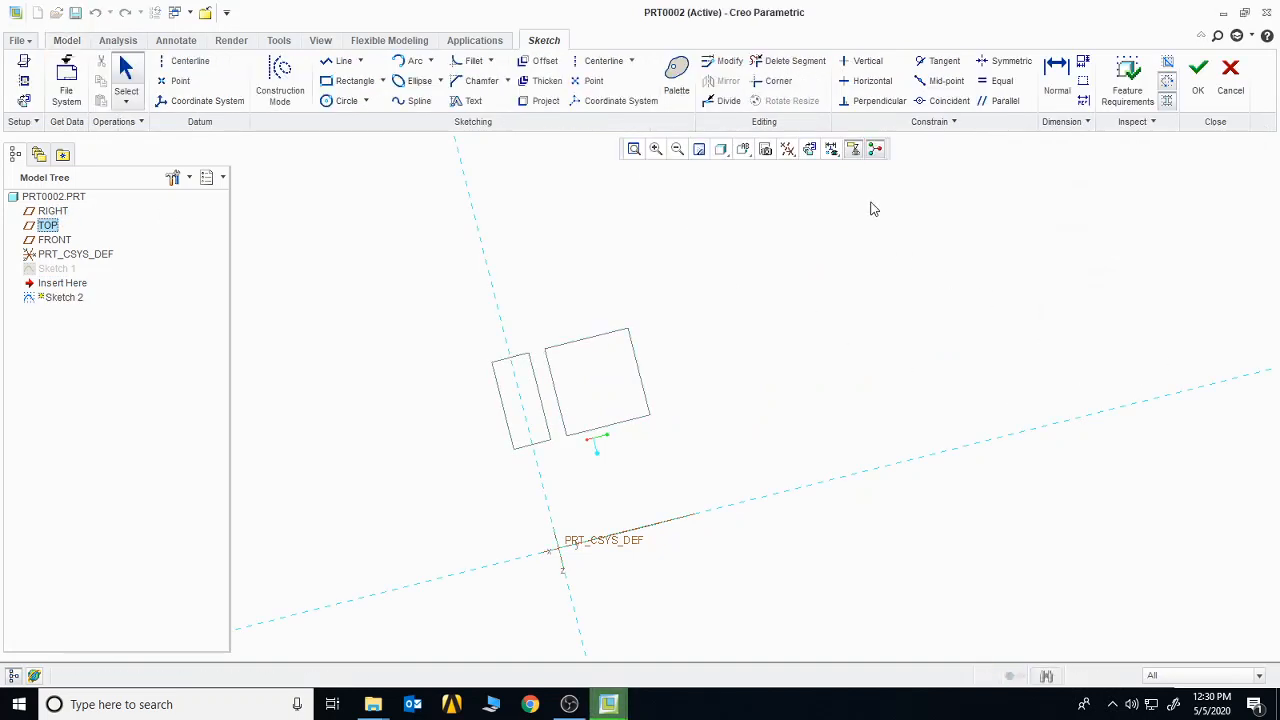
{"action": "left_click", "coordinate": [816, 155]}
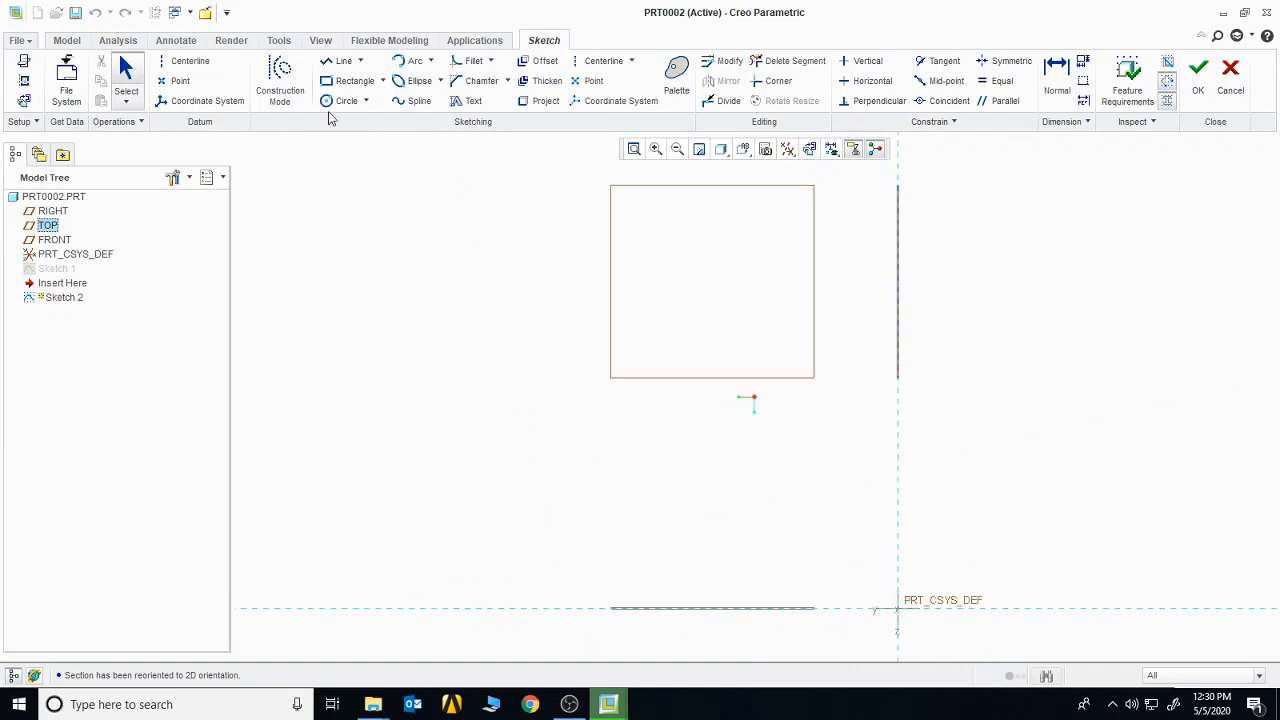
{"action": "left_click", "coordinate": [185, 61]}
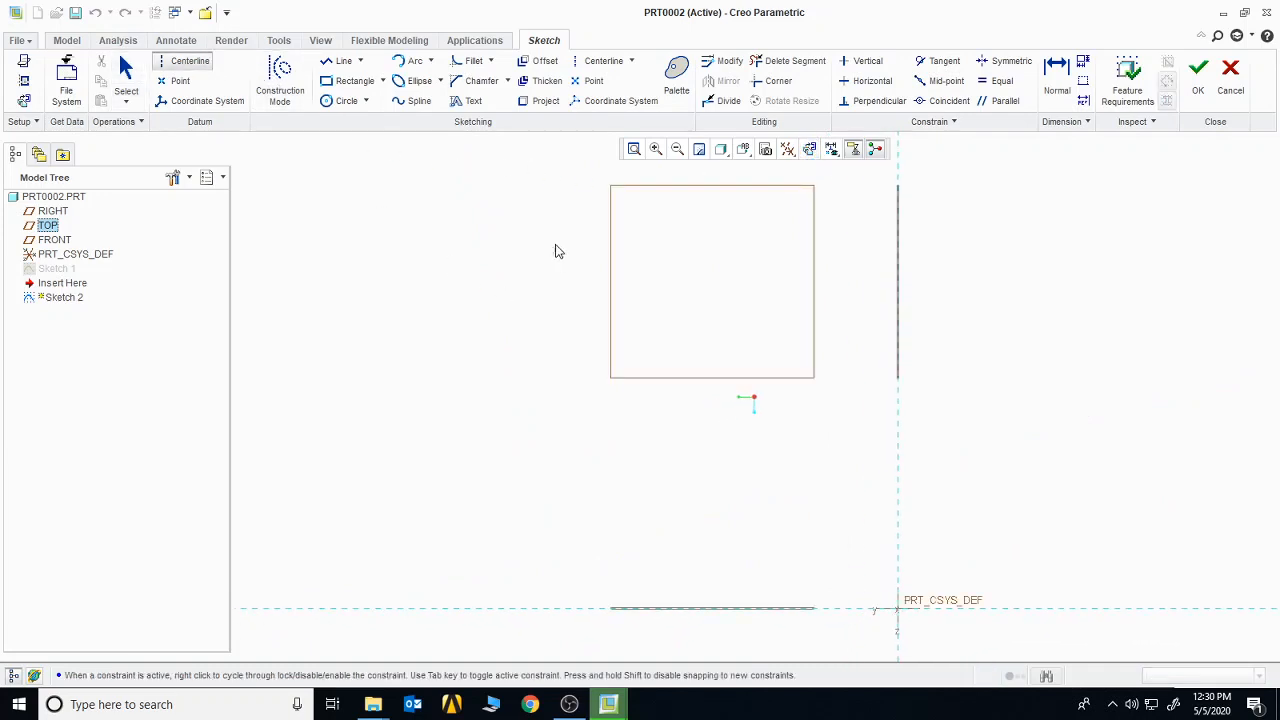
{"action": "left_click", "coordinate": [510, 558]}
{"action": "middle_click", "coordinate": [630, 547]}
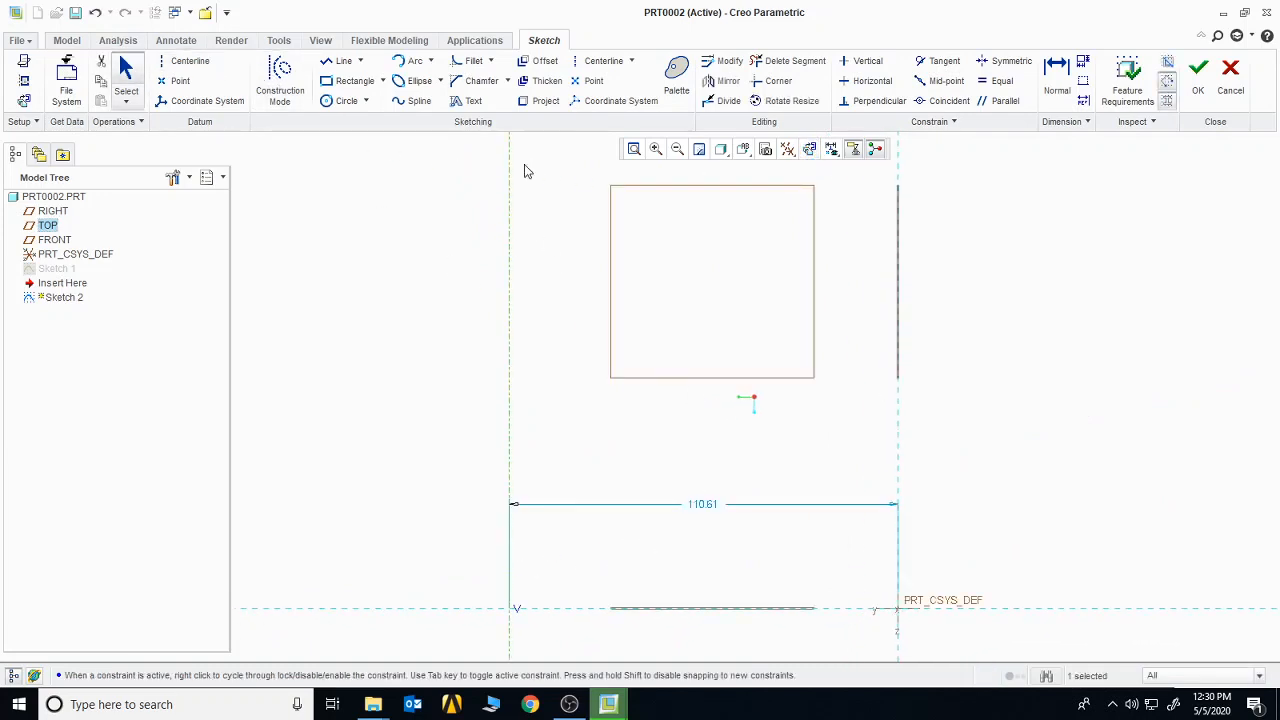
- From the centerline, sketch a stepped line chain with a top flange about 18 wide, a short neck and a middle flange about 39 beyond the neck
{"action": "left_click", "coordinate": [330, 62]}
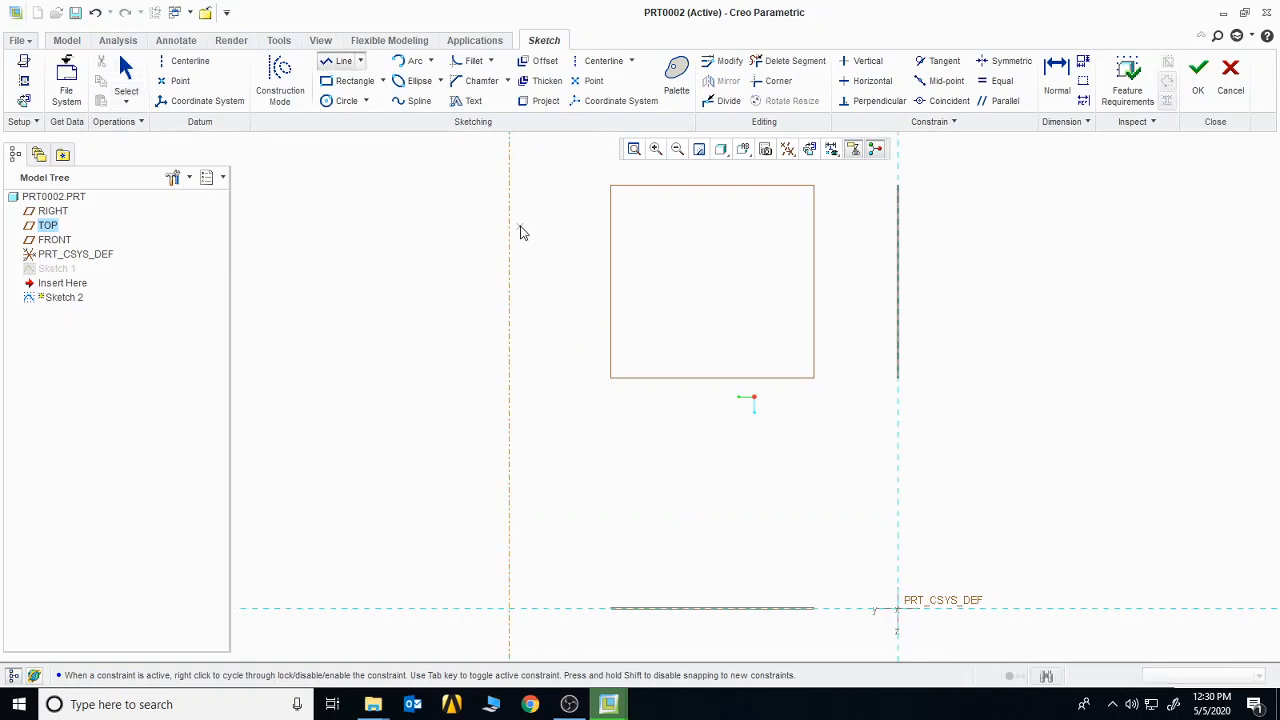
{"action": "left_click", "coordinate": [510, 227]}
{"action": "left_click", "coordinate": [574, 227]}
{"action": "left_click", "coordinate": [574, 252]}
{"action": "left_click", "coordinate": [527, 252]}
{"action": "left_click", "coordinate": [527, 279]}
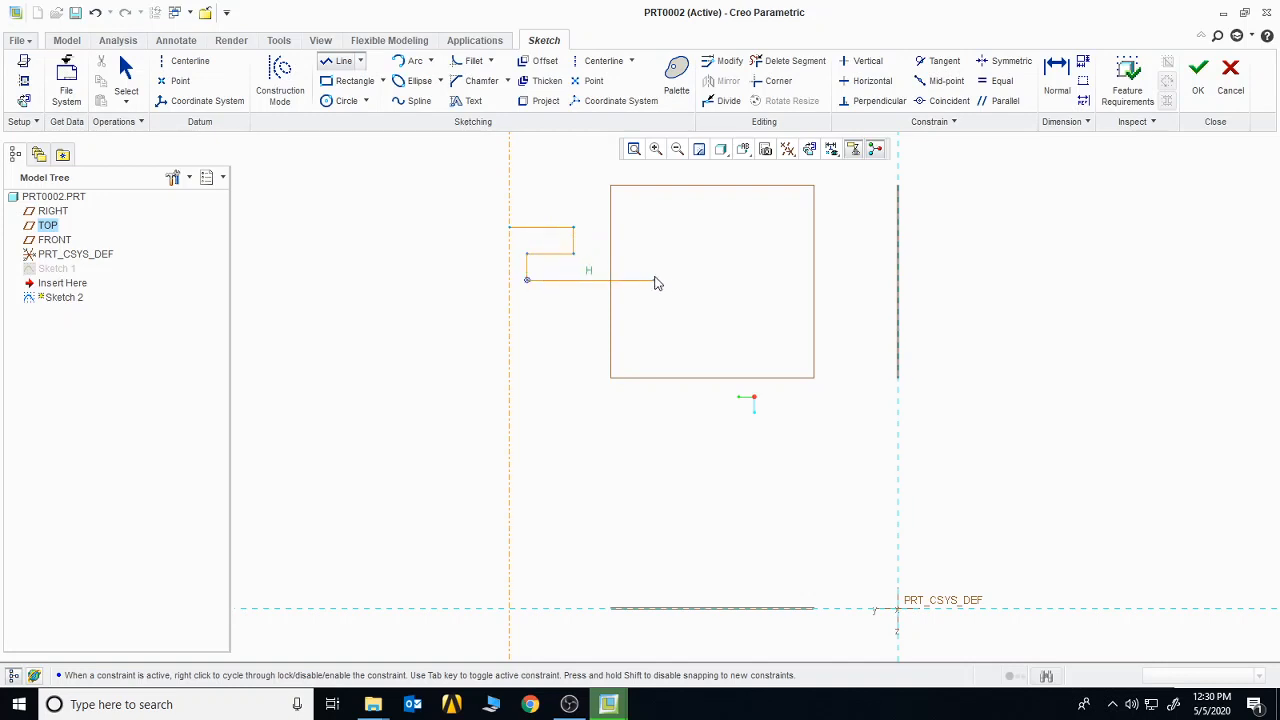
{"action": "left_click", "coordinate": [663, 280]}
{"action": "left_click", "coordinate": [663, 306]}
{"action": "left_click", "coordinate": [527, 306]}
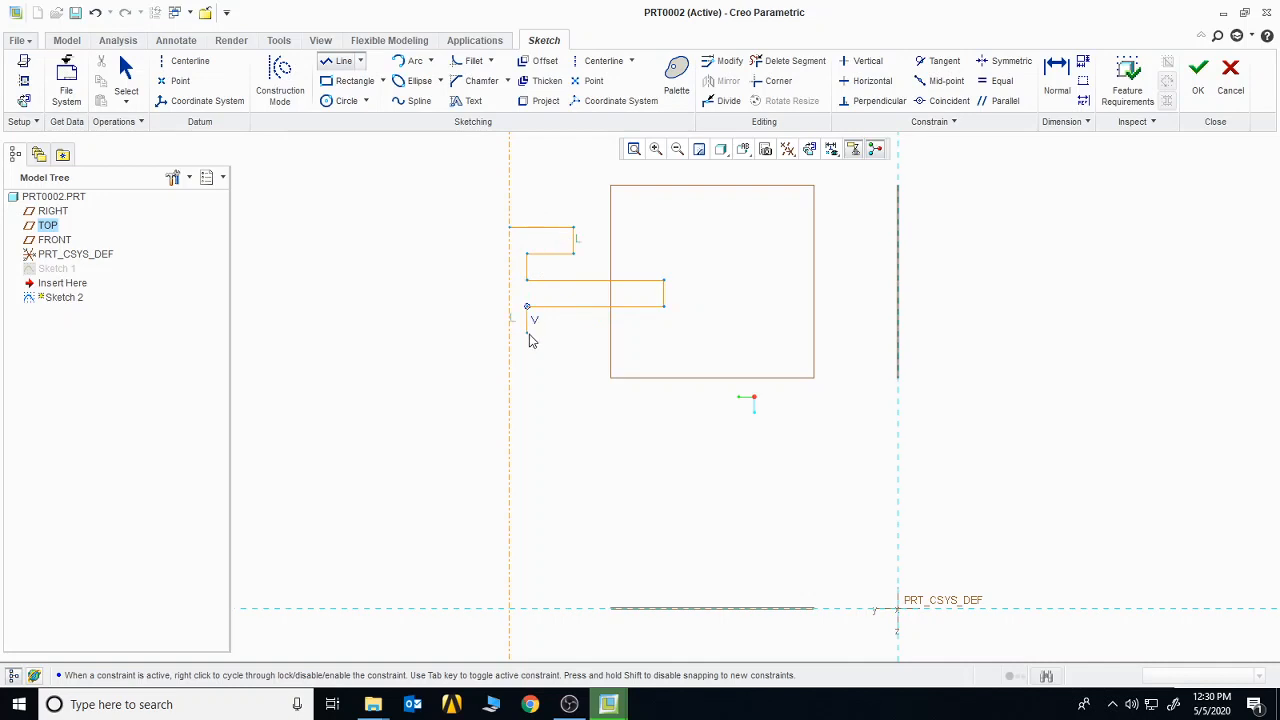
- Close the profile along the centerline with a lower neck about 30 long and a base flange about 21 beyond it, and complete the sketch
{"action": "left_click", "coordinate": [528, 411]}
{"action": "left_click", "coordinate": [601, 411]}
{"action": "left_click", "coordinate": [601, 443]}
{"action": "left_click", "coordinate": [509, 443]}
{"action": "left_click", "coordinate": [509, 228]}
{"action": "middle_click", "coordinate": [740, 380]}
{"action": "middle_click", "coordinate": [740, 393]}
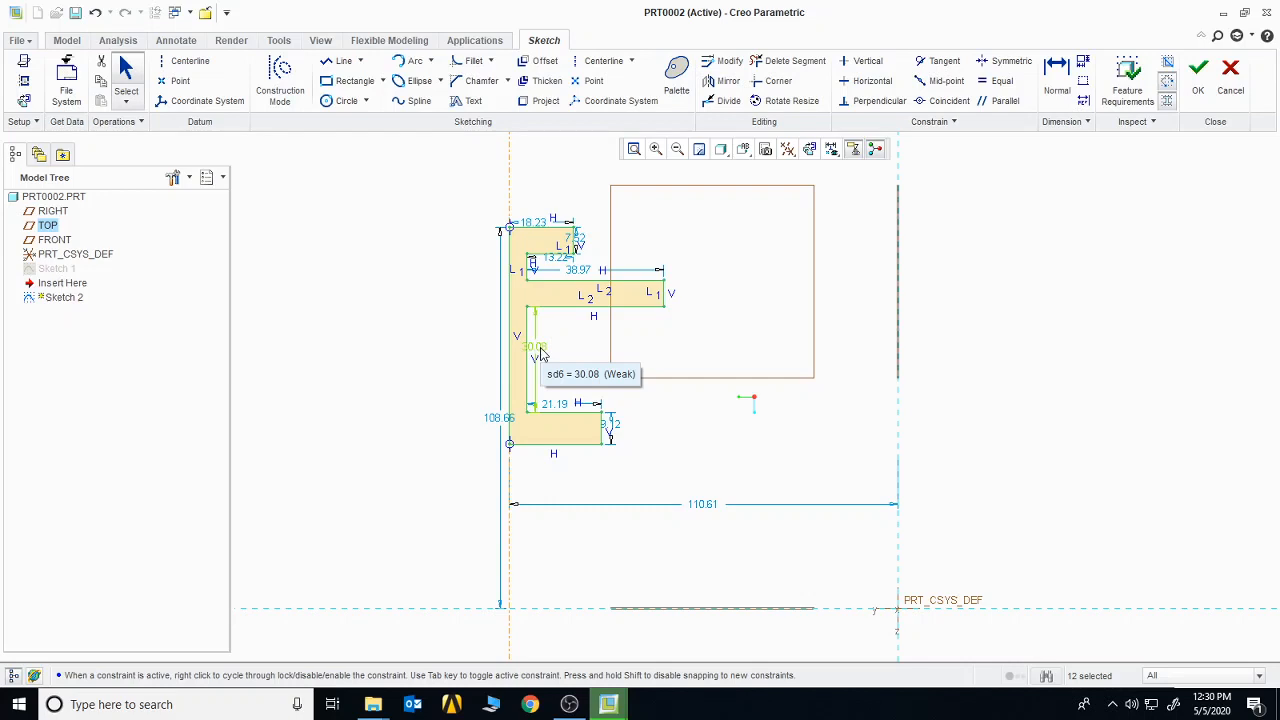
{"action": "left_click", "coordinate": [1198, 72]}
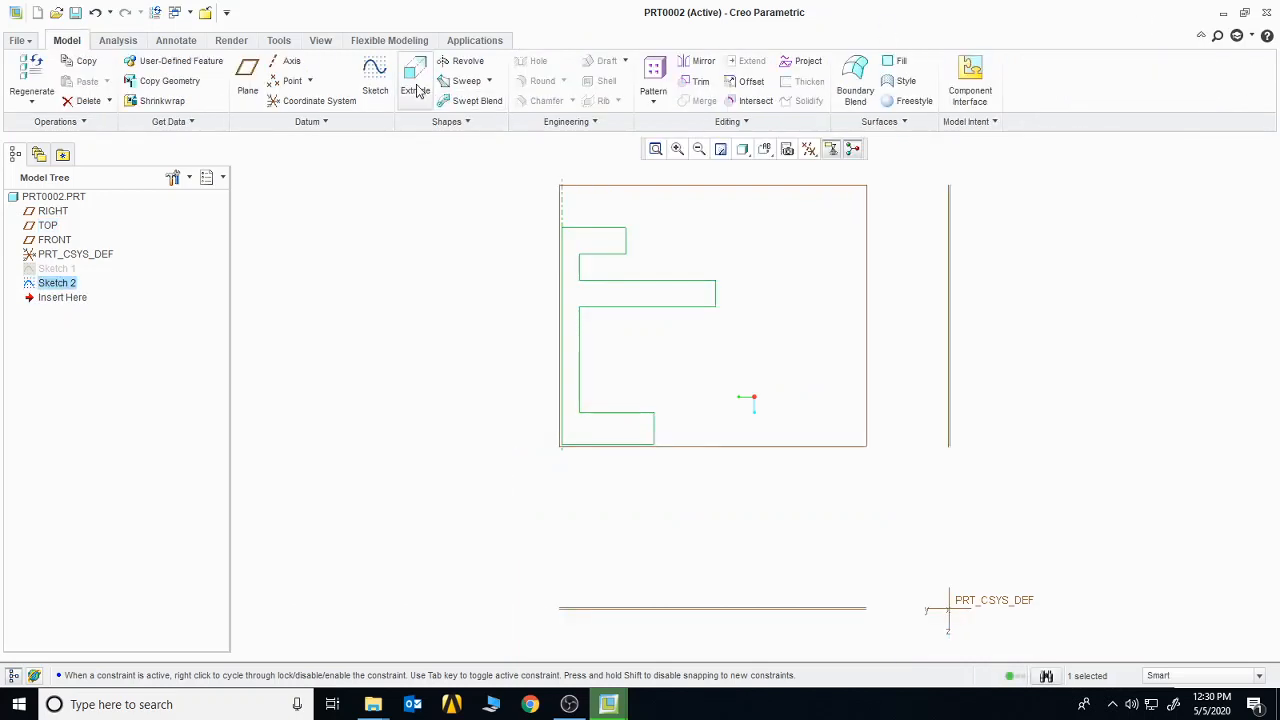
- Revolve the stepped profile as a solid about its internal centerline through 308 degrees and accept the feature
{"action": "left_click", "coordinate": [460, 61]}
{"action": "middle_click_drag", "start_coordinate": [714, 243], "coordinate": [710, 281]}
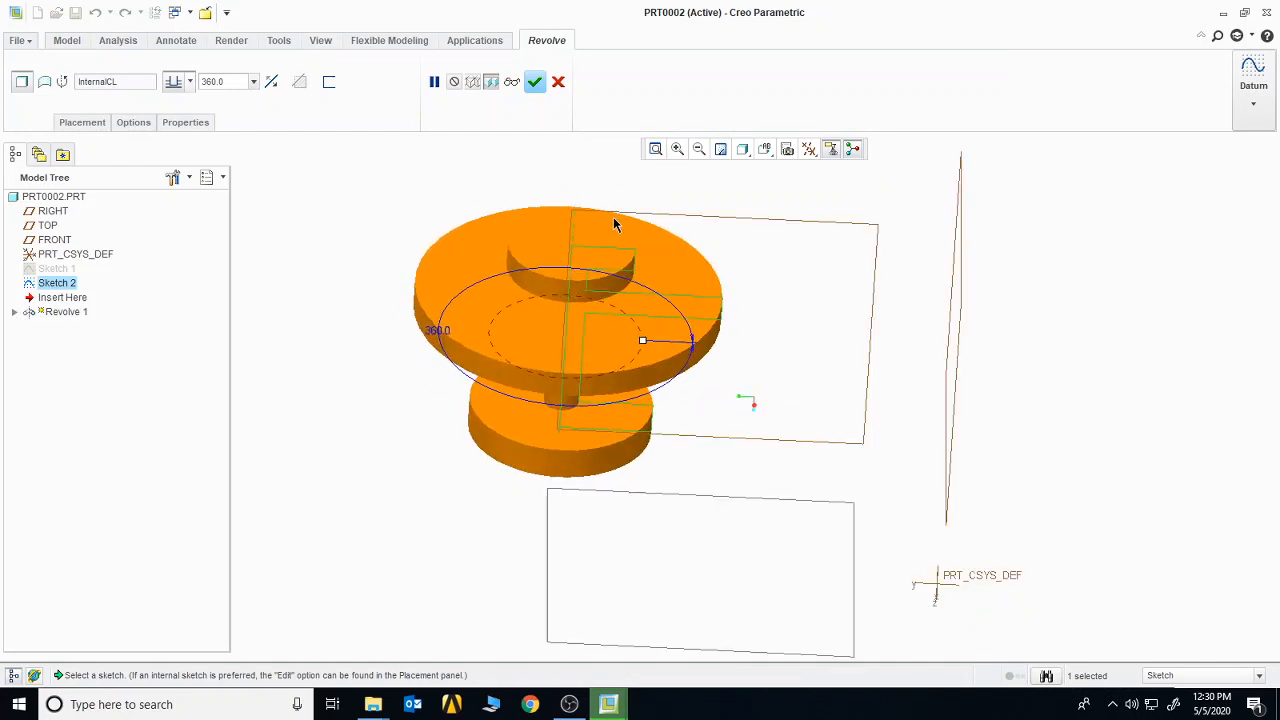
{"action": "left_click_drag", "start_coordinate": [643, 341], "coordinate": [616, 318]}
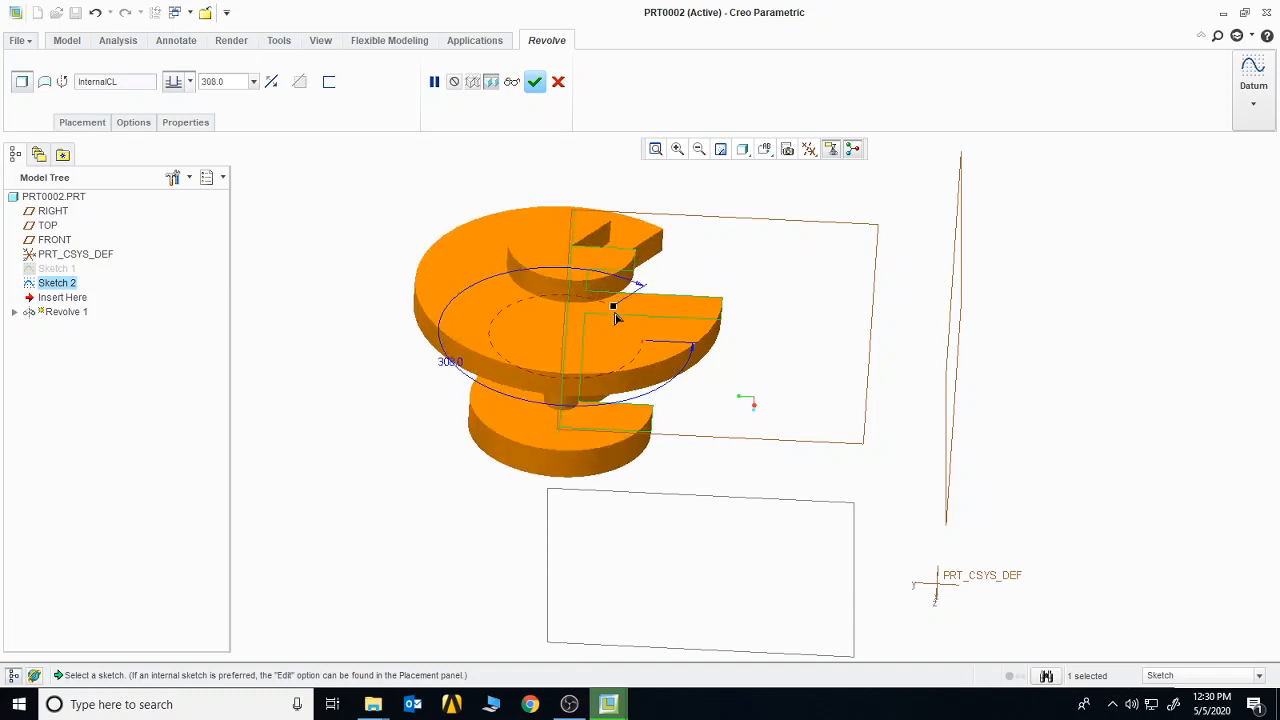
{"action": "left_click", "coordinate": [535, 82]}
{"action": "middle_click_drag", "start_coordinate": [917, 349], "coordinate": [814, 340]}
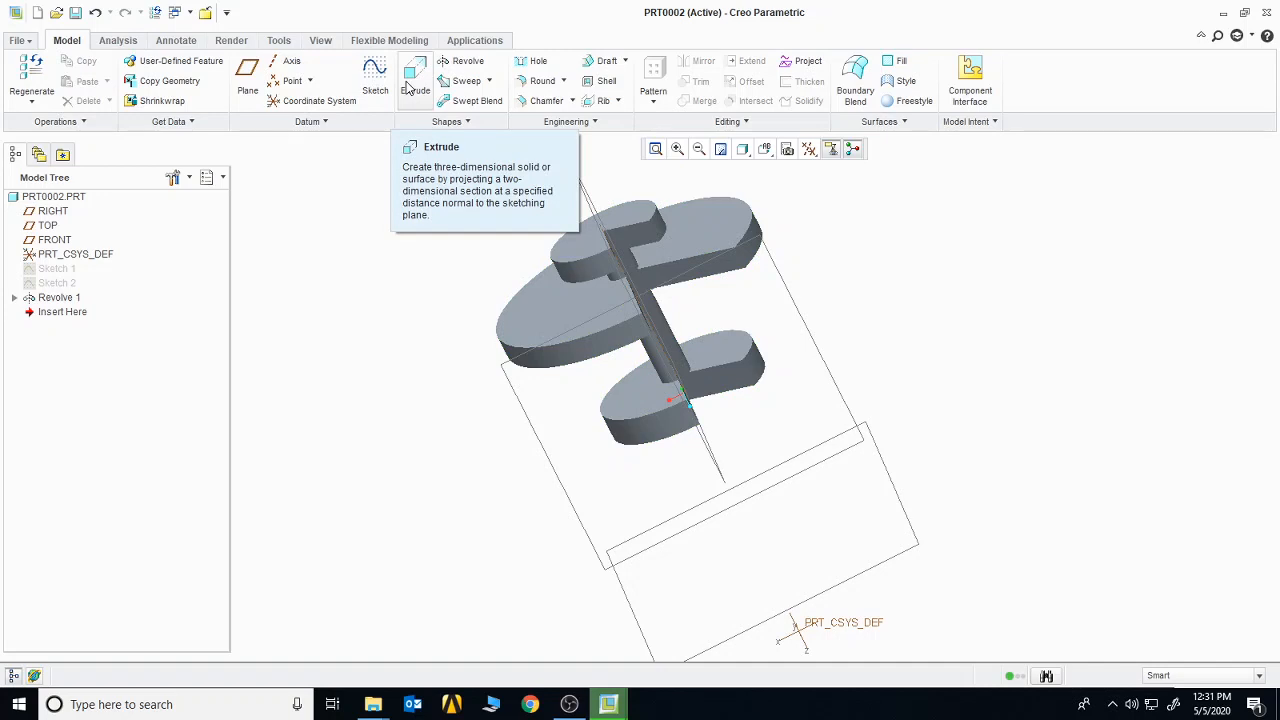
- Delete the solid revolve of the stepped profile from the part
{"action": "left_click", "coordinate": [57, 300]}
{"action": "right_click", "coordinate": [57, 300]}
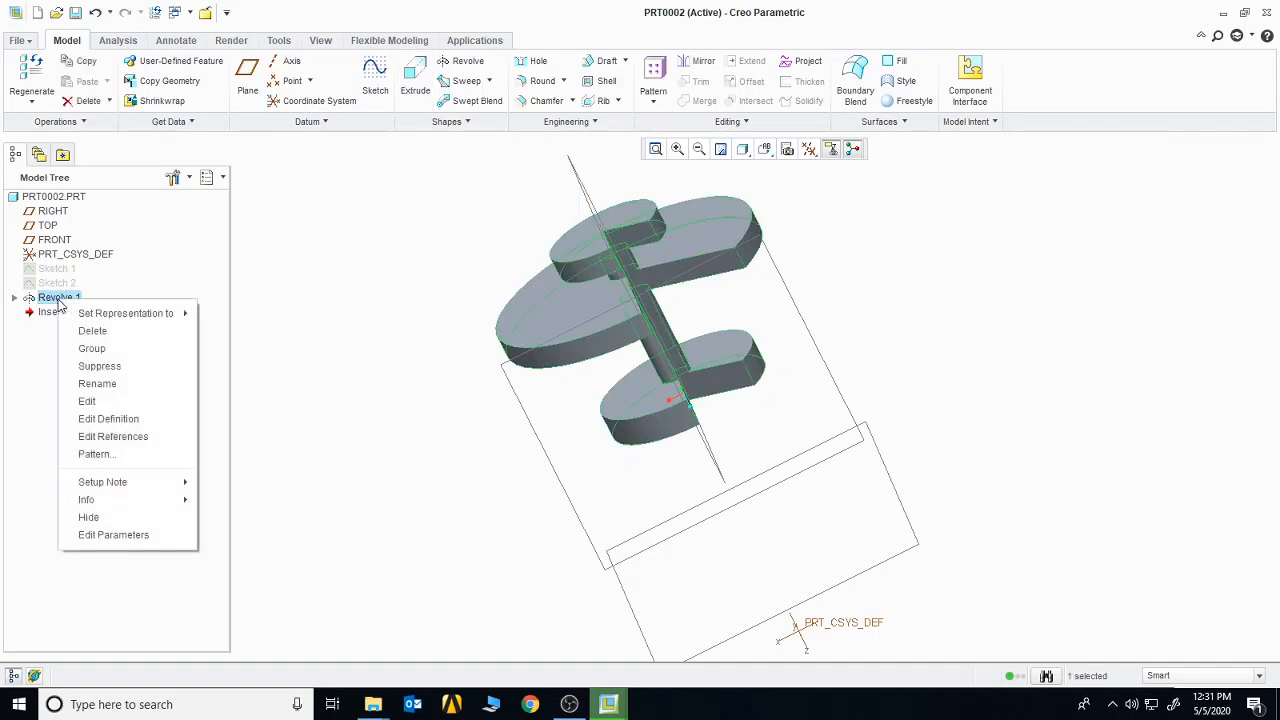
{"action": "left_click", "coordinate": [100, 331]}
{"action": "left_click", "coordinate": [592, 370]}
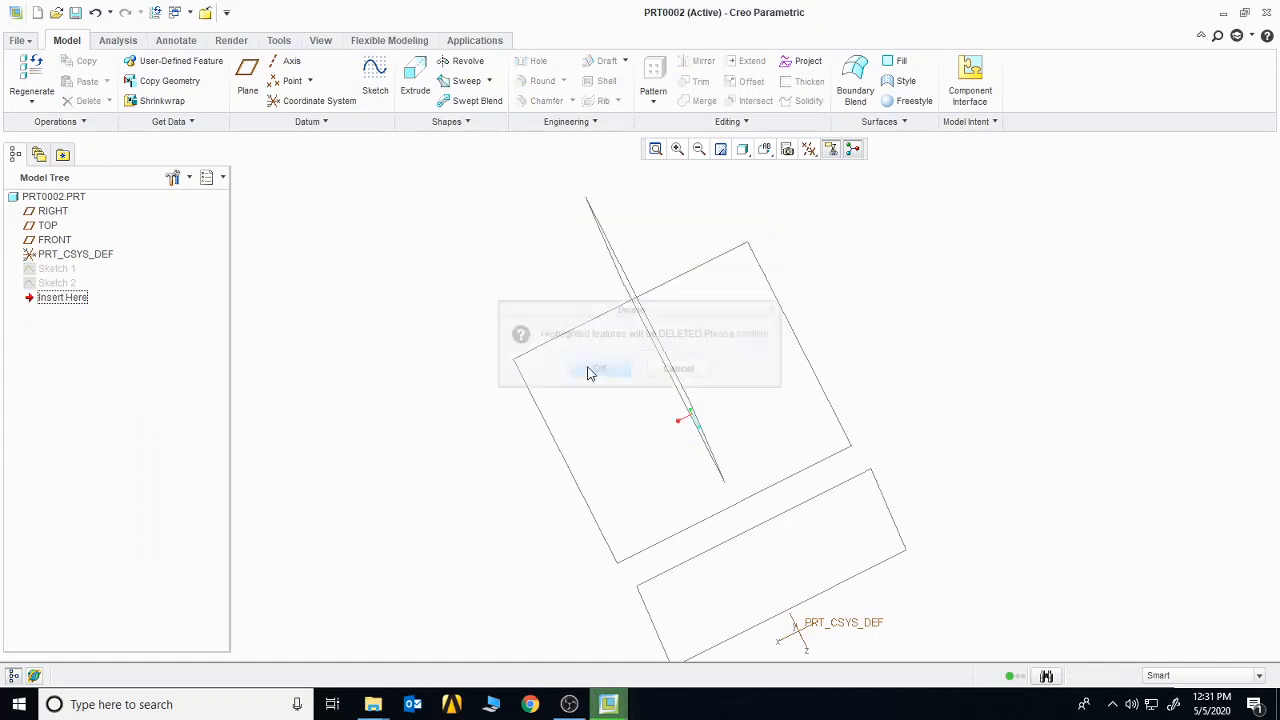
- Sketch a rectangle on the RIGHT plane, left of the vertical reference and above the horizontal one, and complete the sketch
{"action": "left_click", "coordinate": [377, 86]}
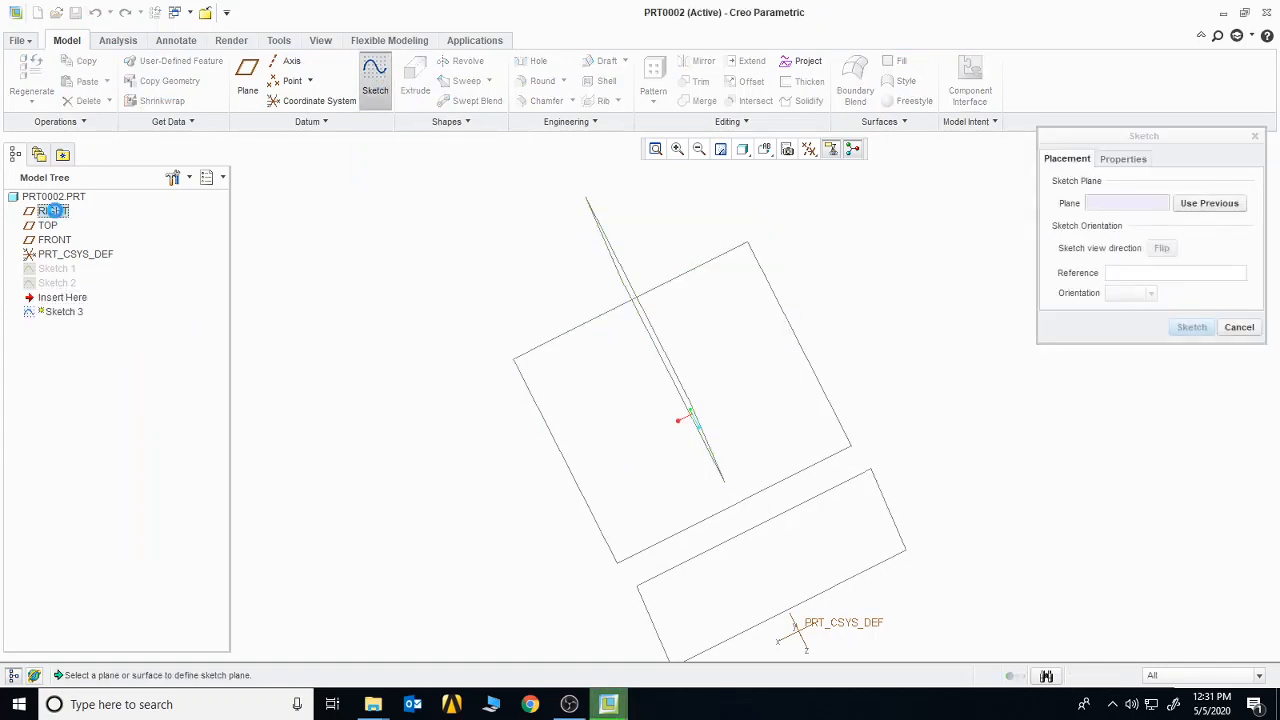
{"action": "left_click", "coordinate": [52, 211]}
{"action": "left_click", "coordinate": [1204, 329]}
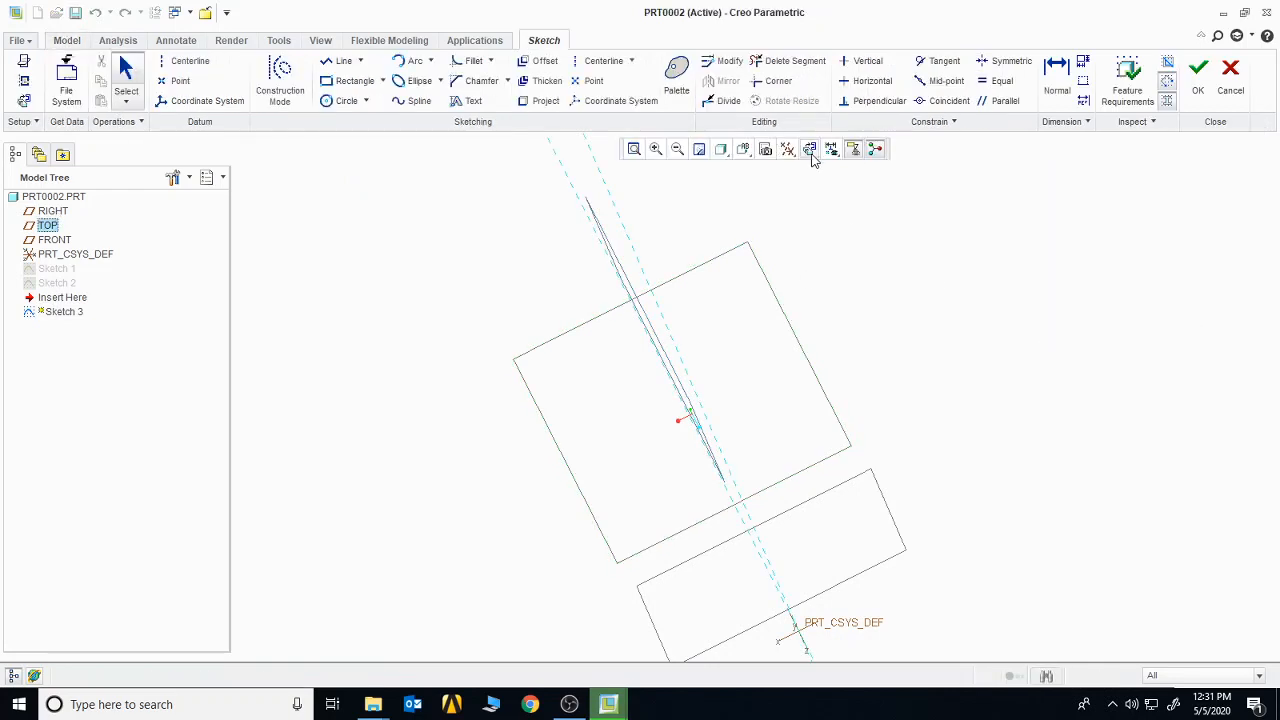
{"action": "left_click", "coordinate": [810, 150]}
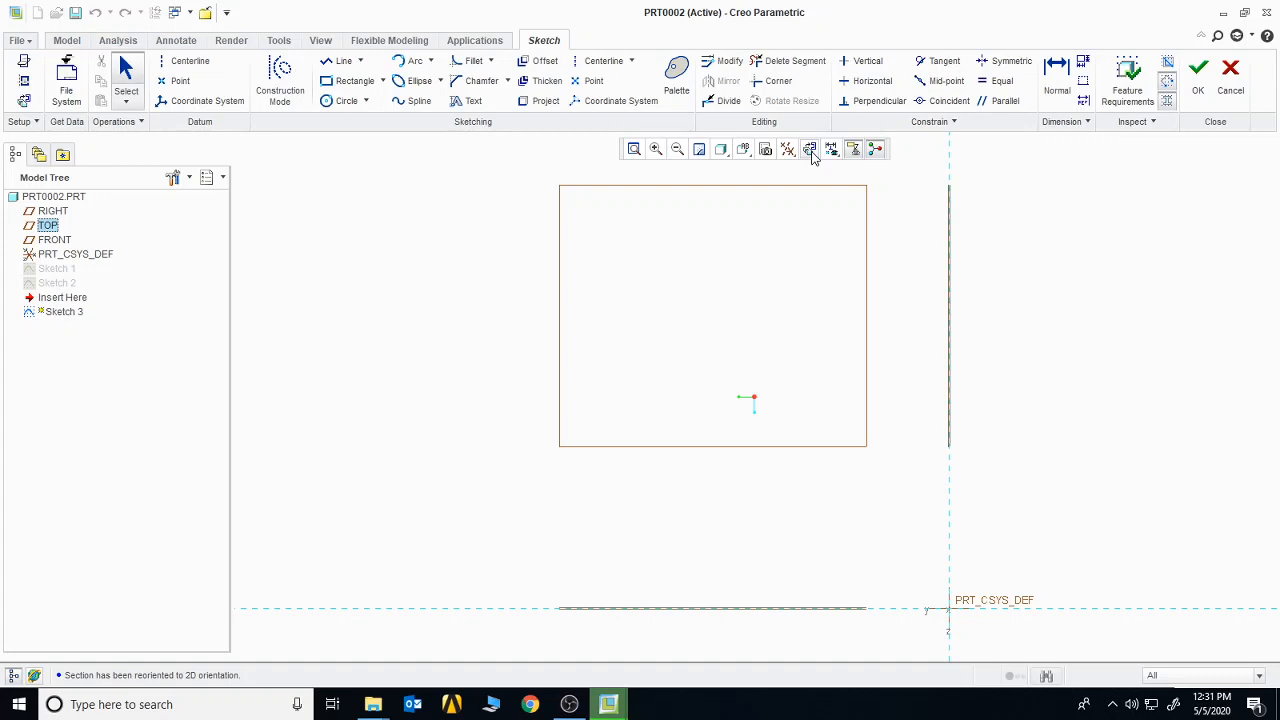
{"action": "left_click", "coordinate": [352, 81]}
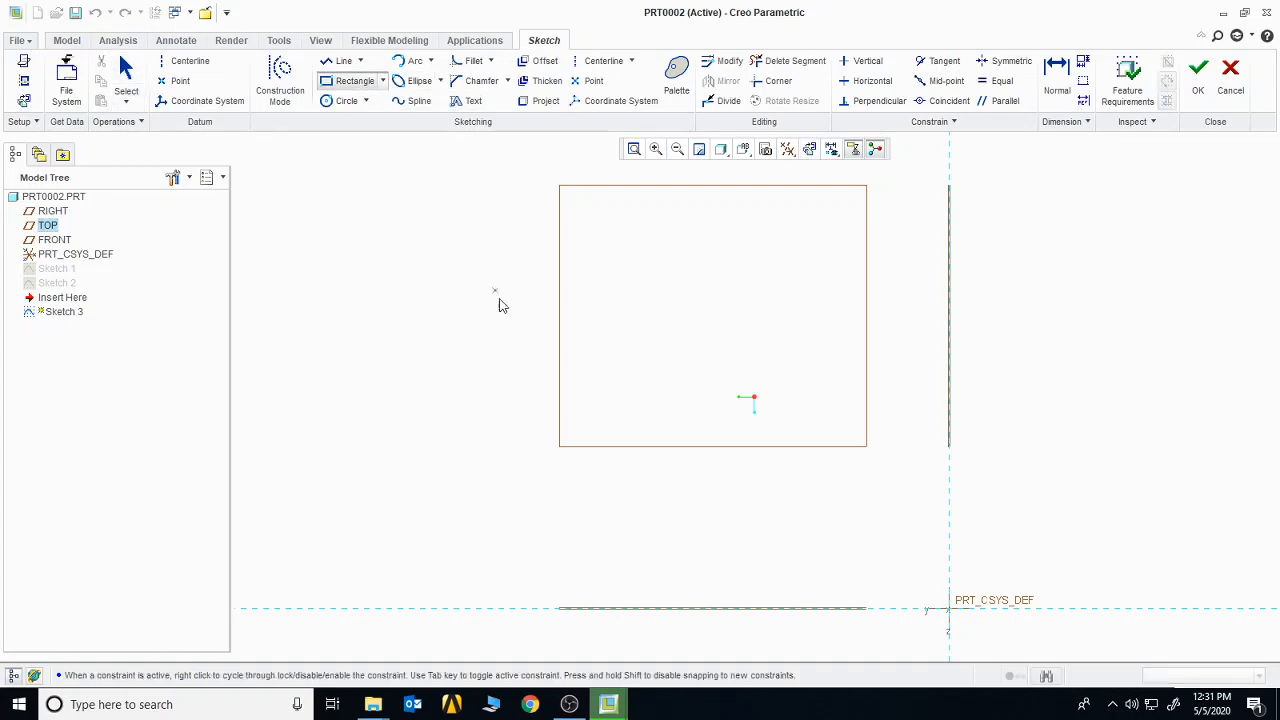
{"action": "left_click", "coordinate": [446, 279]}
{"action": "left_click", "coordinate": [849, 508]}
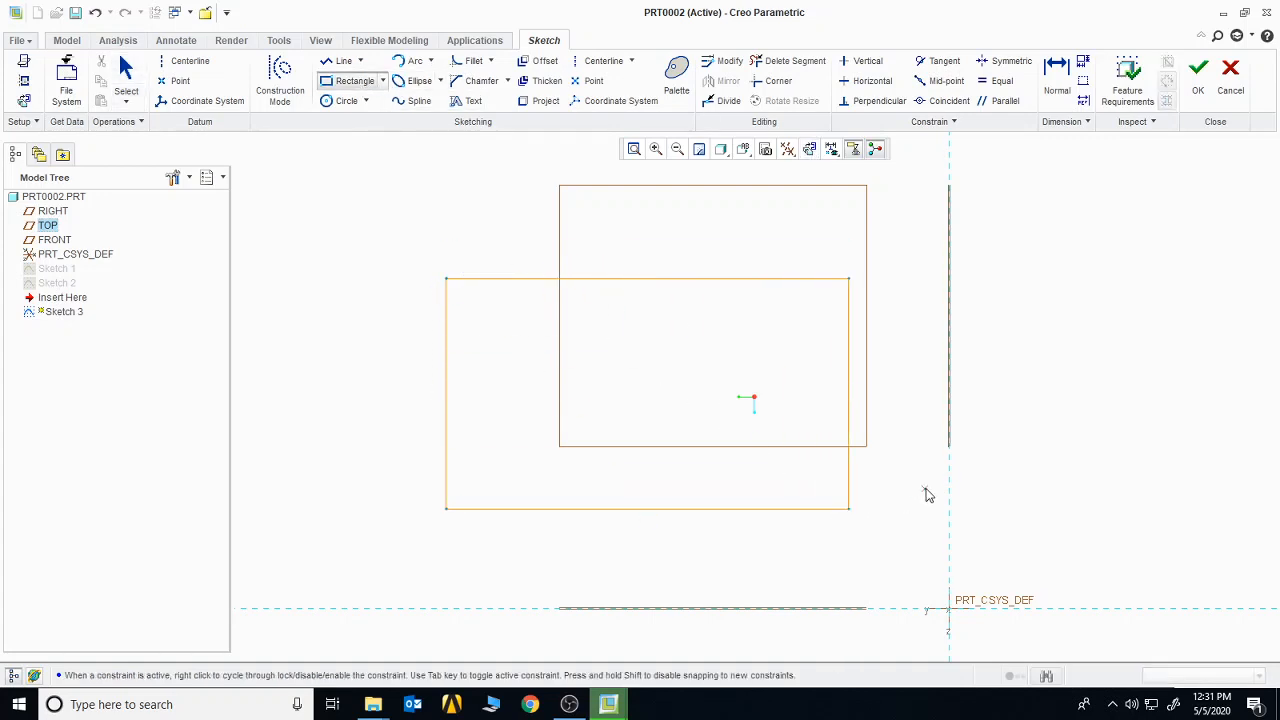
{"action": "middle_click", "coordinate": [926, 494]}
{"action": "left_click", "coordinate": [1198, 72]}
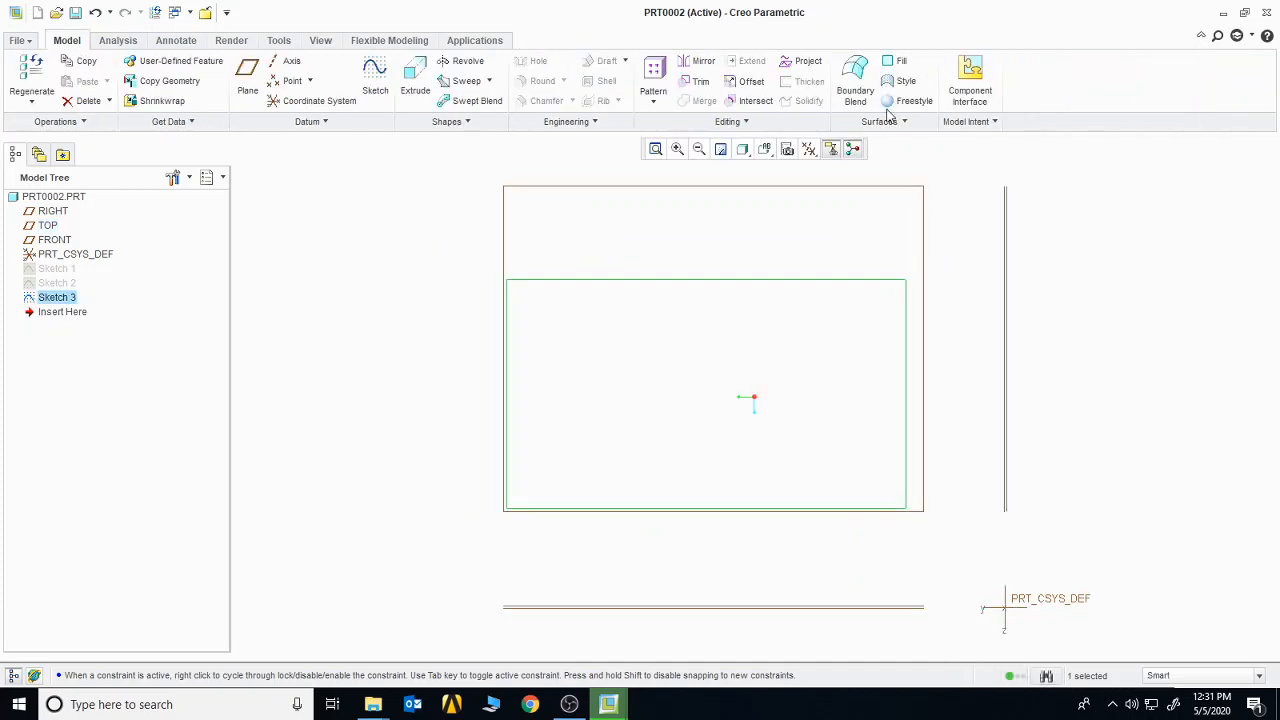
- Extrude the rectangle sketch as a solid with a depth of 111
{"action": "left_click", "coordinate": [415, 80]}
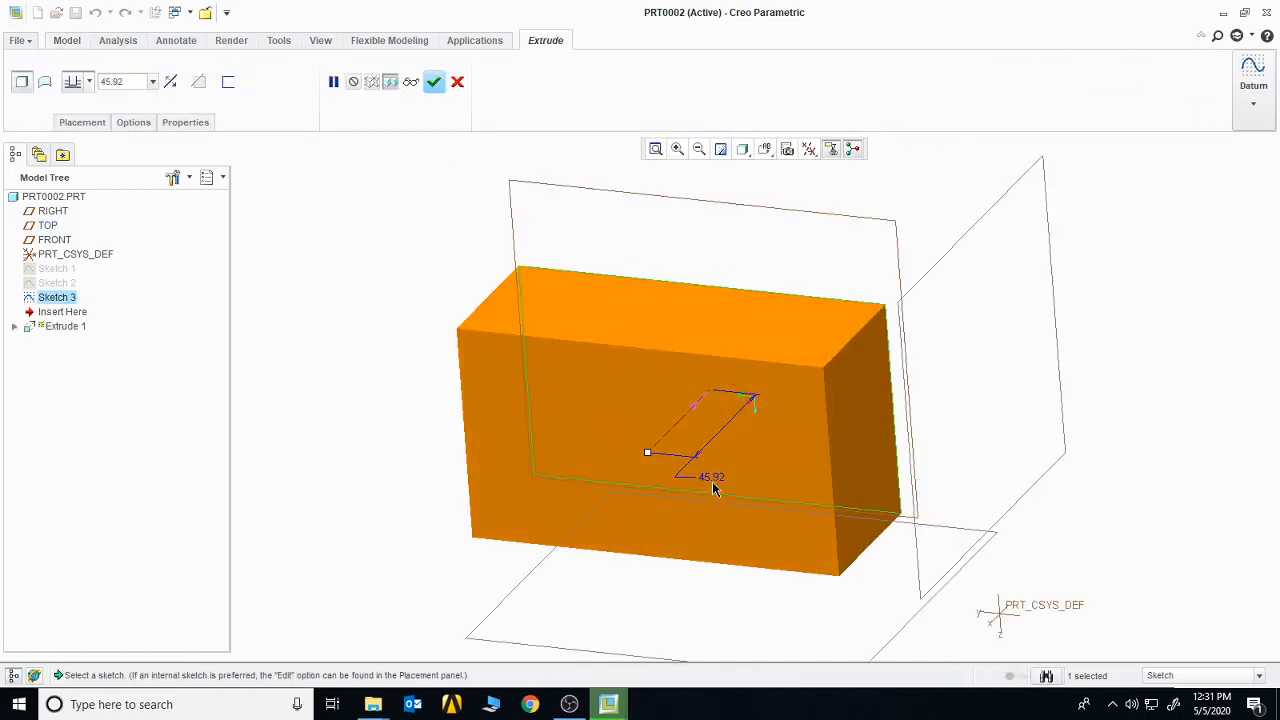
{"action": "double_click", "coordinate": [712, 477]}
{"action": "type", "text": "111"}
{"action": "key", "text": "Return"}
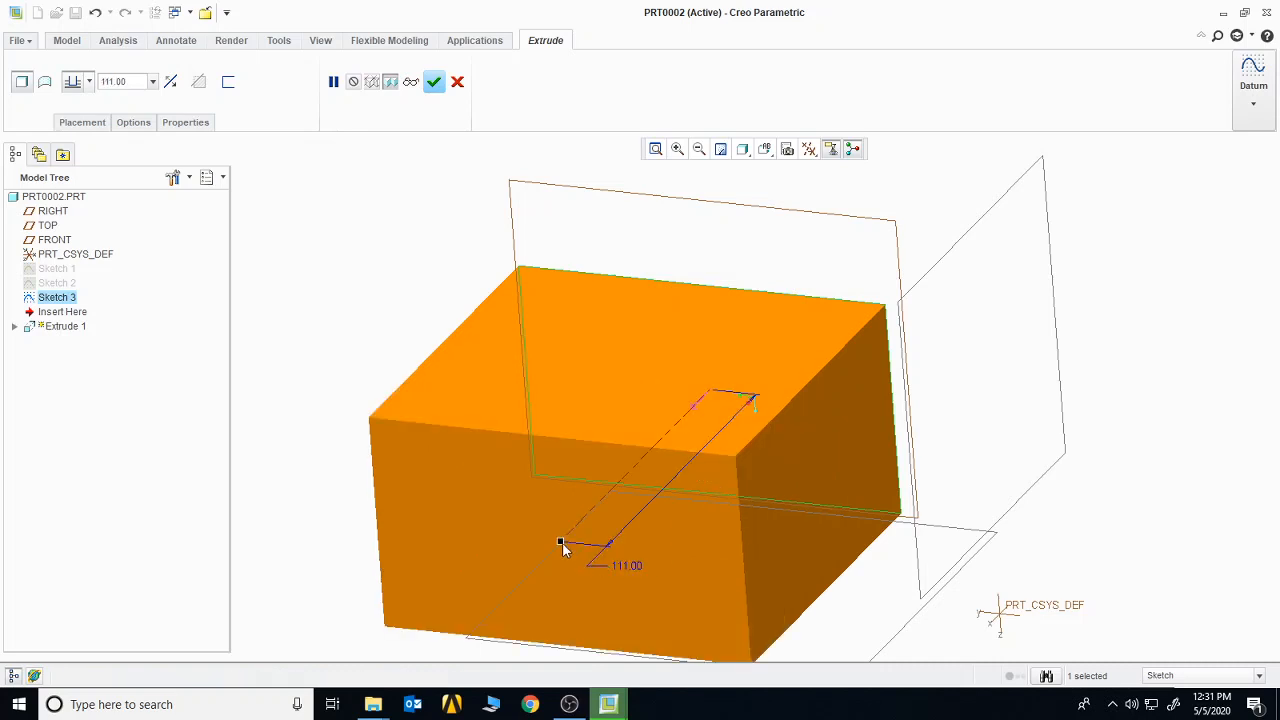
- Extend the extrusion depth to about 214.94 and accept the block
{"action": "left_click_drag", "start_coordinate": [560, 542], "coordinate": [385, 675]}
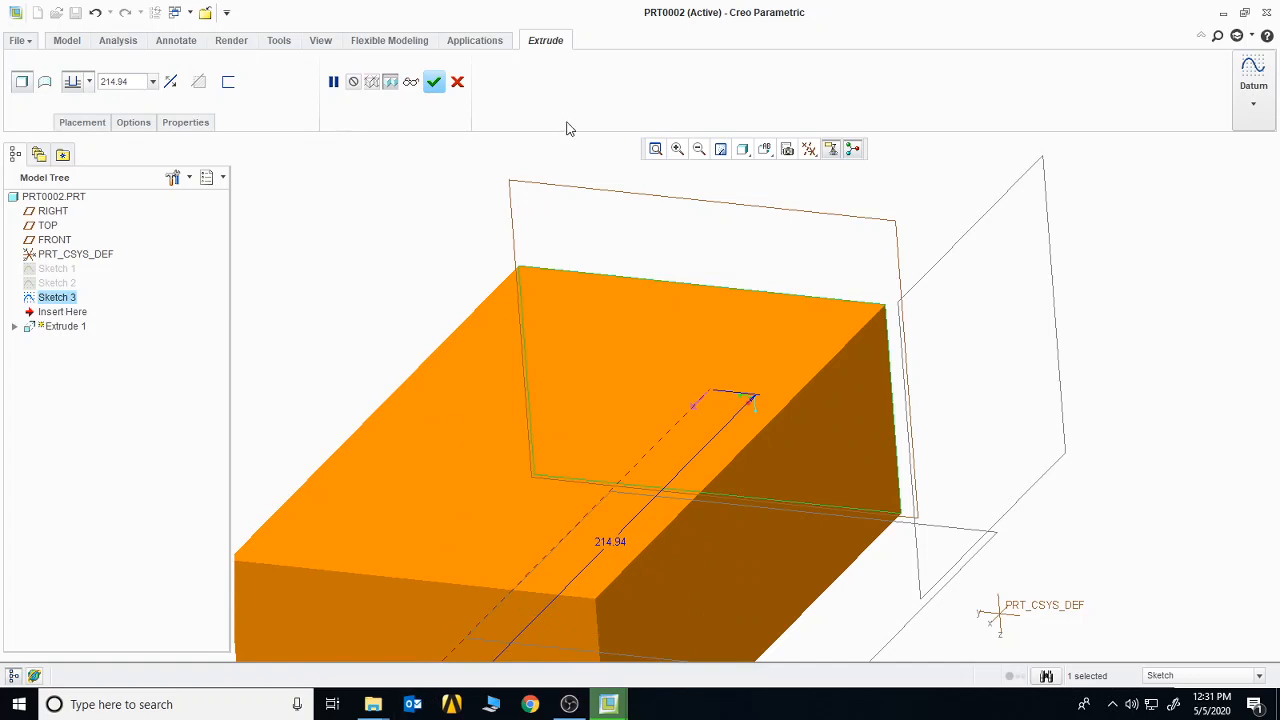
{"action": "left_click", "coordinate": [434, 82]}
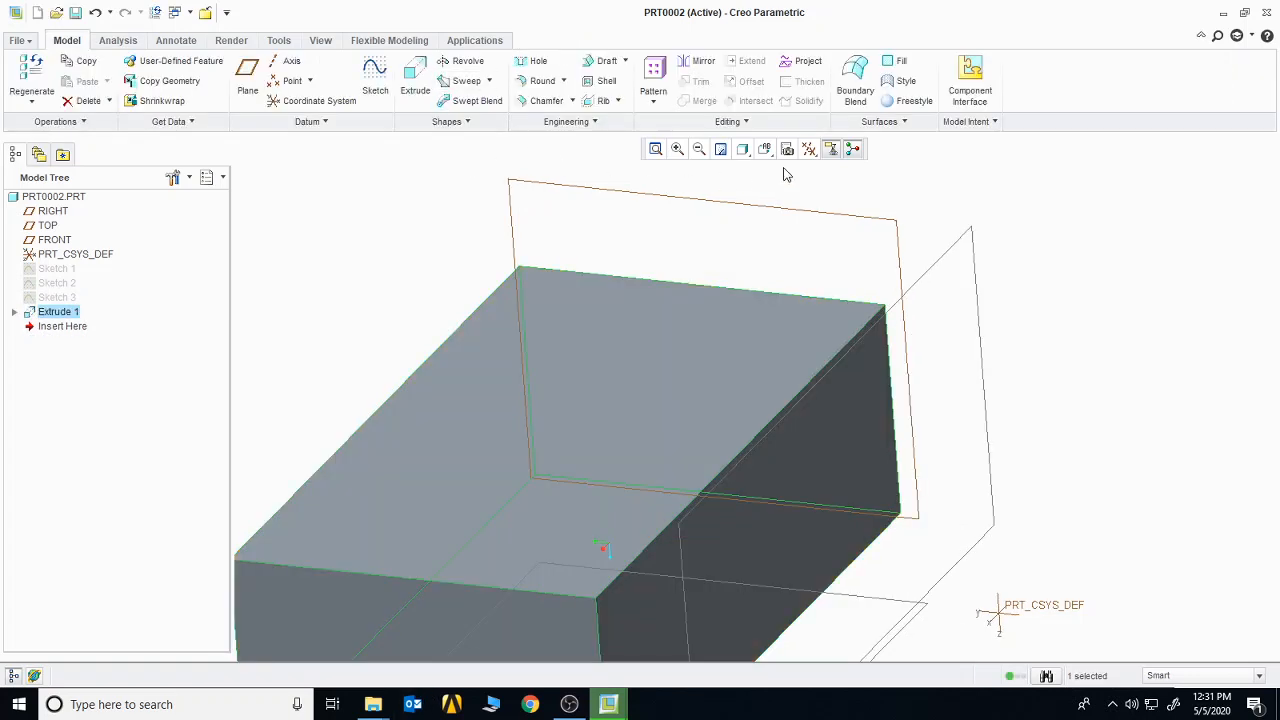
{"action": "mouse_move", "coordinate": [785, 175]}
{"action": "middle_mouse_down"}
{"action": "mouse_move", "coordinate": [786, 191]}
{"action": "mouse_move", "coordinate": [786, 177]}
{"action": "mouse_move", "coordinate": [897, 155]}
{"action": "mouse_move", "coordinate": [894, 200]}
{"action": "middle_mouse_up"}
{"action": "left_click", "coordinate": [655, 149]}
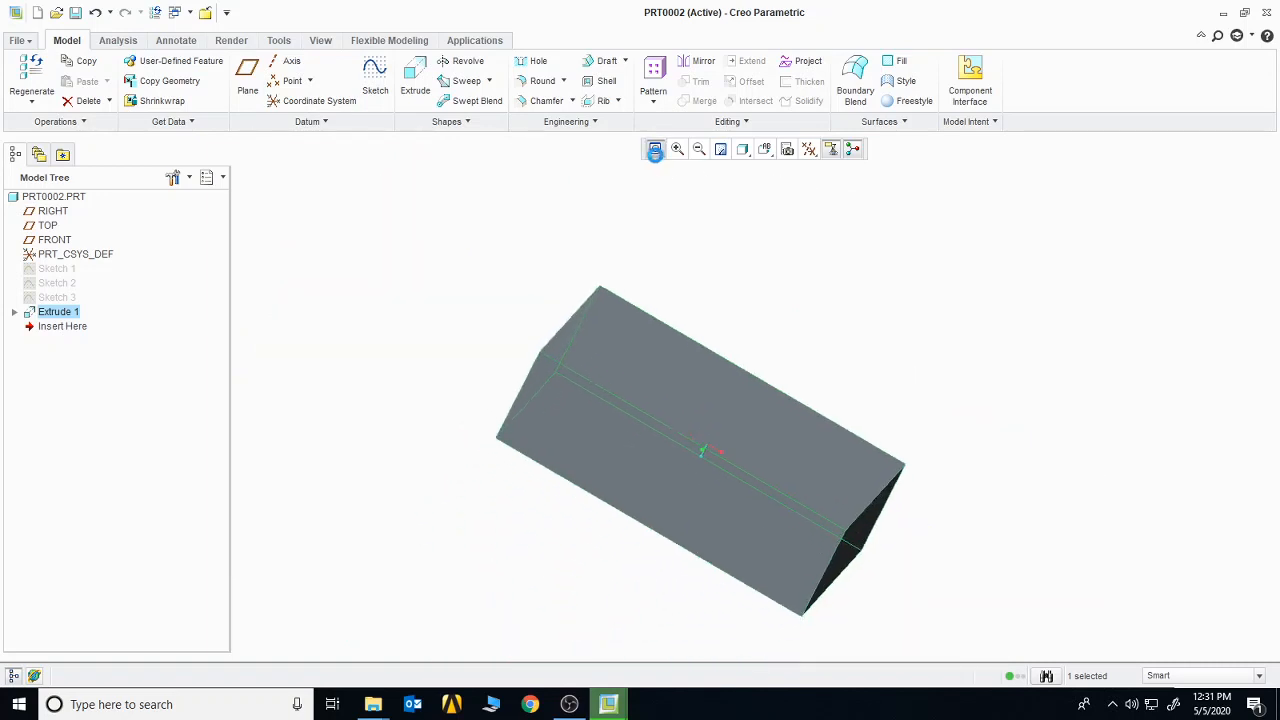
{"action": "middle_click_drag", "start_coordinate": [781, 227], "coordinate": [764, 262]}
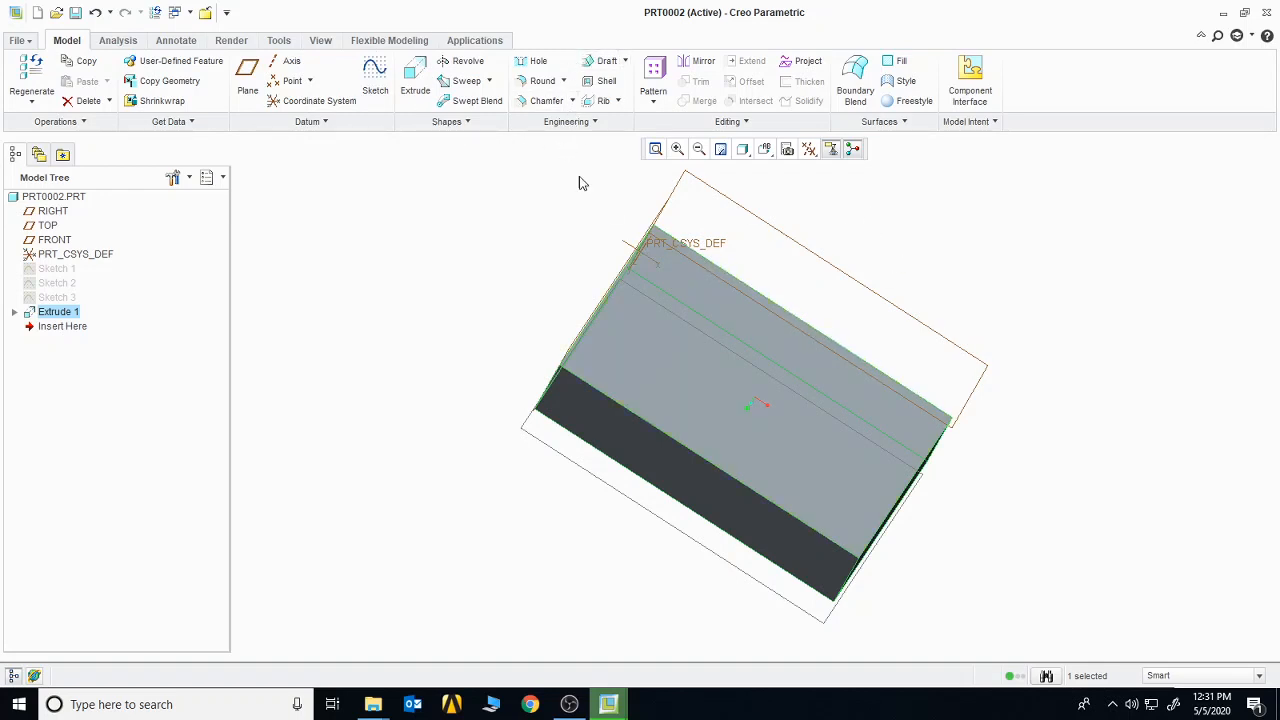
{"action": "key", "text": "ctrl+d"}
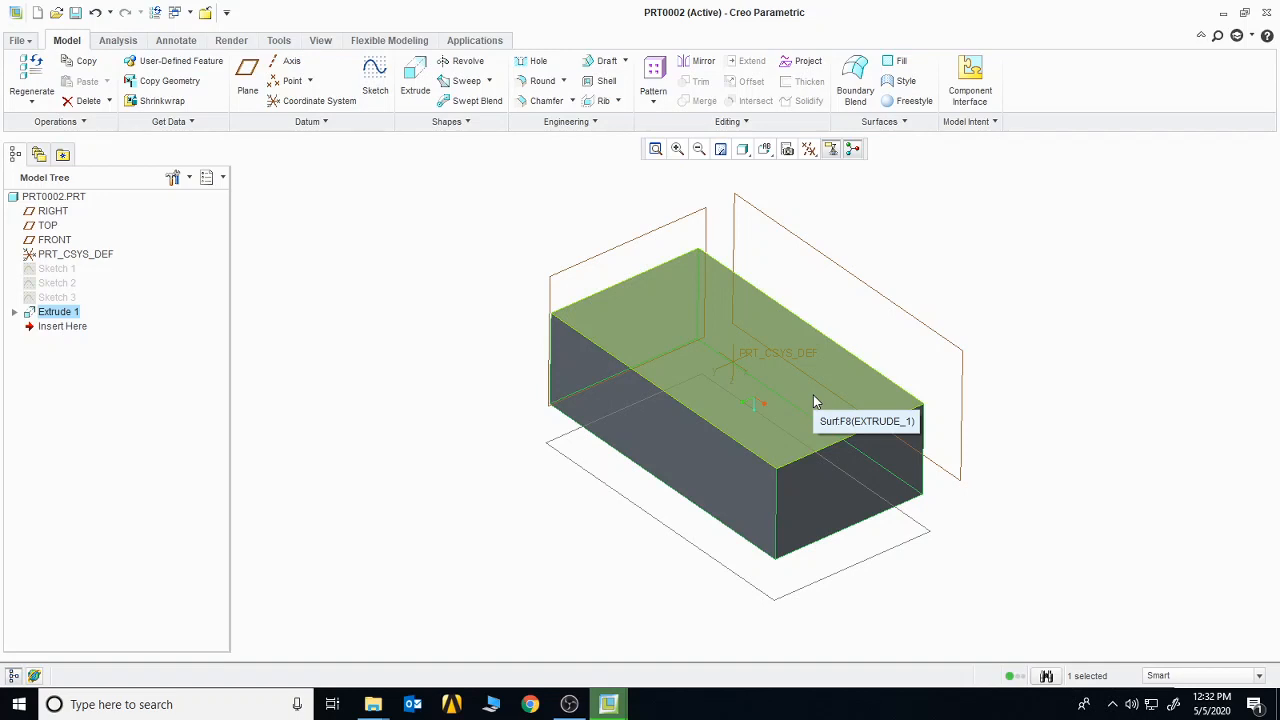
- Sketch a circle on the block's top face near the end closest to the coordinate system, and complete the sketch
{"action": "left_click", "coordinate": [742, 338]}
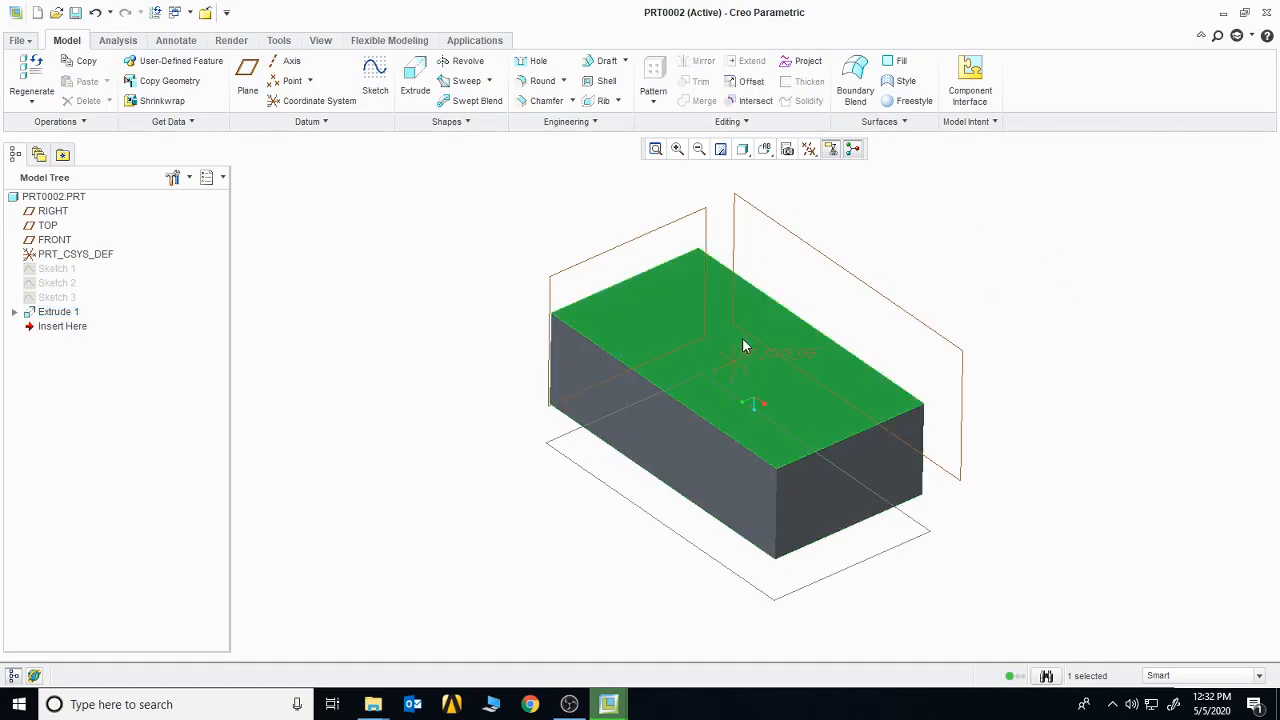
{"action": "left_click", "coordinate": [376, 78]}
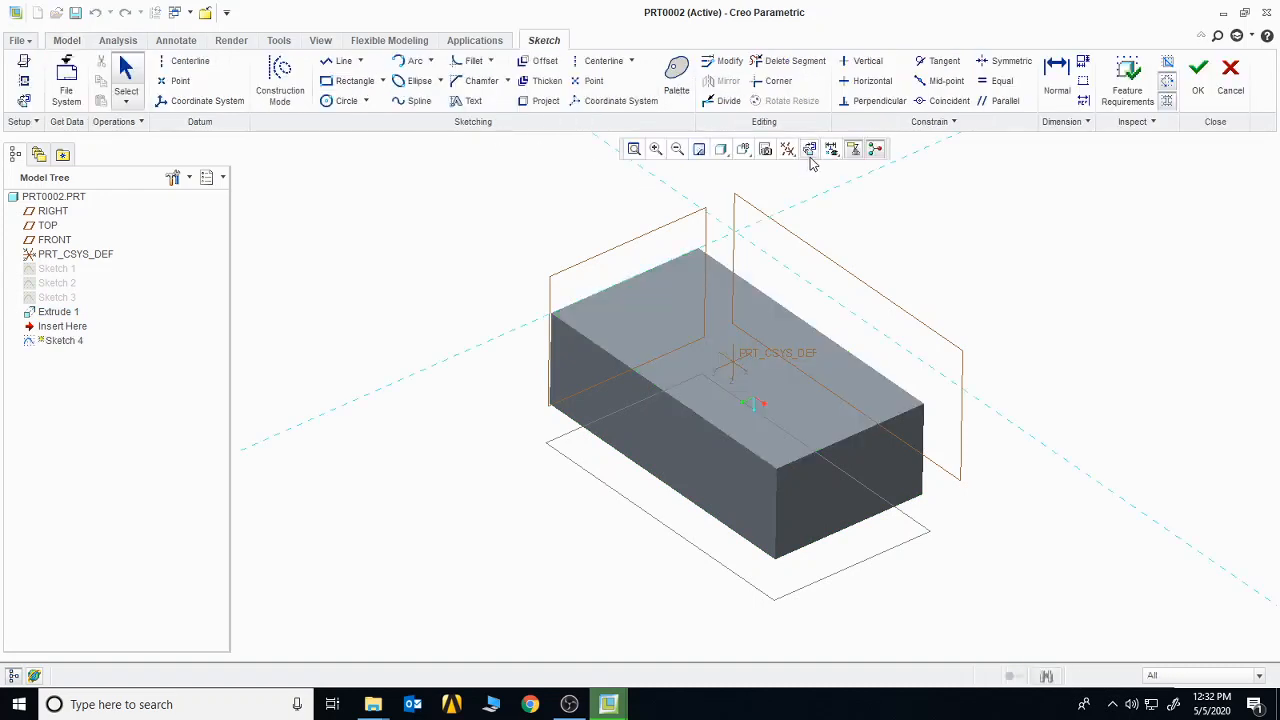
{"action": "left_click", "coordinate": [810, 150]}
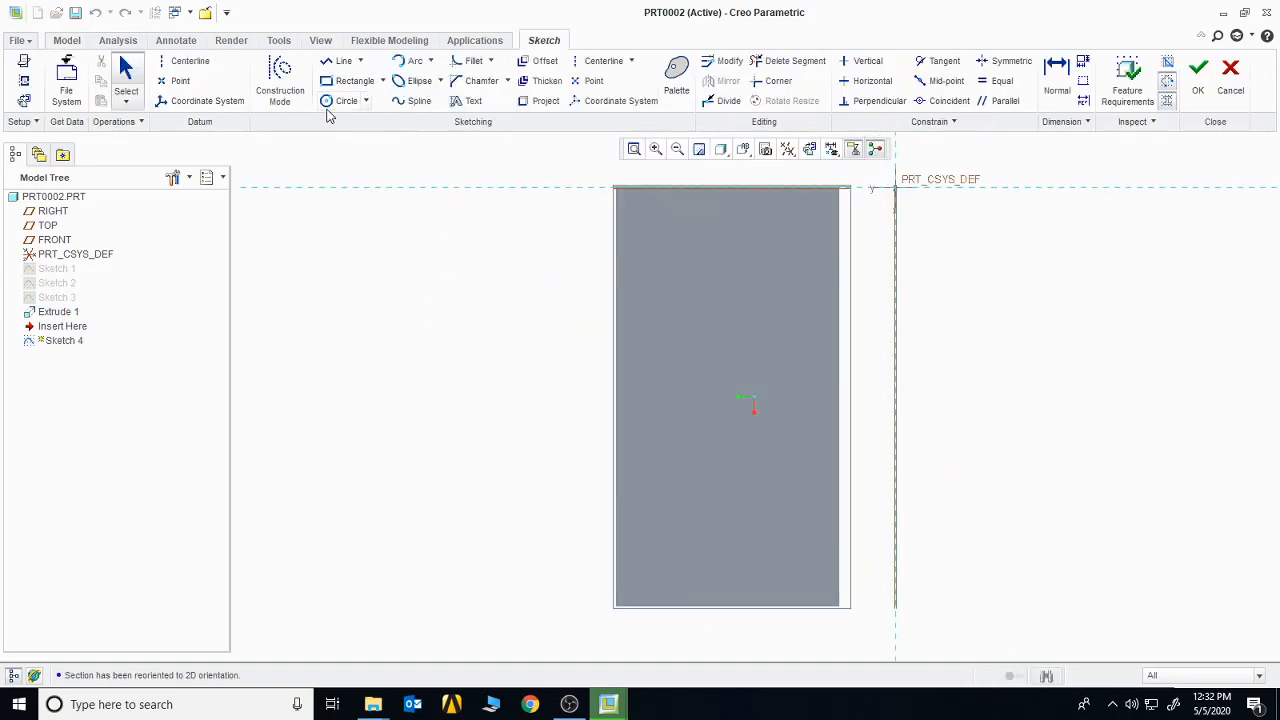
{"action": "left_click", "coordinate": [345, 101]}
{"action": "left_click", "coordinate": [723, 267]}
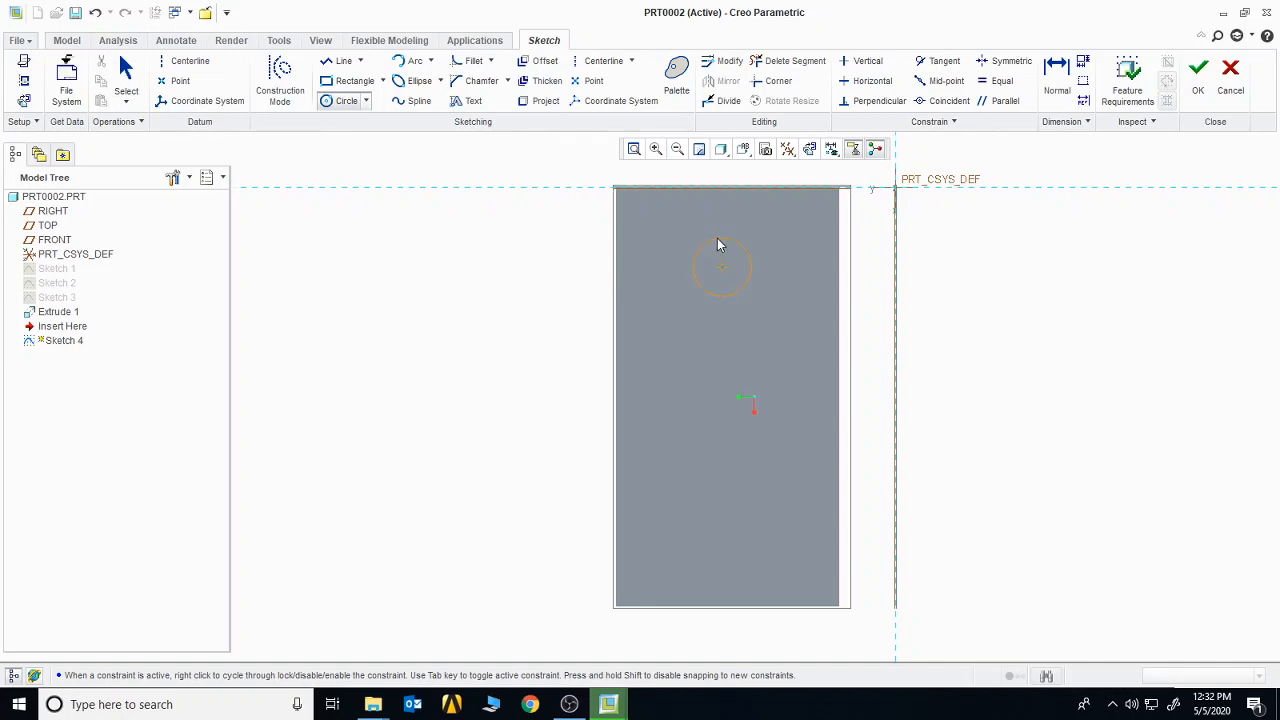
{"action": "left_click", "coordinate": [717, 238]}
{"action": "left_click", "coordinate": [1198, 72]}
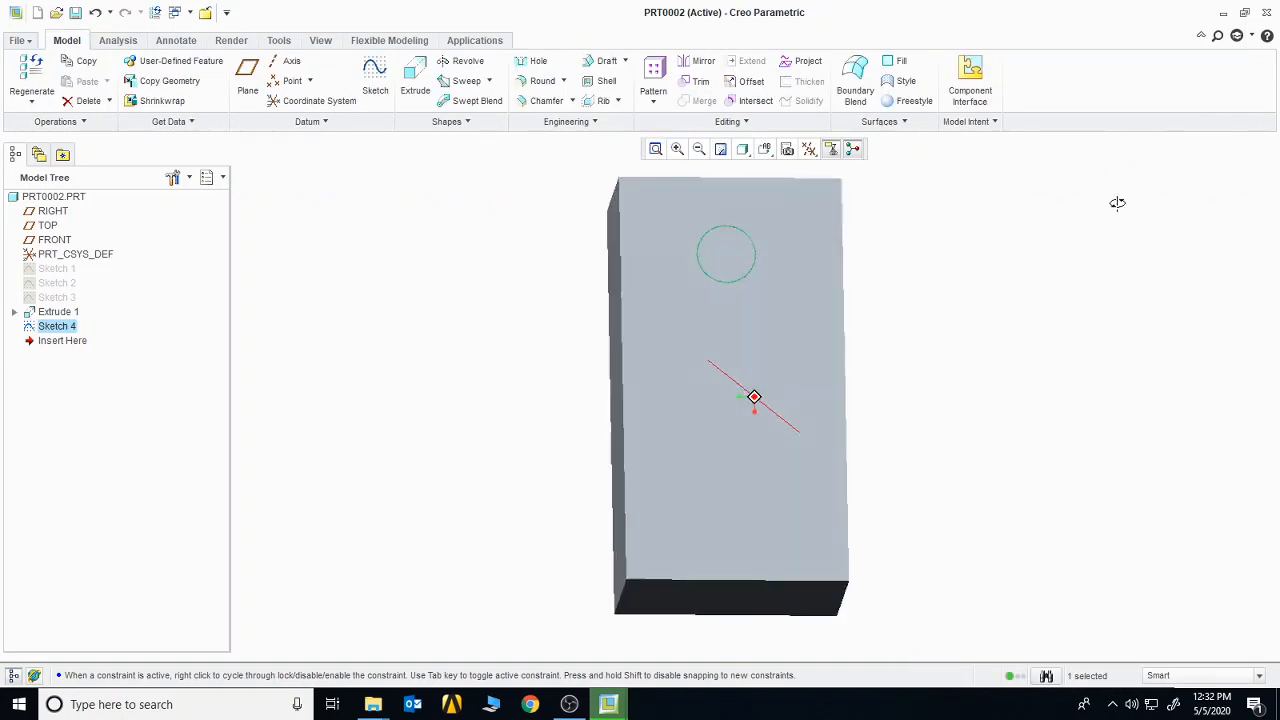
- Extrude the circle into the block as a material-removing cut about 122.63 deep, making a through hole
{"action": "left_click", "coordinate": [414, 84]}
{"action": "middle_click_drag", "start_coordinate": [913, 319], "coordinate": [940, 285]}
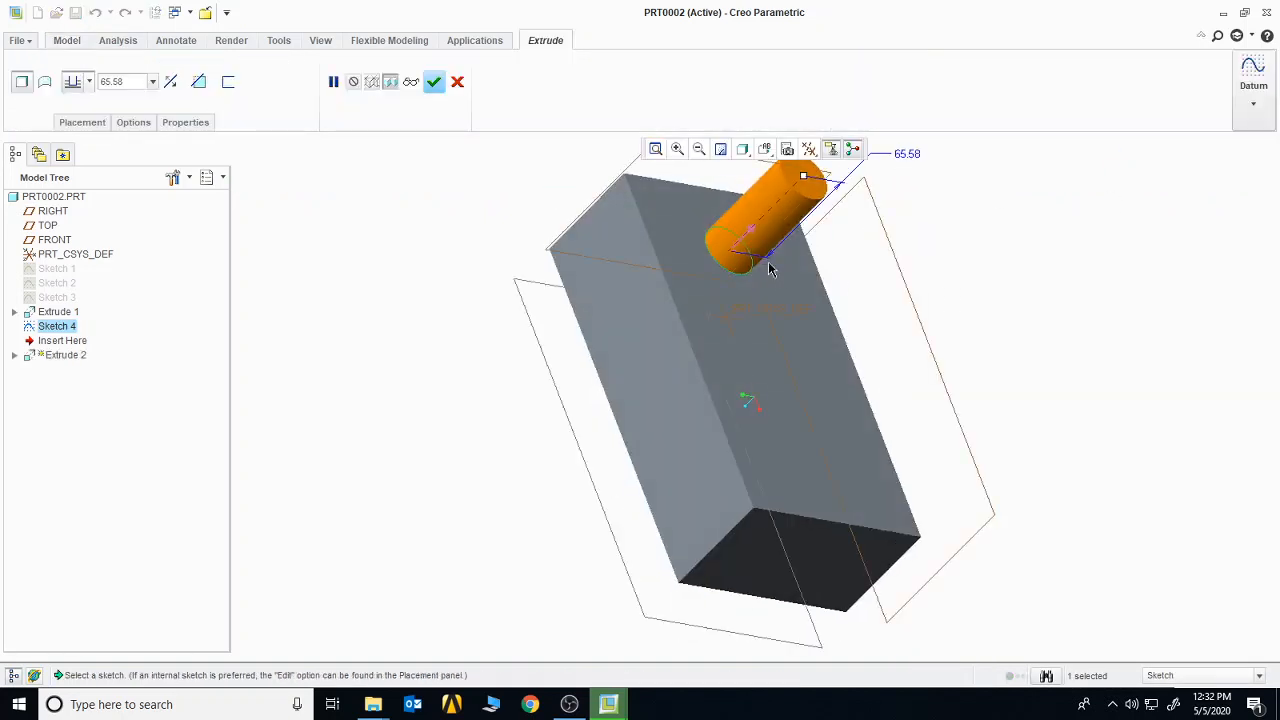
{"action": "left_click", "coordinate": [751, 236]}
{"action": "left_click_drag", "start_coordinate": [655, 328], "coordinate": [589, 390]}
{"action": "left_click", "coordinate": [198, 82]}
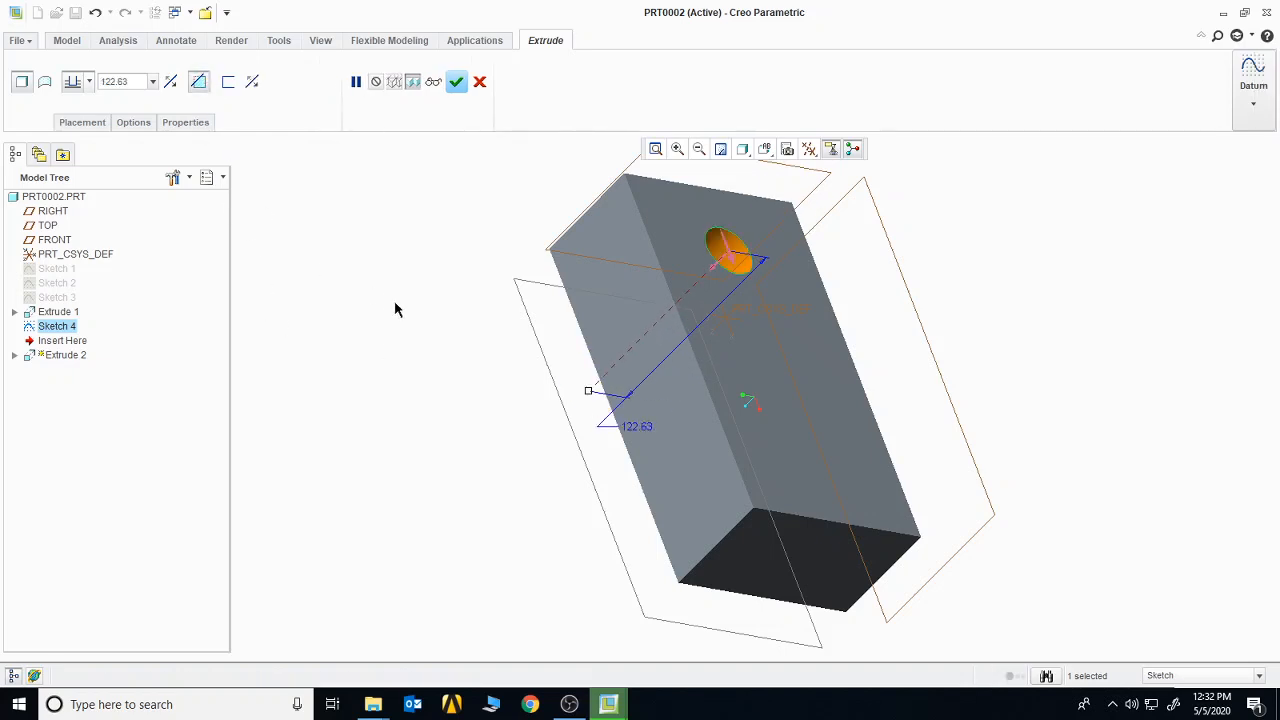
{"action": "left_click", "coordinate": [456, 83]}
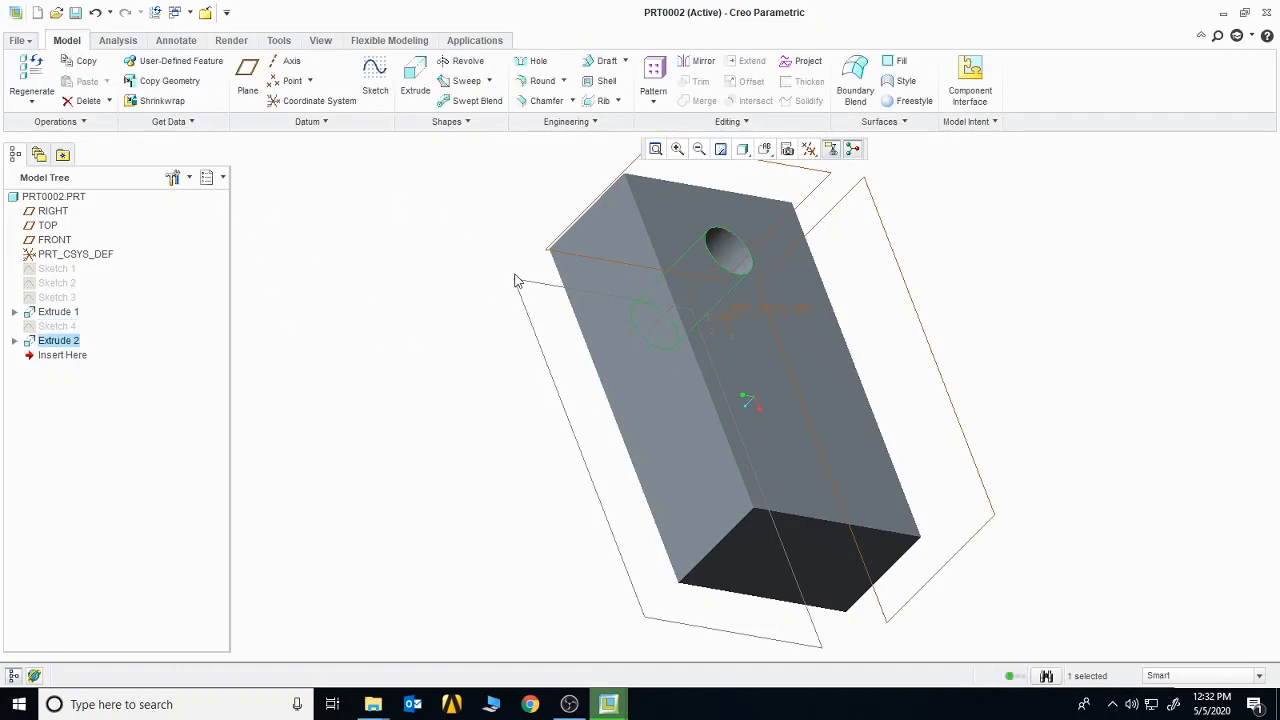
{"action": "middle_click_drag", "start_coordinate": [515, 281], "coordinate": [509, 317]}
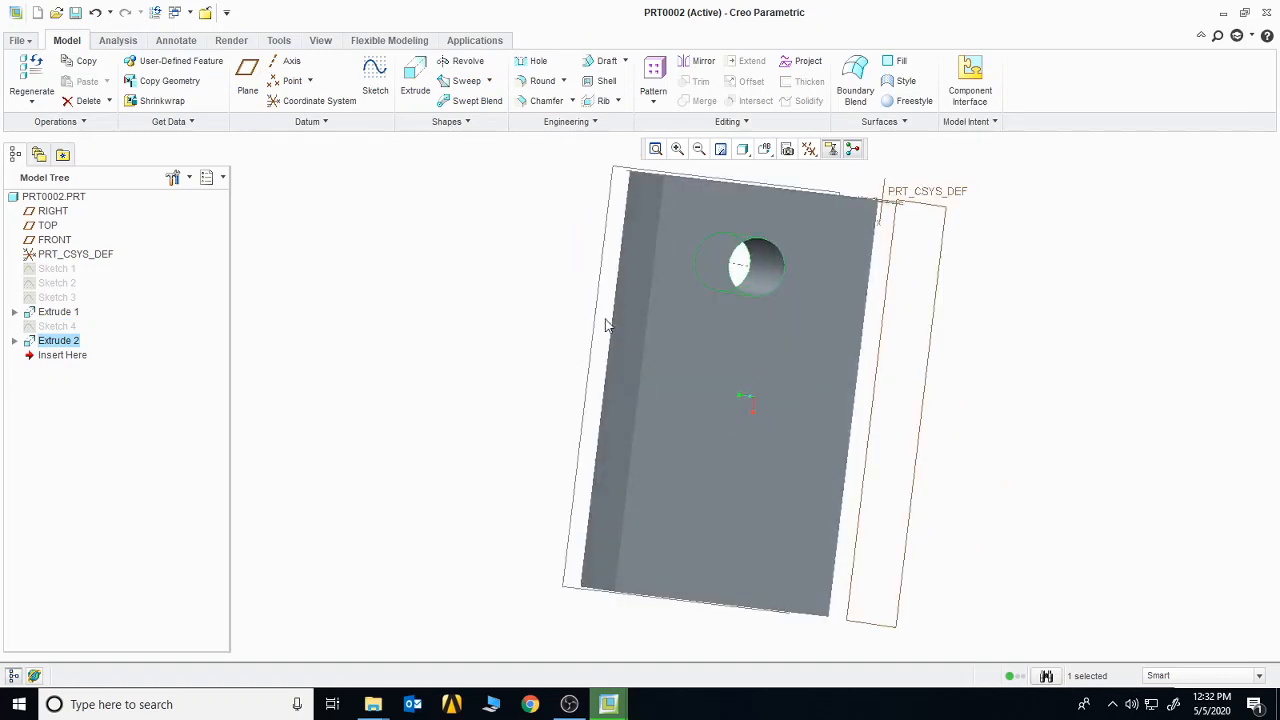
{"action": "middle_click_drag", "start_coordinate": [760, 502], "coordinate": [698, 330]}
- Place a hole on the block's top face, reference it to a long edge and the front edge, and offset it 55 from the long edge
{"action": "left_click", "coordinate": [545, 66]}
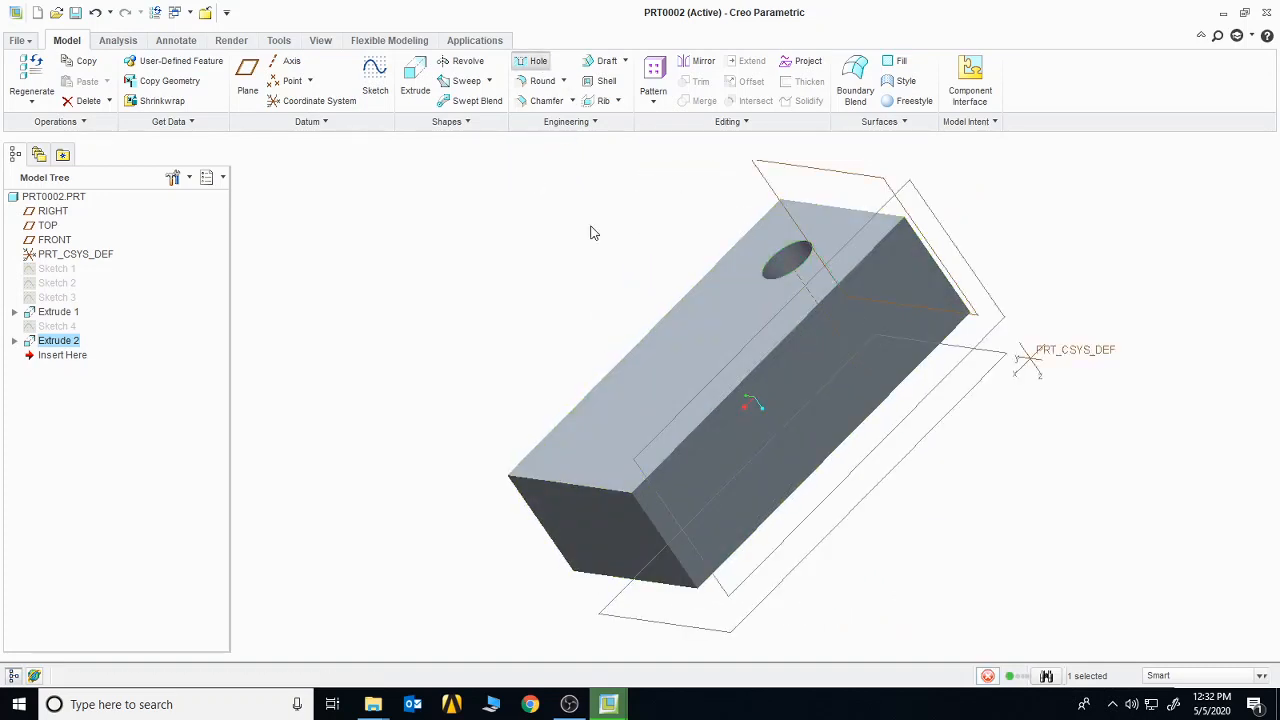
{"action": "left_click", "coordinate": [627, 403]}
{"action": "middle_click_drag", "start_coordinate": [737, 500], "coordinate": [772, 518]}
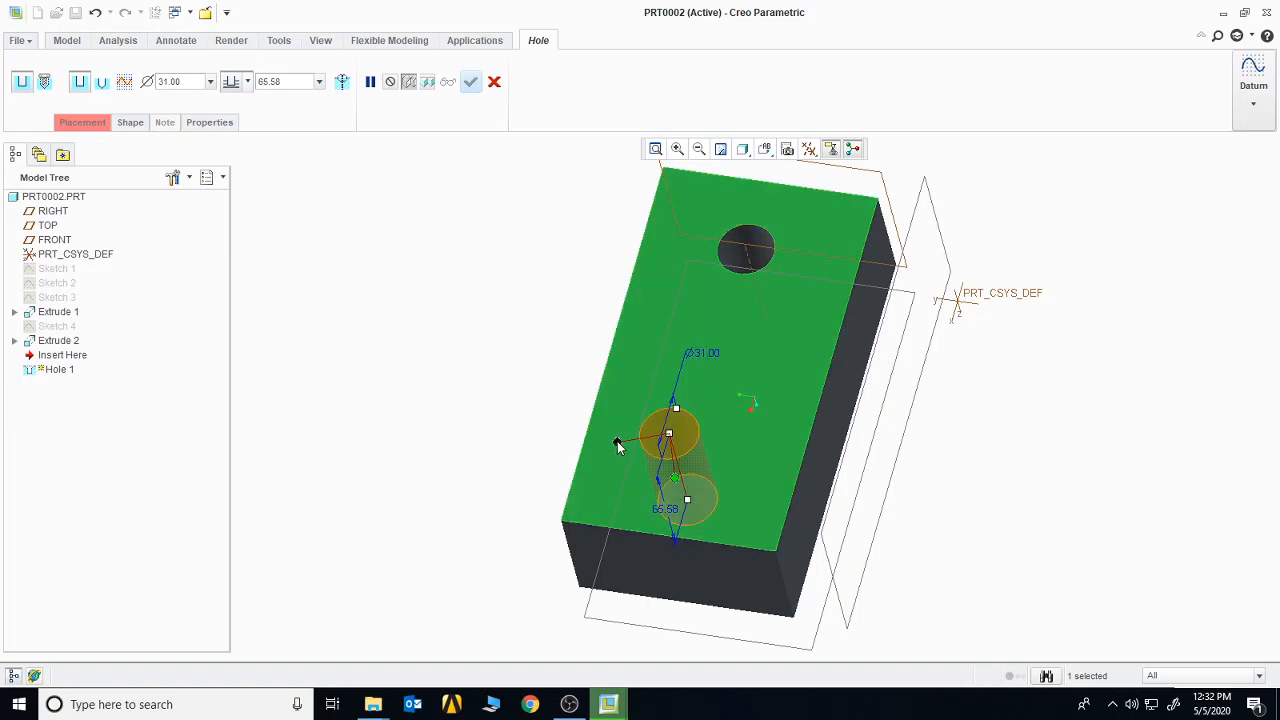
{"action": "left_click_drag", "start_coordinate": [617, 444], "coordinate": [593, 430]}
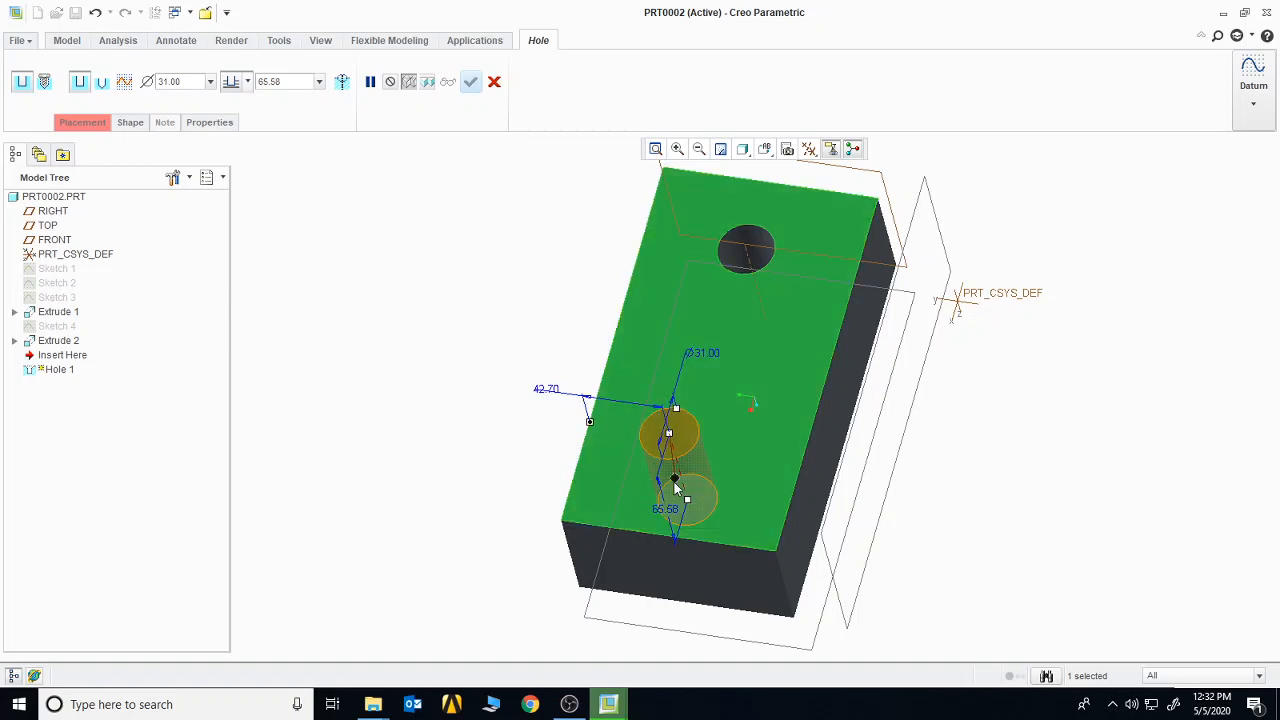
{"action": "left_click_drag", "start_coordinate": [676, 484], "coordinate": [645, 532]}
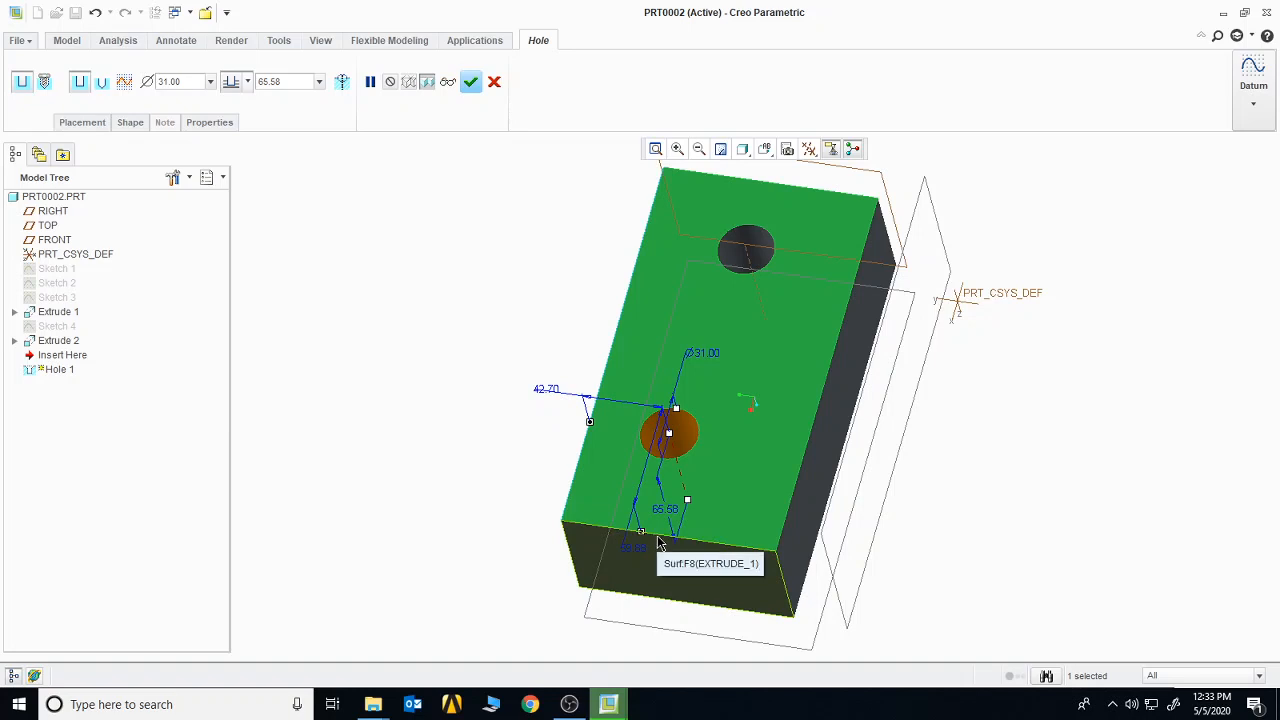
{"action": "double_click", "coordinate": [546, 398]}
{"action": "type", "text": "55"}
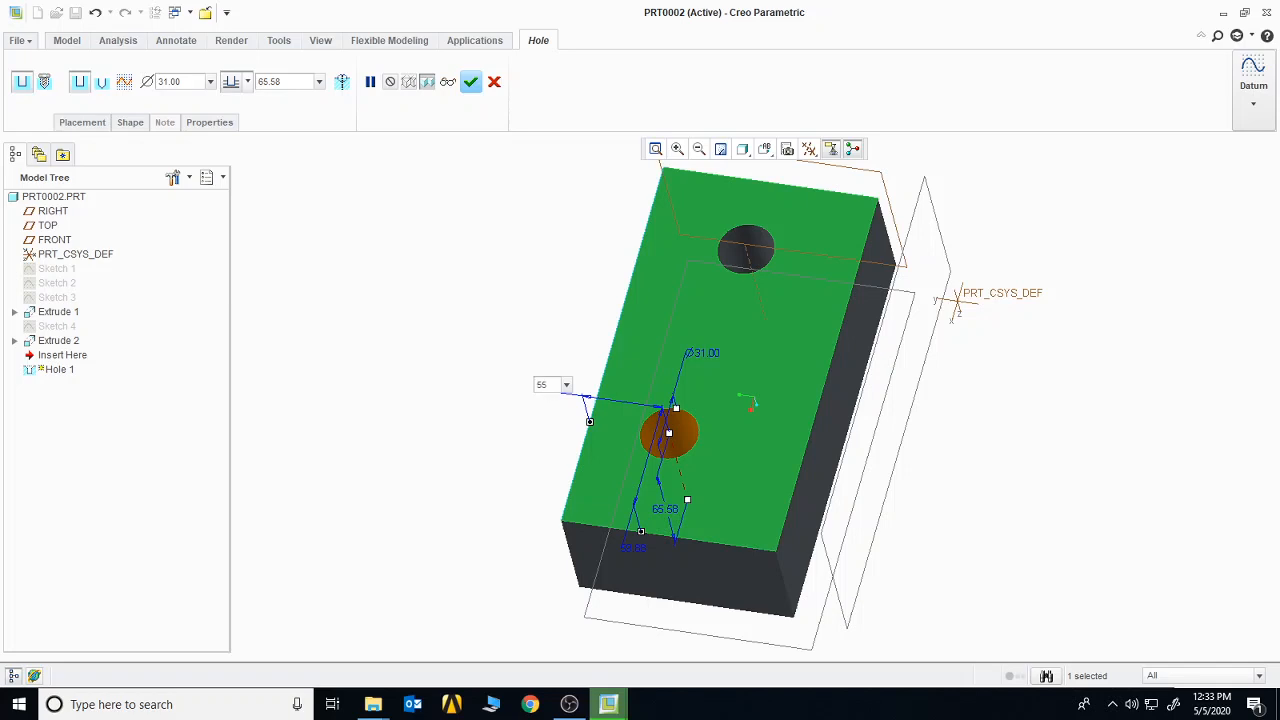
{"action": "key", "text": "Return"}
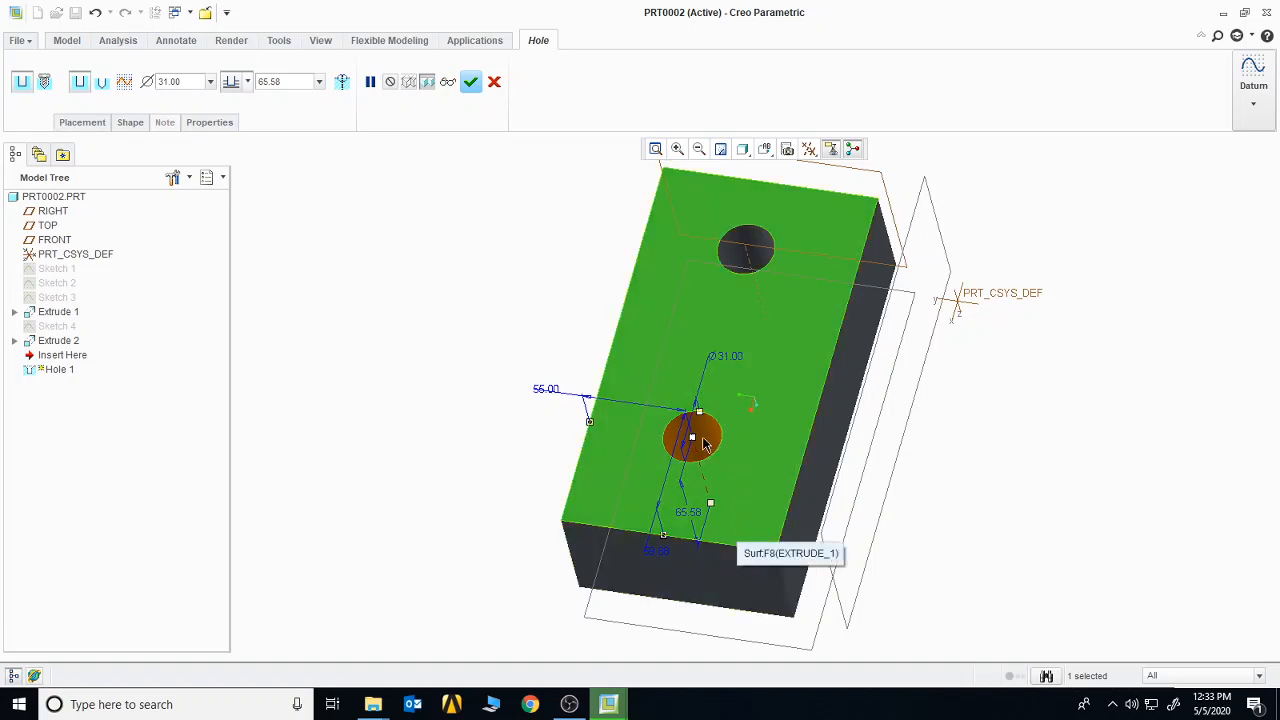
- Set the hole's diameter to 33 and its depth to 44
{"action": "middle_click_drag", "start_coordinate": [776, 480], "coordinate": [924, 462]}
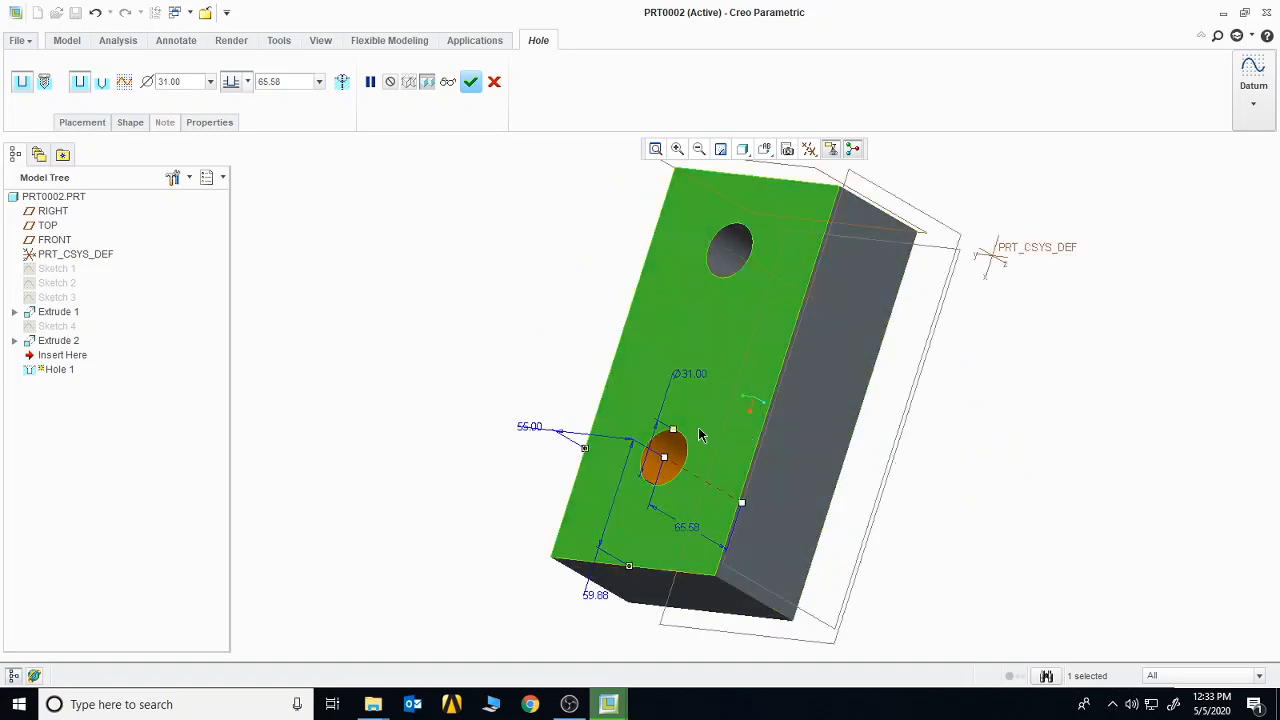
{"action": "mouse_move", "coordinate": [673, 428]}
{"action": "left_mouse_down"}
{"action": "mouse_move", "coordinate": [714, 392]}
{"action": "mouse_move", "coordinate": [686, 430]}
{"action": "left_mouse_up"}
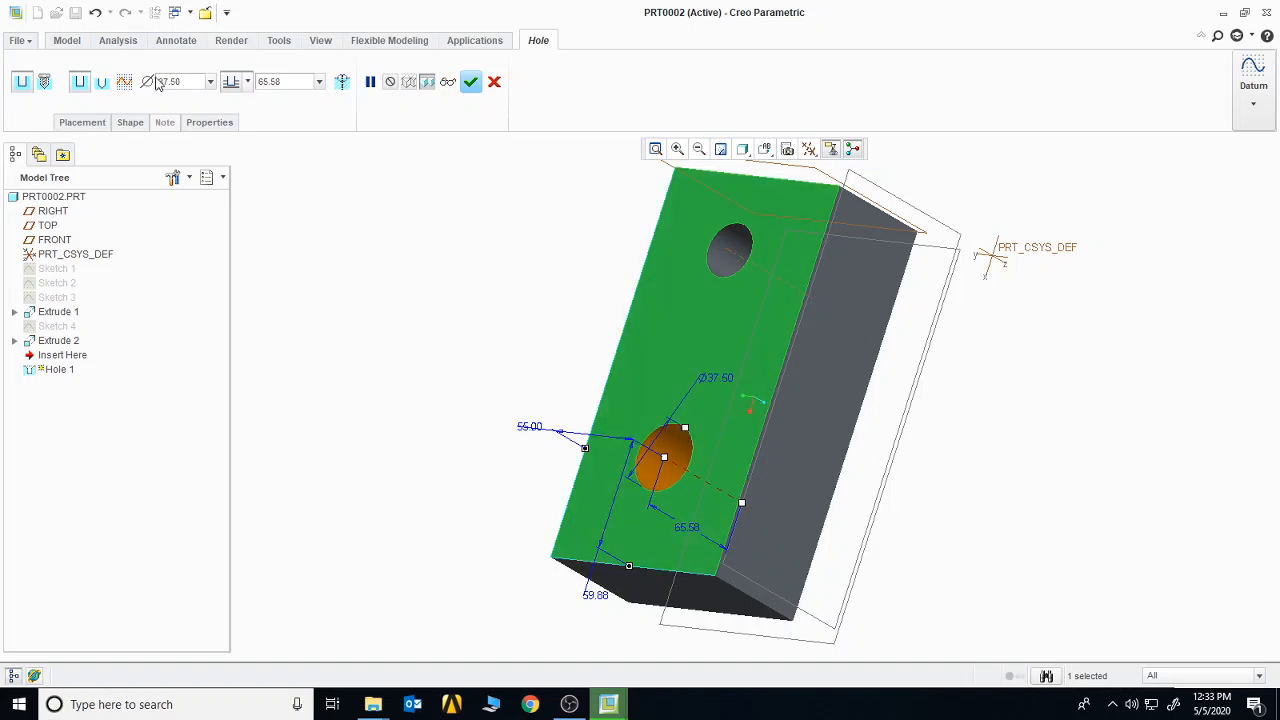
{"action": "left_click", "coordinate": [192, 82]}
{"action": "type", "text": "33"}
{"action": "key", "text": "Return"}
{"action": "mouse_move", "coordinate": [743, 505]}
{"action": "left_mouse_down"}
{"action": "mouse_move", "coordinate": [712, 494]}
{"action": "mouse_move", "coordinate": [805, 575]}
{"action": "mouse_move", "coordinate": [712, 520]}
{"action": "mouse_move", "coordinate": [730, 530]}
{"action": "mouse_move", "coordinate": [725, 511]}
{"action": "left_mouse_up"}
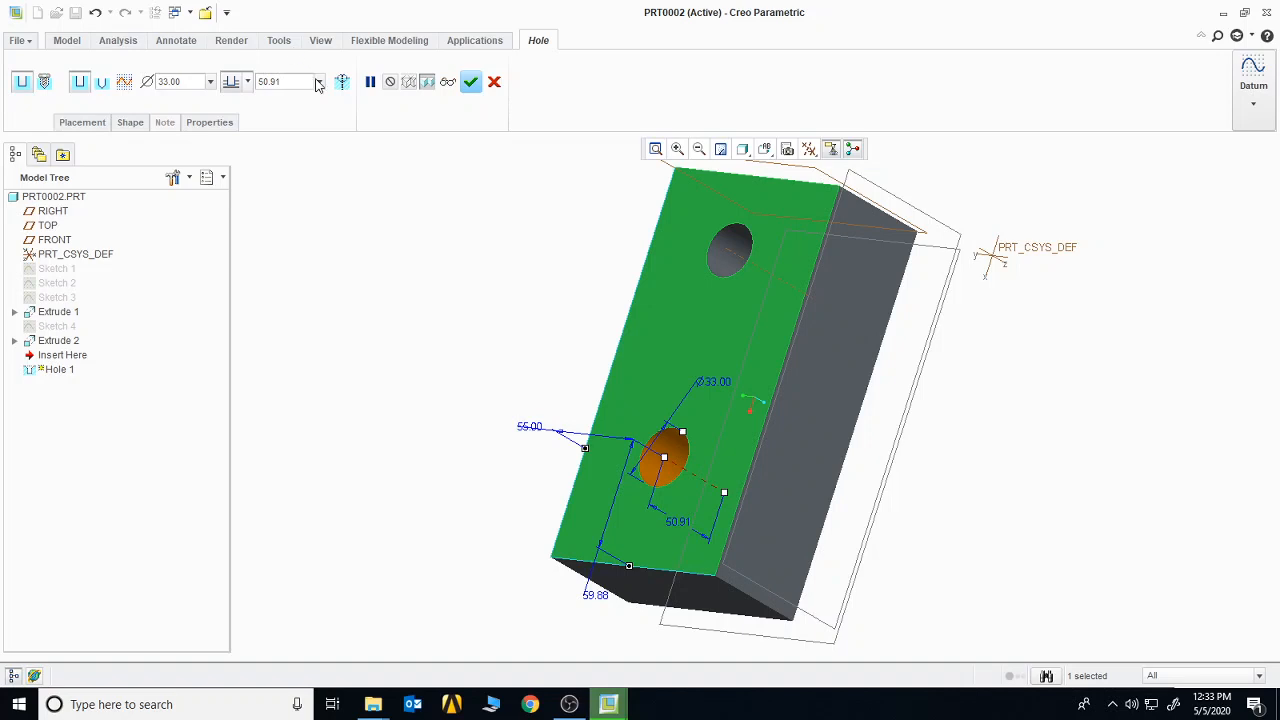
{"action": "left_click", "coordinate": [316, 84]}
{"action": "type", "text": "44"}
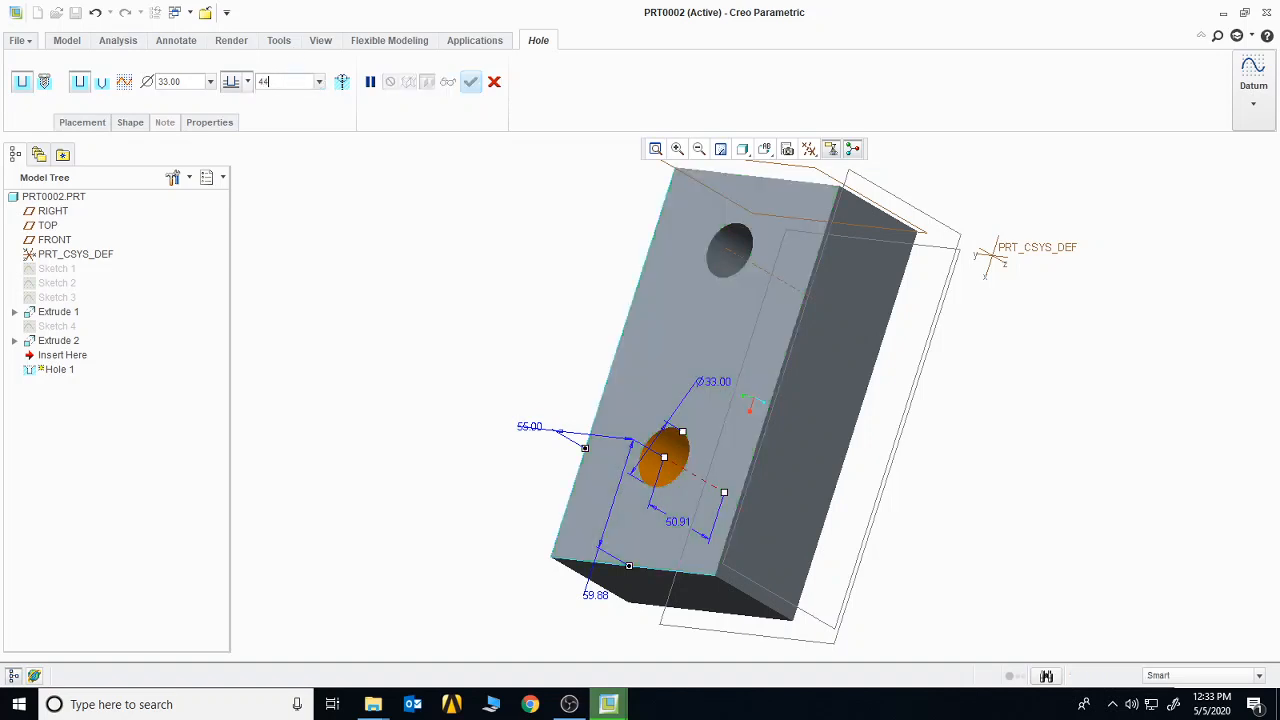
{"action": "key", "text": "Return"}
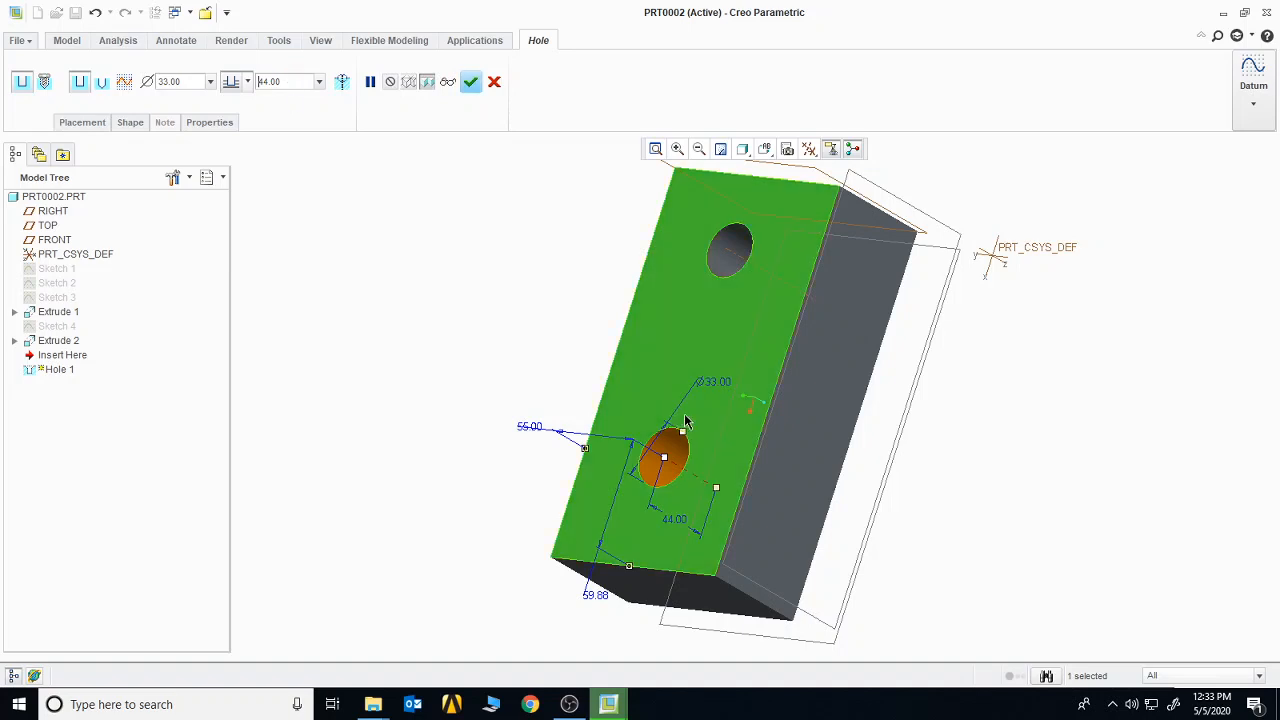
- Enlarge the hole to about 48.41 diameter, shift it away from the front edge, about 57.96 from the long edge, and accept it
{"action": "middle_click_drag", "start_coordinate": [686, 422], "coordinate": [742, 388]}
{"action": "left_click_drag", "start_coordinate": [760, 410], "coordinate": [763, 396]}
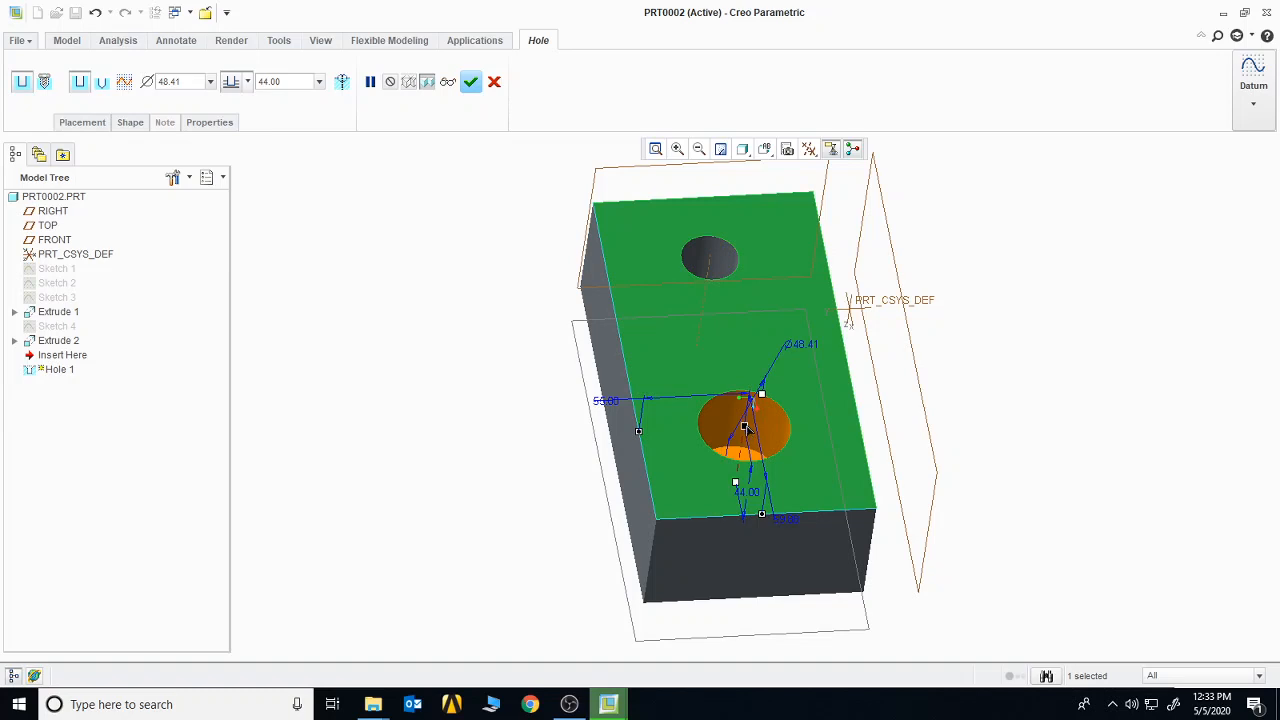
{"action": "left_click_drag", "start_coordinate": [745, 428], "coordinate": [743, 390]}
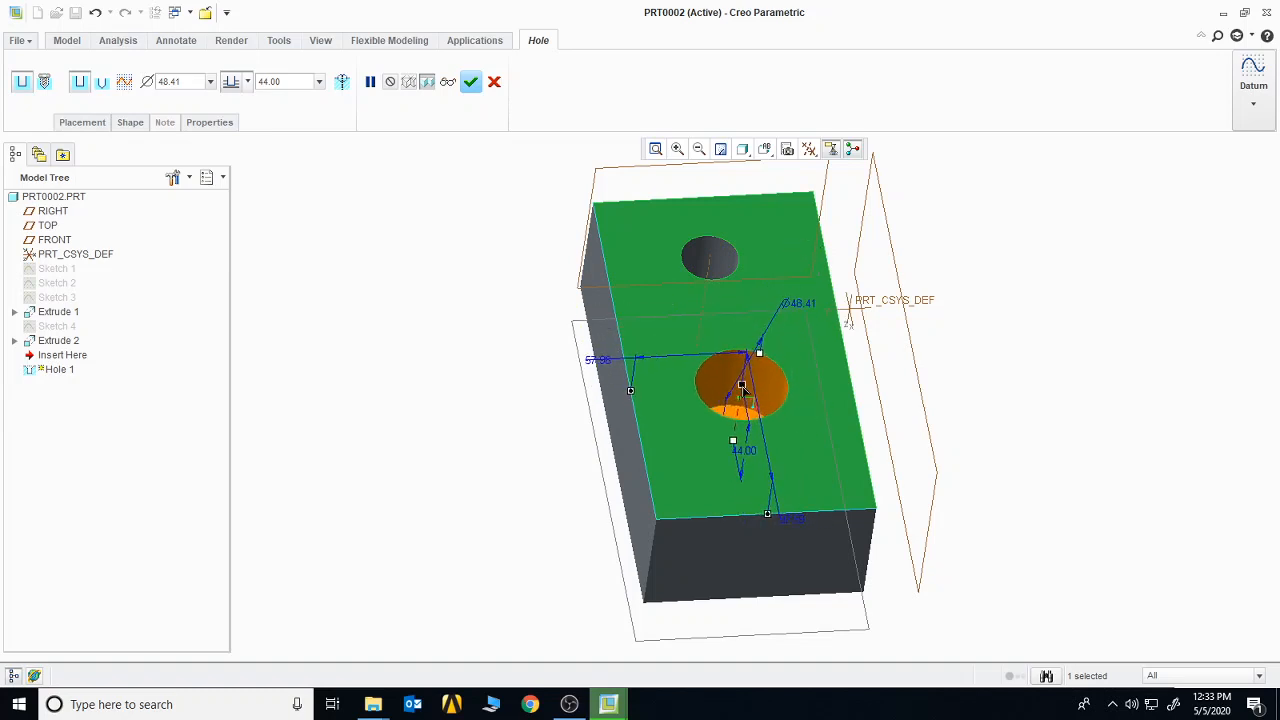
{"action": "middle_click_drag", "start_coordinate": [800, 395], "coordinate": [858, 406]}
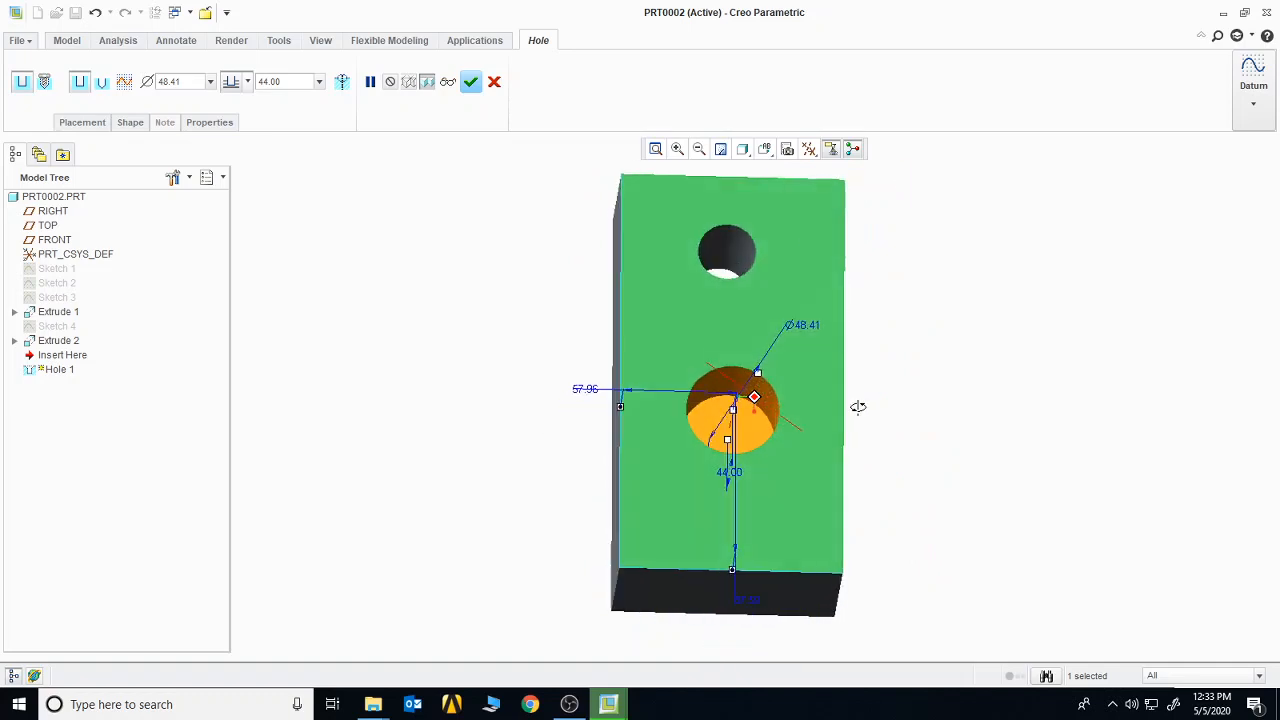
{"action": "middle_click_drag", "start_coordinate": [886, 451], "coordinate": [860, 423]}
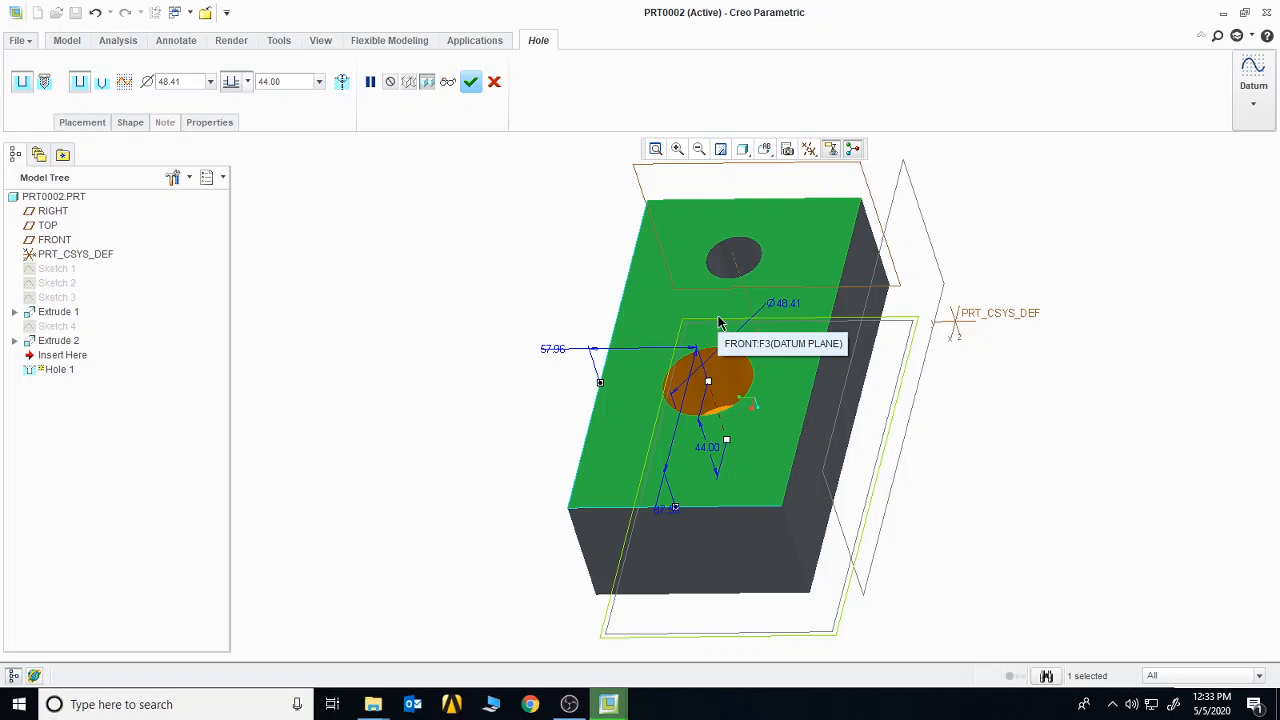
{"action": "left_click", "coordinate": [474, 82]}
- Redefine Hole 1 with a diameter reduced to about 21.50 and accept the change
{"action": "middle_click_drag", "start_coordinate": [850, 420], "coordinate": [765, 401]}
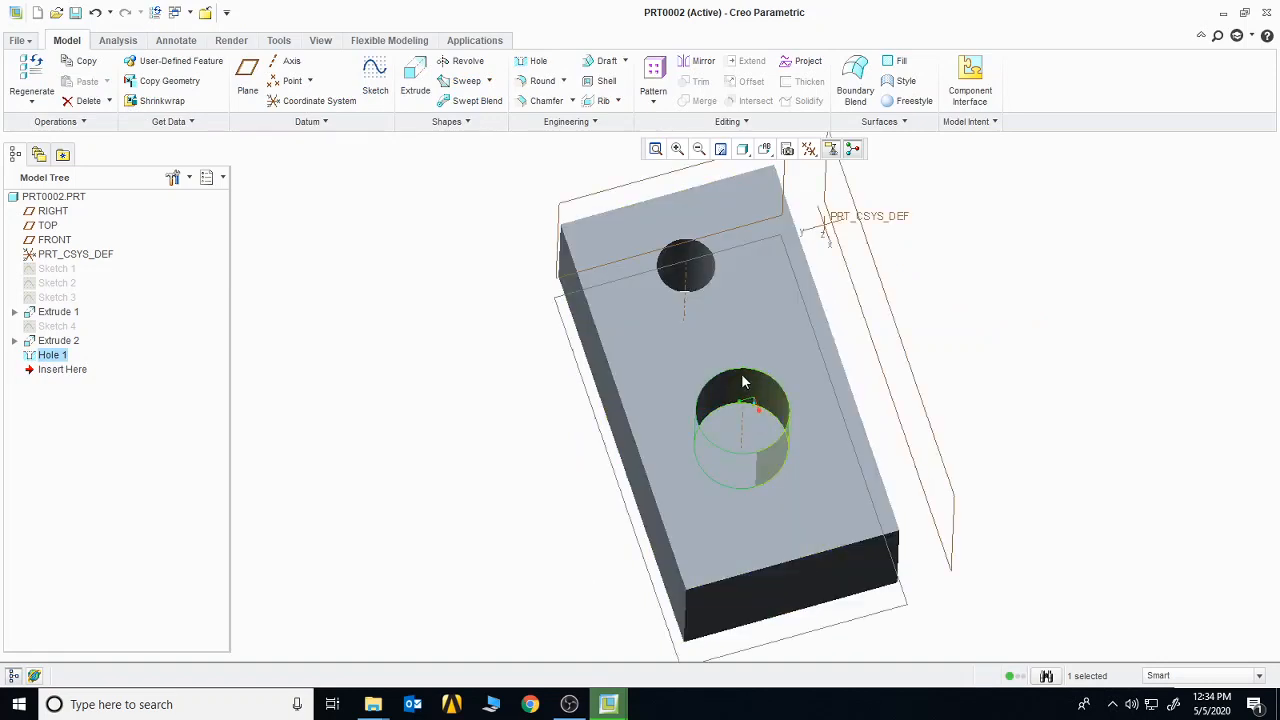
{"action": "right_click", "coordinate": [33, 364]}
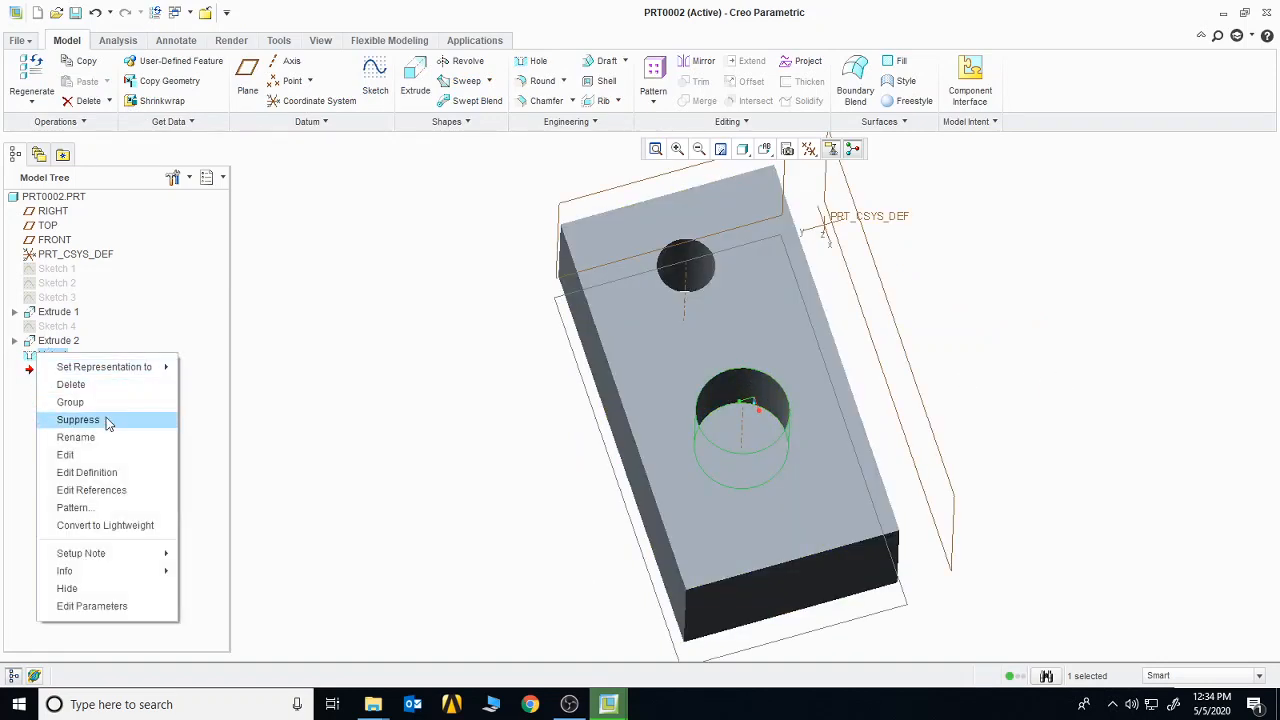
{"action": "left_click", "coordinate": [87, 472]}
{"action": "middle_click_drag", "start_coordinate": [780, 400], "coordinate": [717, 362]}
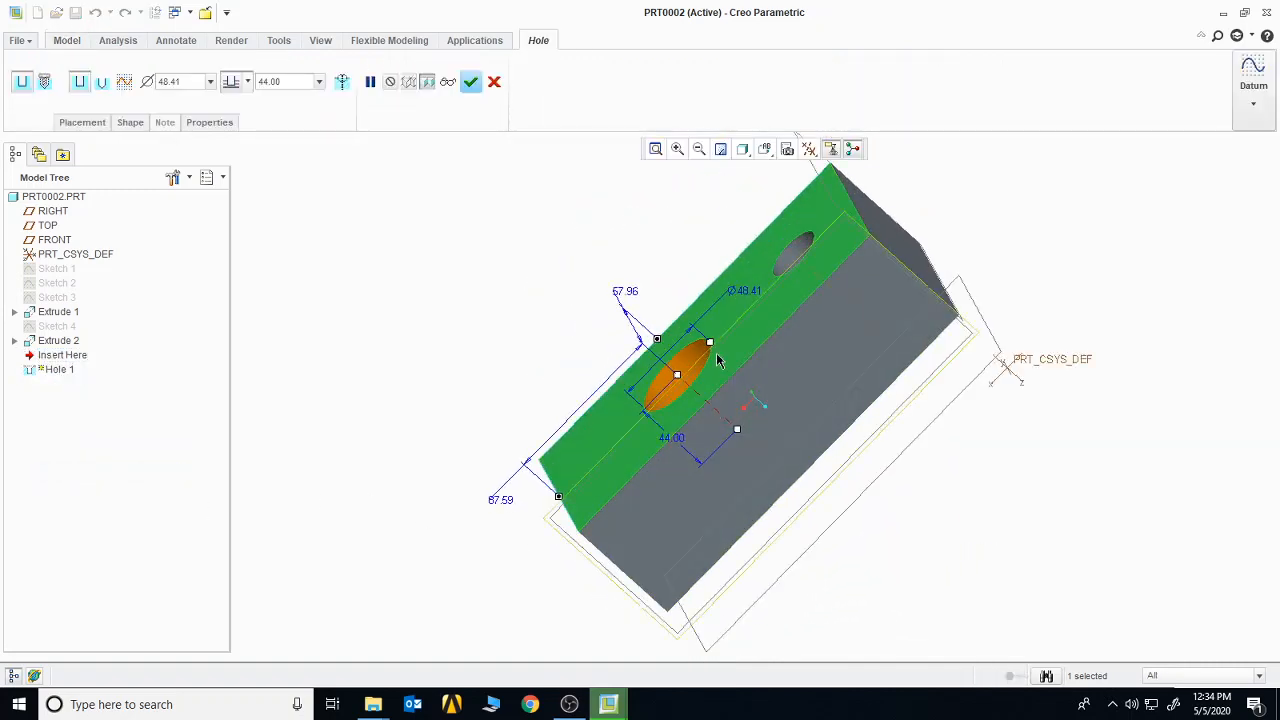
{"action": "left_click_drag", "start_coordinate": [710, 344], "coordinate": [693, 366]}
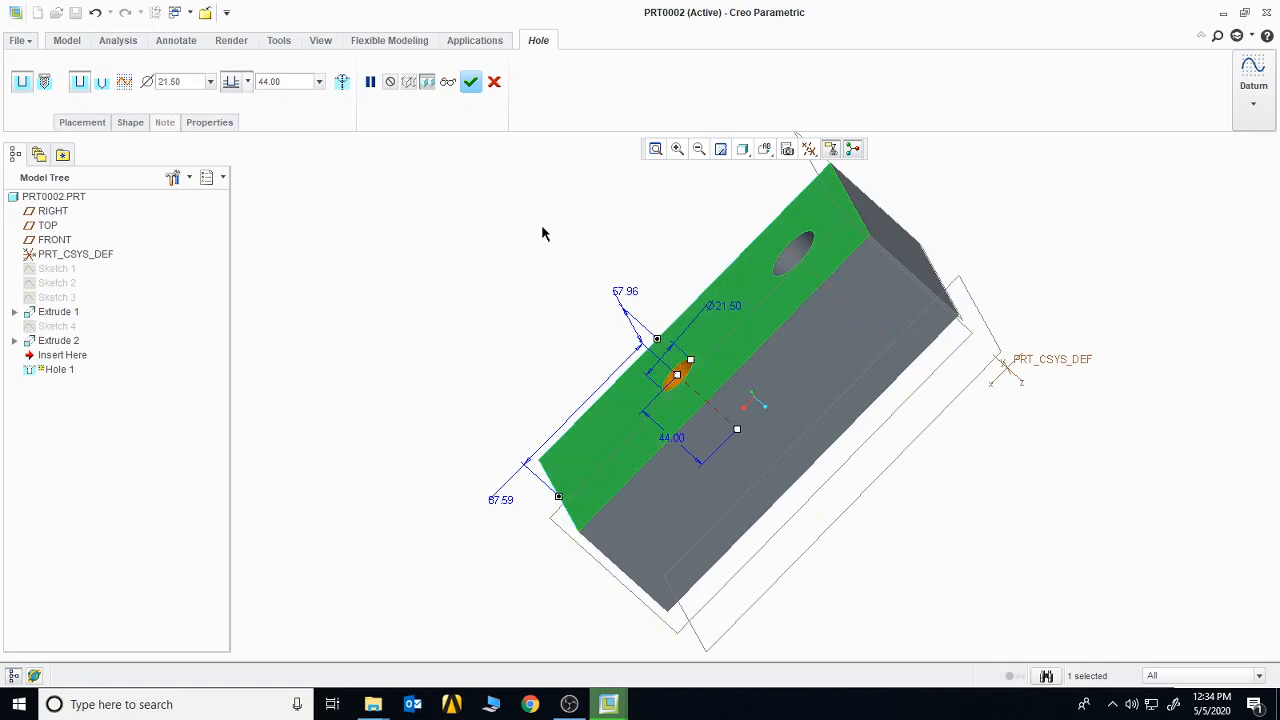
{"action": "middle_click_drag", "start_coordinate": [659, 215], "coordinate": [705, 210]}
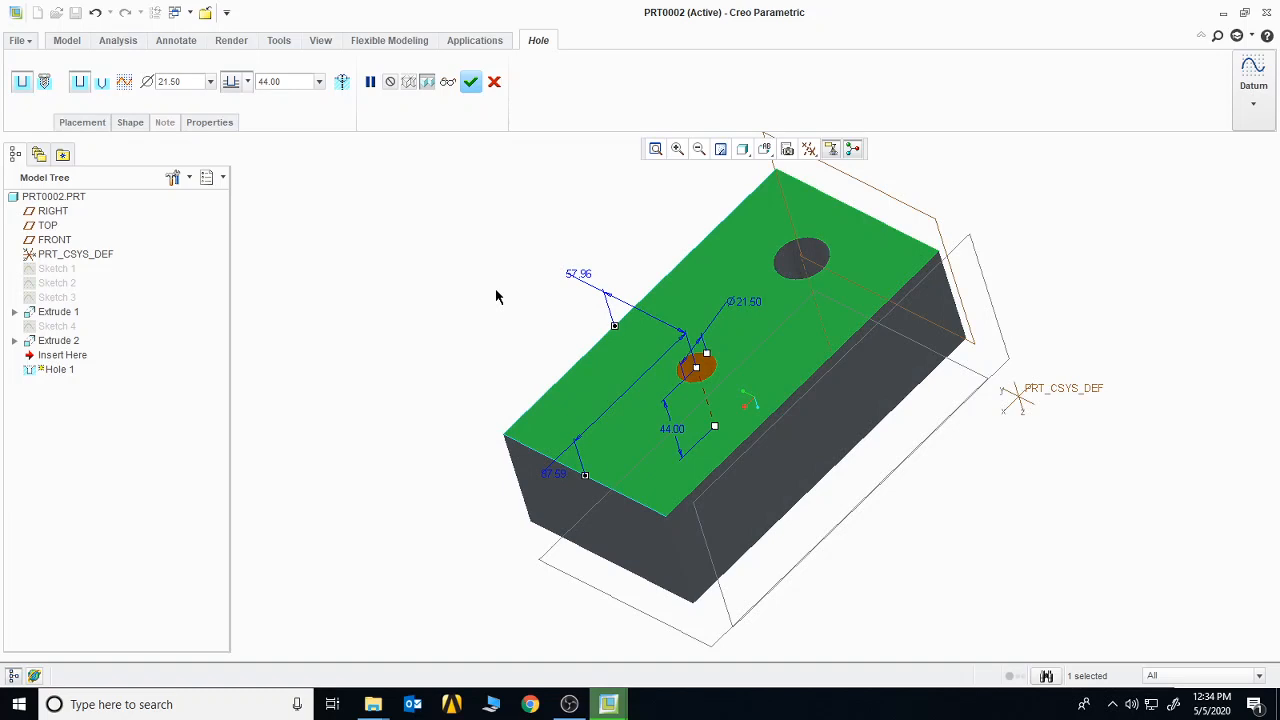
{"action": "left_click", "coordinate": [470, 81]}
- Place a second hole of diameter 33 on the top face beside the small hole, referenced to the front edge and the nearby long edge
{"action": "middle_click_drag", "start_coordinate": [730, 369], "coordinate": [855, 466]}
{"action": "left_click", "coordinate": [538, 62]}
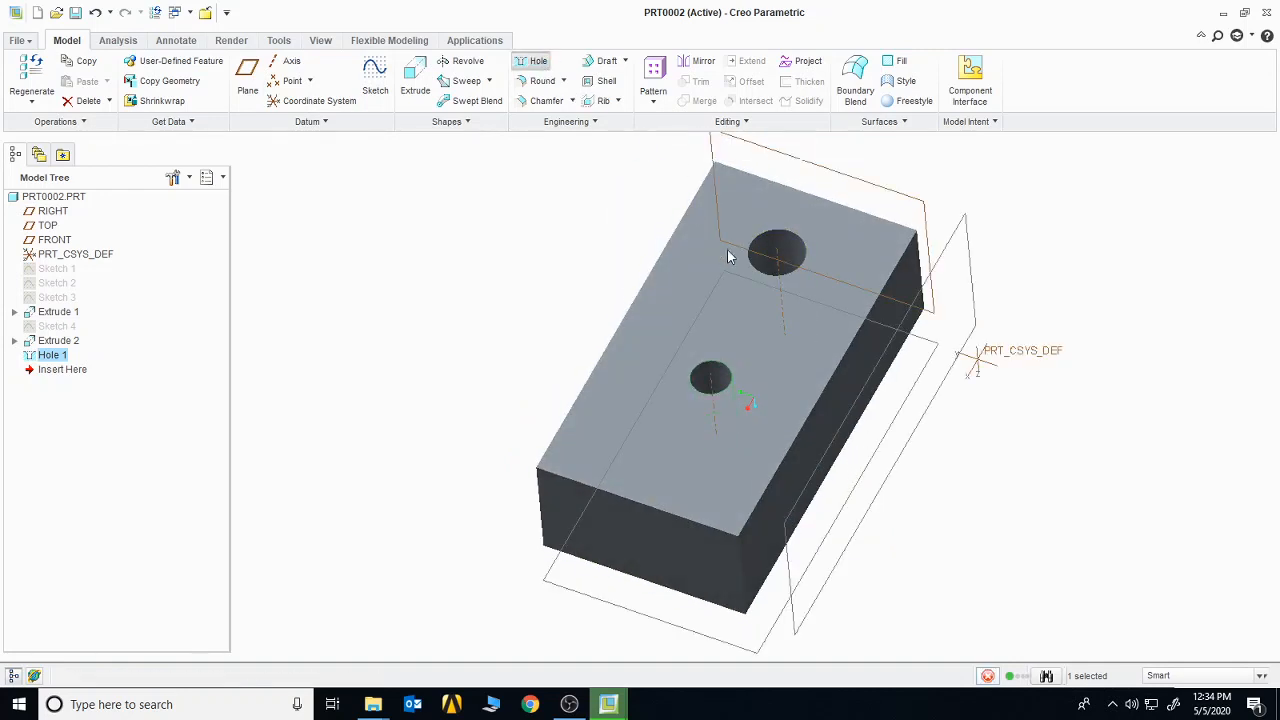
{"action": "left_click", "coordinate": [788, 357]}
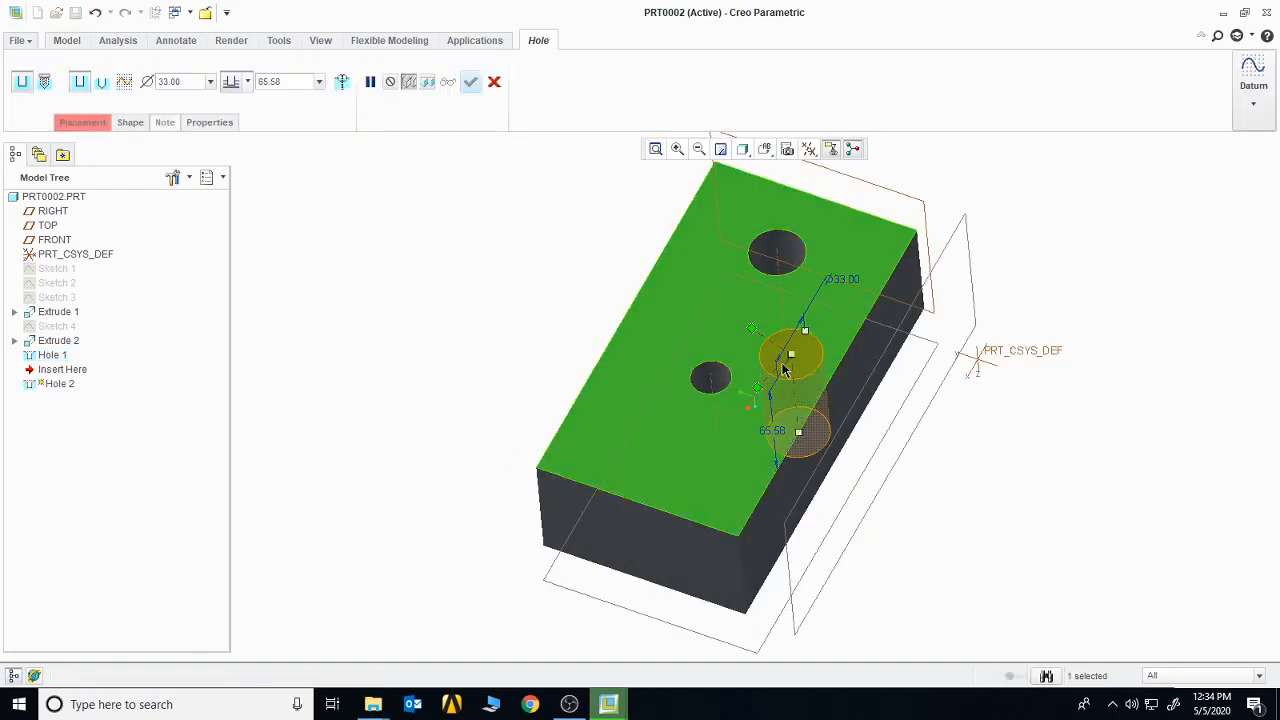
{"action": "left_click_drag", "start_coordinate": [778, 341], "coordinate": [581, 484]}
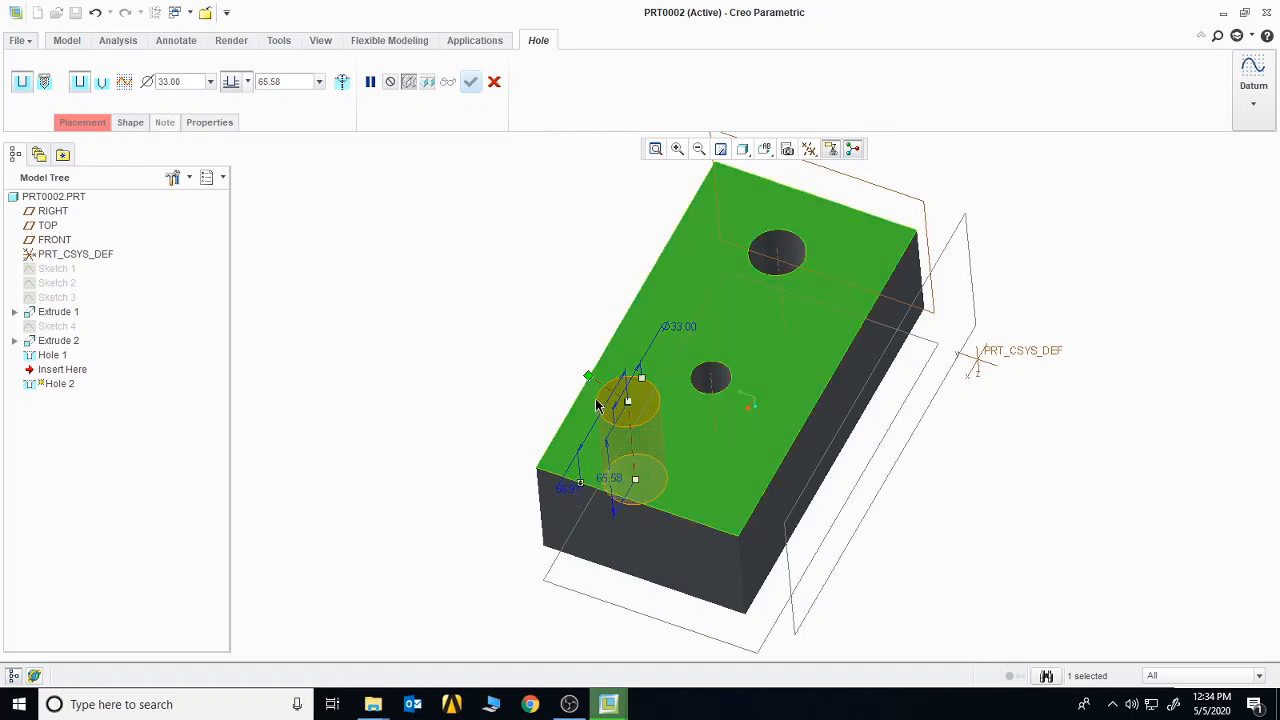
{"action": "left_click_drag", "start_coordinate": [588, 376], "coordinate": [596, 380]}
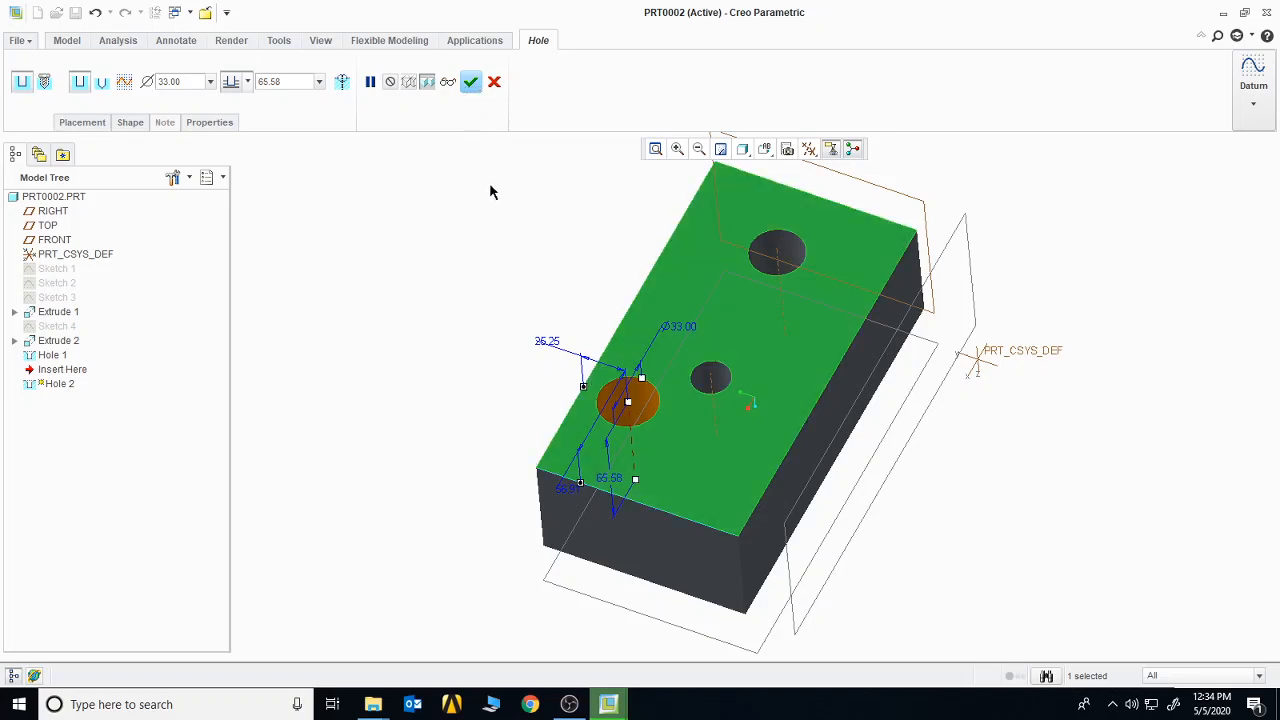
- Change the new hole to a drilled profile and shorten its depth to about 28.69
{"action": "left_click", "coordinate": [101, 82]}
{"action": "middle_click_drag", "start_coordinate": [550, 335], "coordinate": [675, 474]}
{"action": "left_click_drag", "start_coordinate": [636, 472], "coordinate": [637, 441]}
{"action": "middle_click_drag", "start_coordinate": [623, 359], "coordinate": [669, 429]}
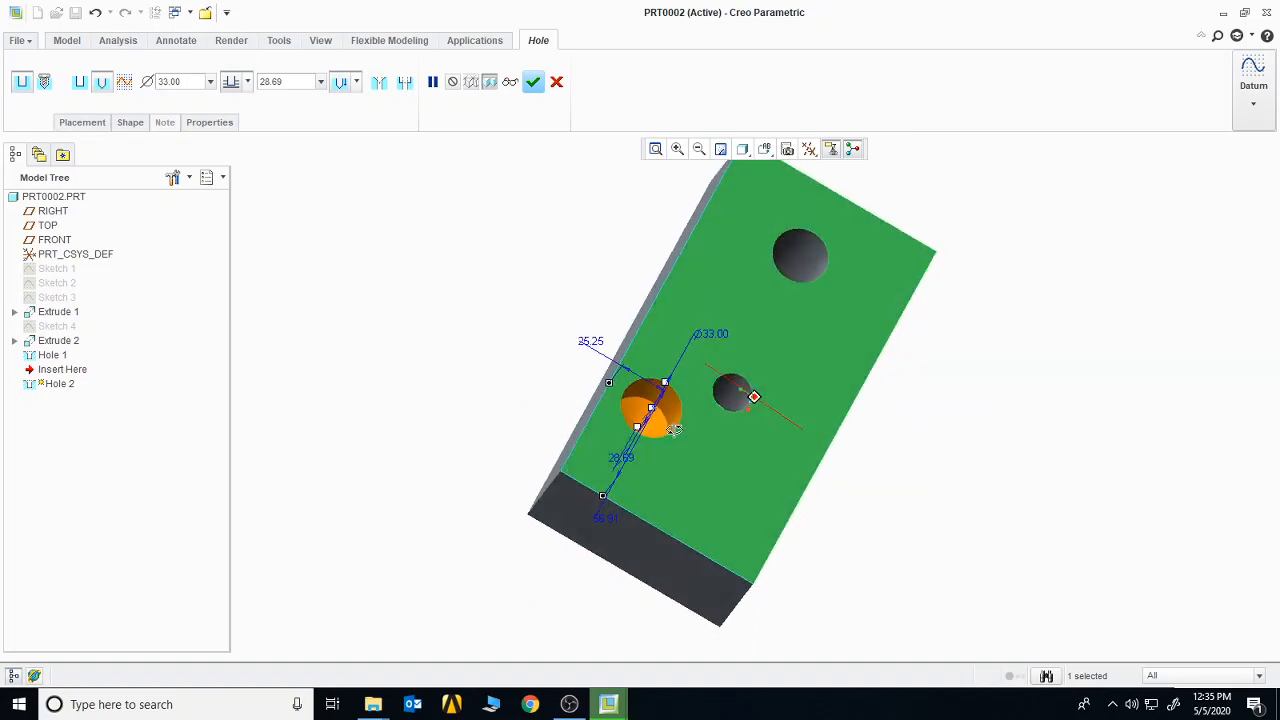
- Add a counterbore, deepen the hole to about 39.50, and move it about 45.98 from the long edge and 44.10 from the front edge
{"action": "left_click", "coordinate": [404, 85]}
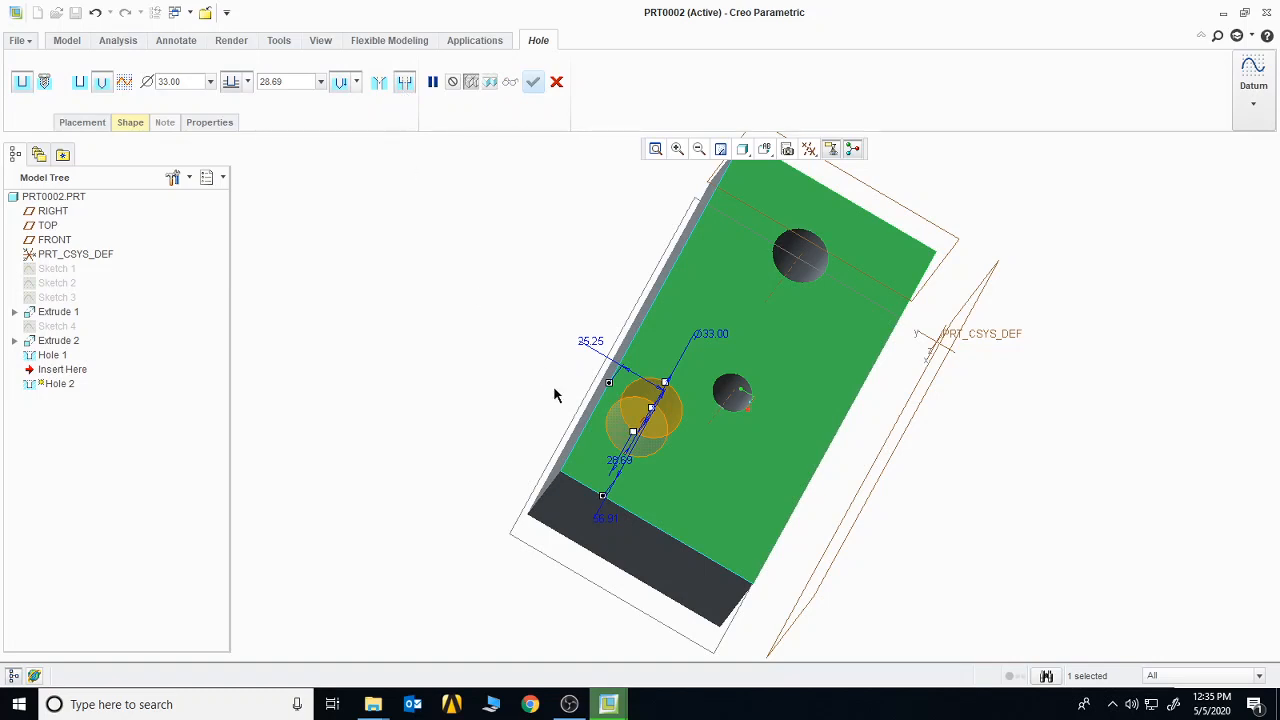
{"action": "left_click_drag", "start_coordinate": [634, 434], "coordinate": [679, 456]}
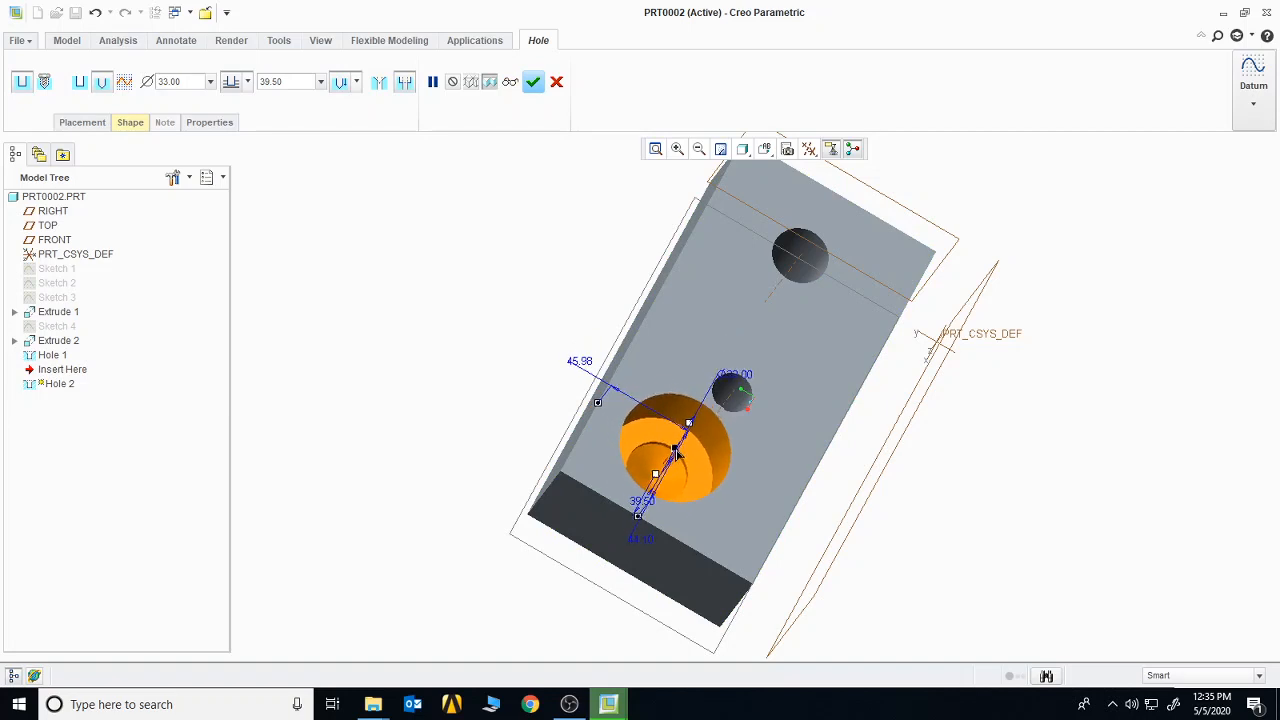
{"action": "middle_click_drag", "start_coordinate": [926, 534], "coordinate": [879, 515]}
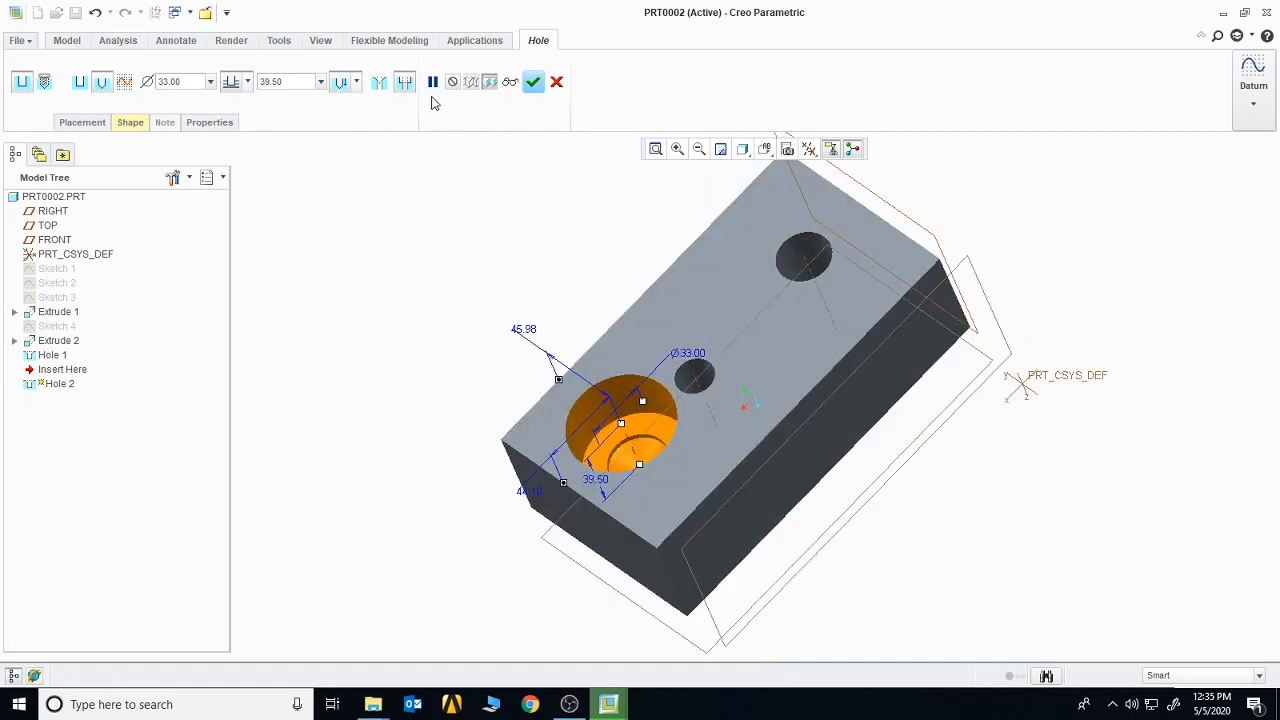
- Try a countersink in place of the counterbore, remove it, and restore the counterbore
{"action": "left_click", "coordinate": [381, 87]}
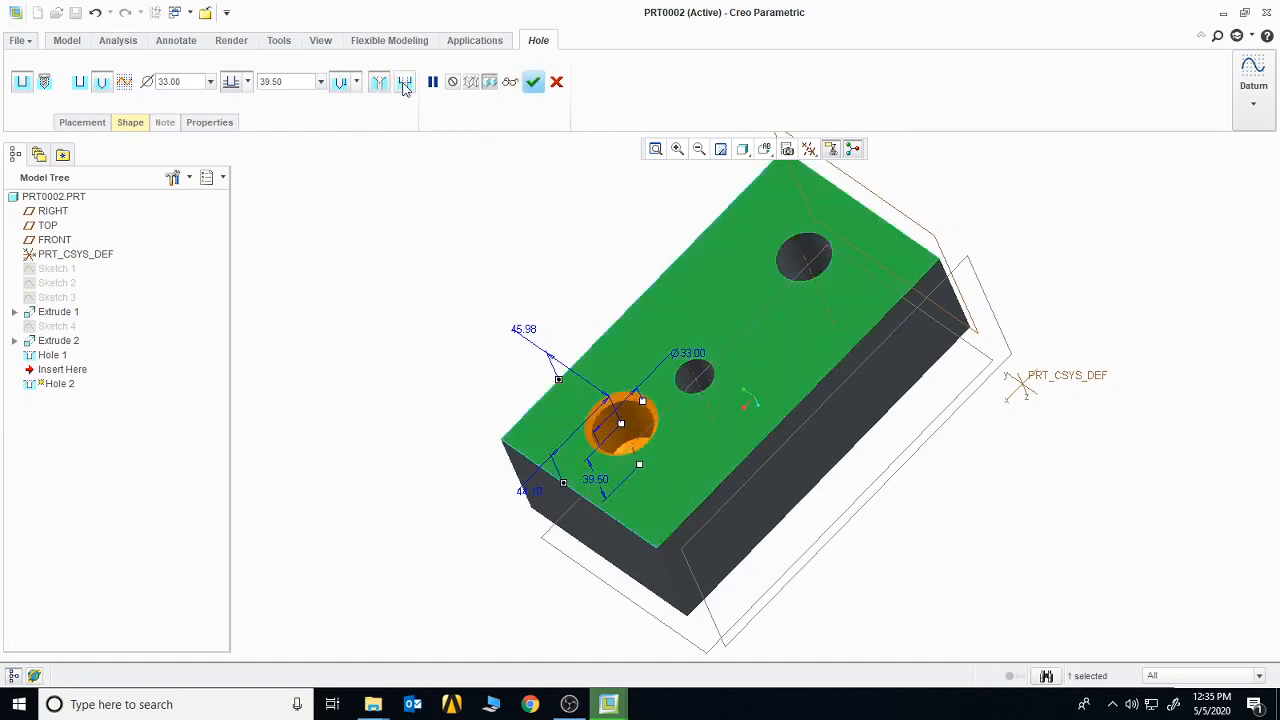
{"action": "left_click", "coordinate": [381, 82]}
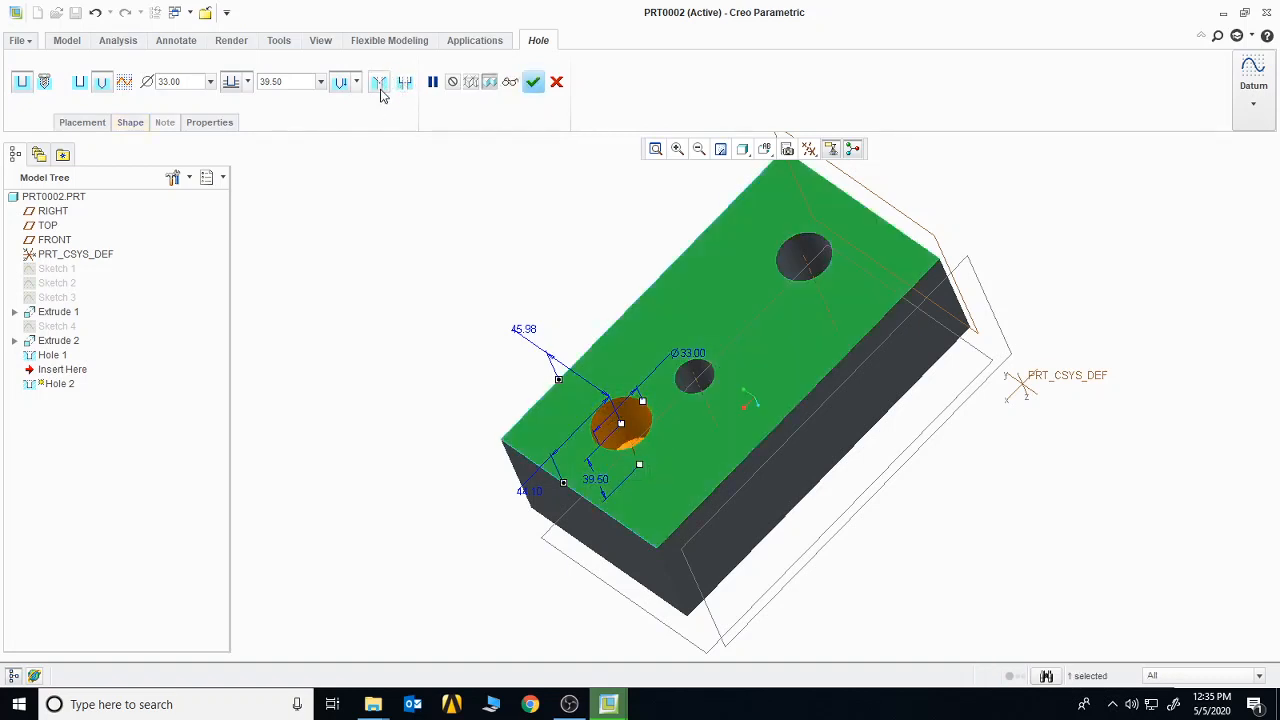
{"action": "left_click", "coordinate": [401, 86]}
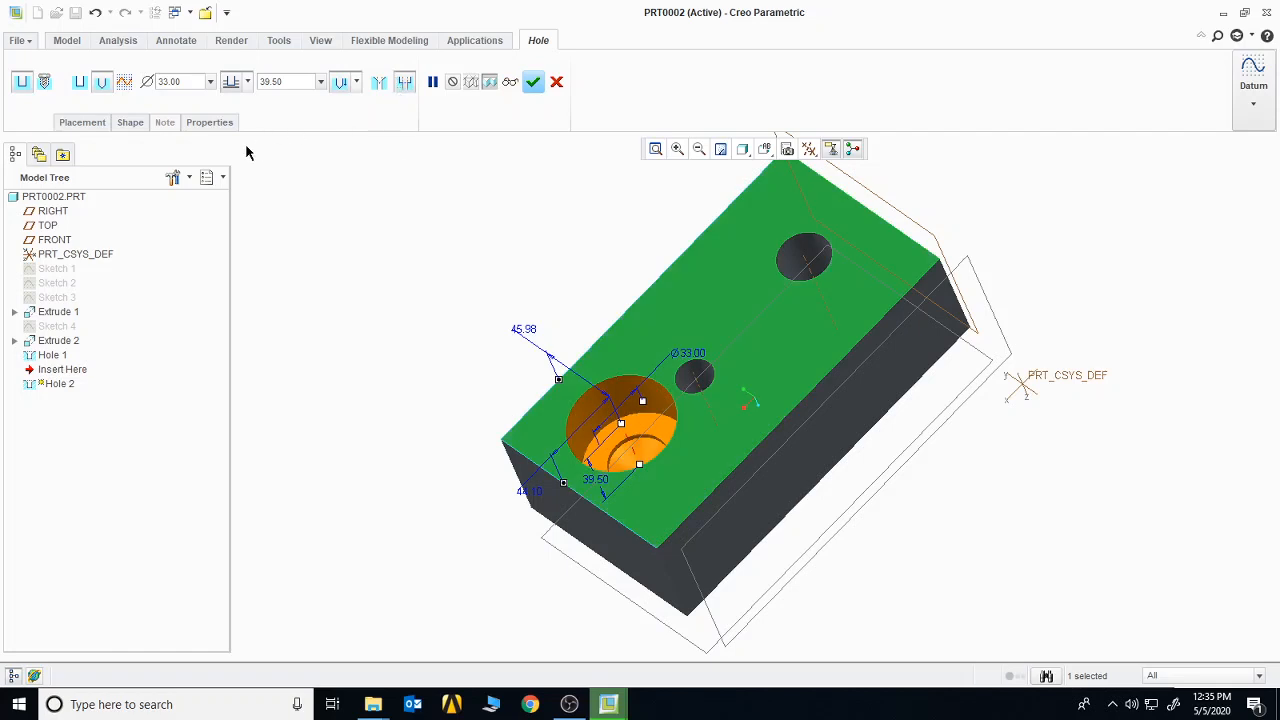
- Shift the counterbored hole to about 46.43 from the long edge and set its drill diameter to 22
{"action": "middle_click_drag", "start_coordinate": [533, 428], "coordinate": [678, 425]}
{"action": "mouse_move", "coordinate": [678, 425]}
{"action": "left_mouse_down"}
{"action": "mouse_move", "coordinate": [694, 420]}
{"action": "mouse_move", "coordinate": [679, 421]}
{"action": "left_mouse_up"}
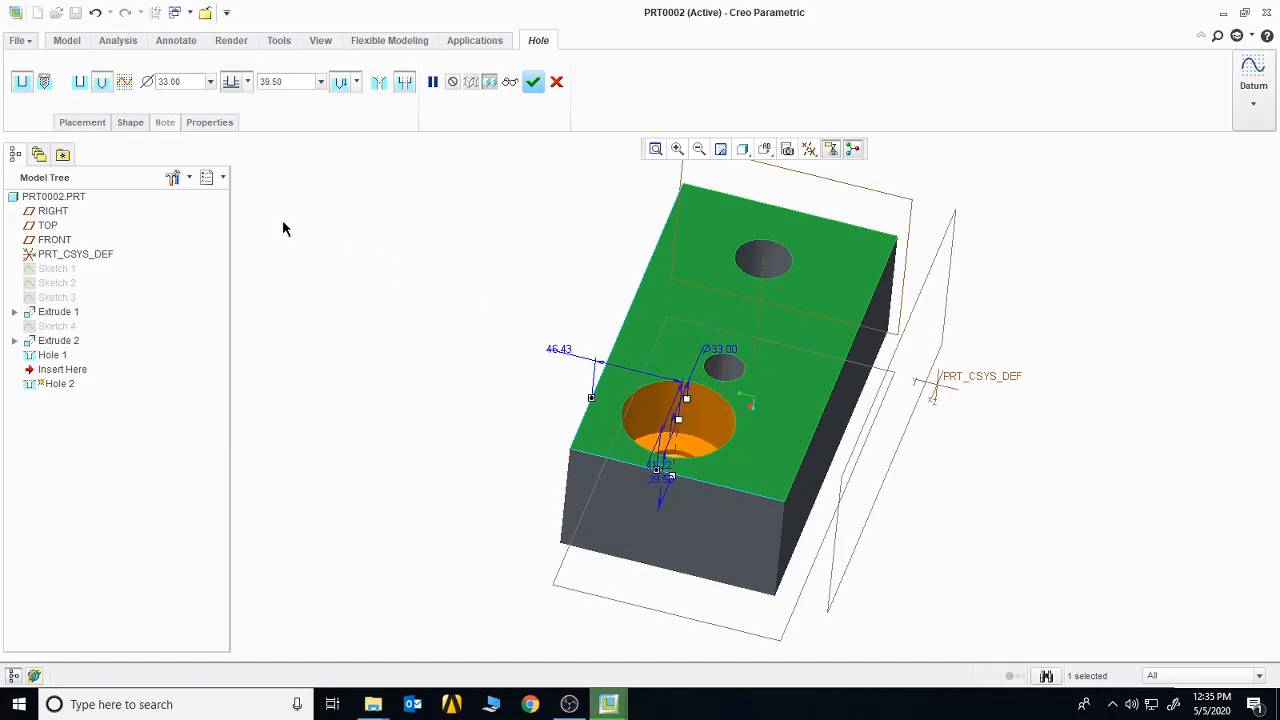
{"action": "left_click", "coordinate": [129, 126]}
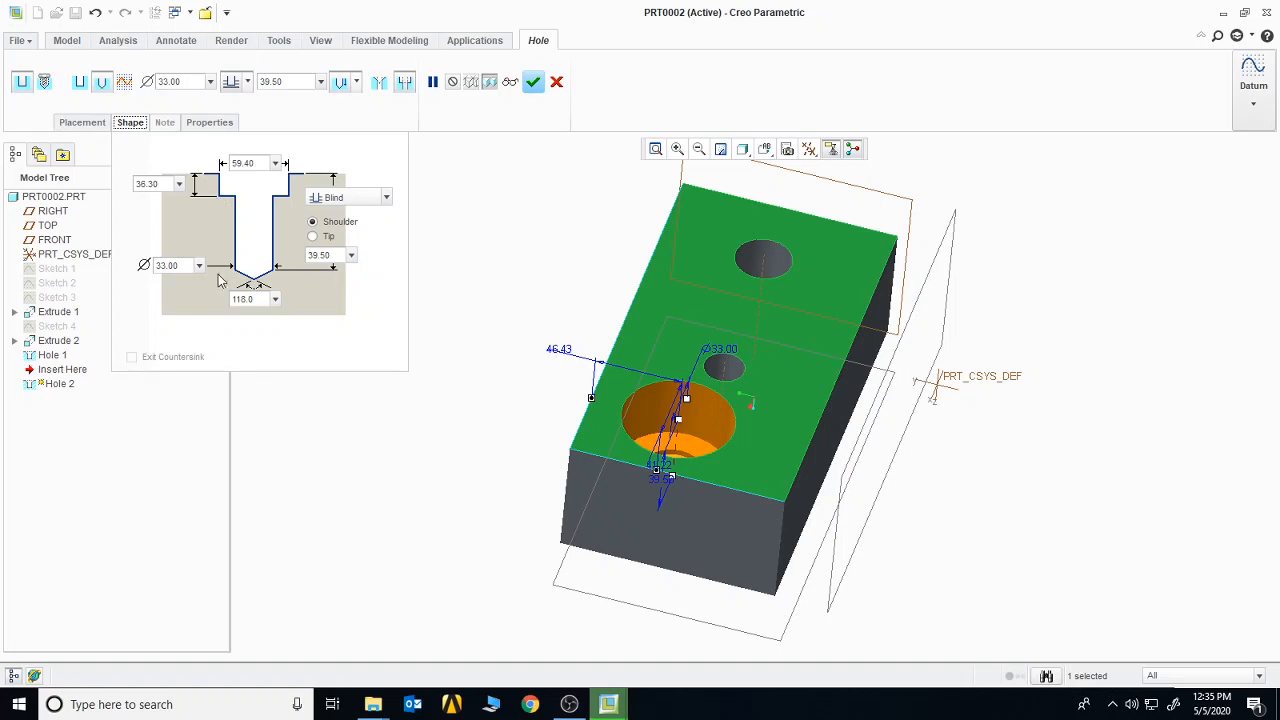
{"action": "left_click", "coordinate": [160, 265]}
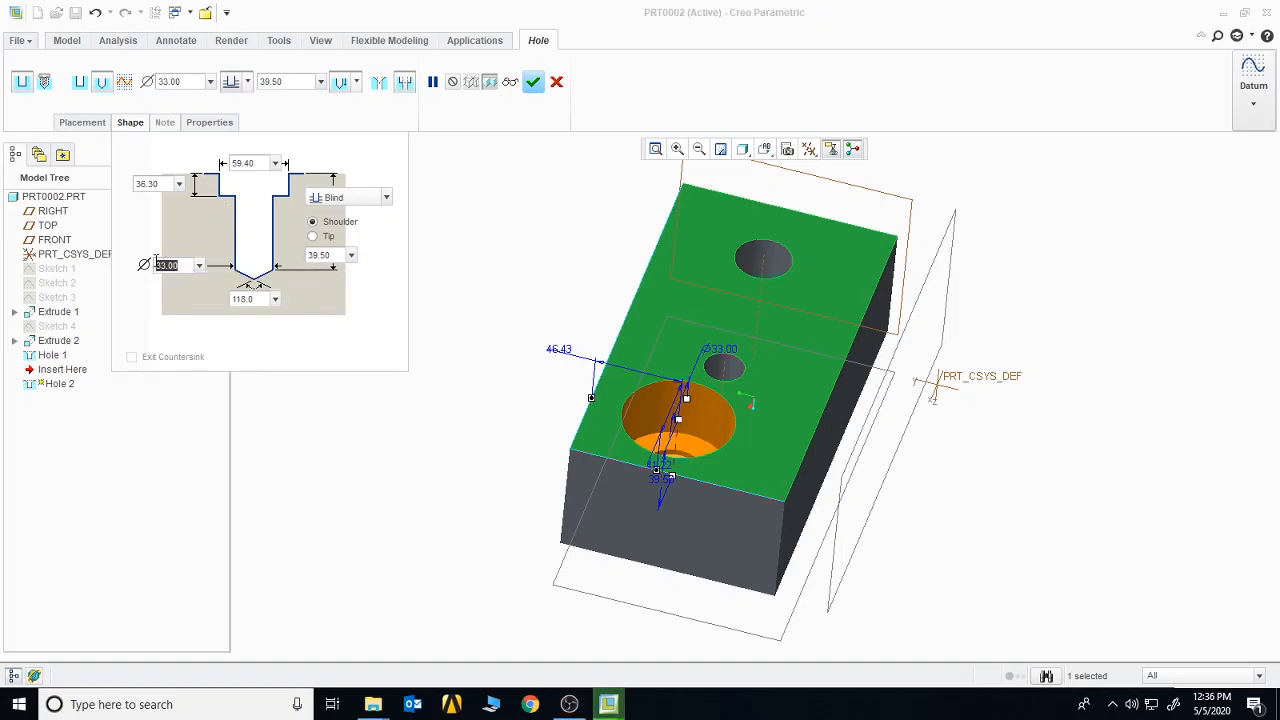
{"action": "type", "text": "22"}
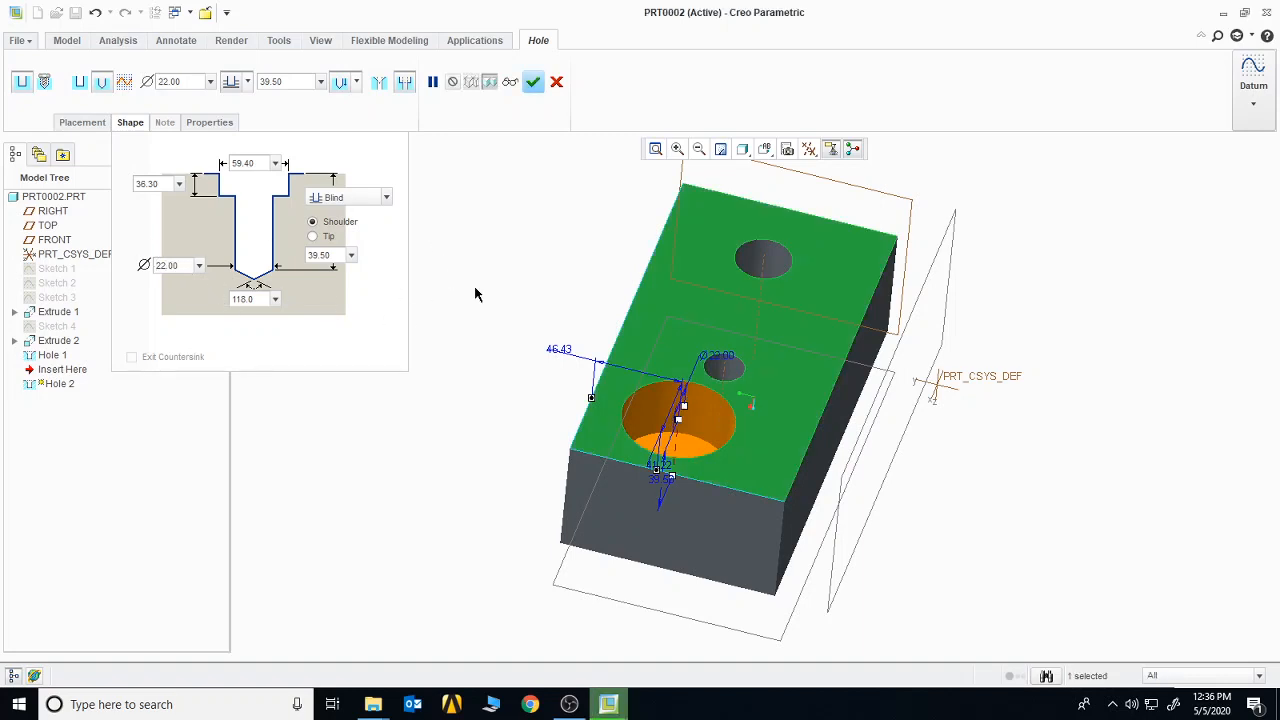
- Set the counterbore diameter of the hole to 33
{"action": "middle_click_drag", "start_coordinate": [474, 289], "coordinate": [466, 323]}
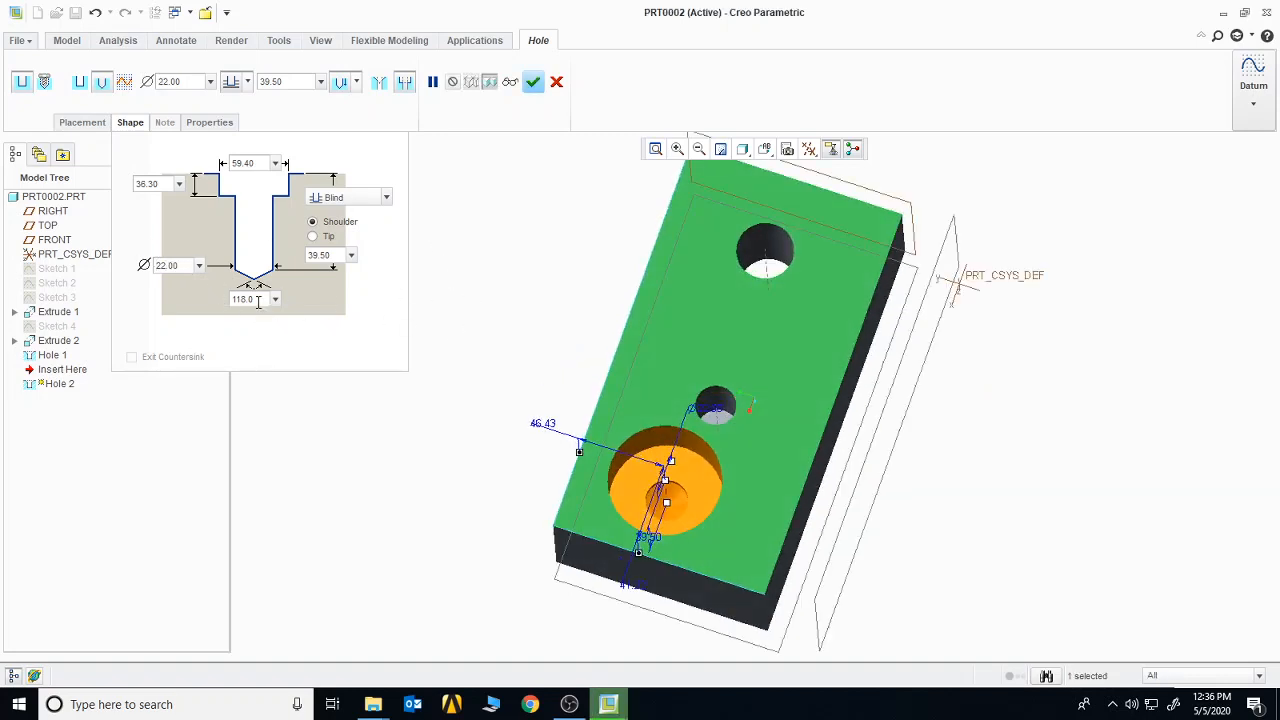
{"action": "double_click", "coordinate": [258, 163]}
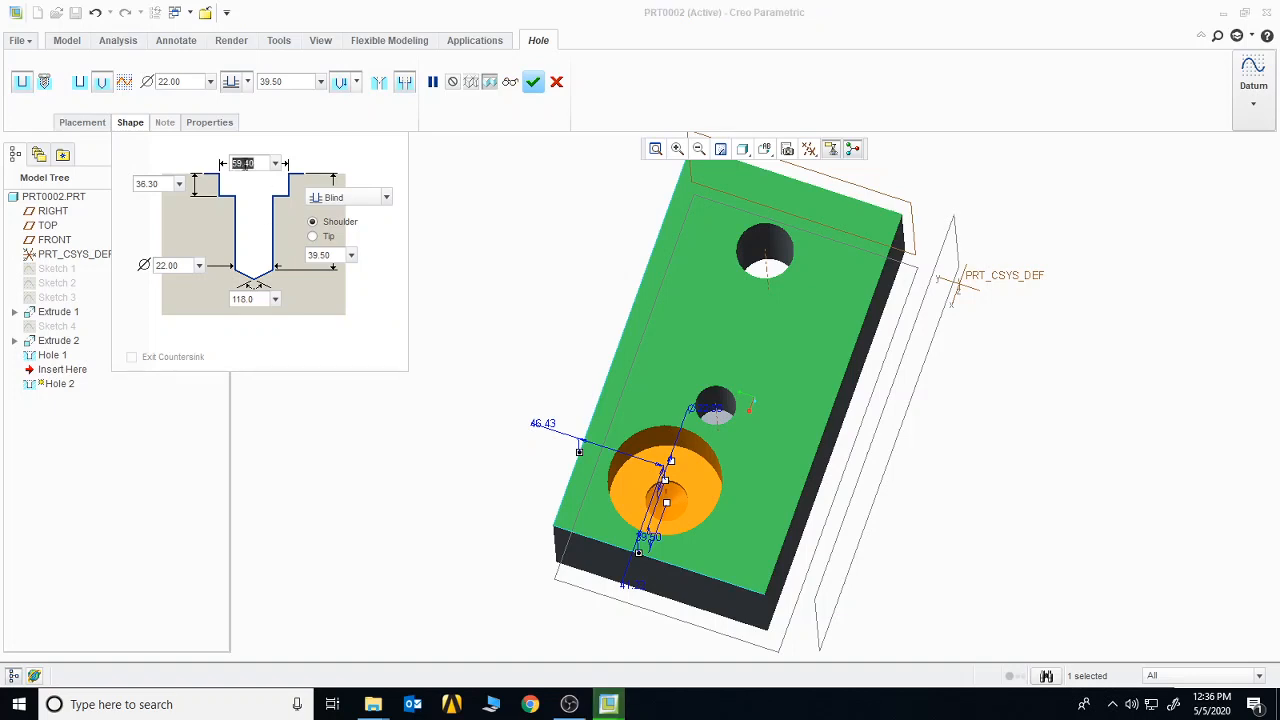
{"action": "type", "text": "33"}
{"action": "key", "text": "Return"}
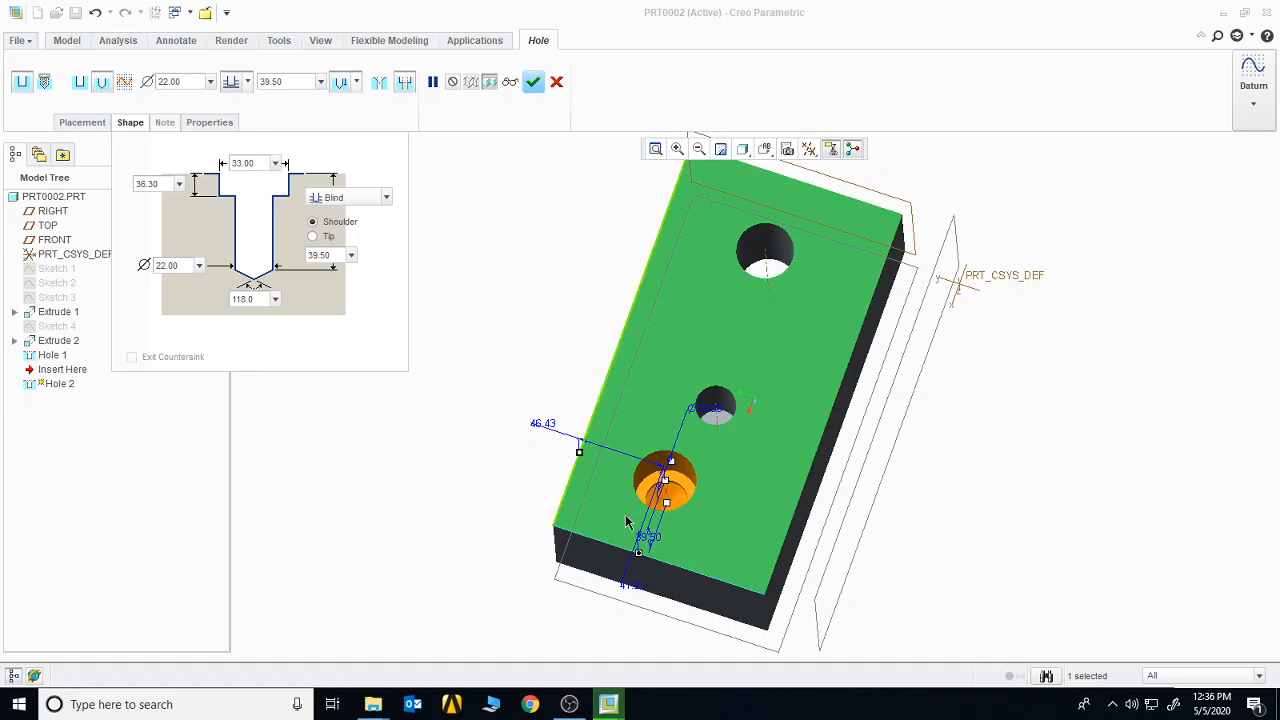
- Enlarge the hole's drill diameter to about 28.91 and accept the counterbored hole
{"action": "middle_click_drag", "start_coordinate": [731, 529], "coordinate": [737, 497]}
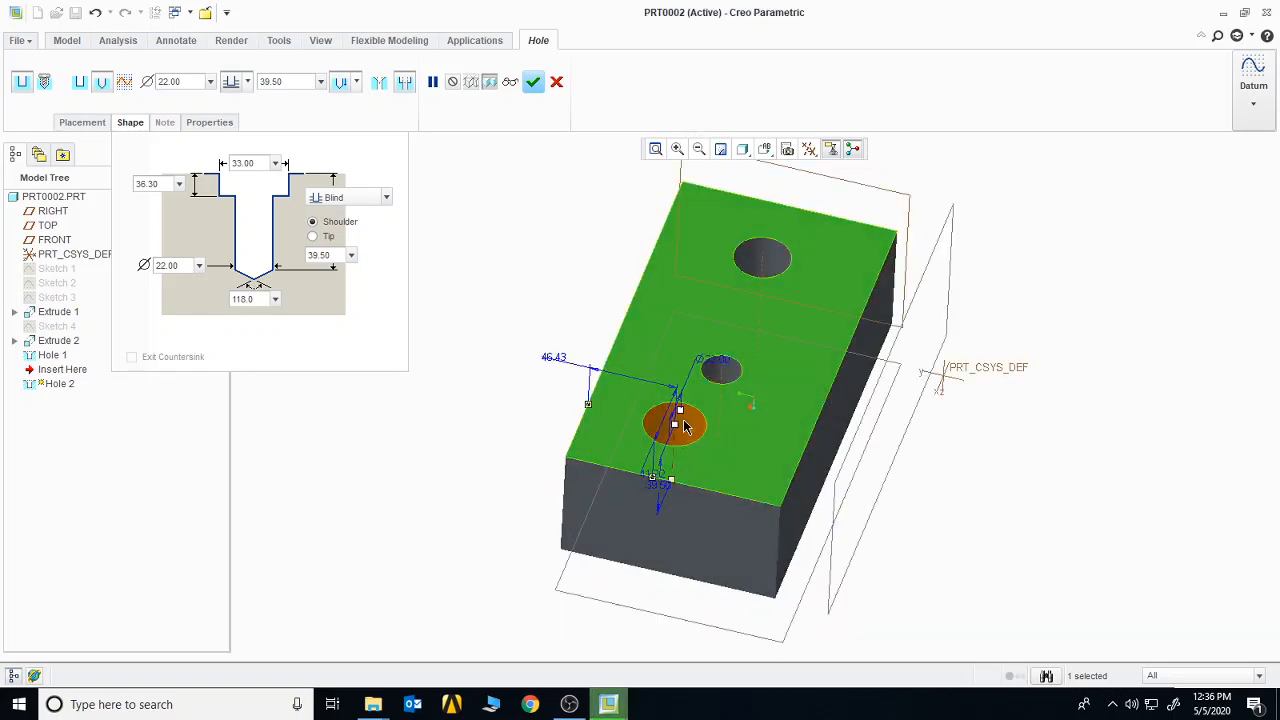
{"action": "left_click_drag", "start_coordinate": [683, 412], "coordinate": [681, 407]}
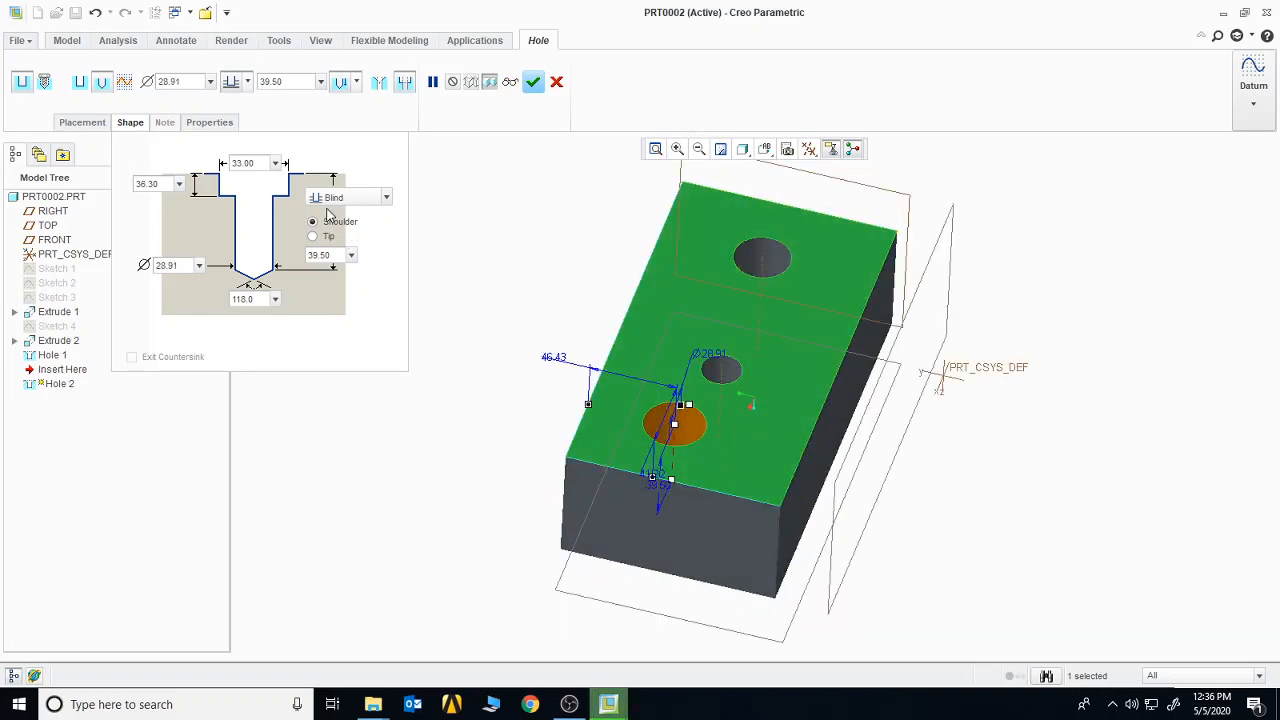
{"action": "left_click", "coordinate": [130, 126]}
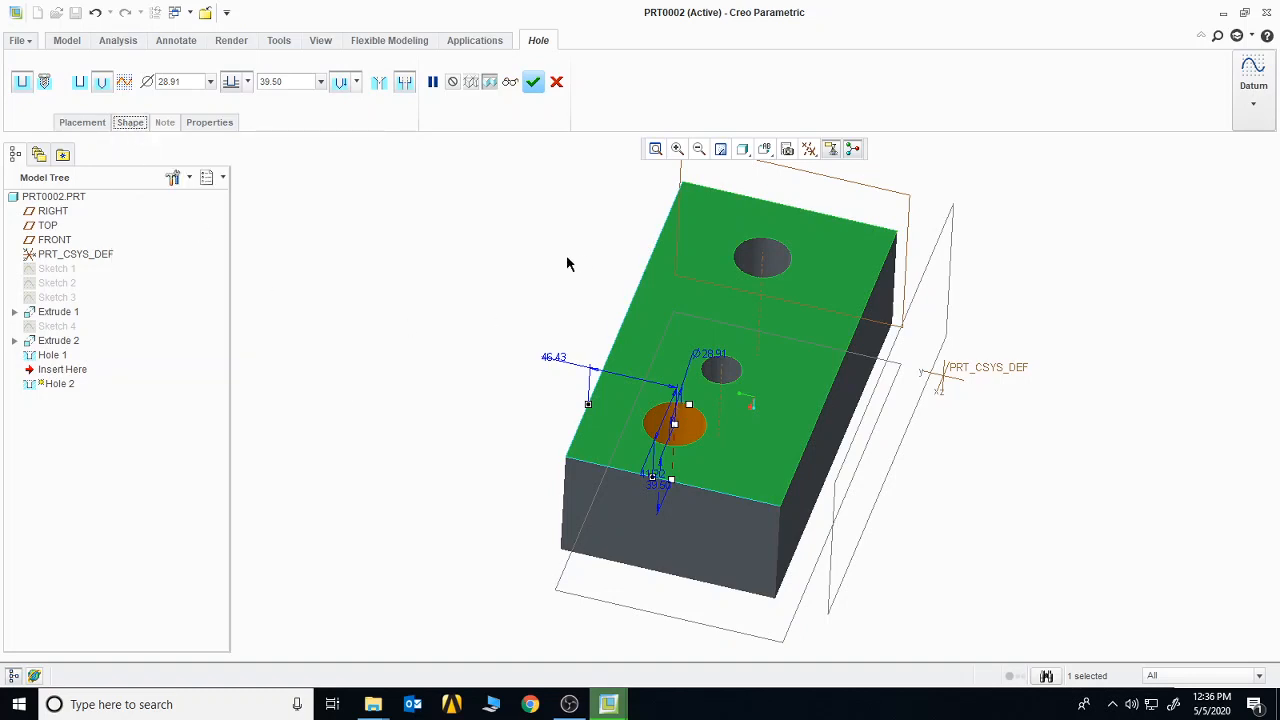
{"action": "middle_click_drag", "start_coordinate": [755, 404], "coordinate": [725, 438]}
{"action": "left_click", "coordinate": [533, 82]}
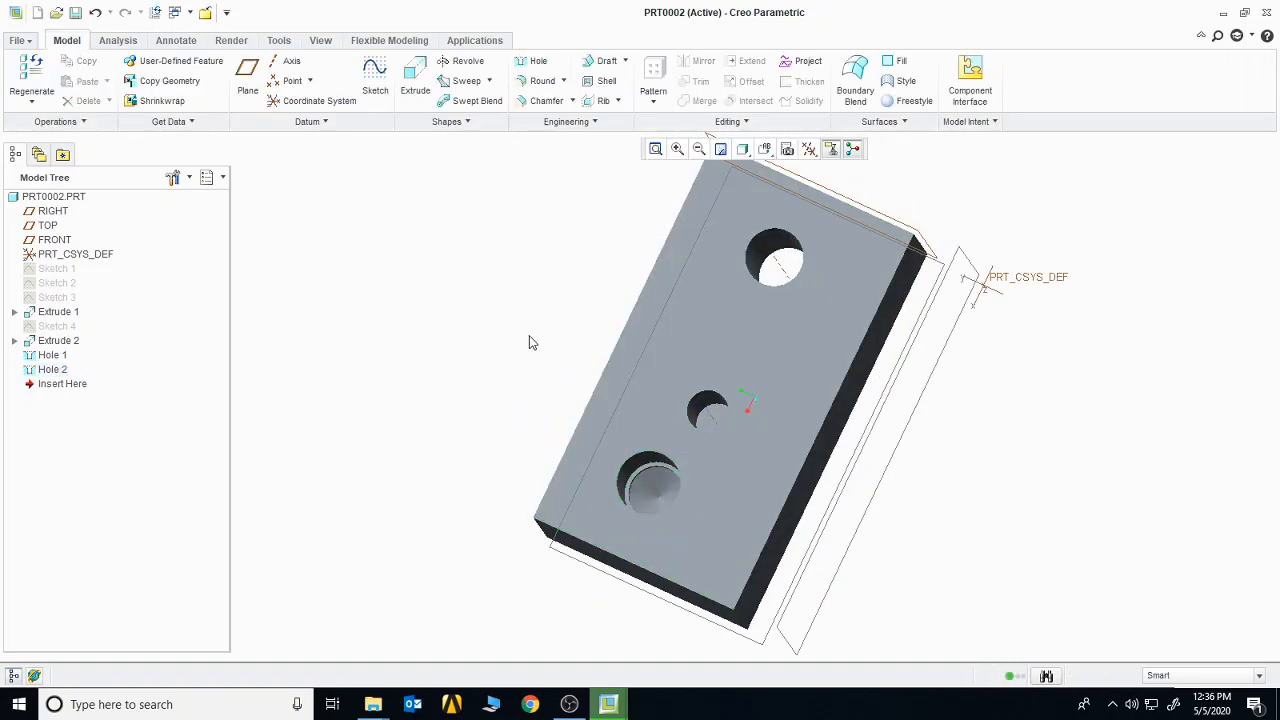
- Round the long edge of the top face nearest the counterbored hole to a radius of about 11.78 and accept it
{"action": "mouse_move", "coordinate": [528, 340]}
{"action": "middle_mouse_down"}
{"action": "mouse_move", "coordinate": [576, 341]}
{"action": "mouse_move", "coordinate": [523, 337]}
{"action": "mouse_move", "coordinate": [537, 360]}
{"action": "middle_mouse_up"}
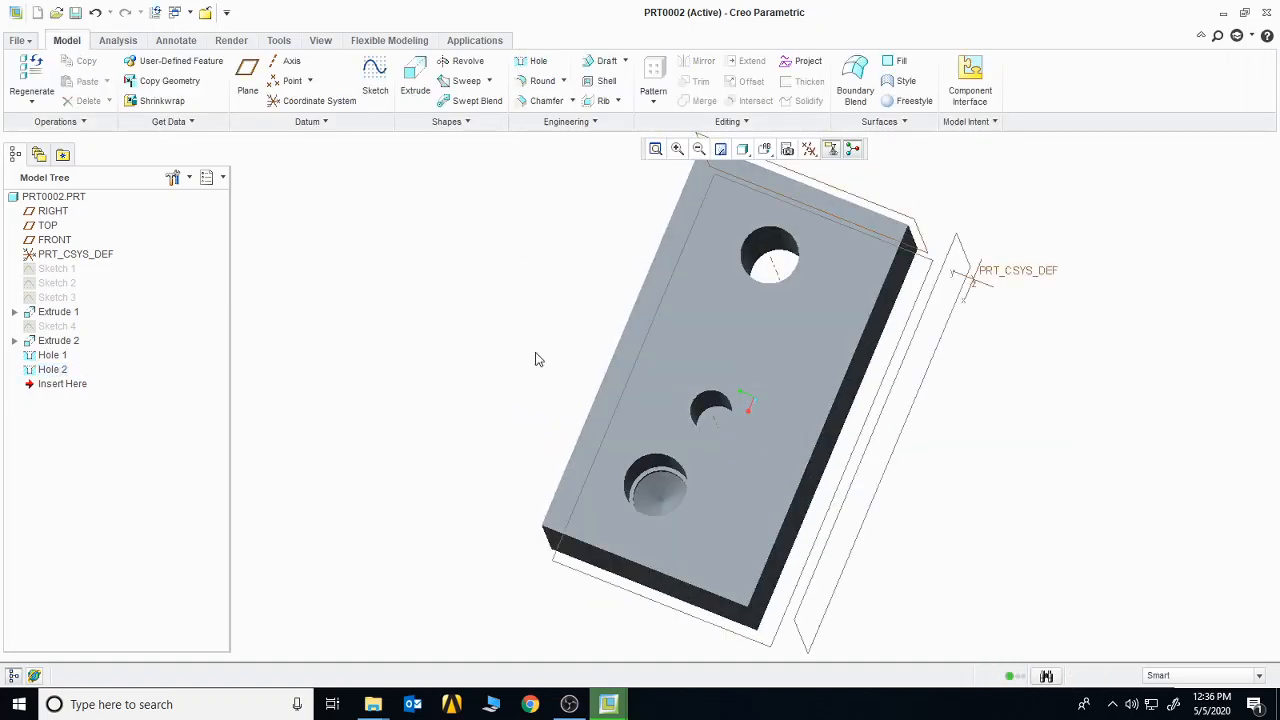
{"action": "mouse_move", "coordinate": [1017, 535]}
{"action": "middle_mouse_down"}
{"action": "mouse_move", "coordinate": [1046, 509]}
{"action": "mouse_move", "coordinate": [1016, 535]}
{"action": "mouse_move", "coordinate": [1033, 552]}
{"action": "middle_mouse_up"}
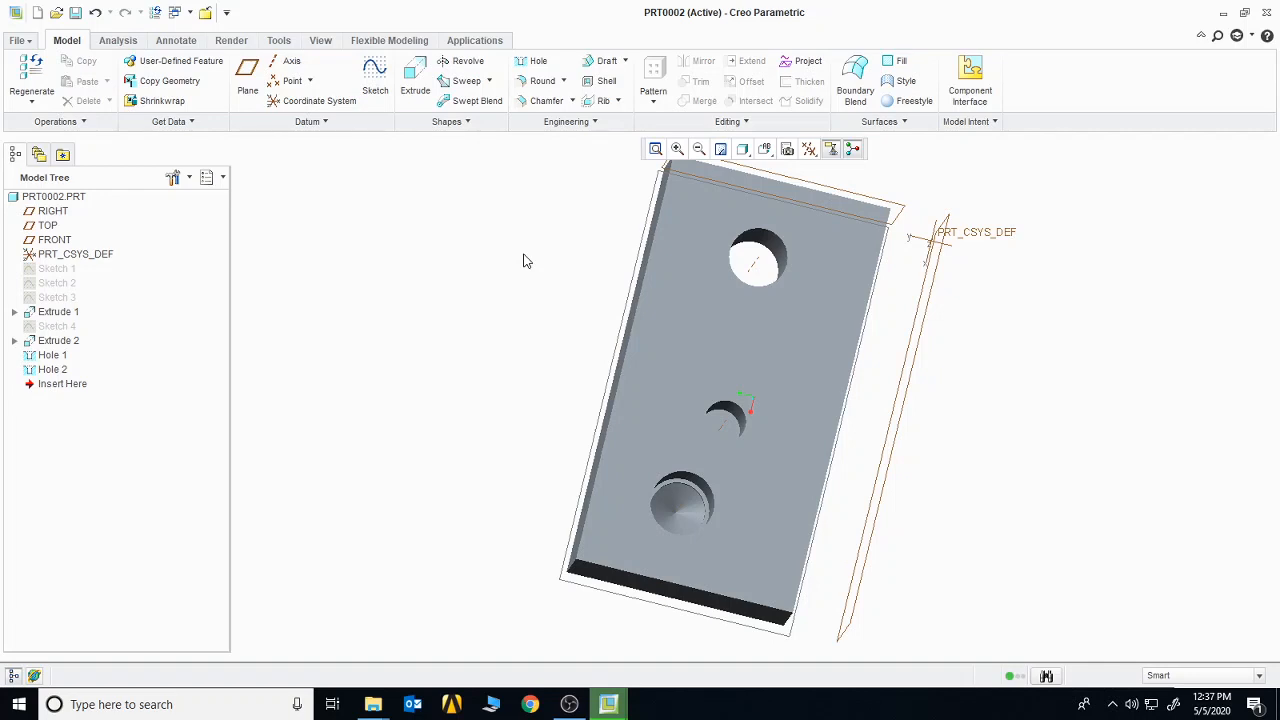
{"action": "left_click", "coordinate": [543, 84]}
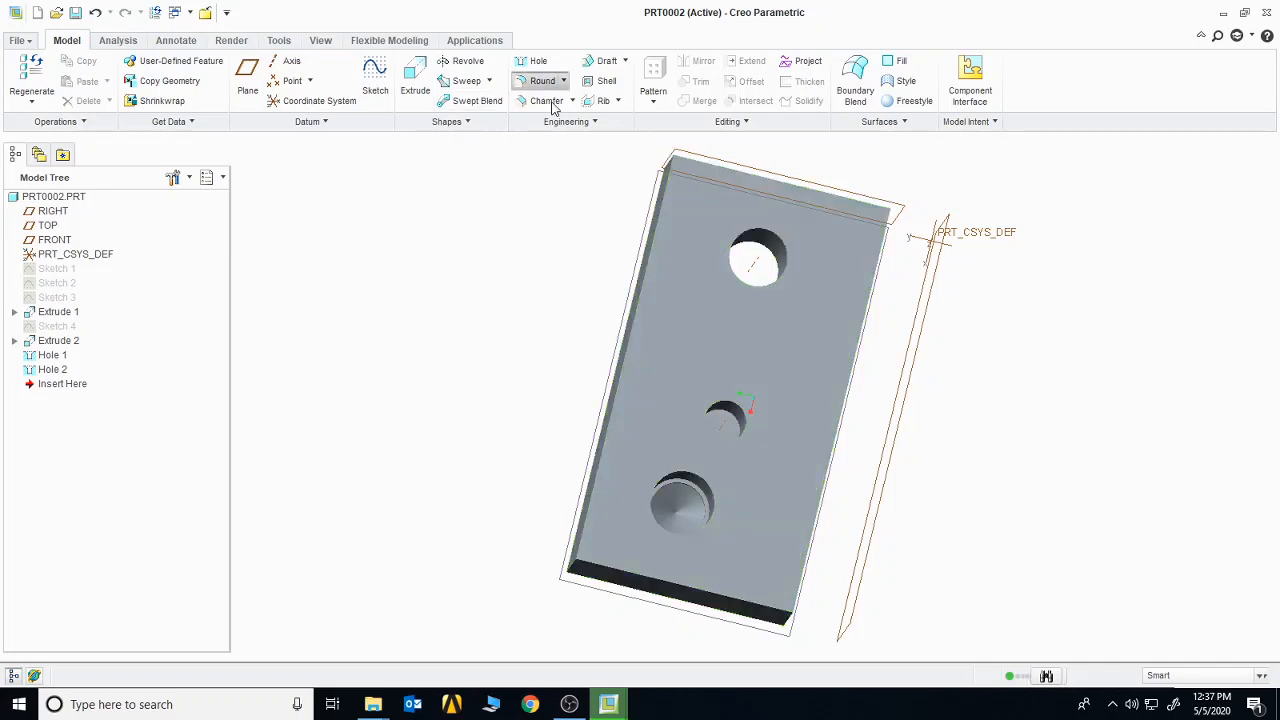
{"action": "left_click", "coordinate": [634, 322]}
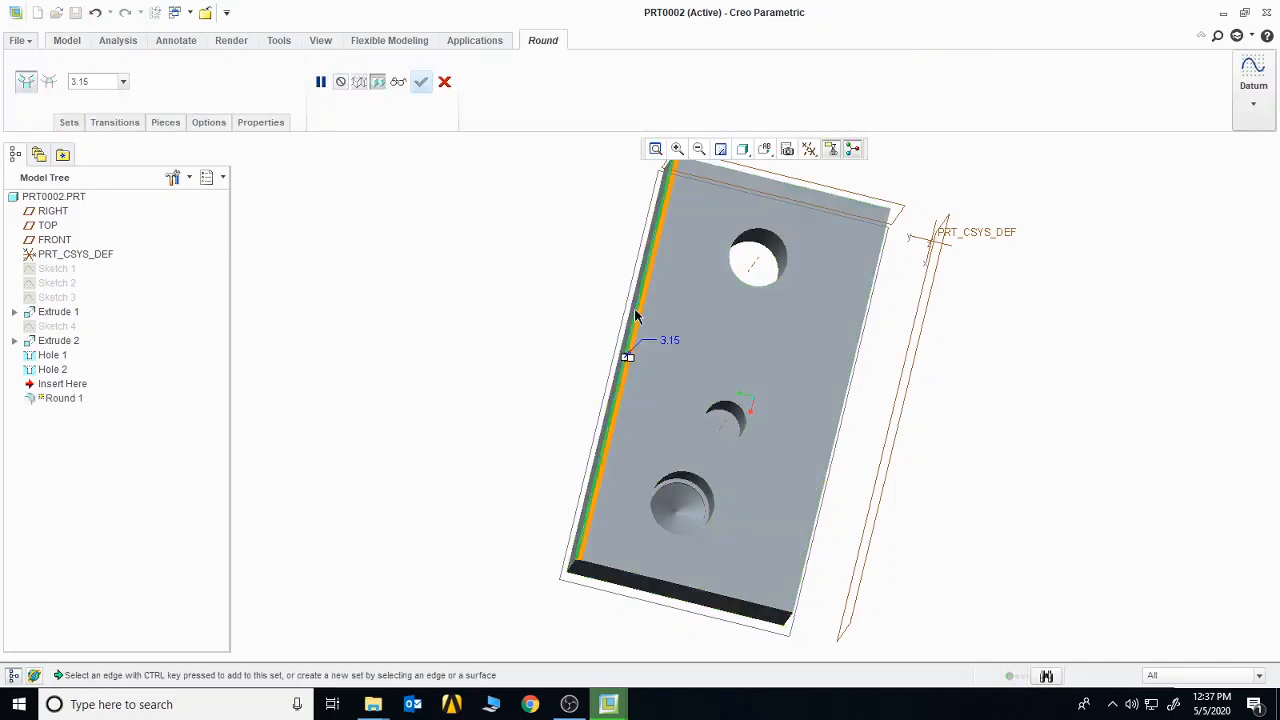
{"action": "middle_click_drag", "start_coordinate": [670, 328], "coordinate": [706, 371]}
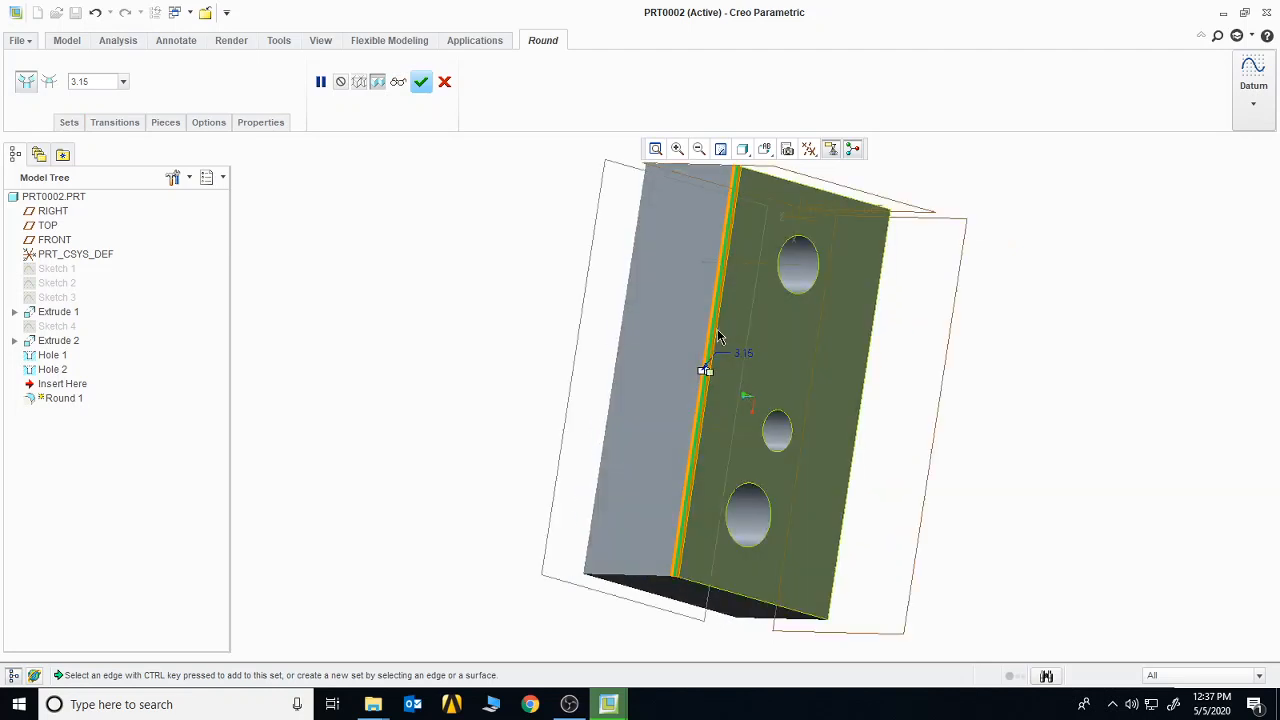
{"action": "mouse_move", "coordinate": [707, 372]}
{"action": "left_mouse_down"}
{"action": "mouse_move", "coordinate": [746, 389]}
{"action": "mouse_move", "coordinate": [700, 372]}
{"action": "left_mouse_up"}
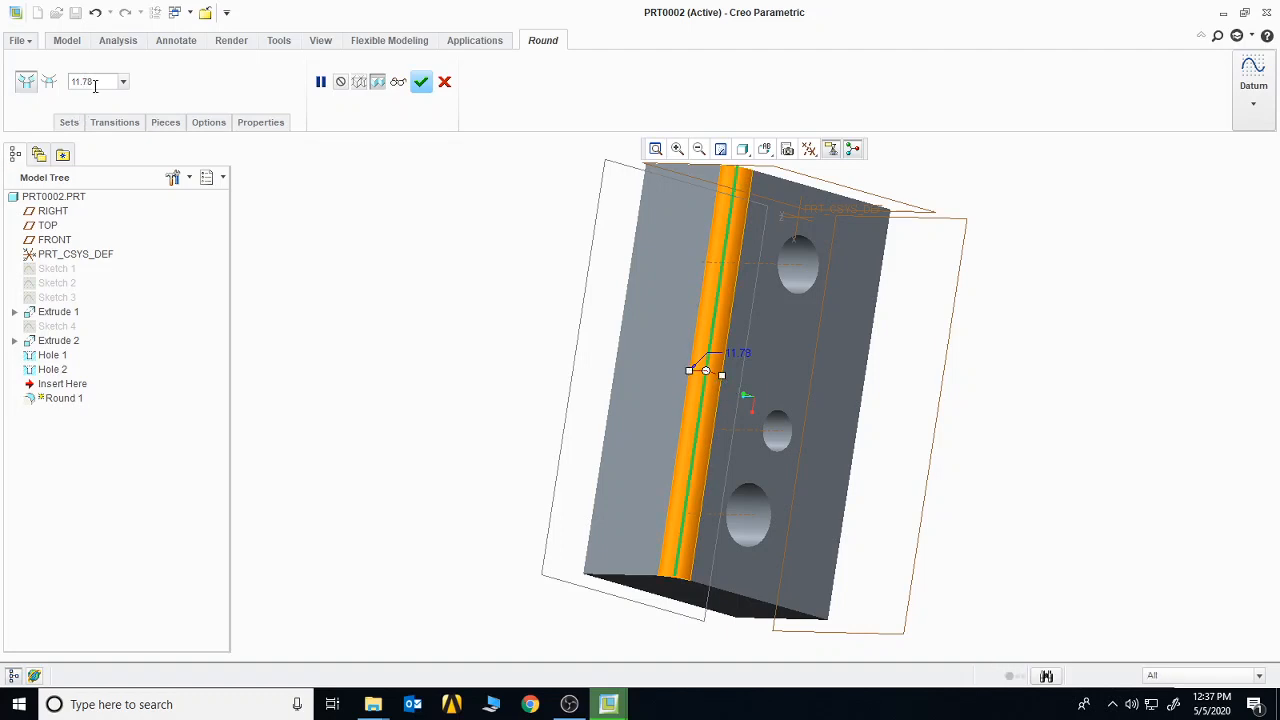
{"action": "left_click", "coordinate": [420, 86]}
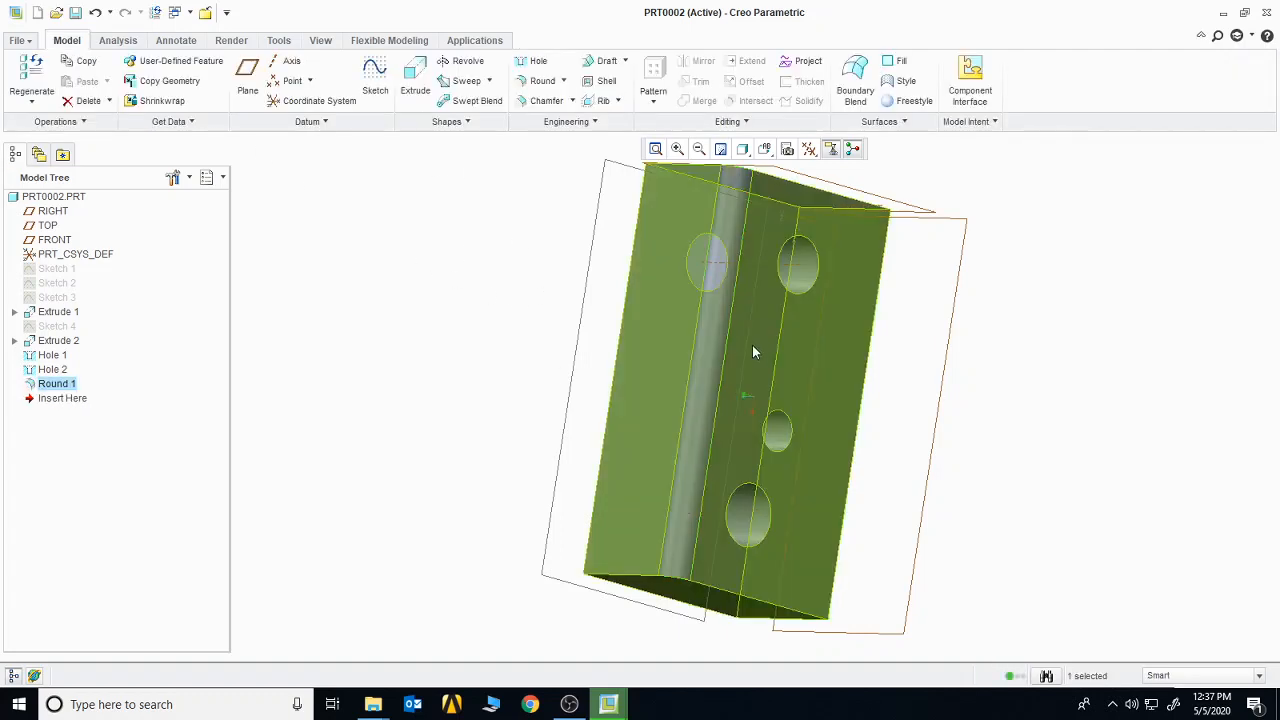
- Start a D x D edge chamfer of about 21.78 on the long edge diagonally opposite the round
{"action": "middle_click_drag", "start_coordinate": [982, 411], "coordinate": [800, 324]}
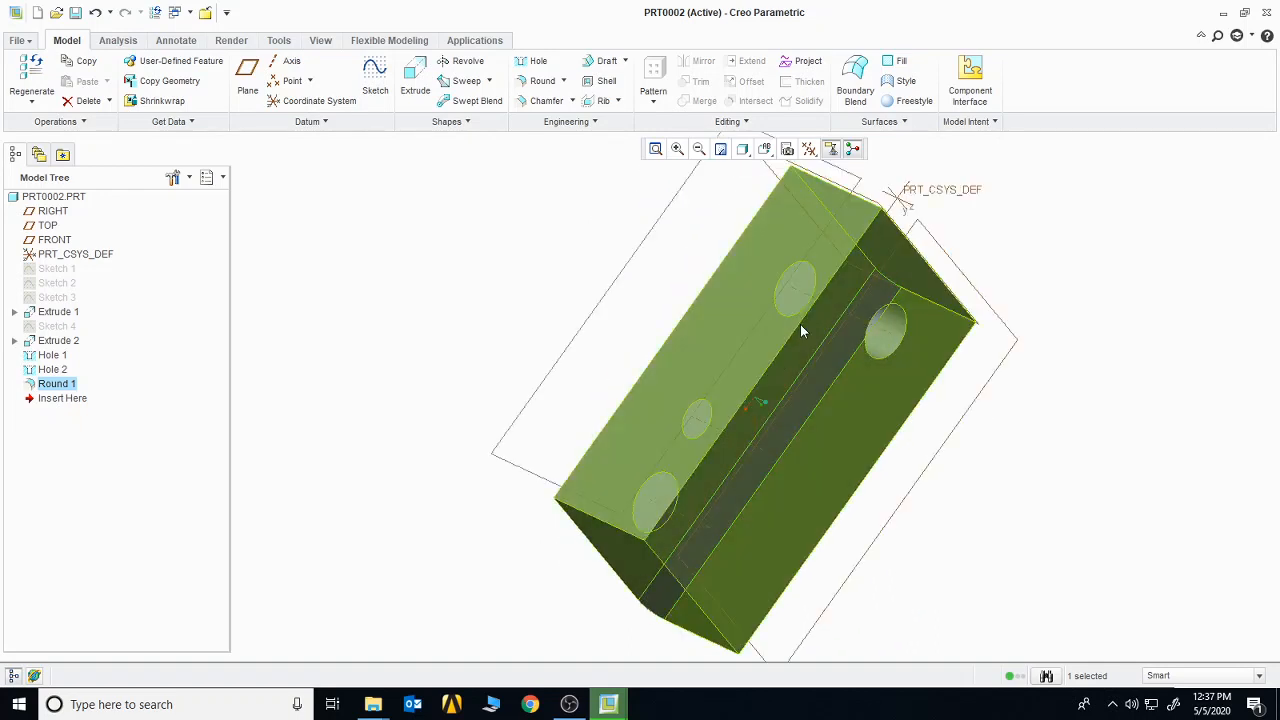
{"action": "left_click", "coordinate": [573, 101]}
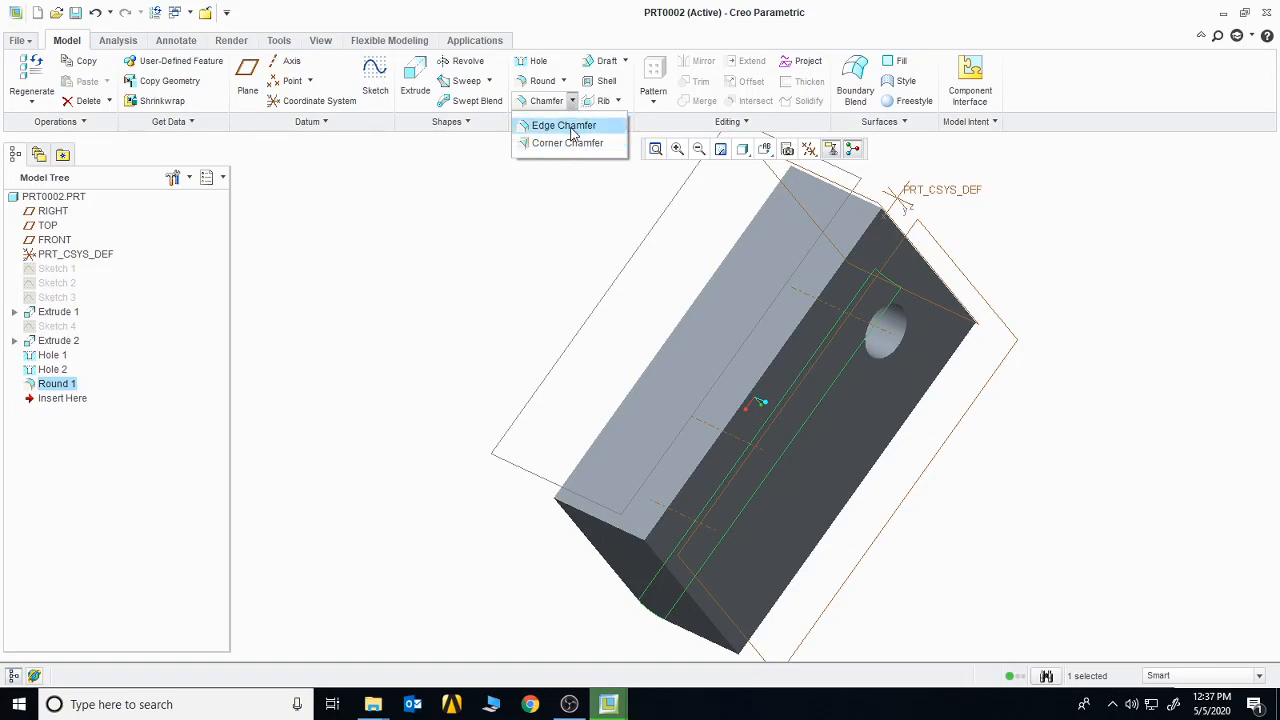
{"action": "left_click", "coordinate": [571, 130]}
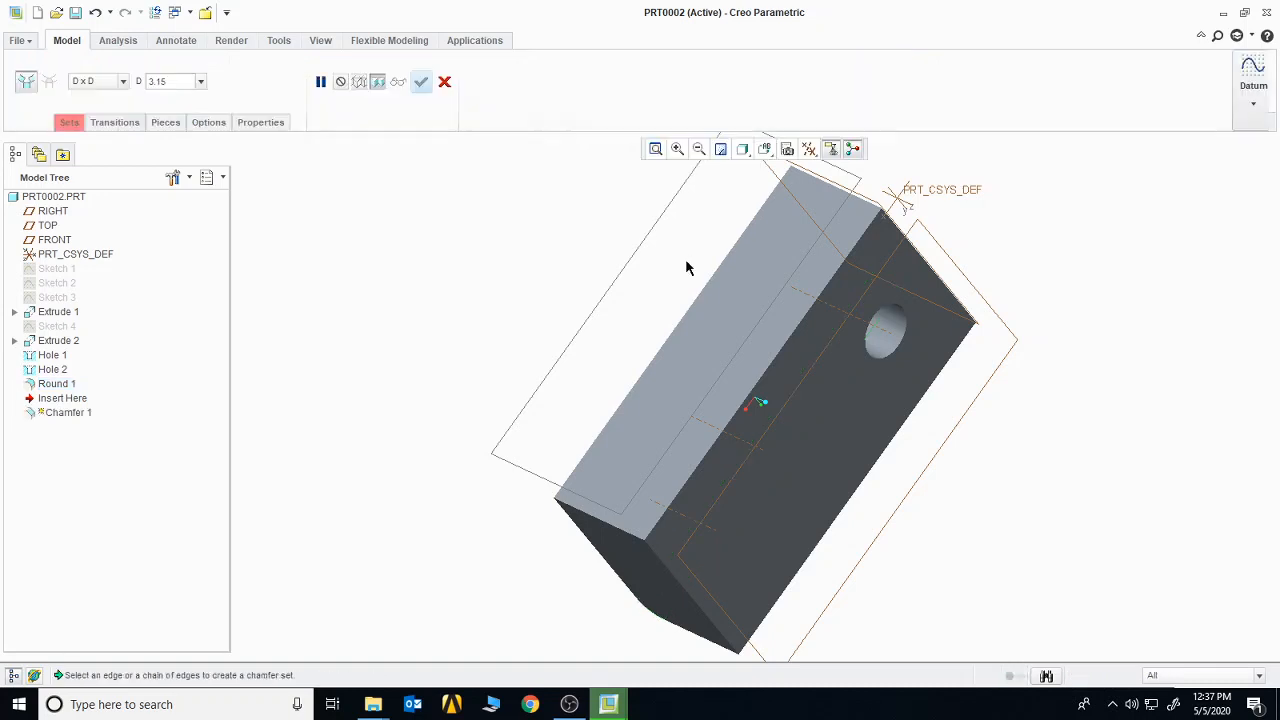
{"action": "left_click", "coordinate": [766, 372]}
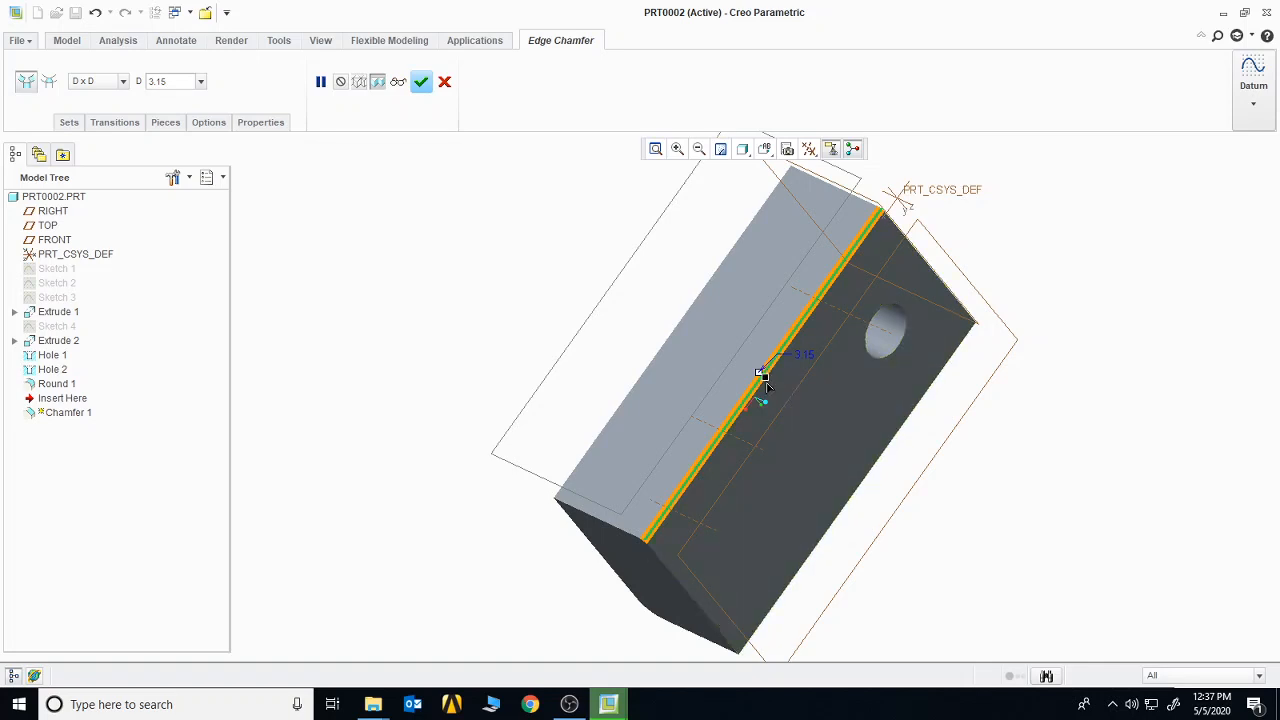
{"action": "left_click_drag", "start_coordinate": [765, 380], "coordinate": [779, 402]}
{"action": "middle_click_drag", "start_coordinate": [818, 472], "coordinate": [837, 443]}
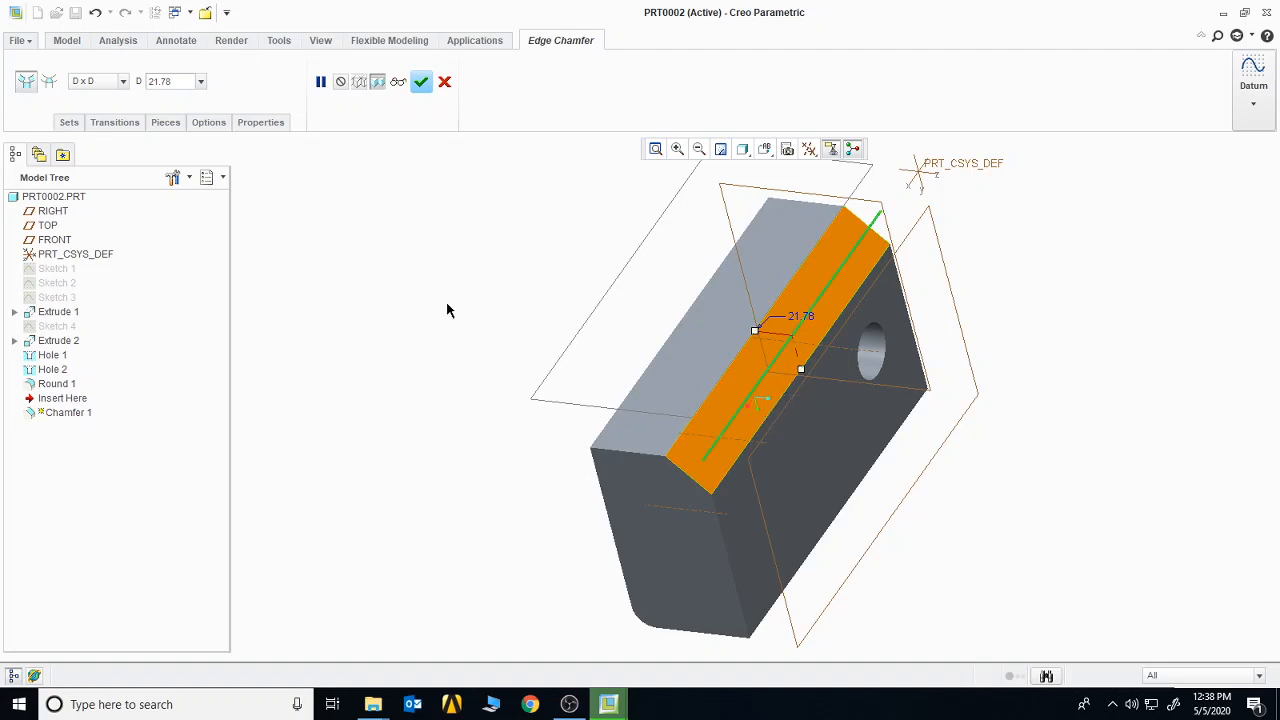
- Change the chamfer type to D1 x D2, with D1 about 34.56 and D2 about 18.47
{"action": "left_click", "coordinate": [124, 85]}
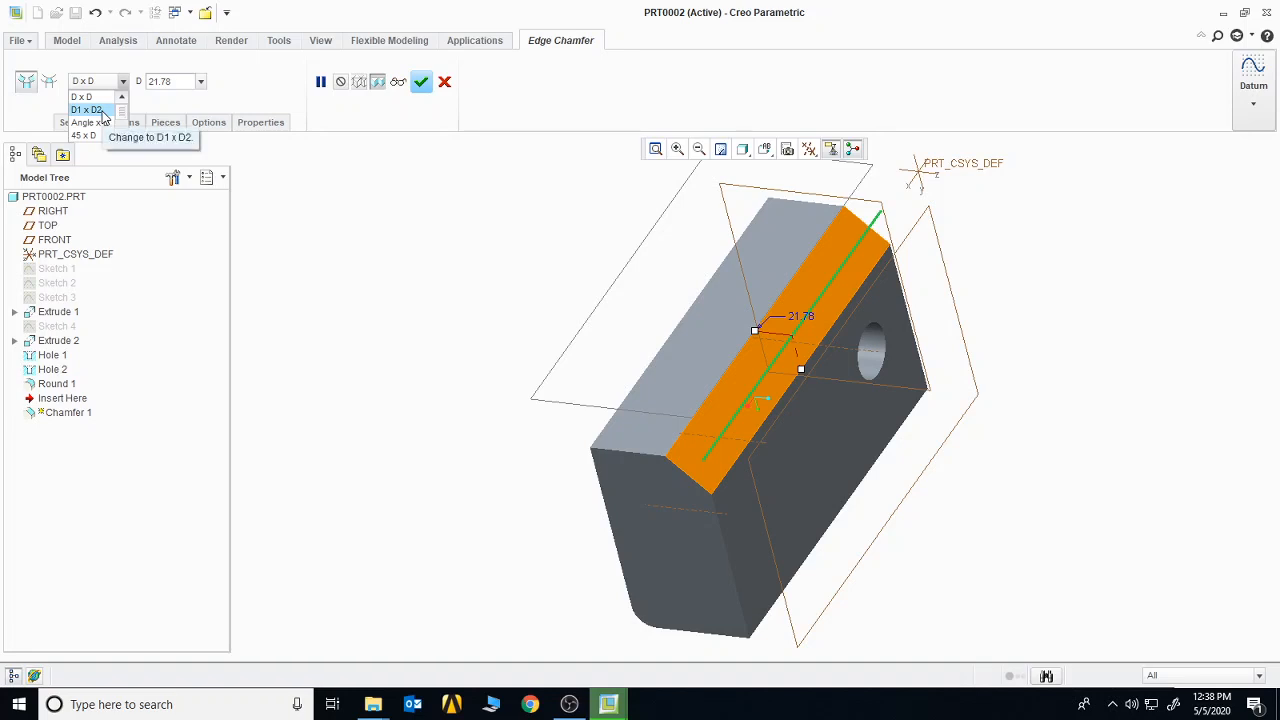
{"action": "left_click", "coordinate": [86, 109]}
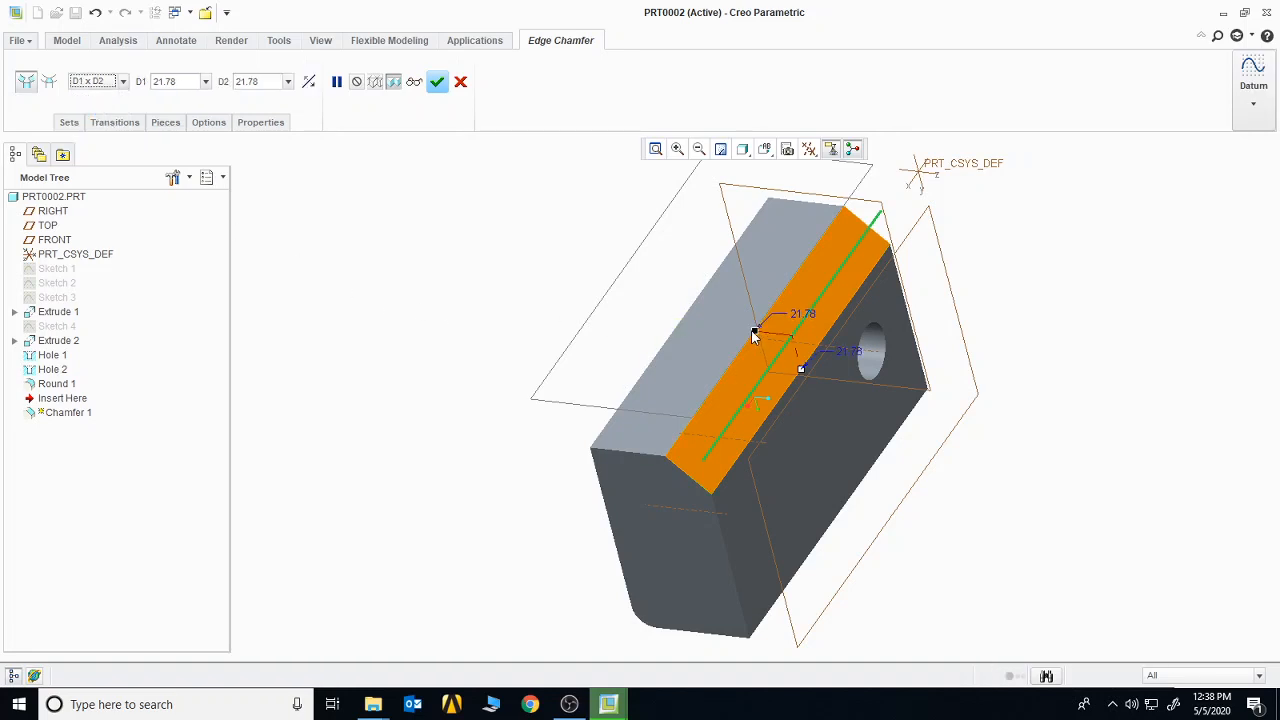
{"action": "left_click_drag", "start_coordinate": [754, 331], "coordinate": [732, 326]}
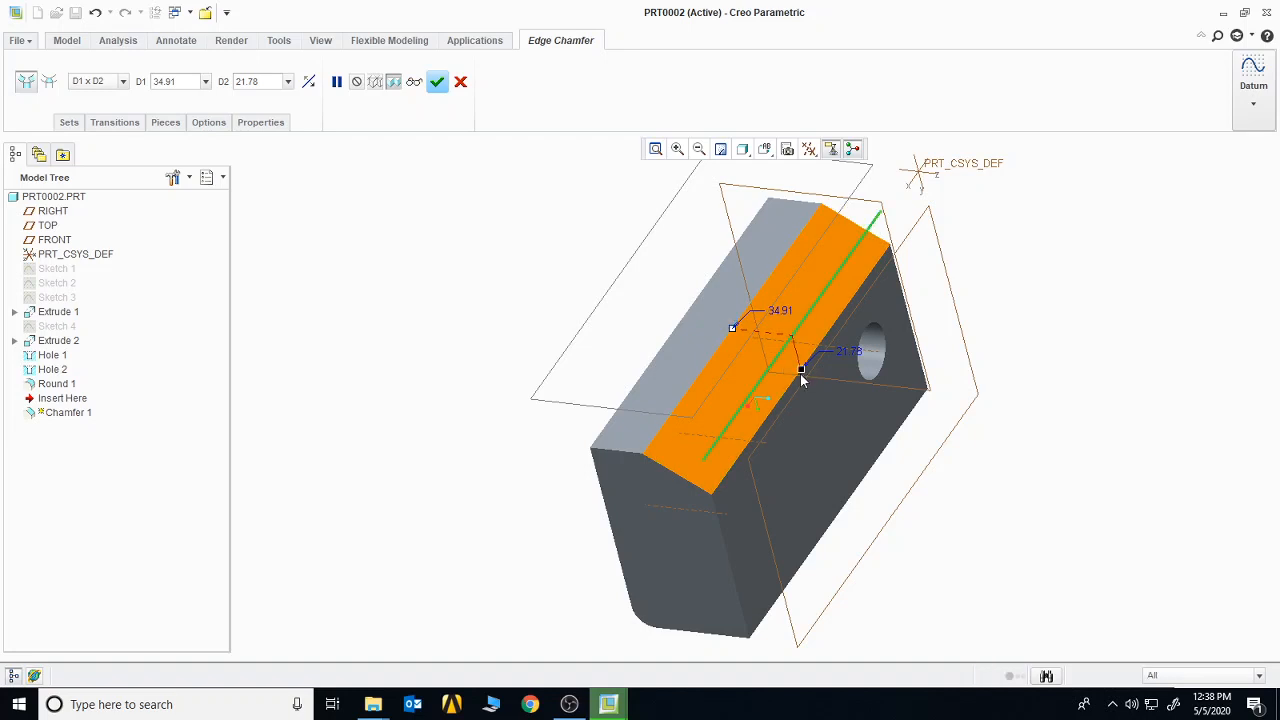
{"action": "mouse_move", "coordinate": [801, 370]}
{"action": "left_mouse_down"}
{"action": "mouse_move", "coordinate": [810, 392]}
{"action": "mouse_move", "coordinate": [799, 365]}
{"action": "left_mouse_up"}
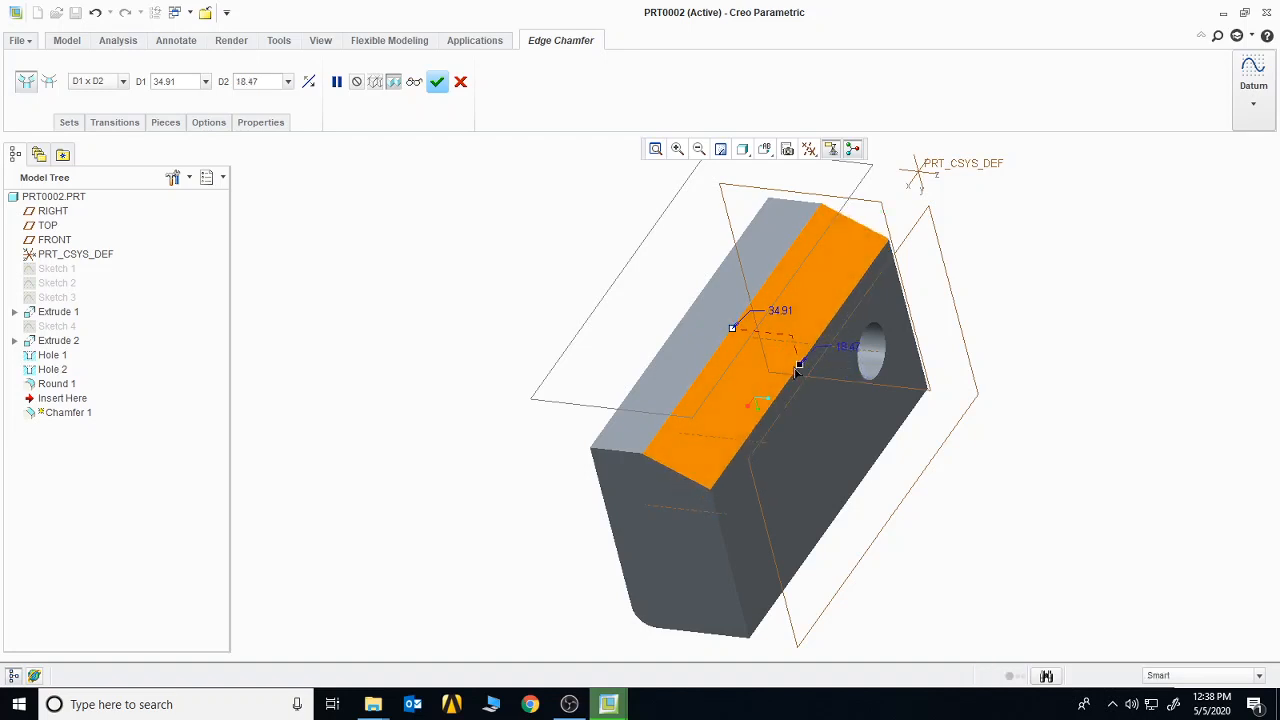
{"action": "mouse_move", "coordinate": [737, 329]}
{"action": "left_mouse_down"}
{"action": "mouse_move", "coordinate": [766, 331]}
{"action": "mouse_move", "coordinate": [734, 325]}
{"action": "left_mouse_up"}
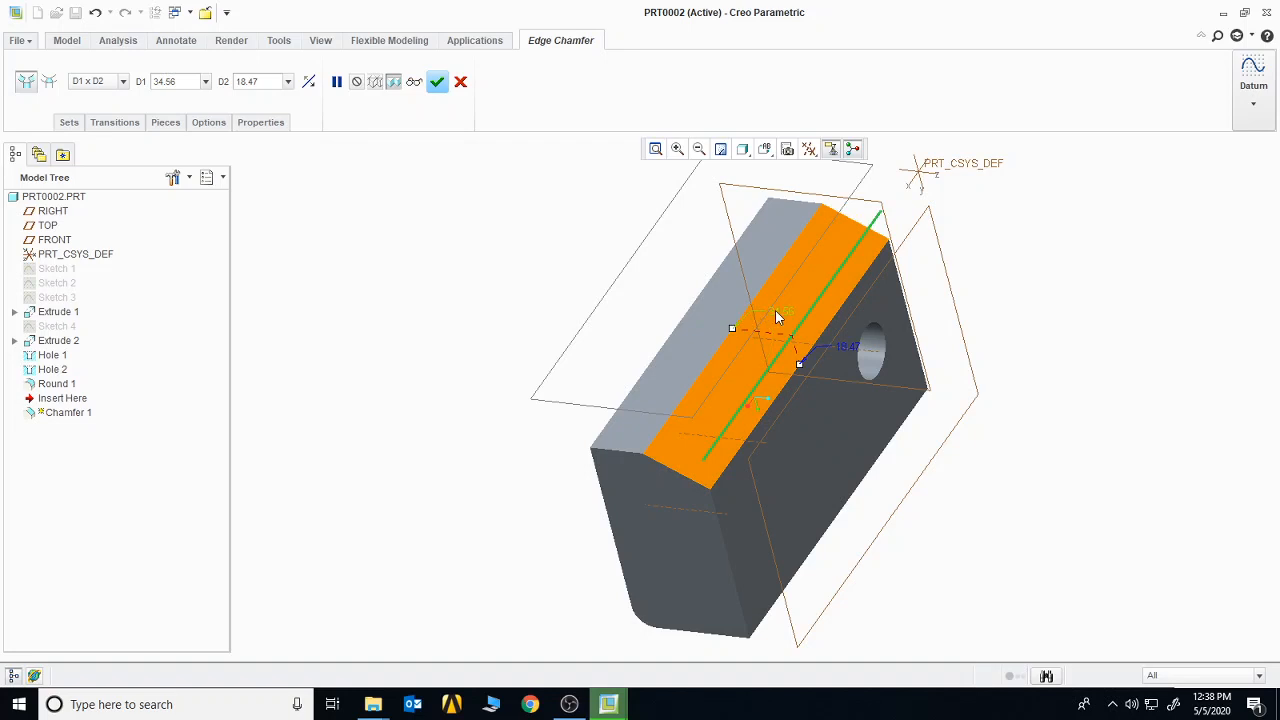
- Resize the chamfer to D1 about 23.59 and D2 about 16.25, and change it to Angle x D with 40 degrees and D about 27.13
{"action": "mouse_move", "coordinate": [797, 363]}
{"action": "left_mouse_down"}
{"action": "mouse_move", "coordinate": [808, 403]}
{"action": "mouse_move", "coordinate": [797, 363]}
{"action": "left_mouse_up"}
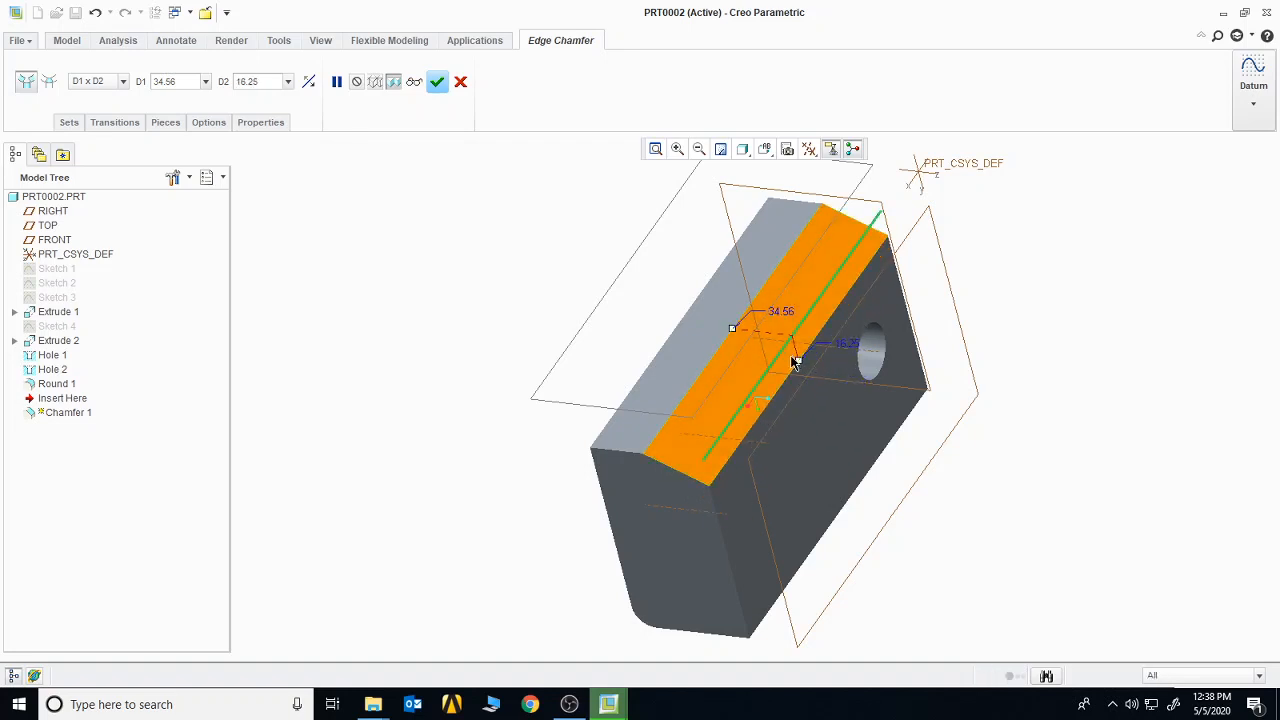
{"action": "left_click_drag", "start_coordinate": [733, 328], "coordinate": [751, 330]}
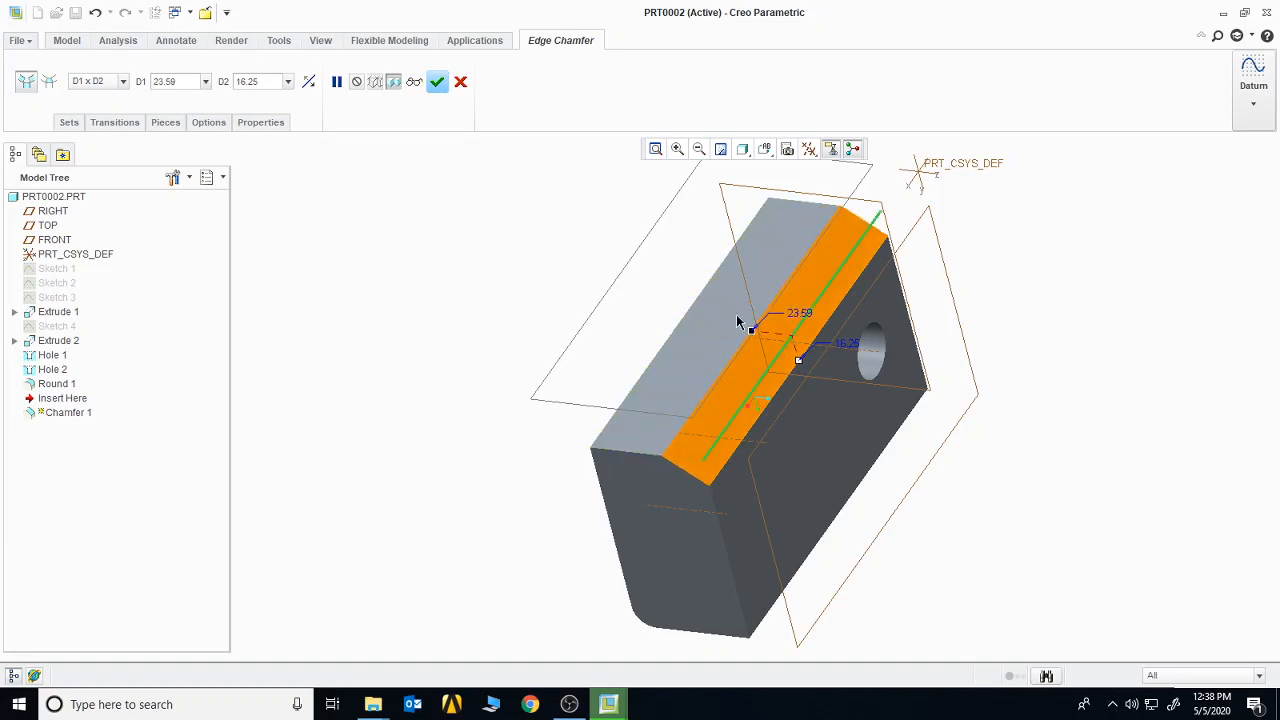
{"action": "left_click", "coordinate": [123, 83]}
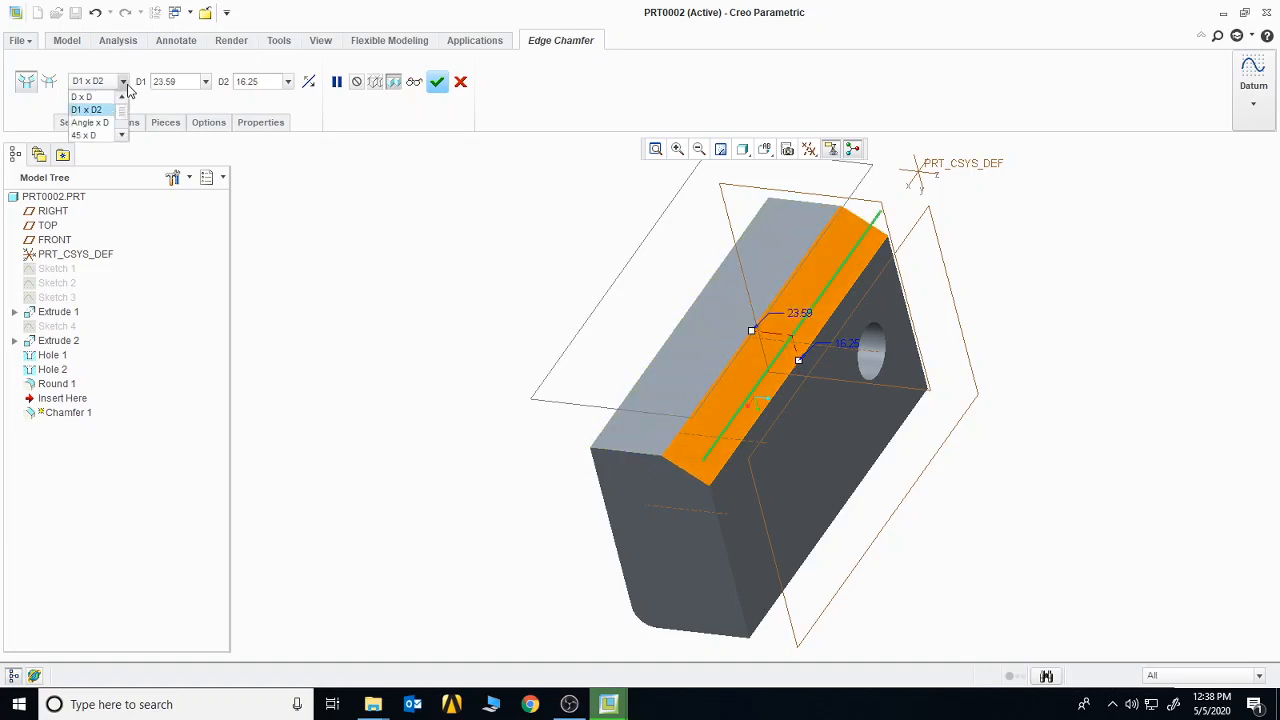
{"action": "left_click", "coordinate": [90, 122]}
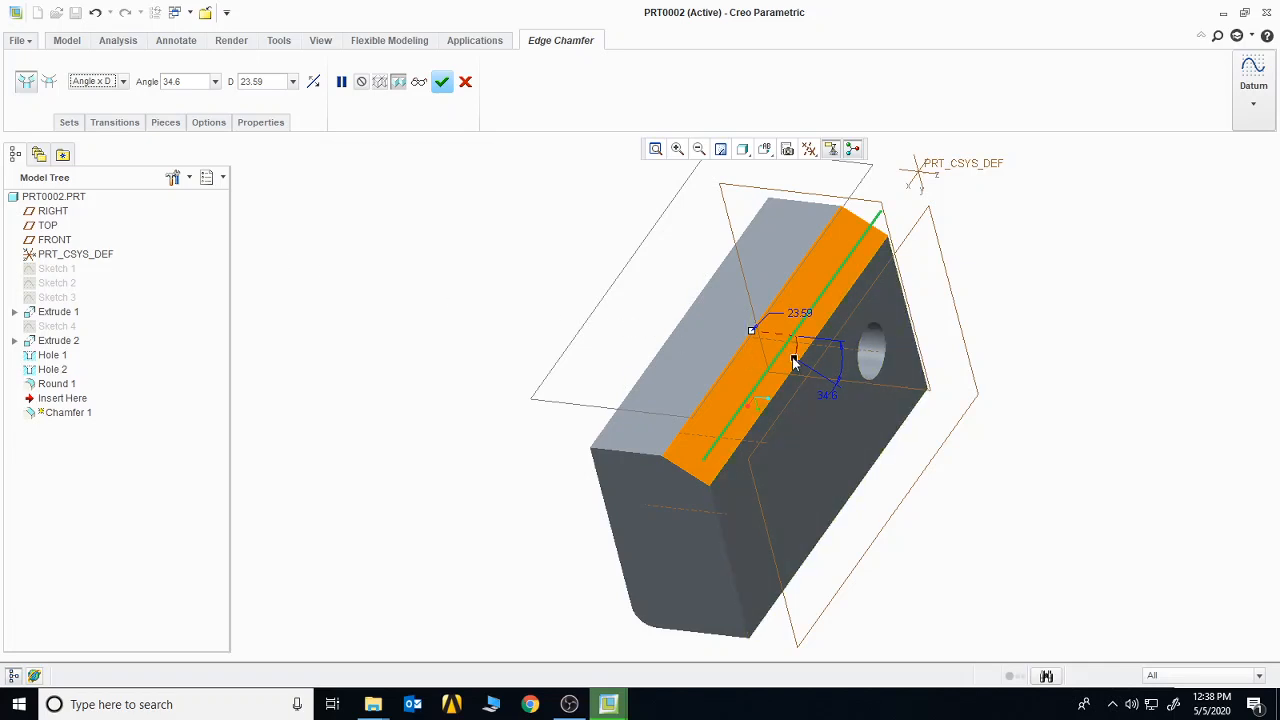
{"action": "left_click_drag", "start_coordinate": [792, 357], "coordinate": [748, 332]}
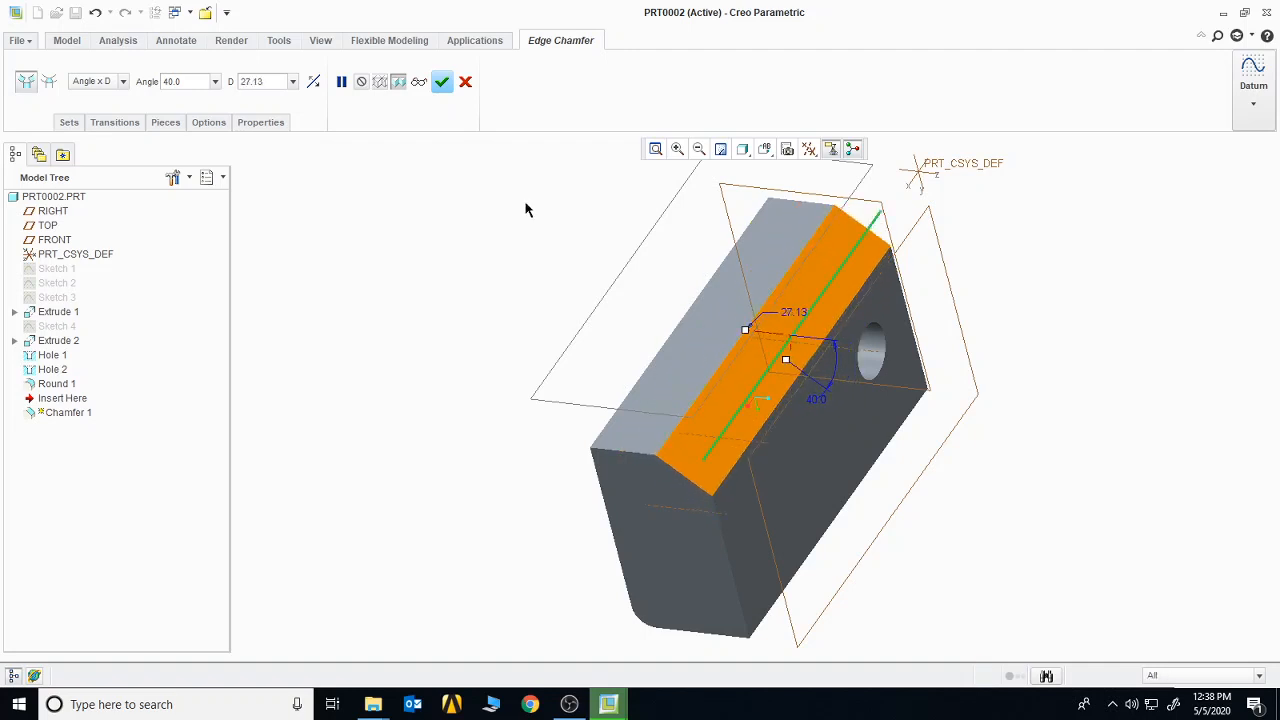
- Toggle the chamfer's angle reference between the two adjacent faces, and set the angle to 21 degrees and D to about 28.97
{"action": "left_click", "coordinate": [313, 82]}
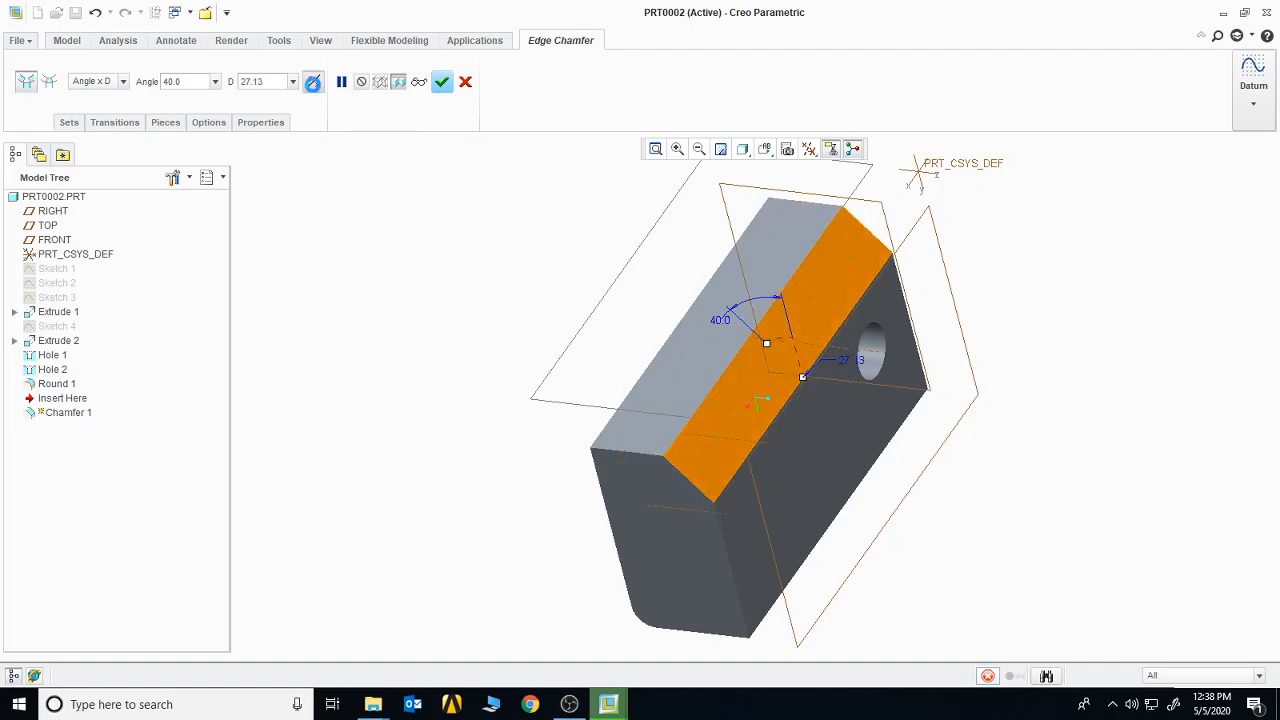
{"action": "left_click", "coordinate": [313, 83]}
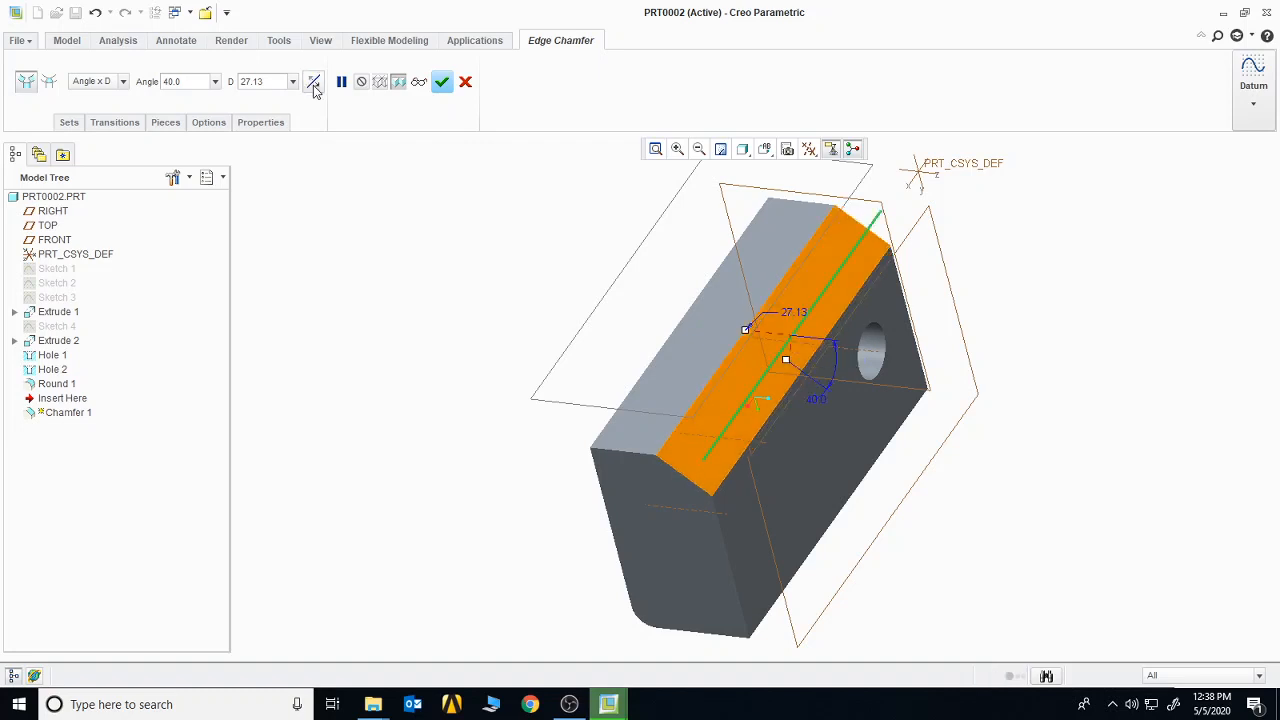
{"action": "left_click", "coordinate": [313, 84]}
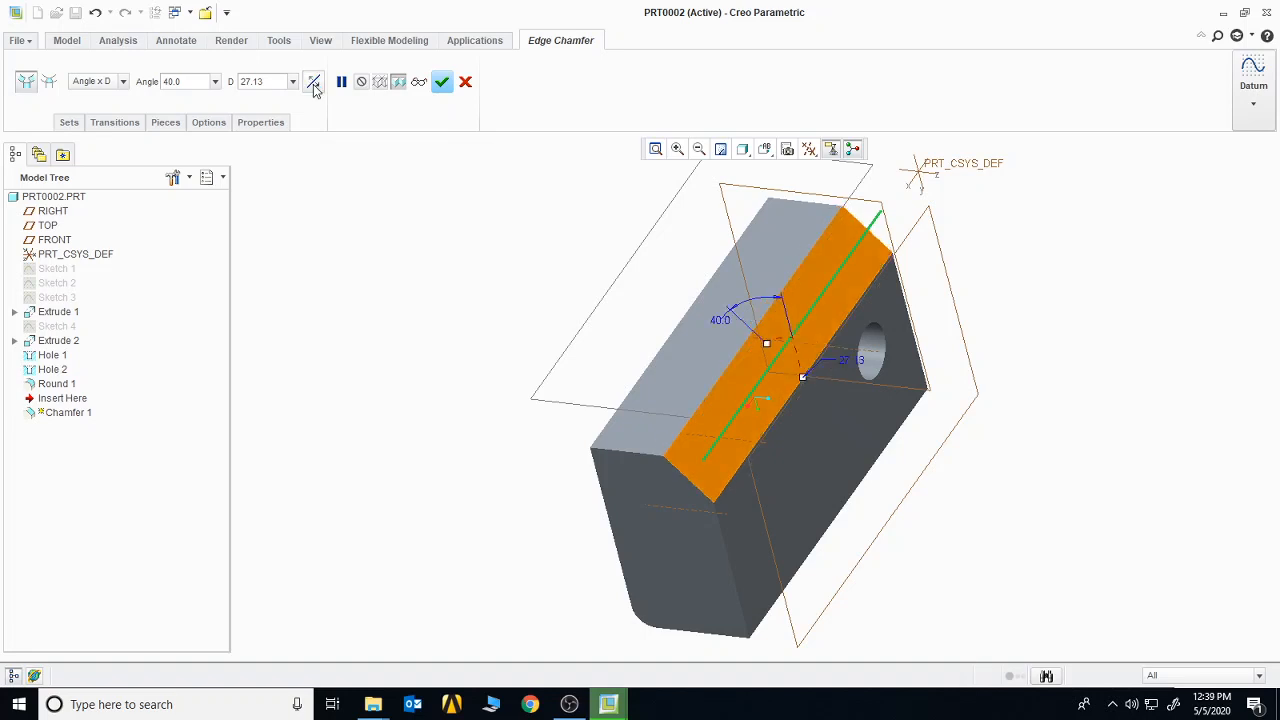
{"action": "left_click", "coordinate": [313, 84]}
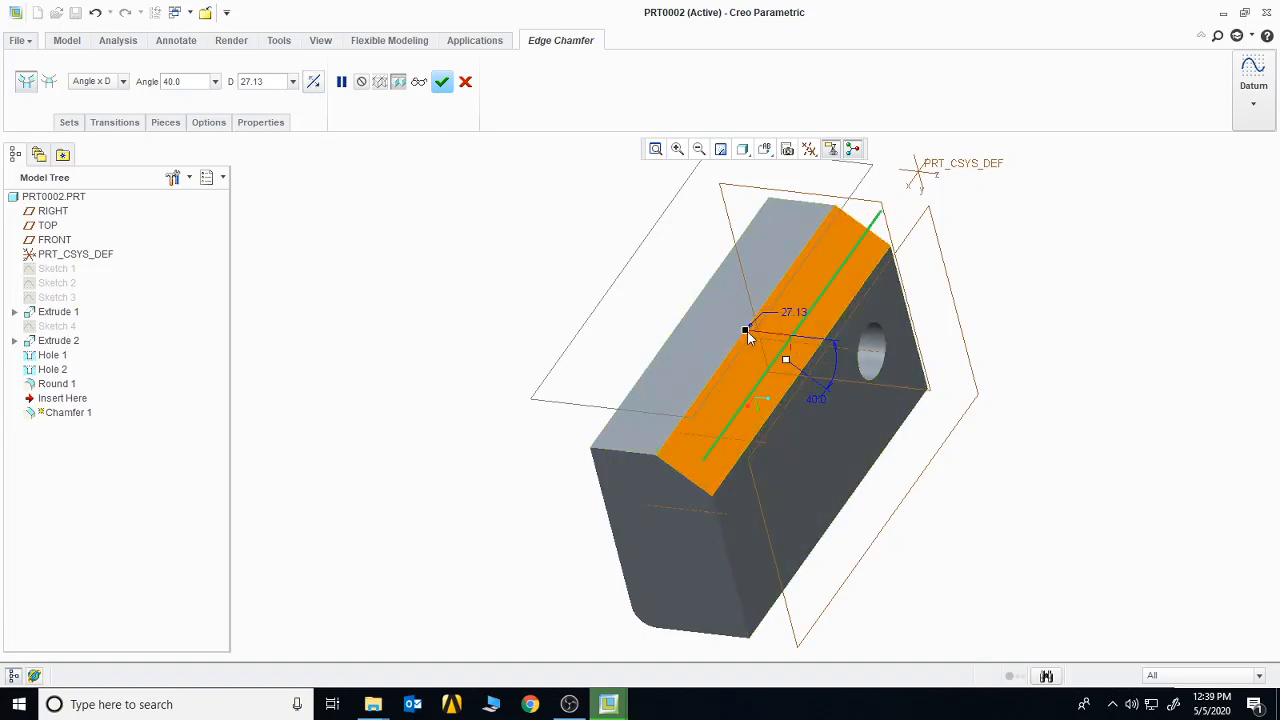
{"action": "mouse_move", "coordinate": [747, 331]}
{"action": "left_mouse_down"}
{"action": "mouse_move", "coordinate": [781, 357]}
{"action": "mouse_move", "coordinate": [772, 372]}
{"action": "mouse_move", "coordinate": [790, 372]}
{"action": "mouse_move", "coordinate": [759, 347]}
{"action": "left_mouse_up"}
- Change the chamfer type to 45 x D and reduce D to about 18.84
{"action": "left_click", "coordinate": [122, 81]}
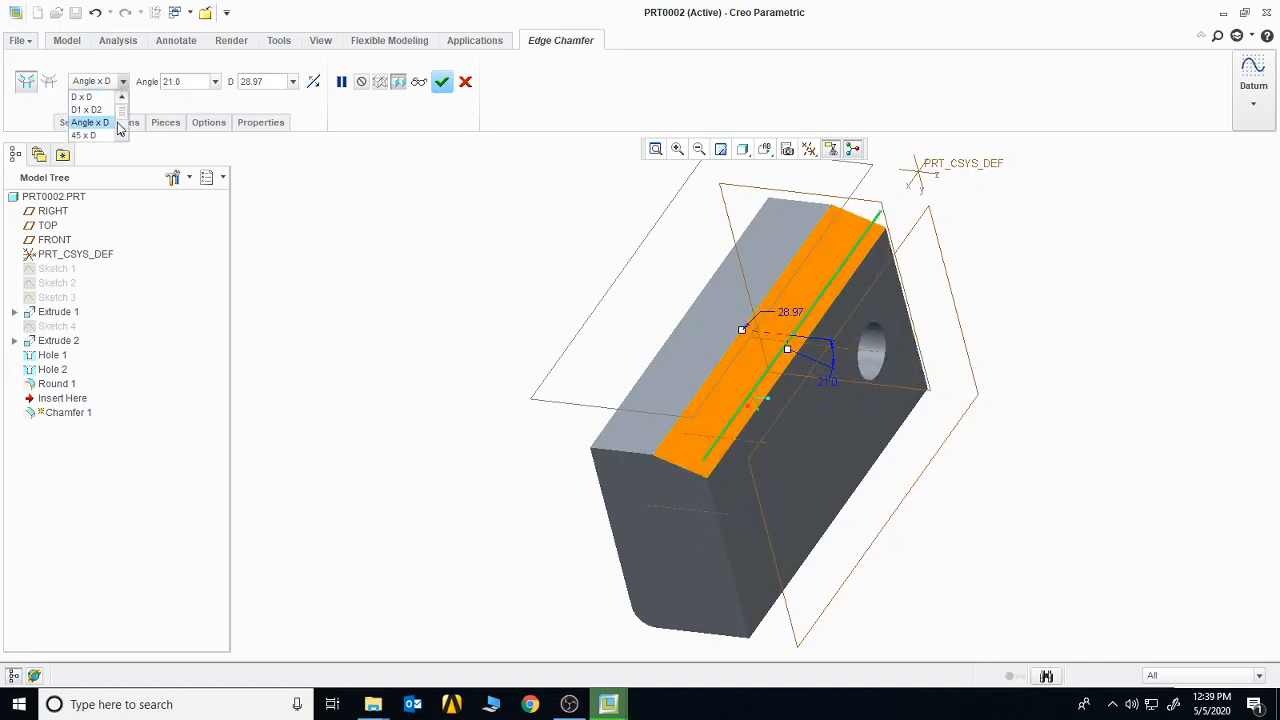
{"action": "left_click", "coordinate": [98, 125]}
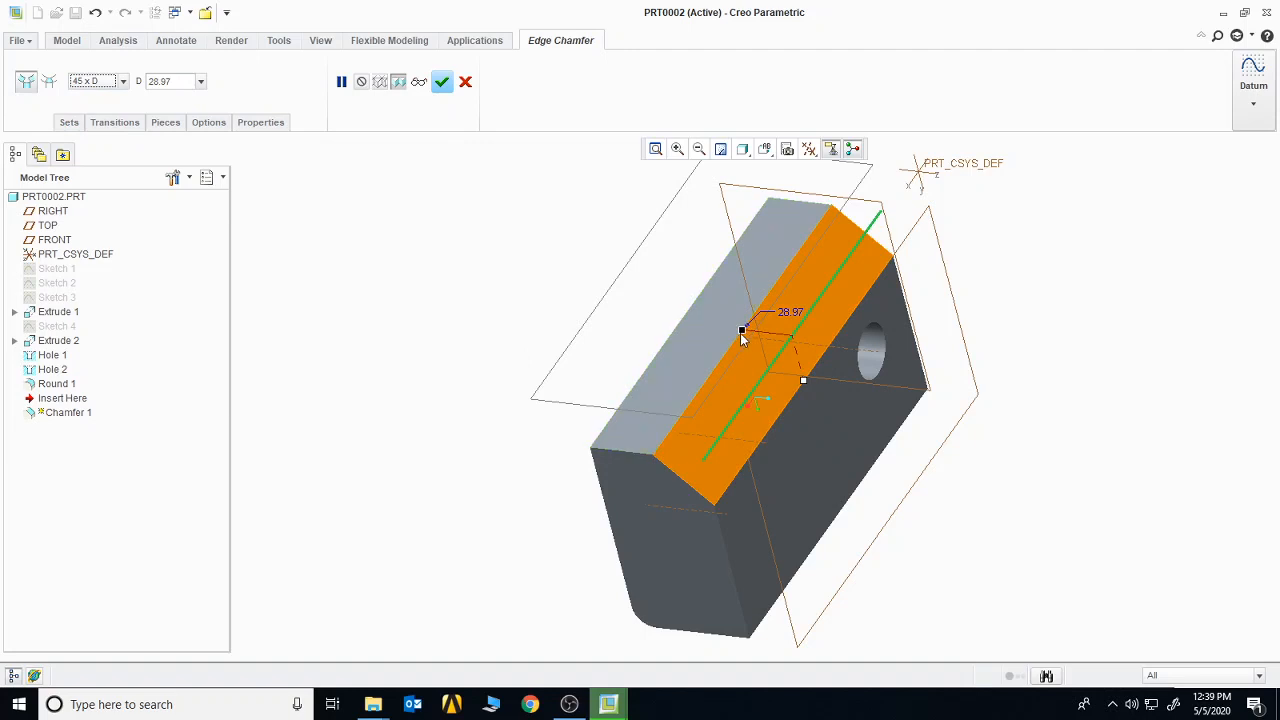
{"action": "mouse_move", "coordinate": [743, 331]}
{"action": "left_mouse_down"}
{"action": "mouse_move", "coordinate": [768, 368]}
{"action": "mouse_move", "coordinate": [749, 320]}
{"action": "mouse_move", "coordinate": [760, 338]}
{"action": "left_mouse_up"}
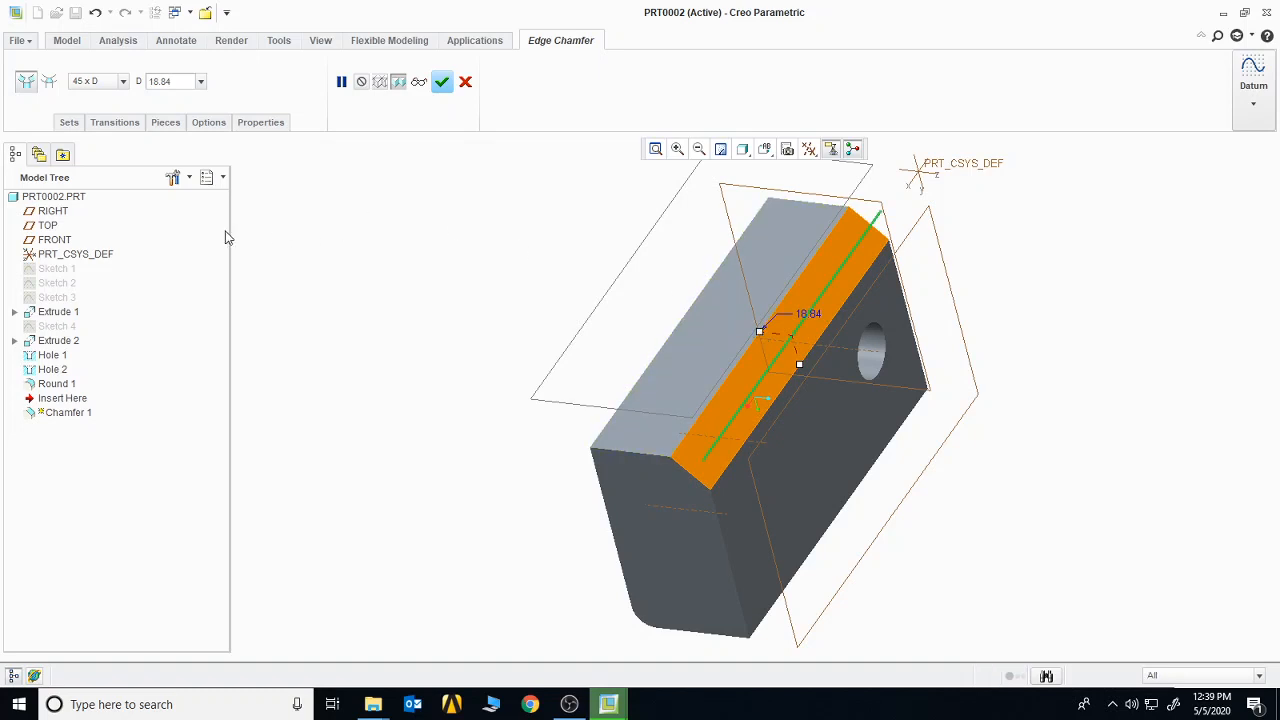
- Set the chamfer type back to D x D, accept the feature and inspect the block from the side with the holes
{"action": "left_click", "coordinate": [122, 81]}
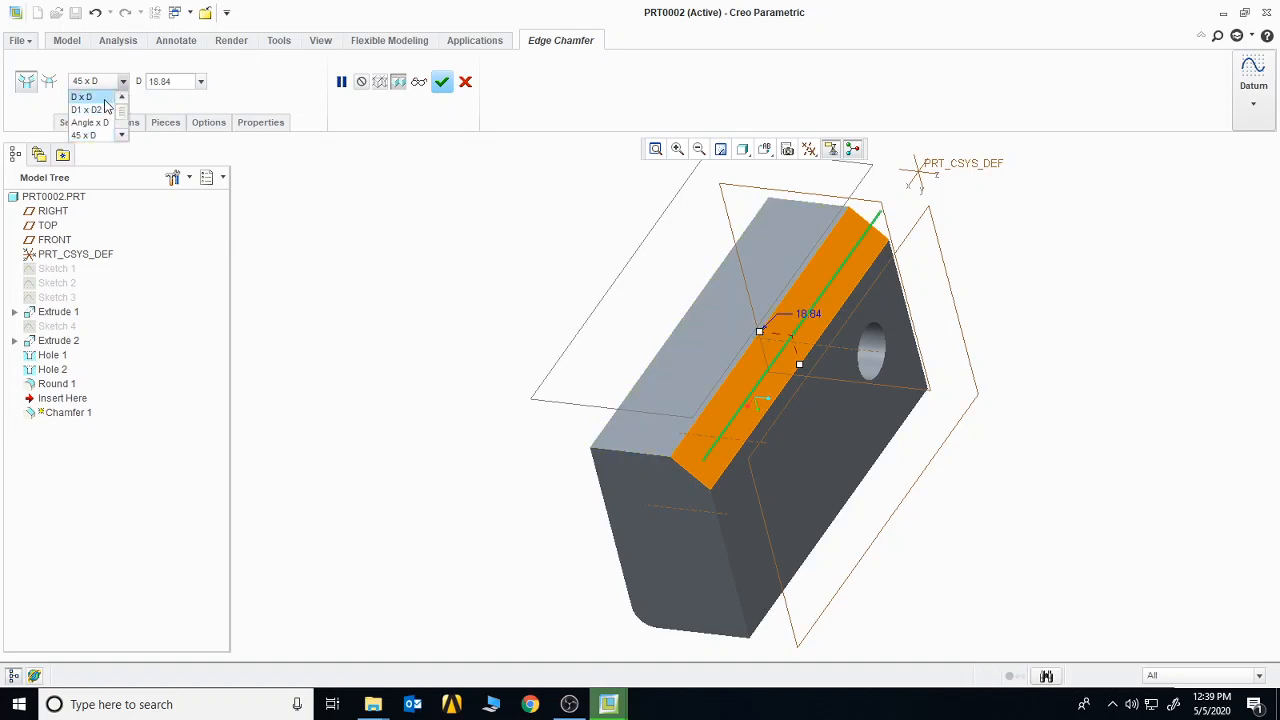
{"action": "left_click", "coordinate": [90, 97]}
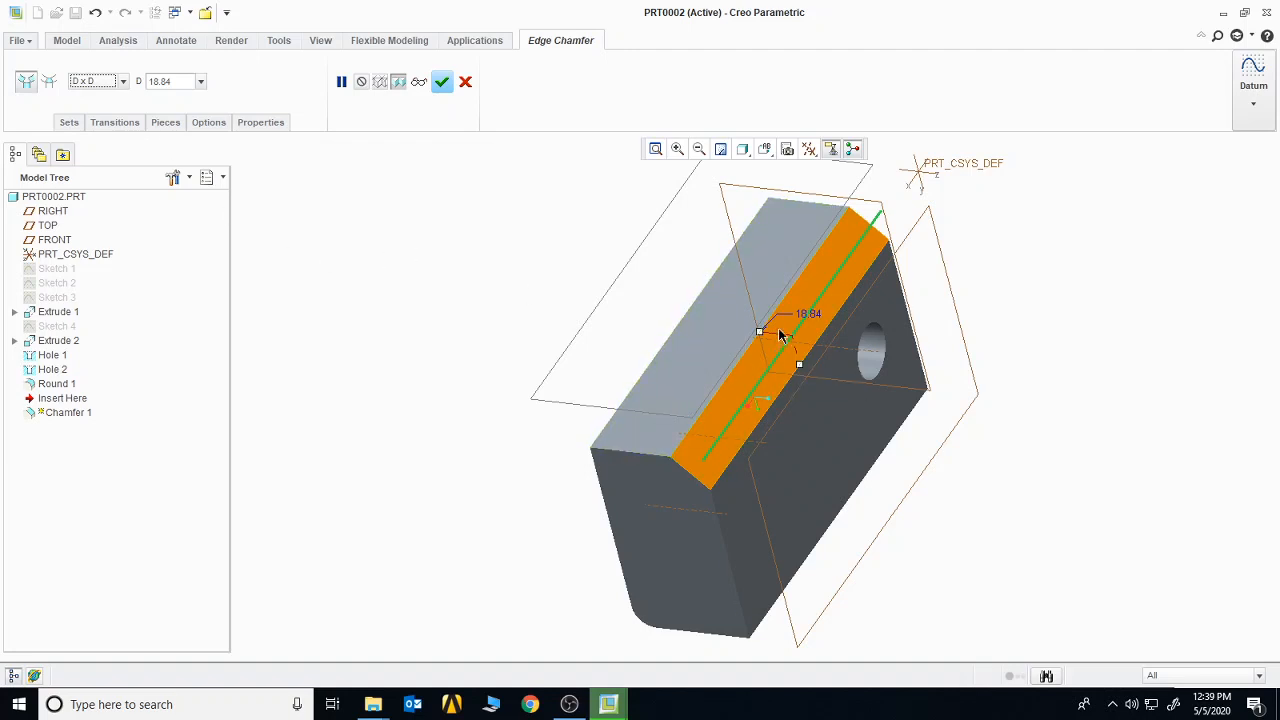
{"action": "left_click", "coordinate": [442, 83]}
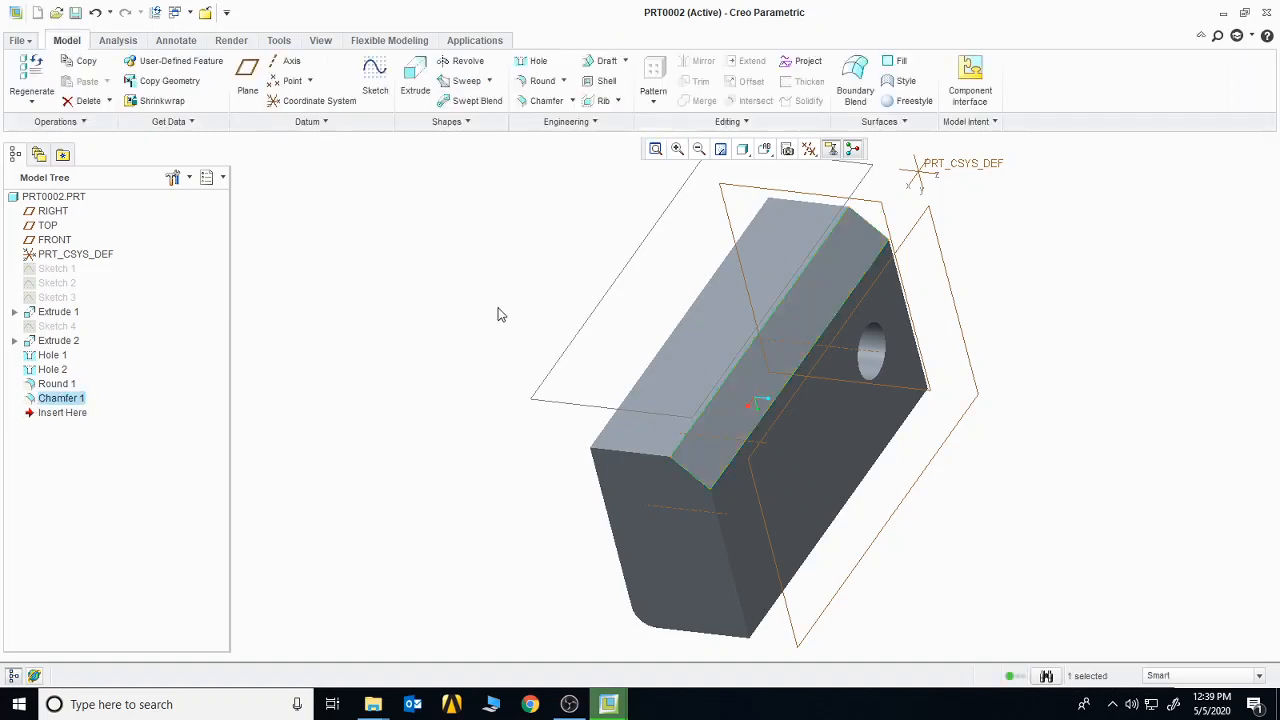
{"action": "middle_click_drag", "start_coordinate": [576, 333], "coordinate": [693, 378]}
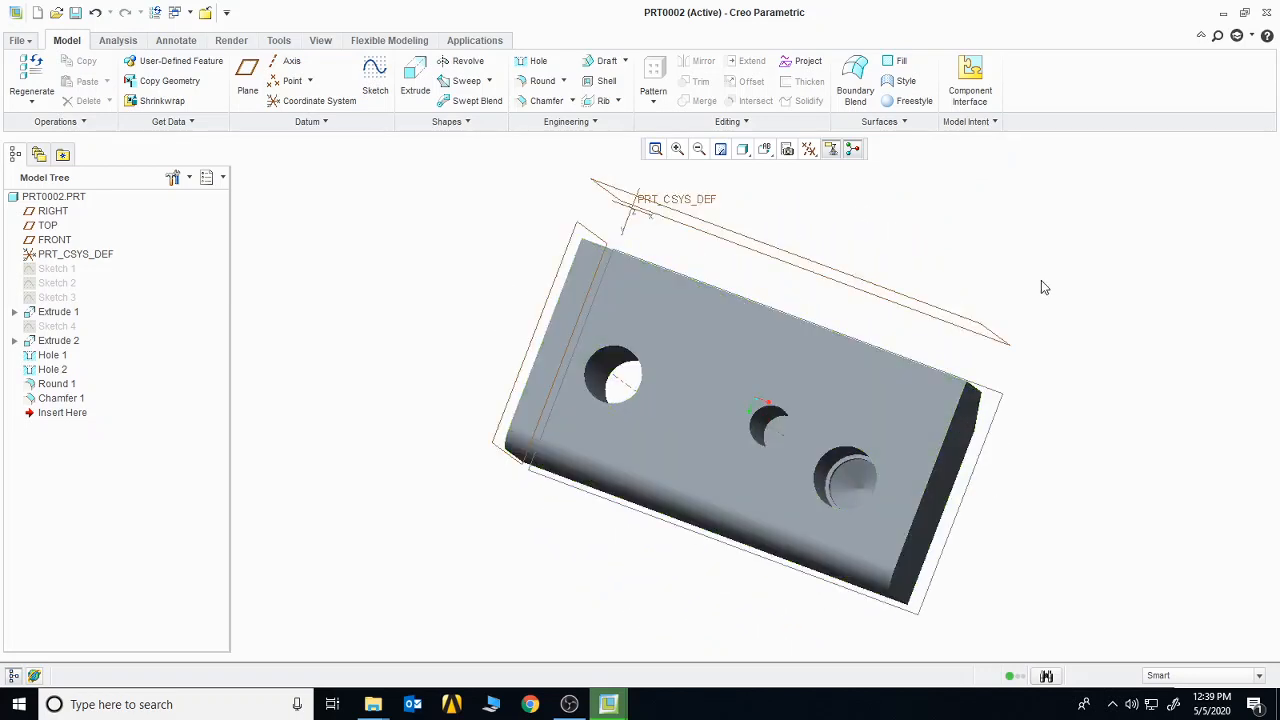
{"action": "middle_click_drag", "start_coordinate": [1041, 280], "coordinate": [1017, 303]}
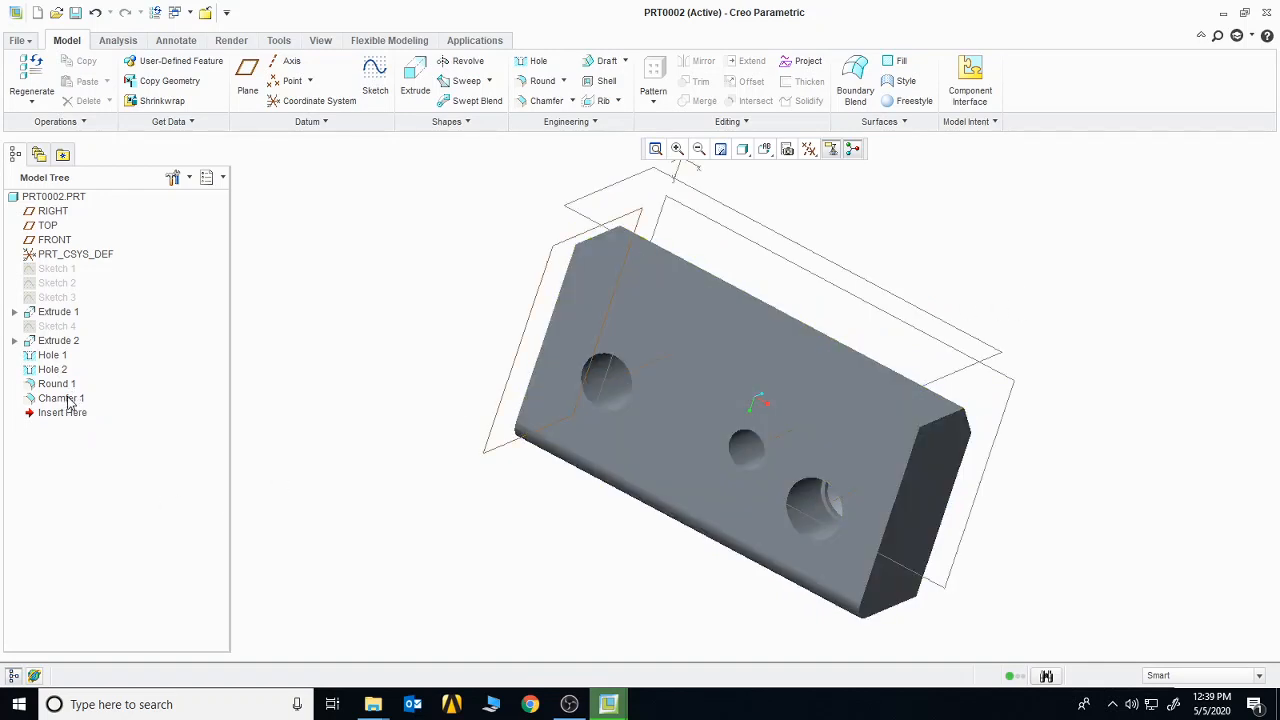
- Create a new solid part with the default name and template, and start a sketch on the TOP plane viewed square-on in a maximized window
{"action": "left_click", "coordinate": [36, 12]}
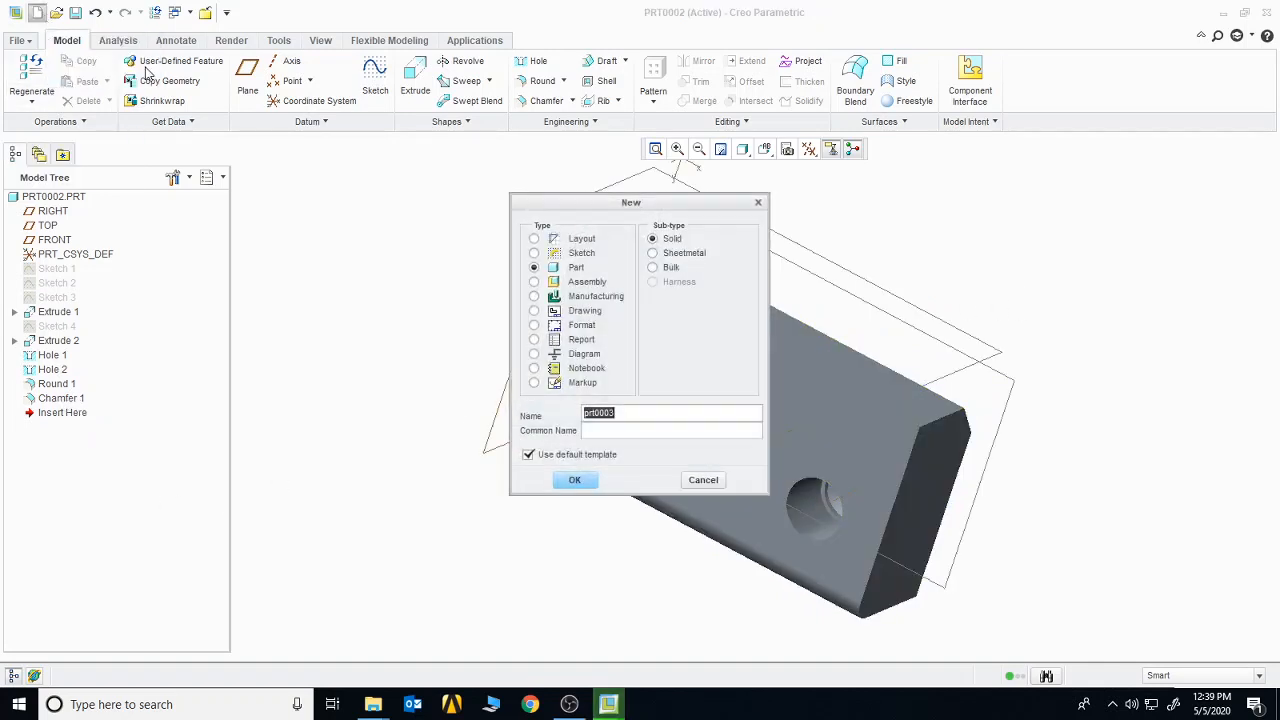
{"action": "left_click", "coordinate": [574, 480]}
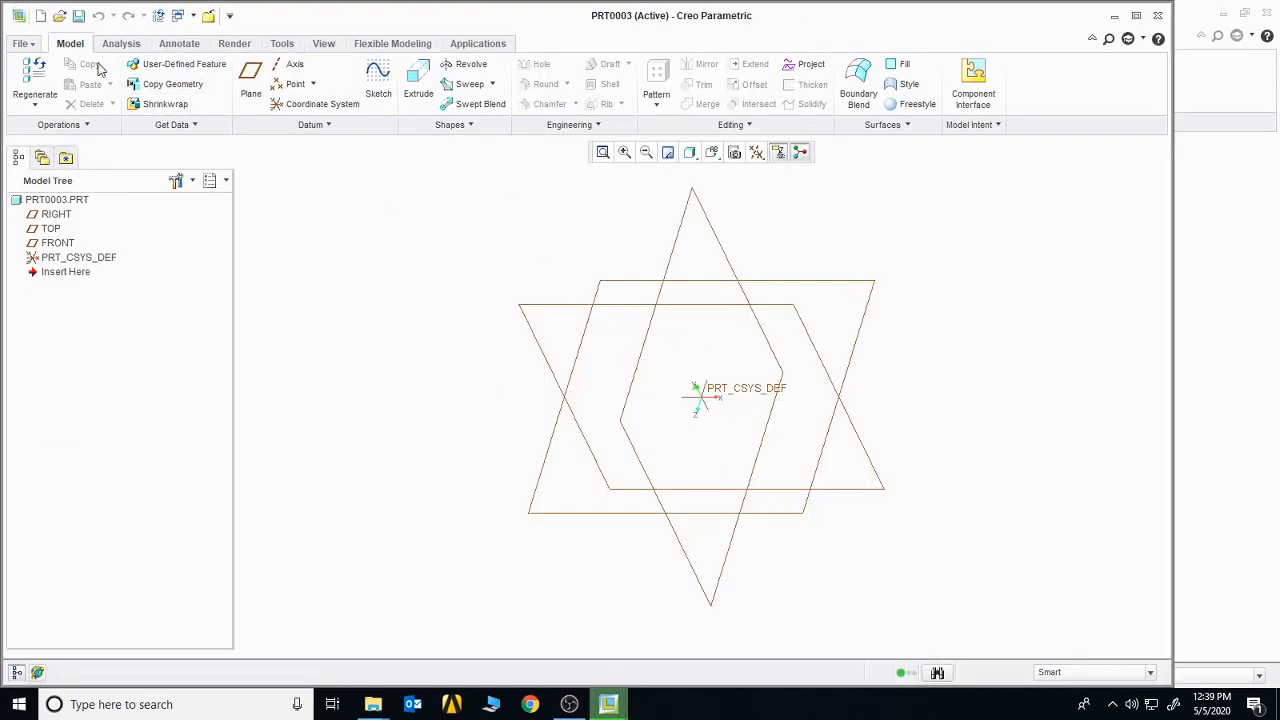
{"action": "left_click", "coordinate": [378, 80]}
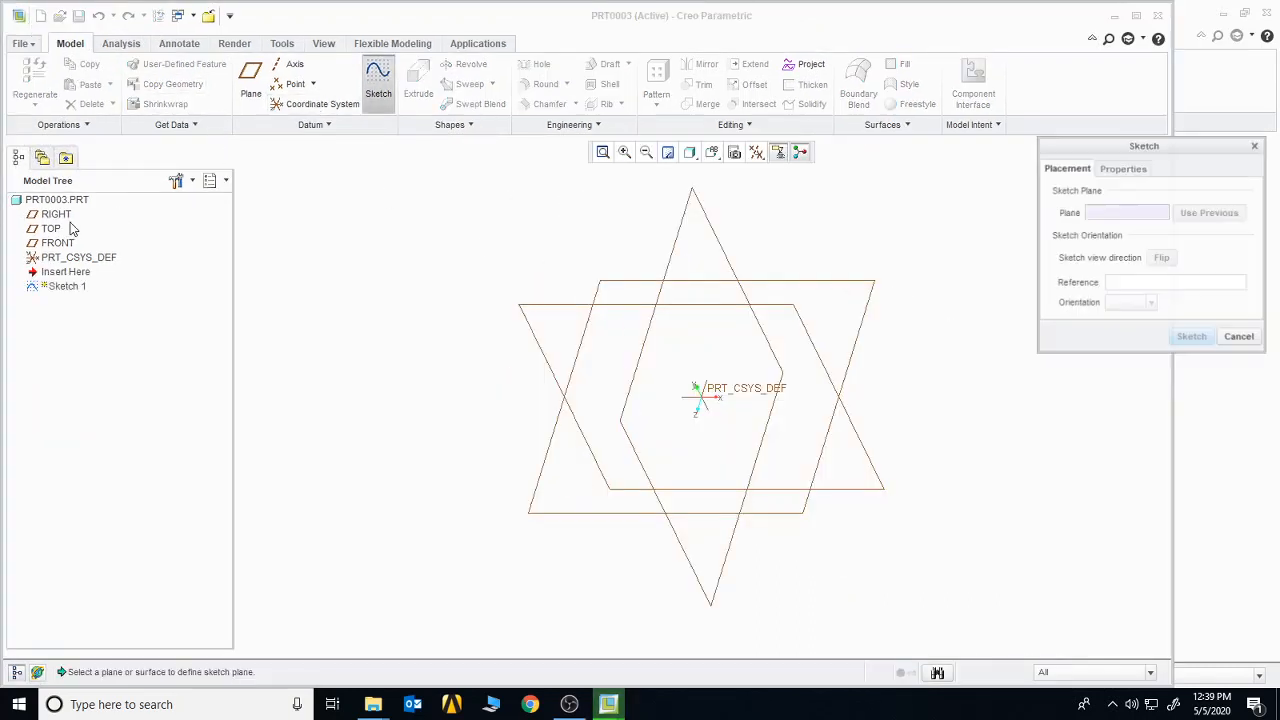
{"action": "left_click", "coordinate": [56, 214]}
{"action": "left_click", "coordinate": [1191, 337]}
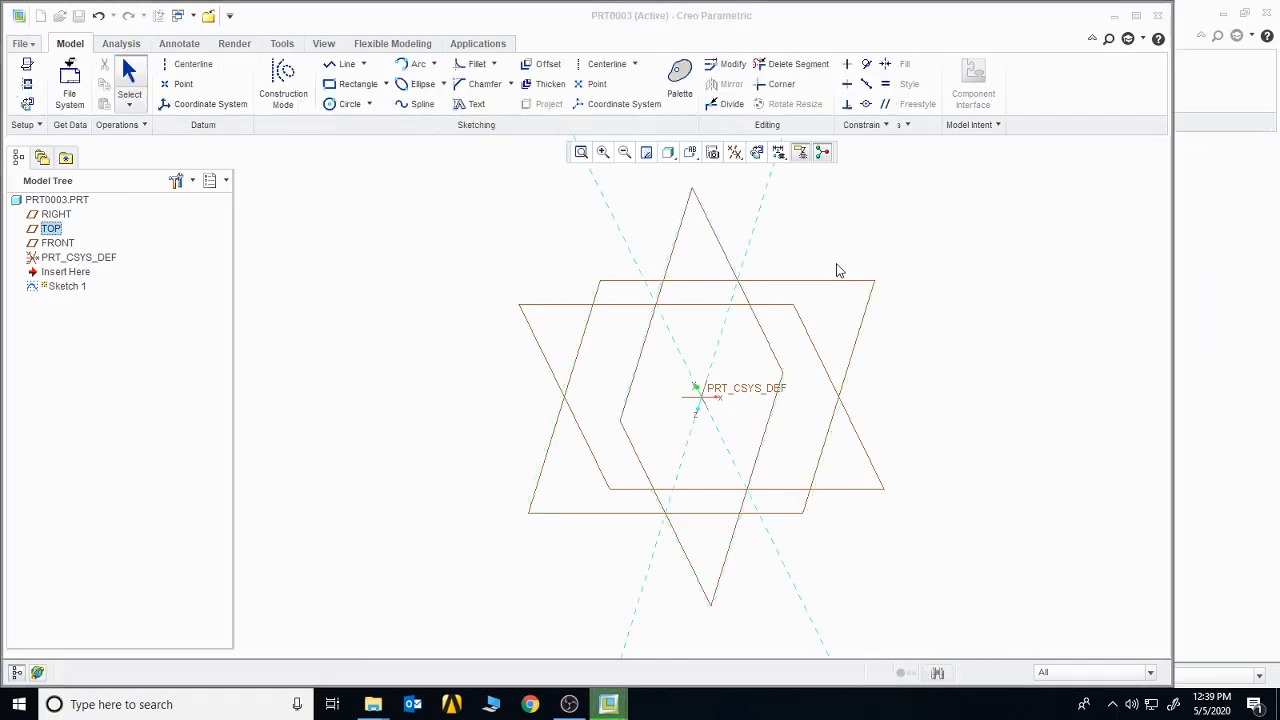
{"action": "left_click", "coordinate": [757, 152]}
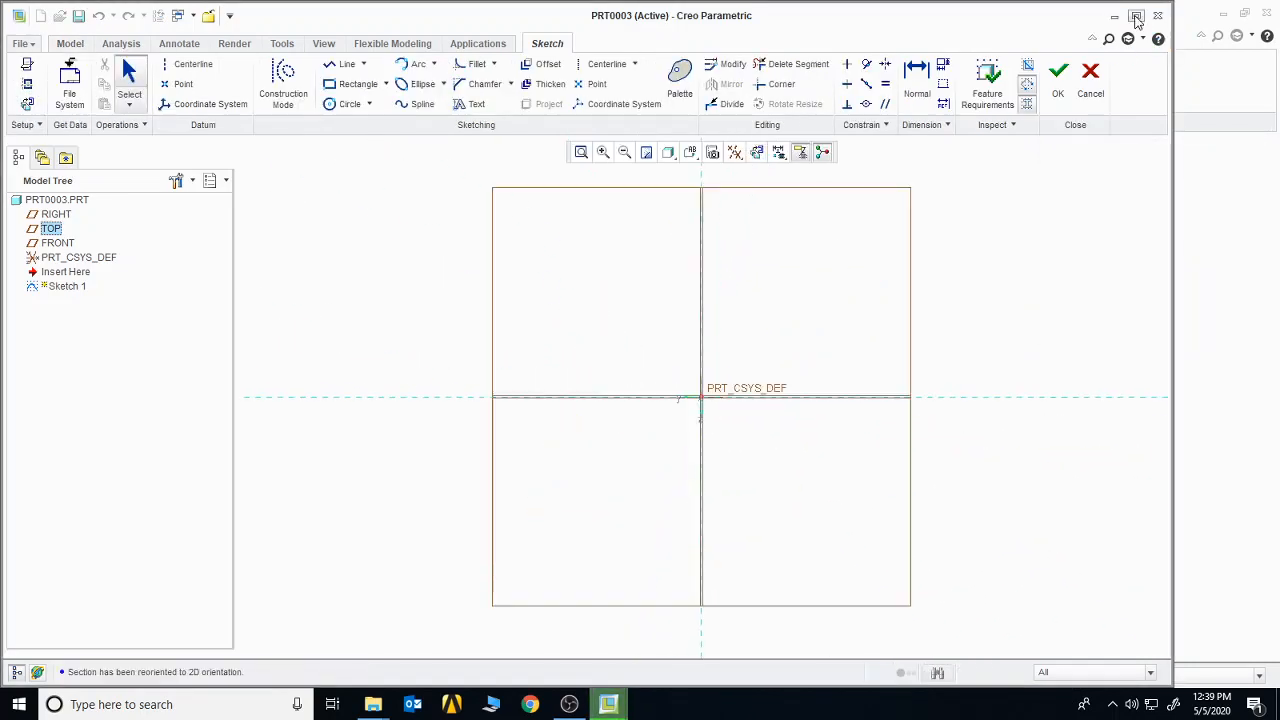
{"action": "left_click", "coordinate": [1136, 15]}
- Sketch a rectangle about 496.56 wide and 370.74 high around the coordinate origin and finish the sketch
{"action": "left_click", "coordinate": [355, 81]}
{"action": "left_click", "coordinate": [581, 241]}
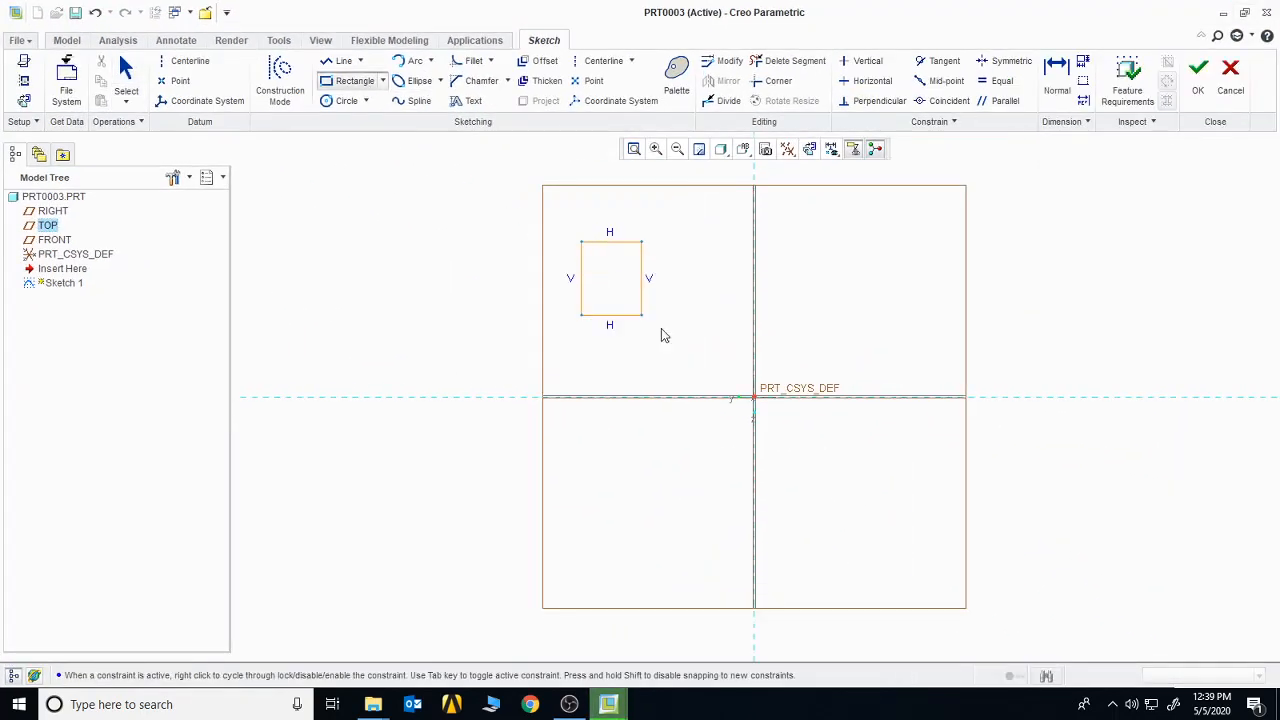
{"action": "left_click", "coordinate": [995, 550]}
{"action": "left_click", "coordinate": [1198, 84]}
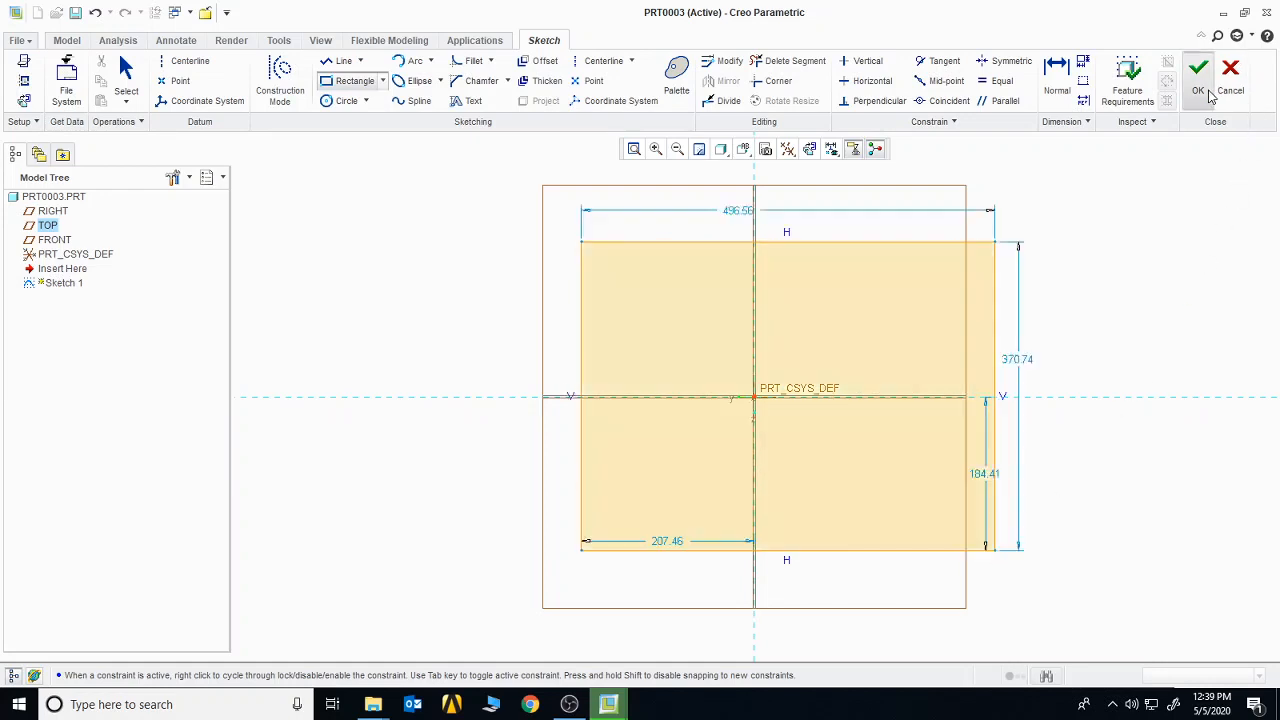
- Extrude the rectangle into a solid block 189.09 deep
{"action": "left_click", "coordinate": [416, 88]}
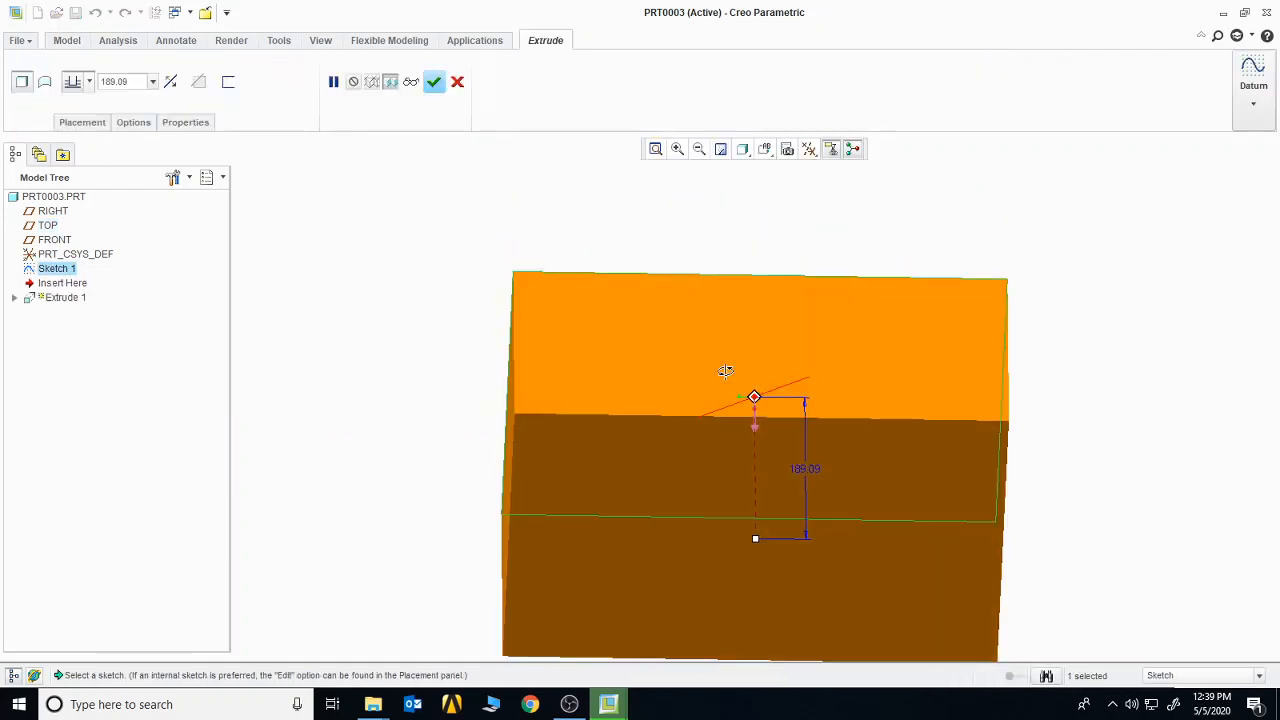
{"action": "left_click", "coordinate": [433, 82]}
{"action": "middle_click_drag", "start_coordinate": [592, 230], "coordinate": [607, 314]}
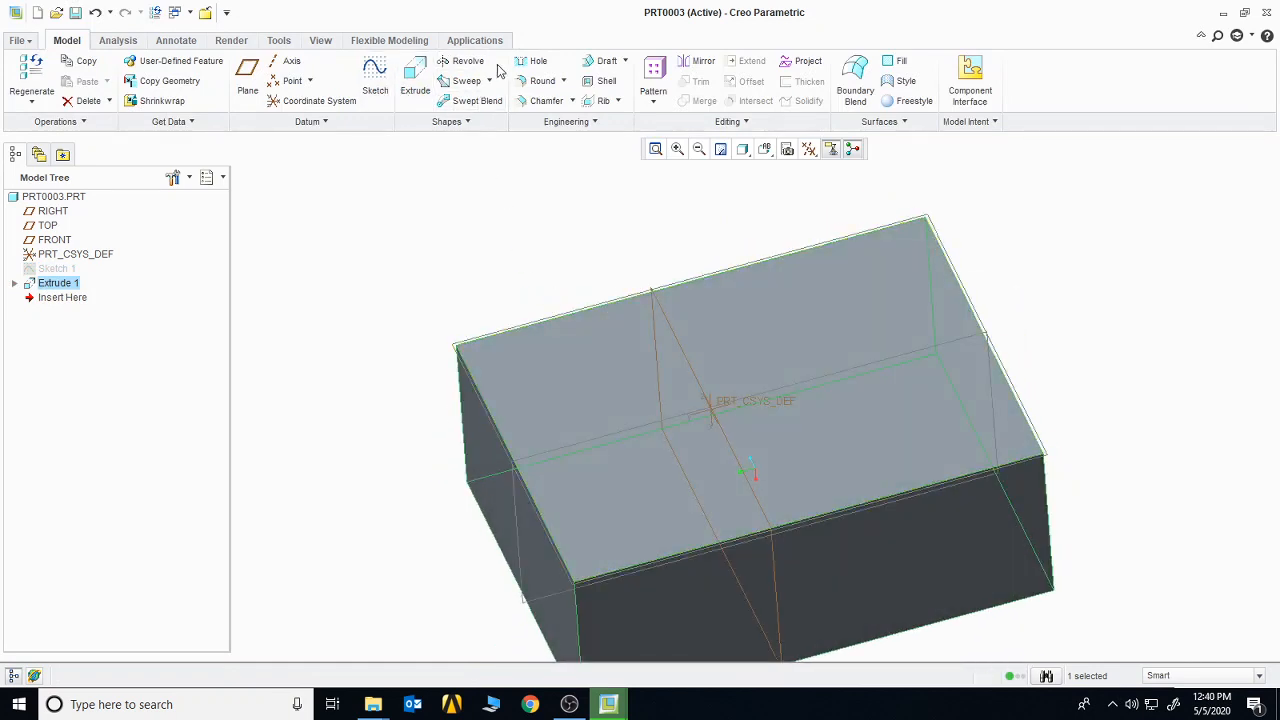
- Shell the block with its large upper face removed and a wall thickness of about 22.56, and inspect the hollow interior
{"action": "left_click", "coordinate": [606, 82]}
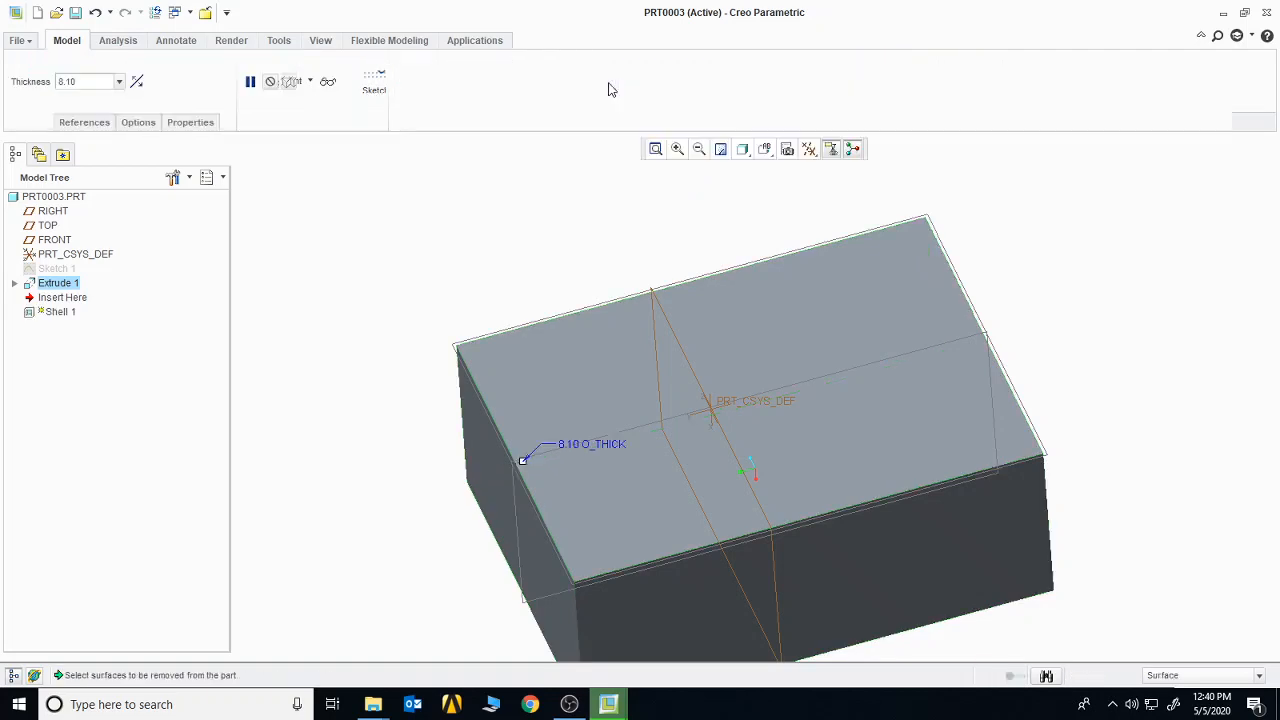
{"action": "left_click", "coordinate": [688, 412]}
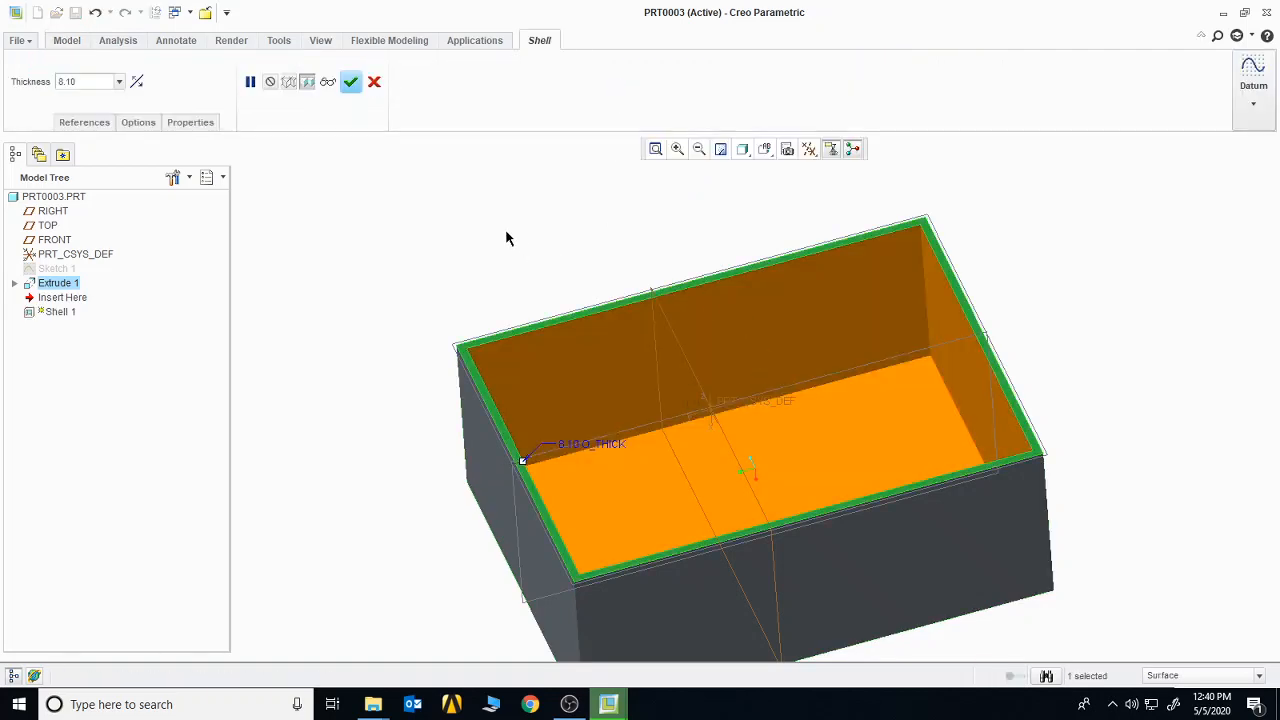
{"action": "mouse_move", "coordinate": [506, 237]}
{"action": "middle_mouse_down"}
{"action": "mouse_move", "coordinate": [497, 257]}
{"action": "mouse_move", "coordinate": [486, 223]}
{"action": "mouse_move", "coordinate": [518, 220]}
{"action": "mouse_move", "coordinate": [560, 255]}
{"action": "mouse_move", "coordinate": [543, 211]}
{"action": "mouse_move", "coordinate": [517, 220]}
{"action": "middle_mouse_up"}
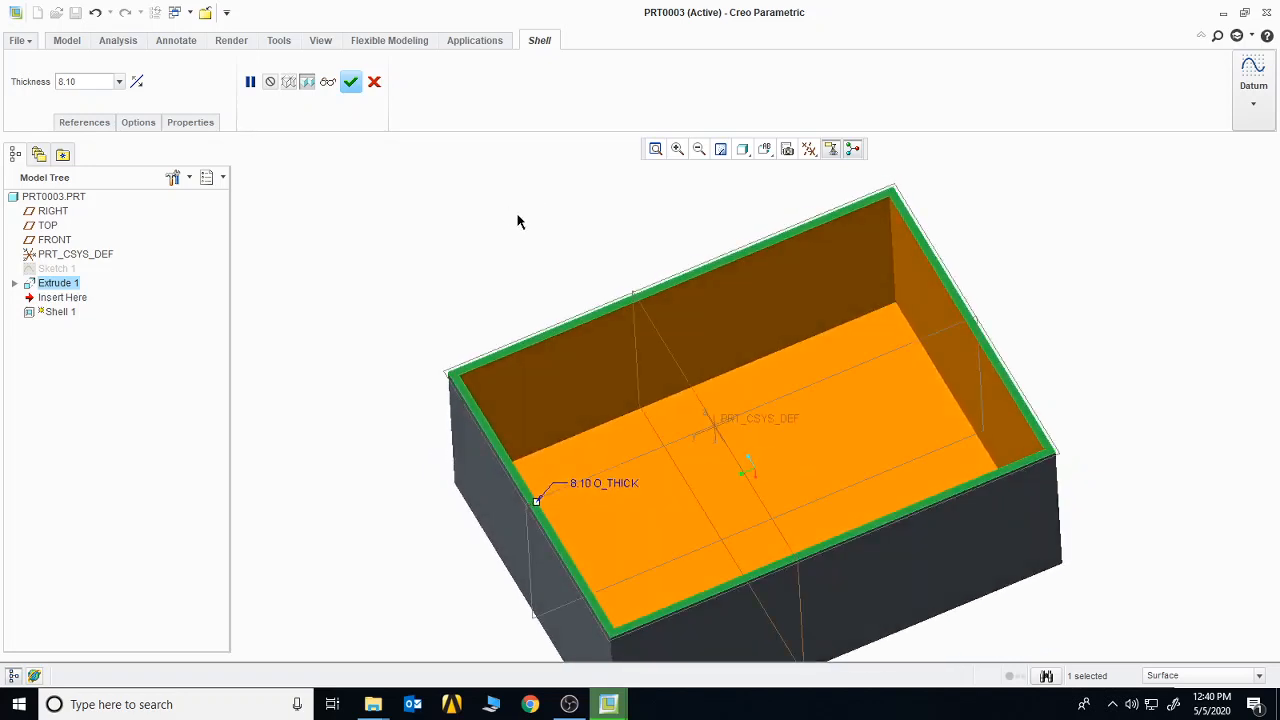
{"action": "left_click_drag", "start_coordinate": [541, 493], "coordinate": [560, 522]}
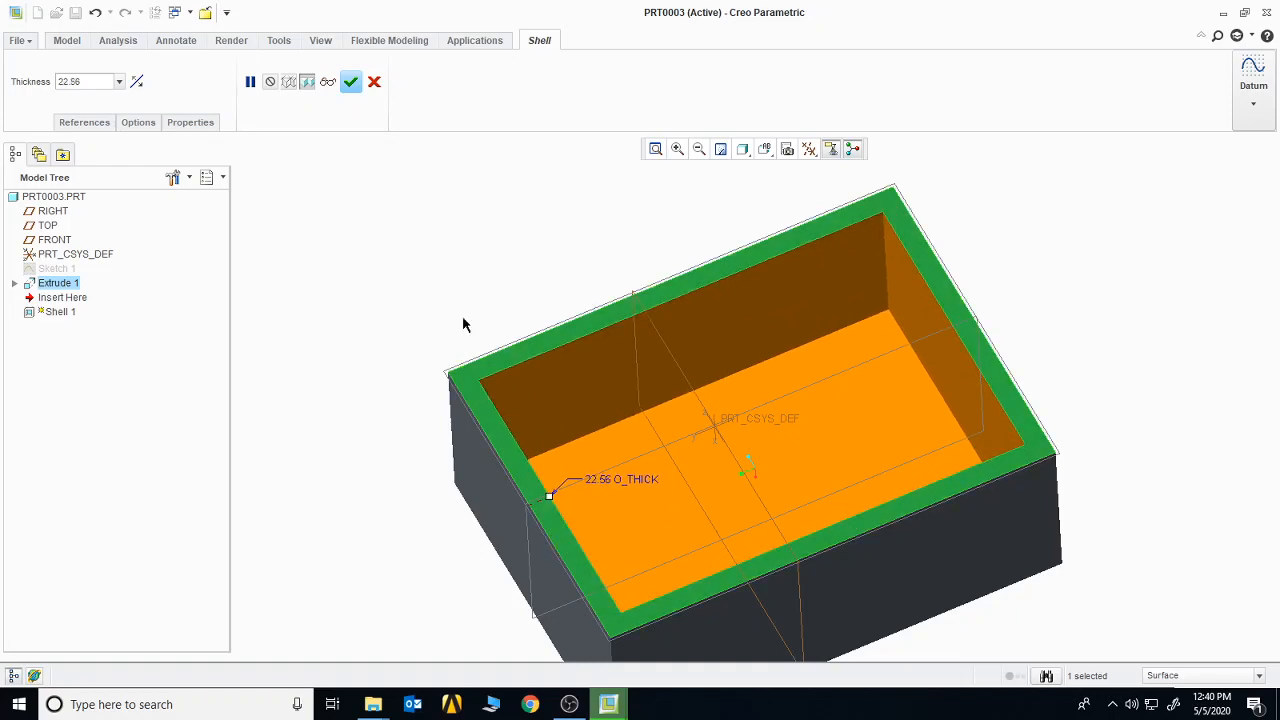
{"action": "left_click", "coordinate": [351, 82]}
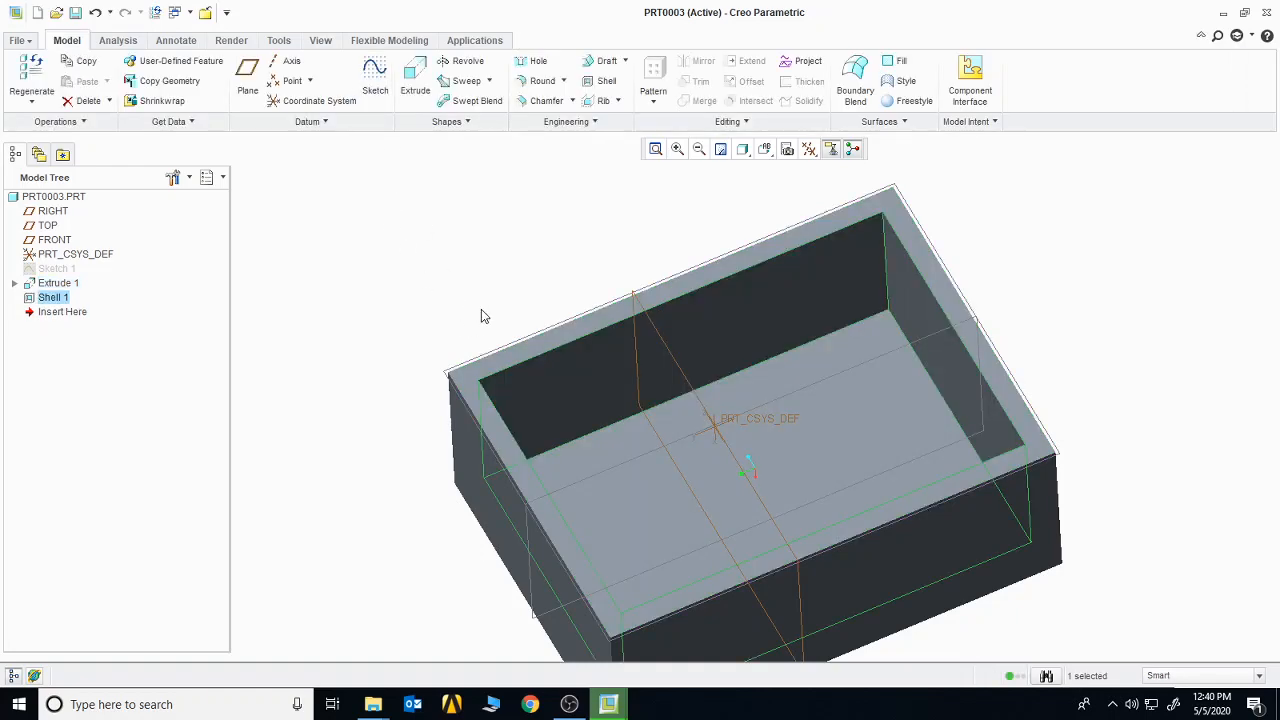
{"action": "middle_click_drag", "start_coordinate": [480, 317], "coordinate": [653, 284]}
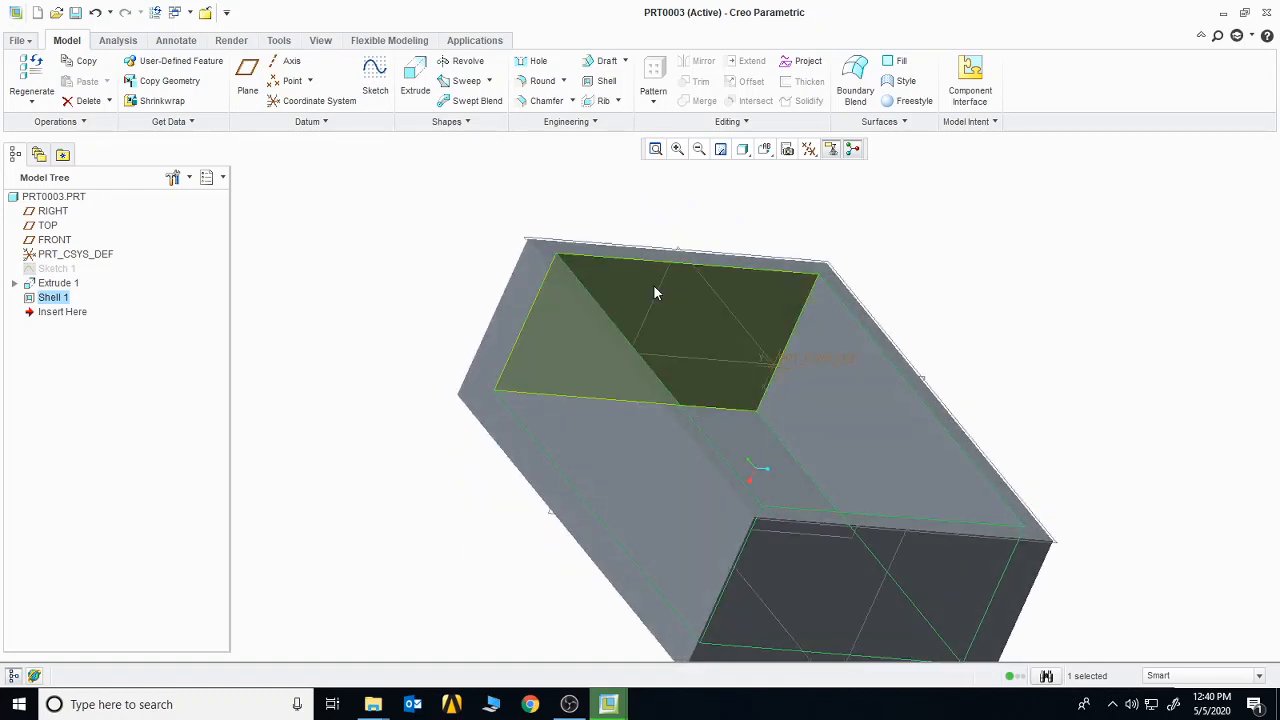